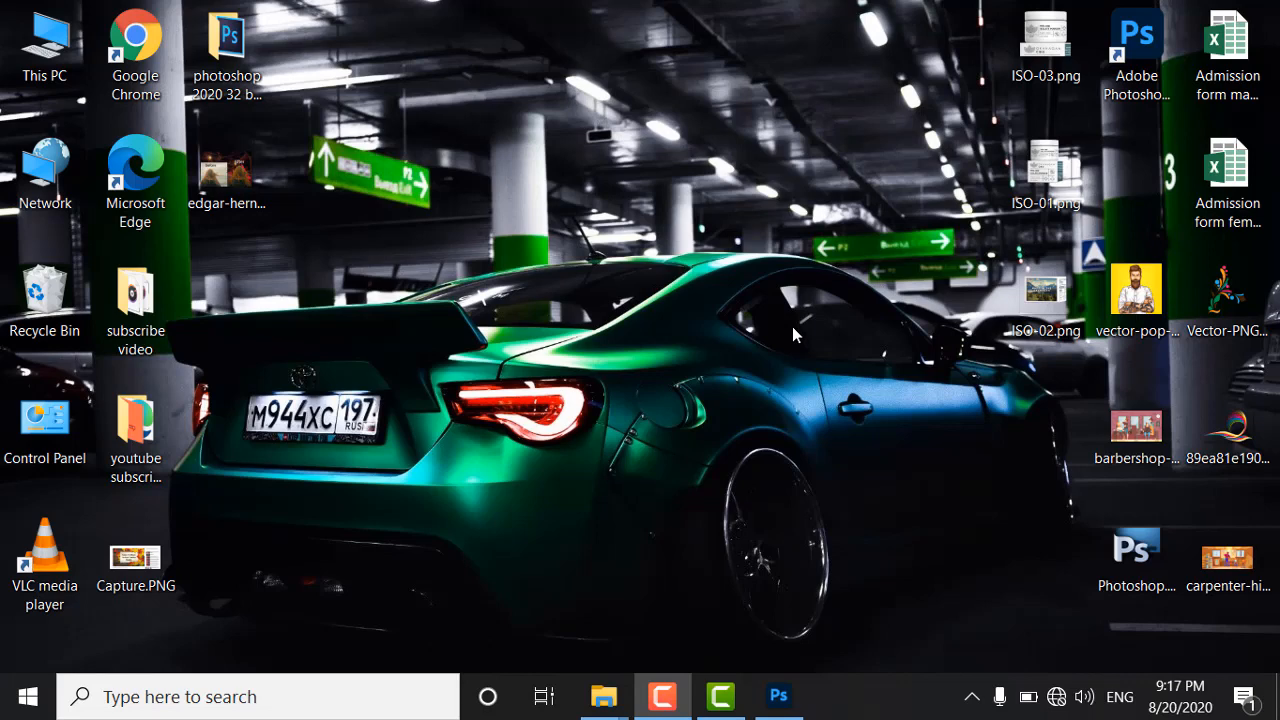
Step: Switch to Photoshop and bring up the settings for a new document
{"action": "left_click", "coordinate": [797, 705]}
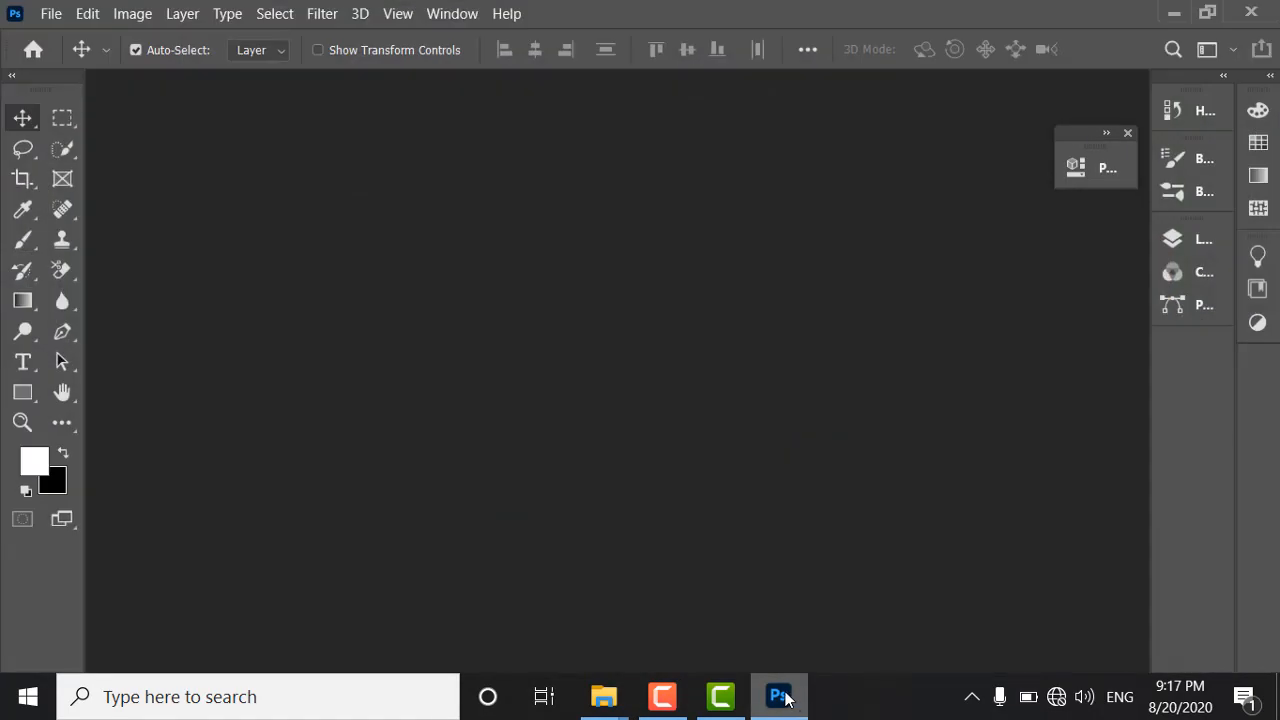
{"action": "left_click", "coordinate": [50, 15]}
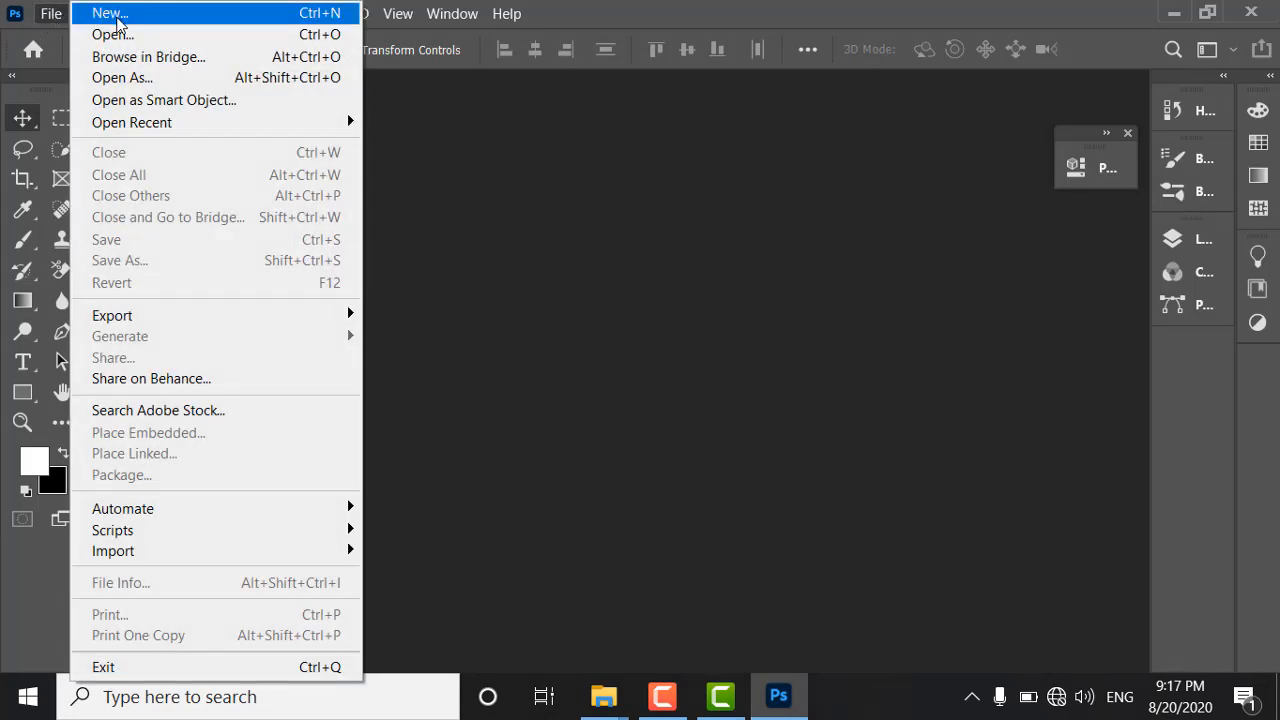
{"action": "left_click", "coordinate": [117, 22]}
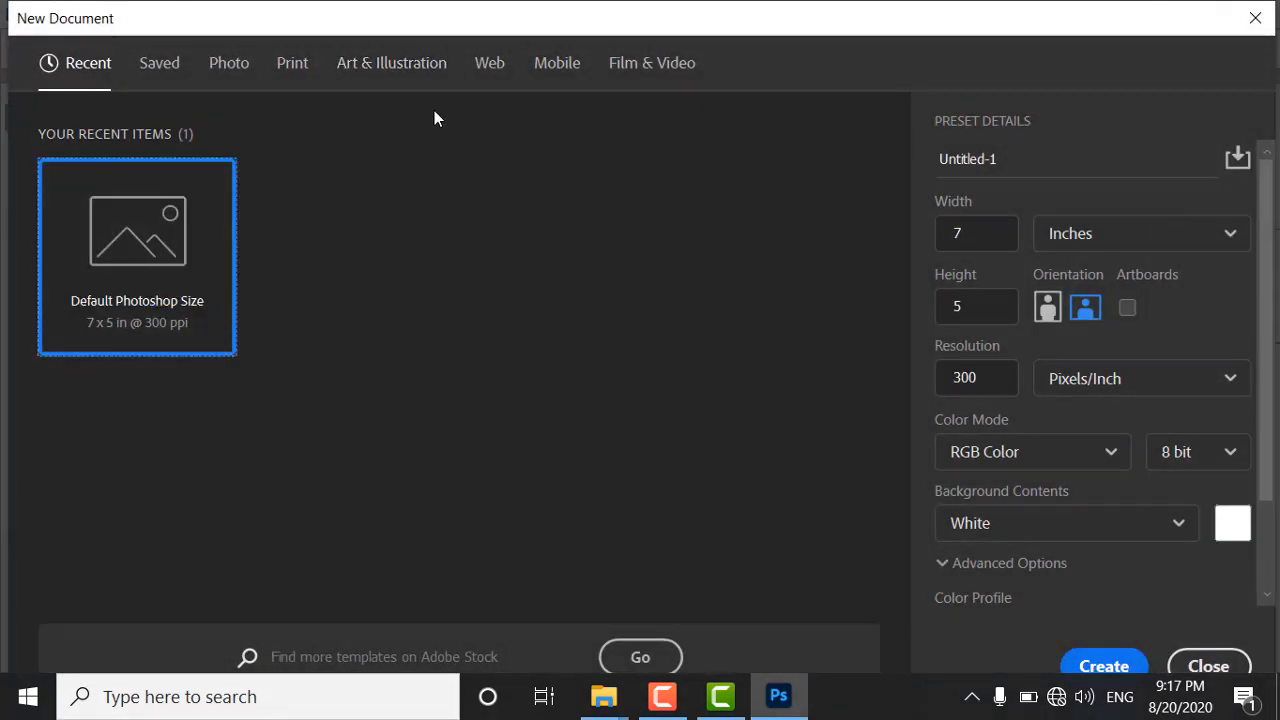
{"action": "mouse_move", "coordinate": [468, 23]}
{"action": "left_mouse_down"}
{"action": "mouse_move", "coordinate": [461, 9]}
{"action": "mouse_move", "coordinate": [508, 17]}
{"action": "mouse_move", "coordinate": [451, 6]}
{"action": "mouse_move", "coordinate": [451, 20]}
{"action": "left_mouse_up"}
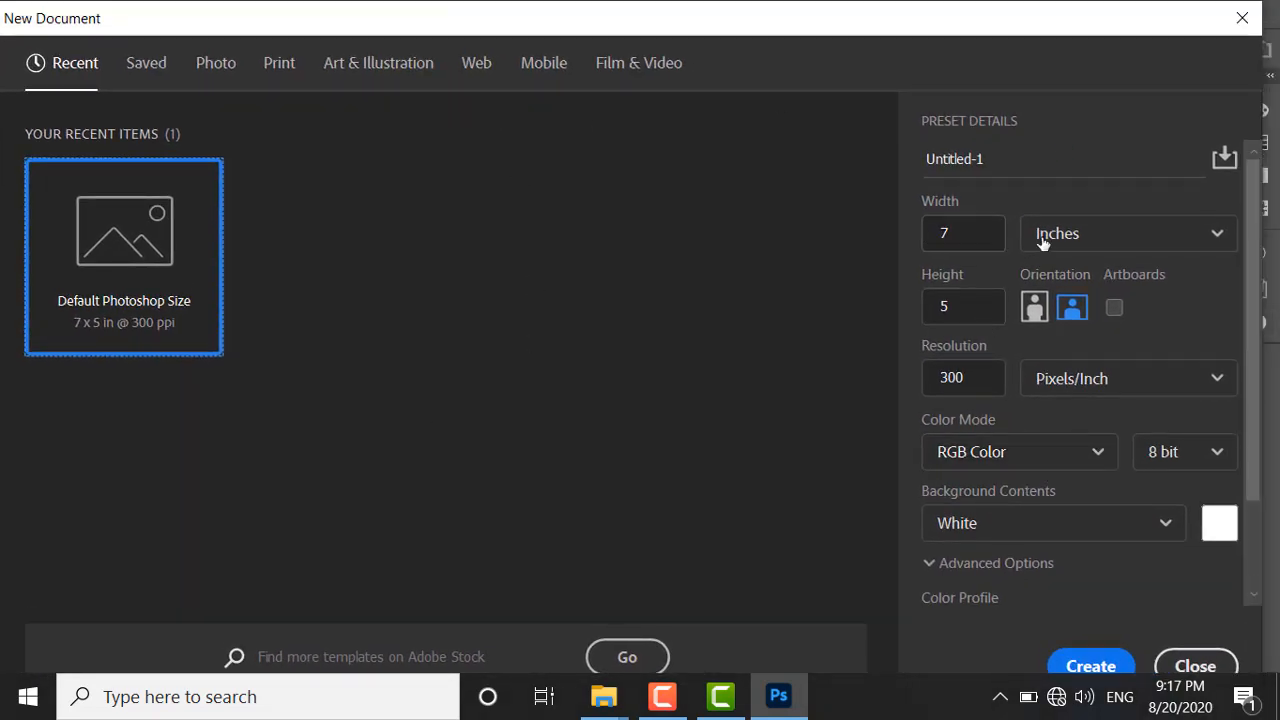
Step: Examine the new document's name, measurement unit and color mode options
{"action": "left_click", "coordinate": [991, 159]}
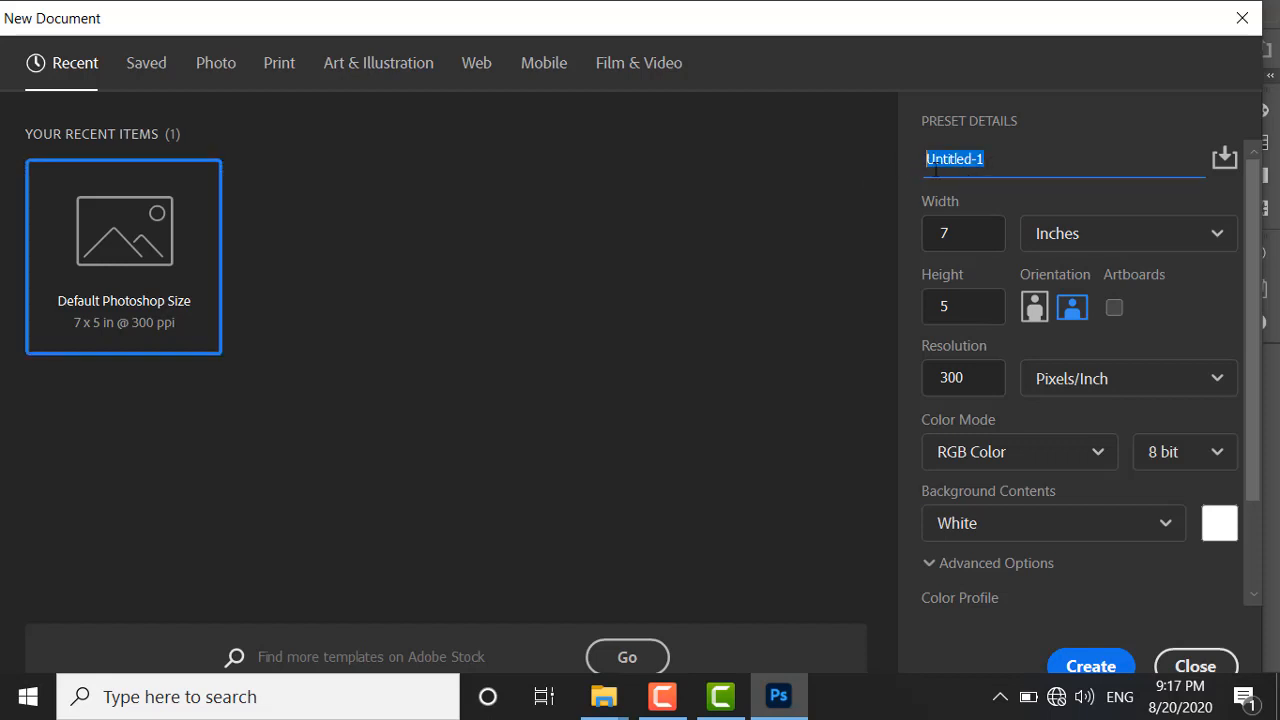
{"action": "left_click", "coordinate": [1012, 170]}
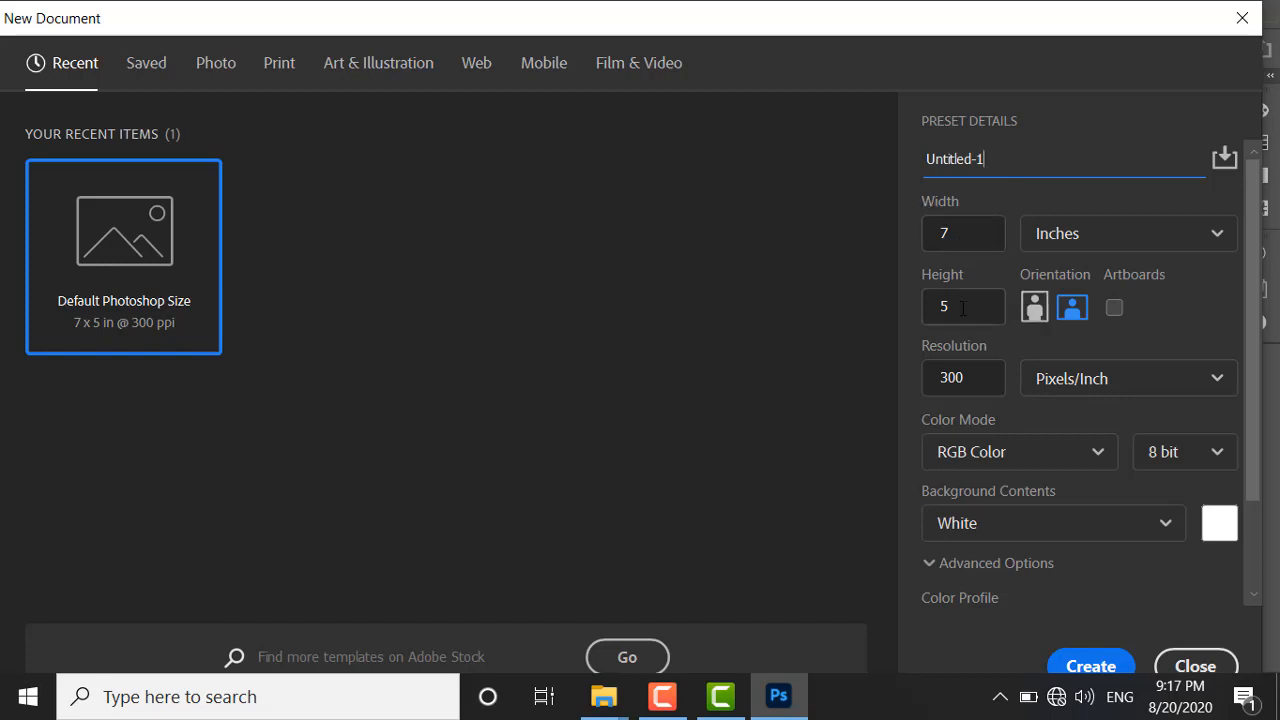
{"action": "left_click", "coordinate": [1160, 245]}
{"action": "left_click", "coordinate": [1154, 234]}
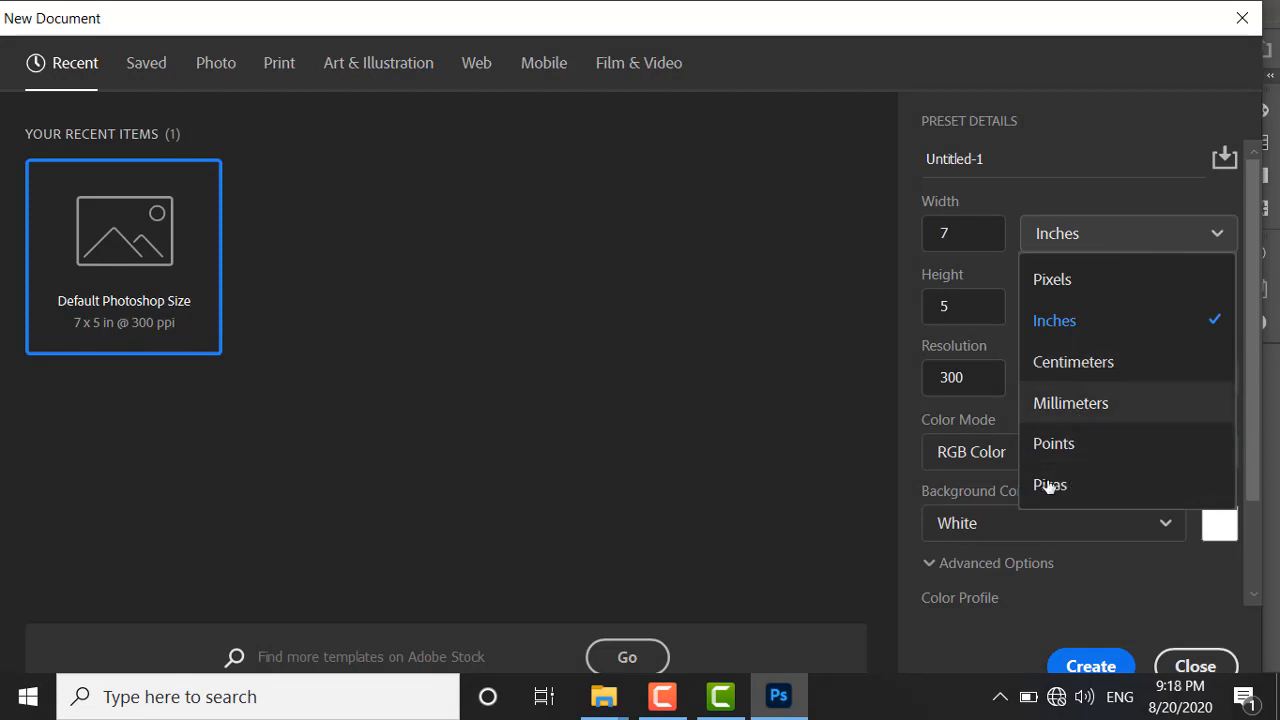
{"action": "left_click", "coordinate": [863, 301]}
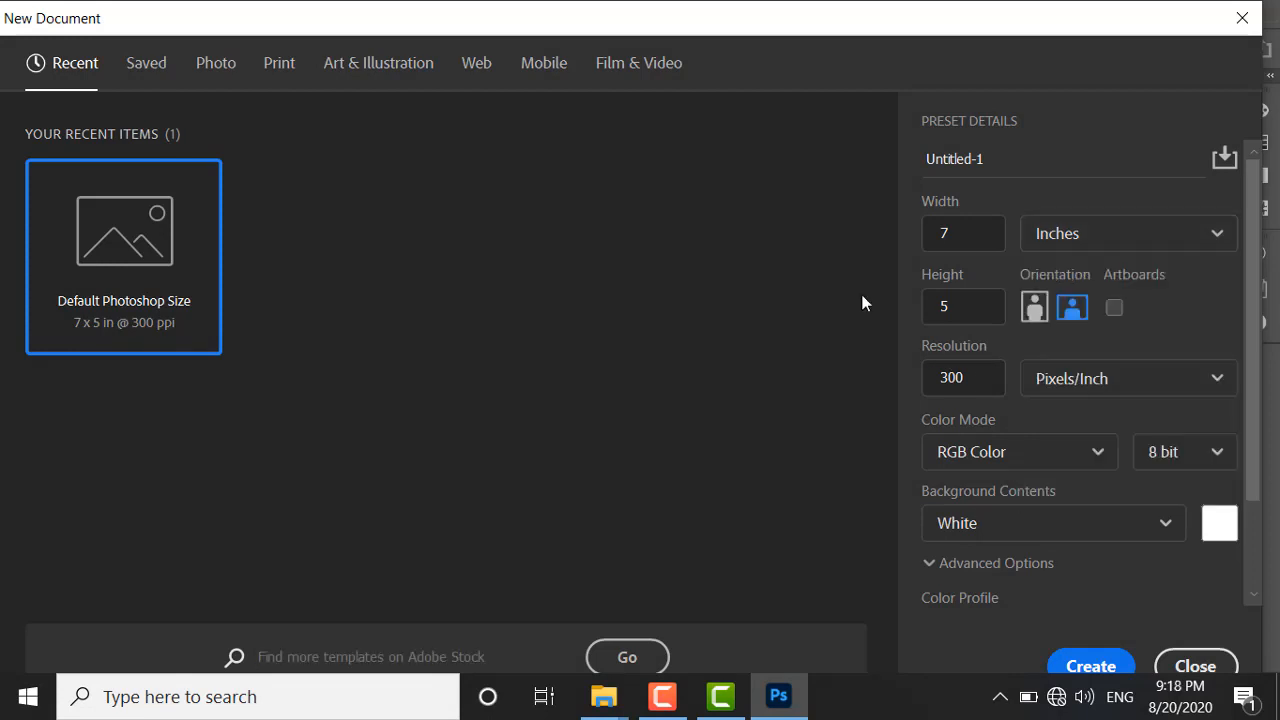
{"action": "left_click", "coordinate": [1199, 249]}
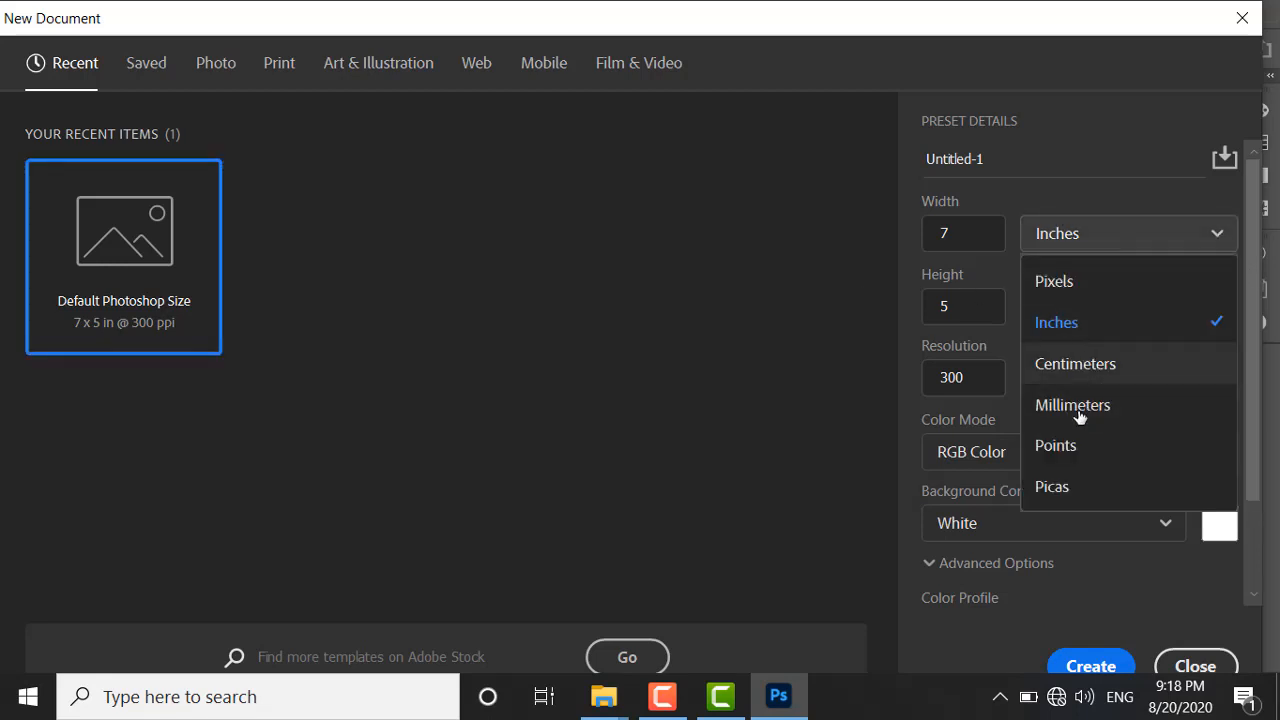
{"action": "left_click", "coordinate": [845, 347]}
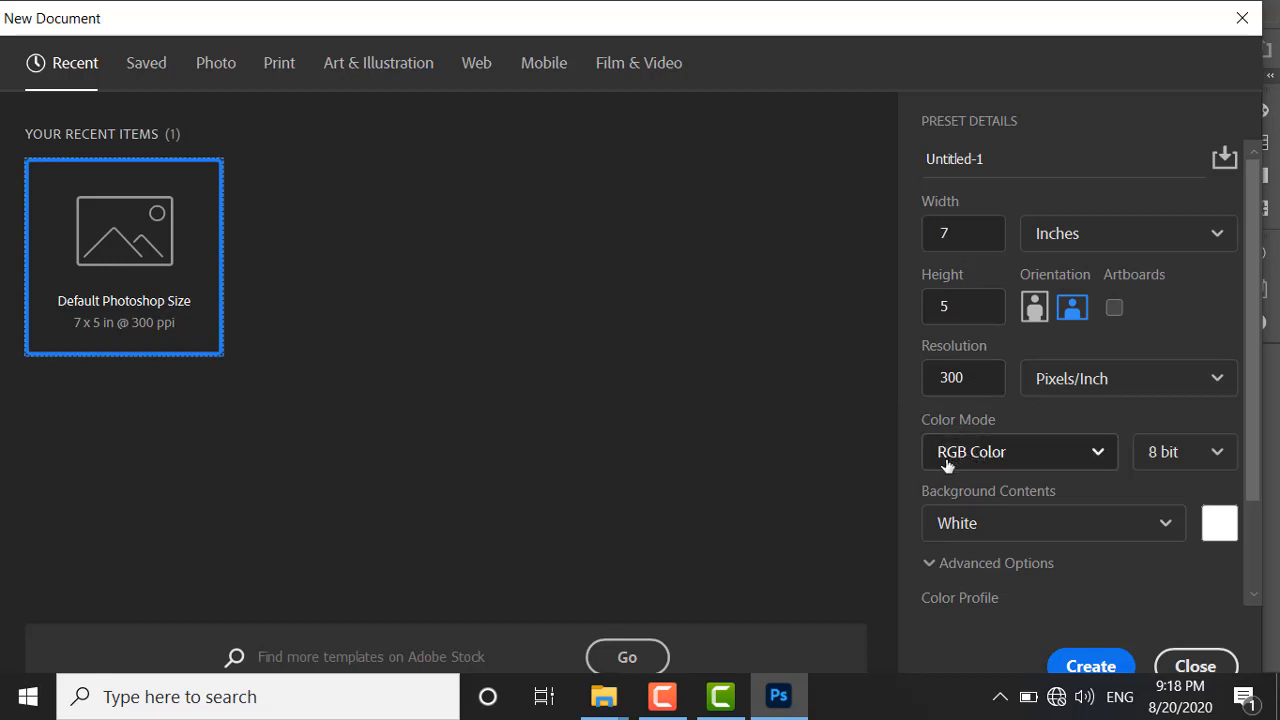
{"action": "left_click", "coordinate": [1078, 453]}
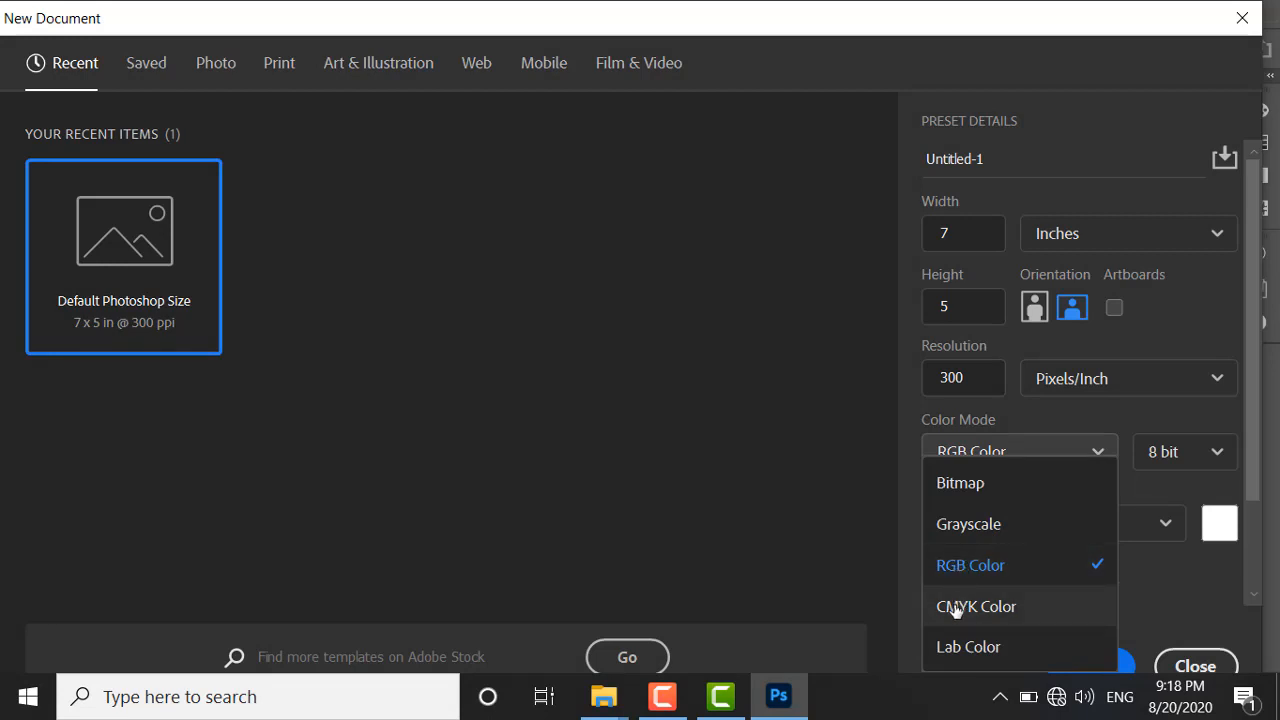
{"action": "left_click", "coordinate": [907, 556]}
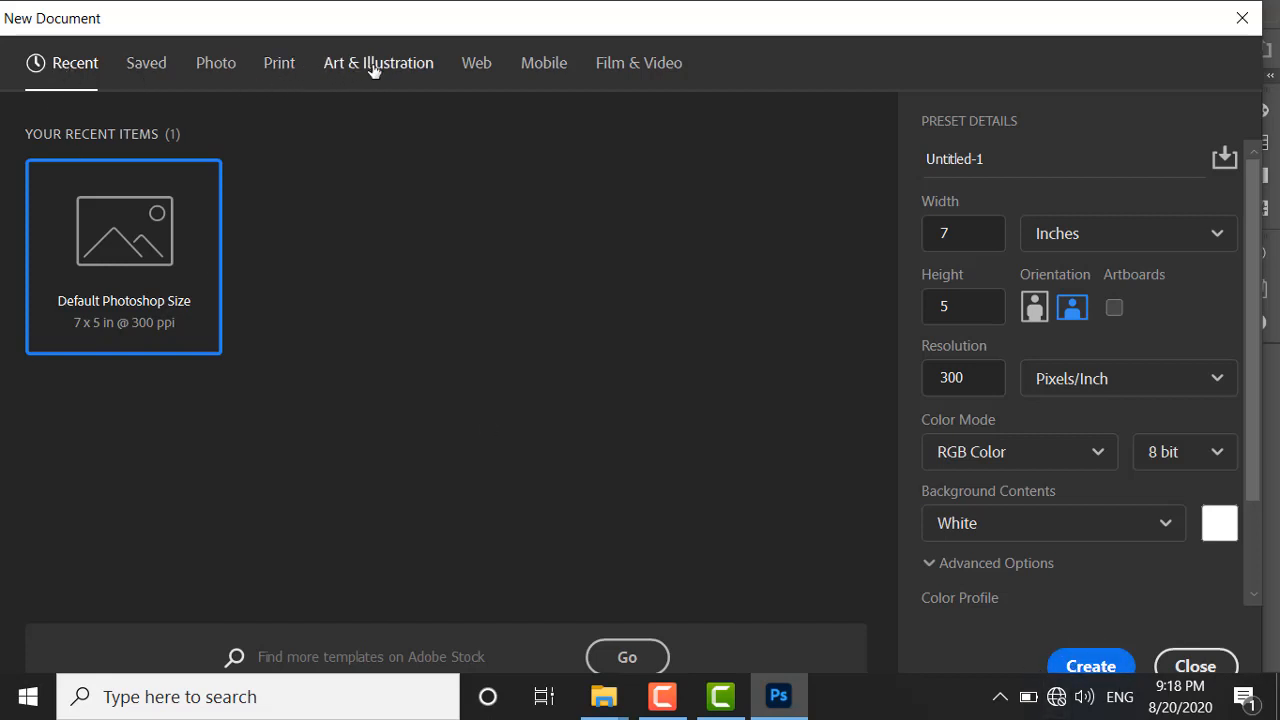
Step: Create a new document from the A4 print preset, 210 x 297 mm at 300 ppi
{"action": "left_click", "coordinate": [146, 63]}
{"action": "left_click", "coordinate": [230, 64]}
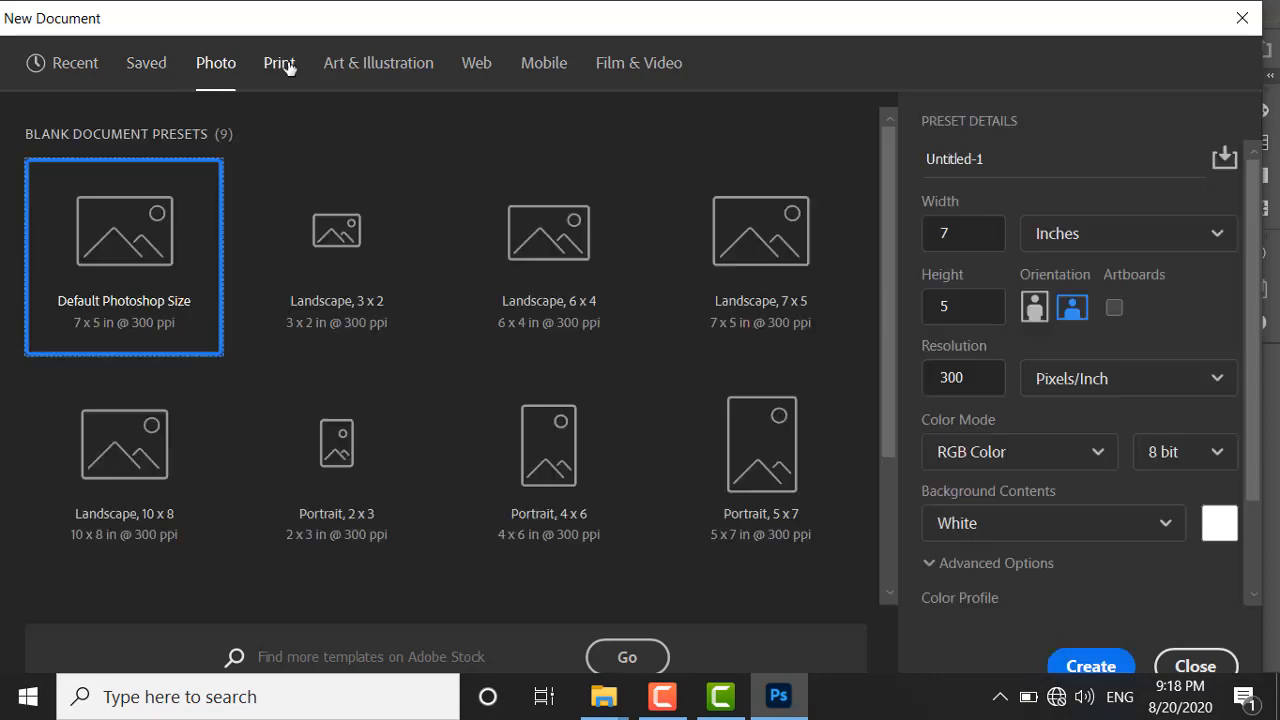
{"action": "left_click", "coordinate": [282, 64]}
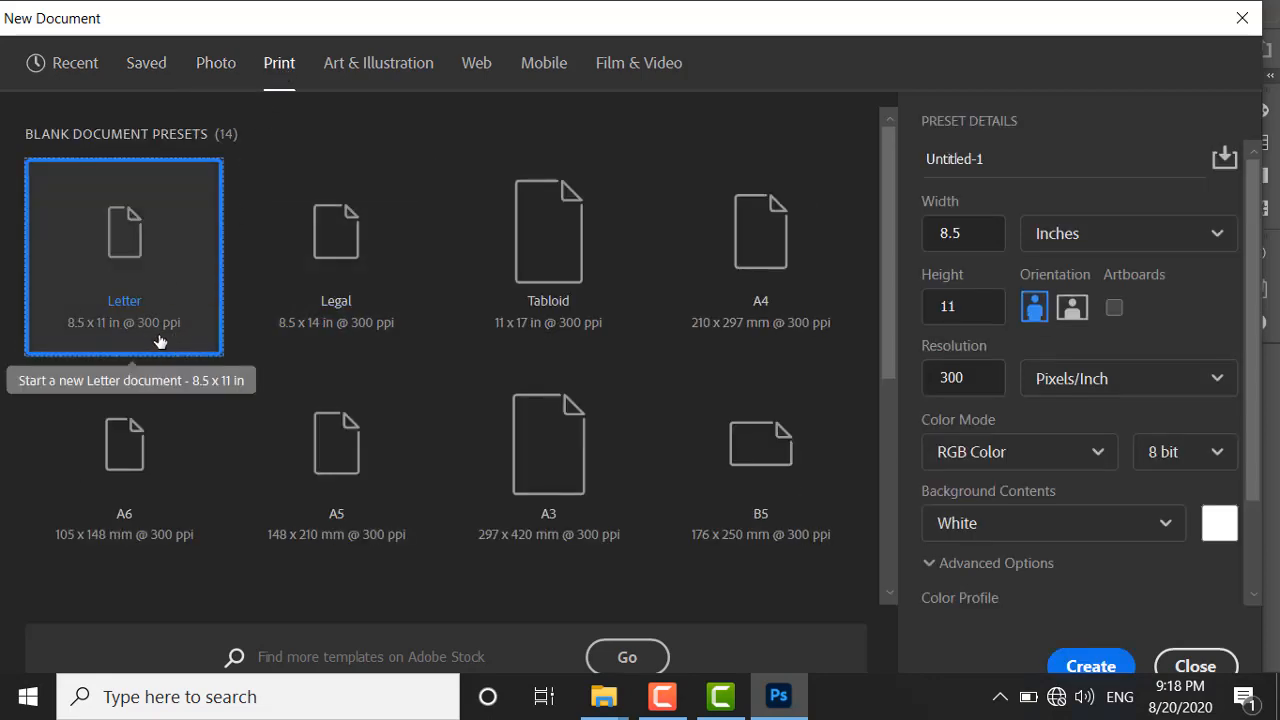
{"action": "left_click", "coordinate": [747, 299]}
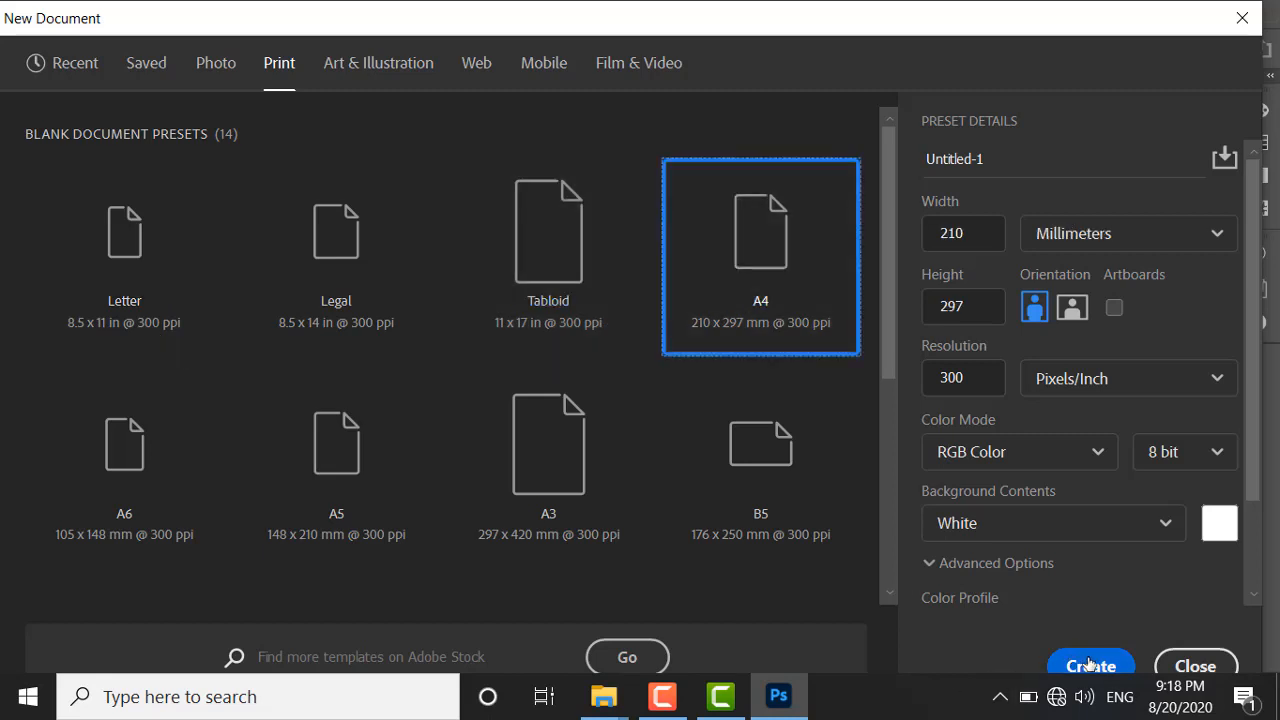
{"action": "left_click", "coordinate": [1090, 665]}
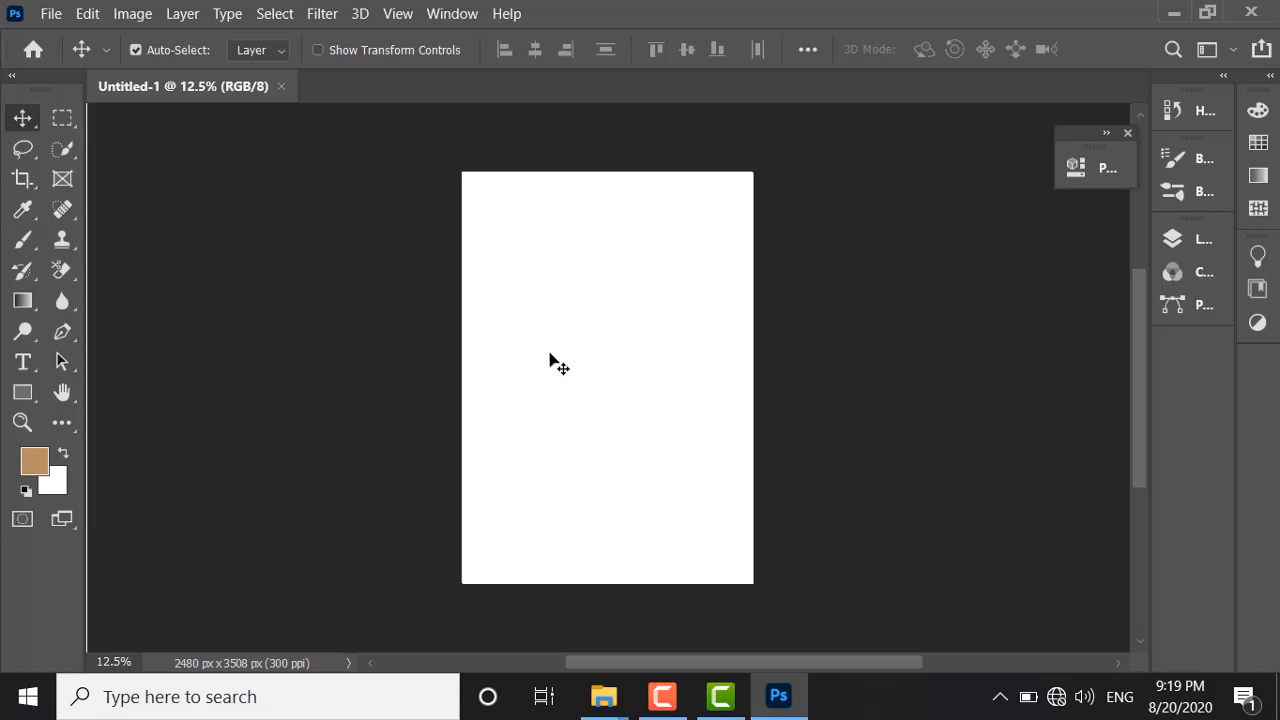
Step: Compare the page's fit-on-screen view with its 100% view, checking the zoom level in the document title
{"action": "key", "text": "ctrl+0"}
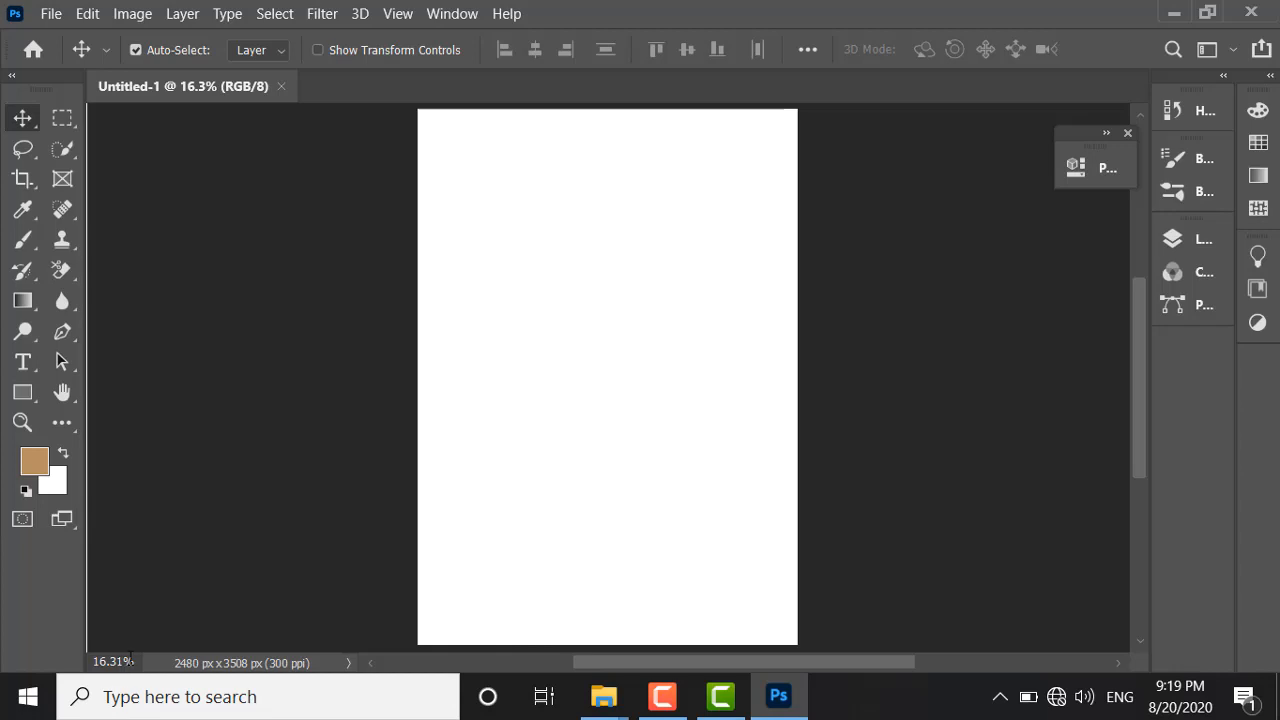
{"action": "key", "text": "super+plus"}
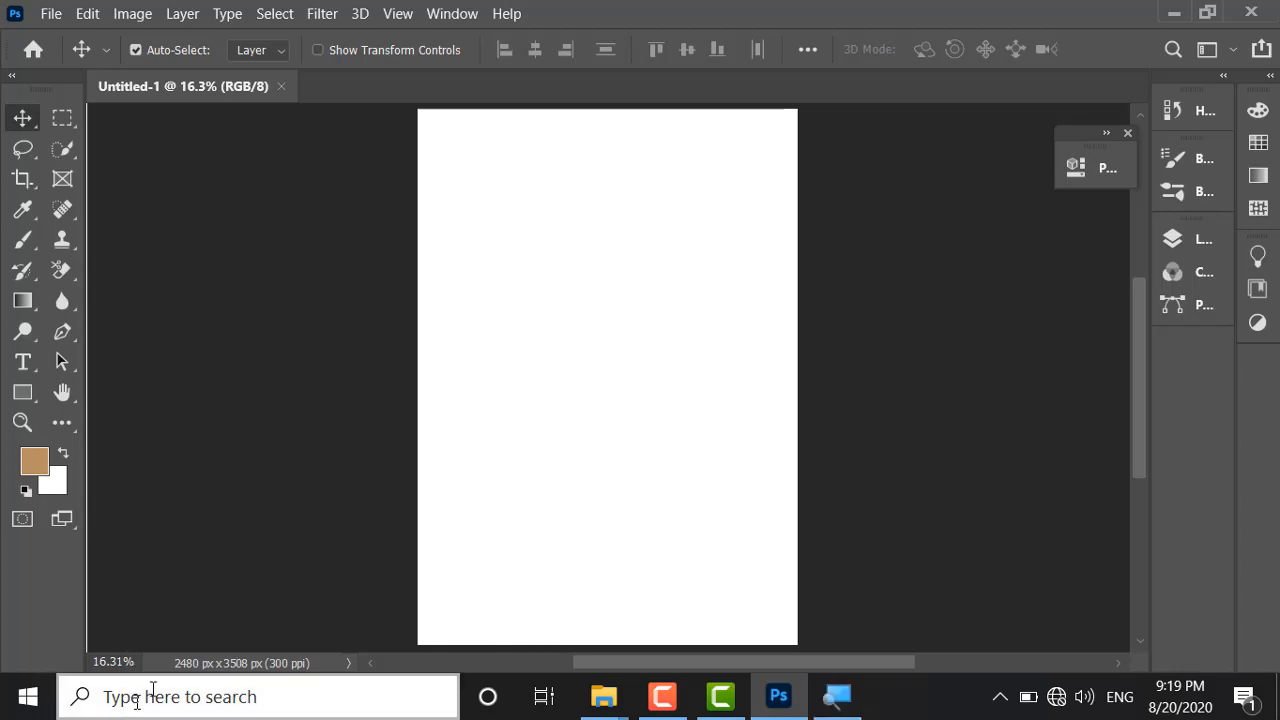
{"action": "key", "text": "super+plus"}
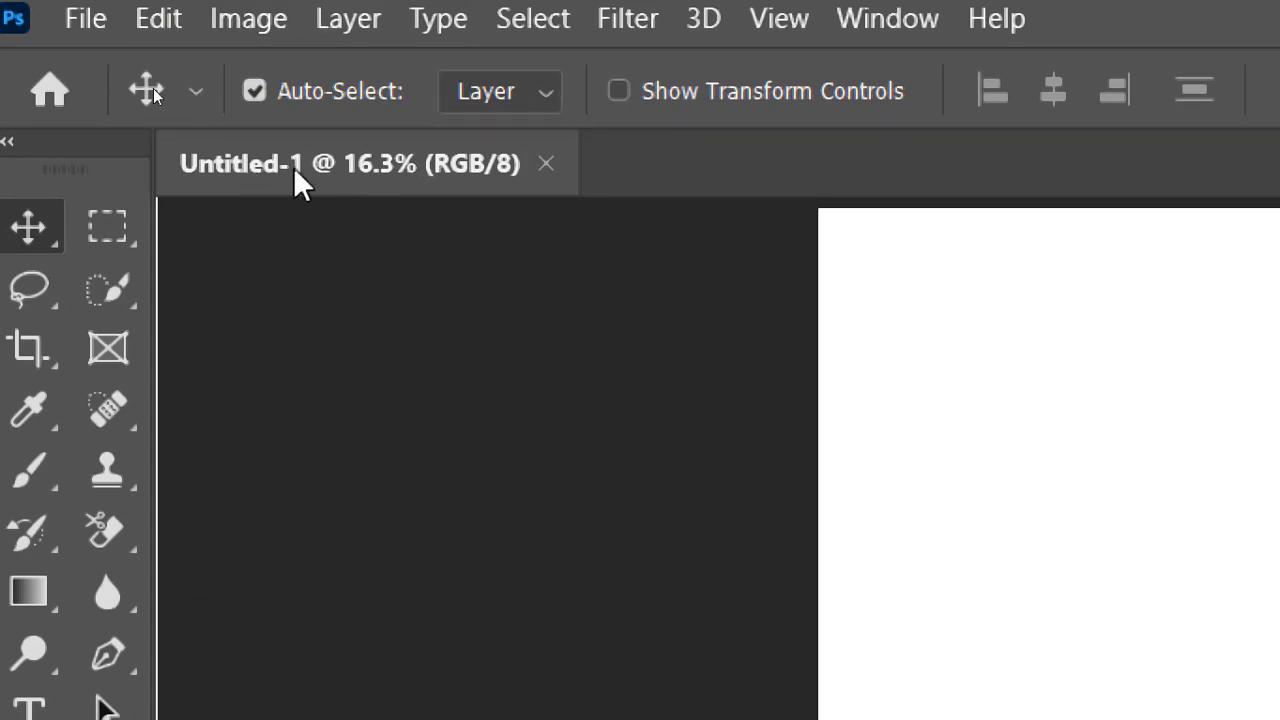
{"action": "key", "text": "ctrl+1"}
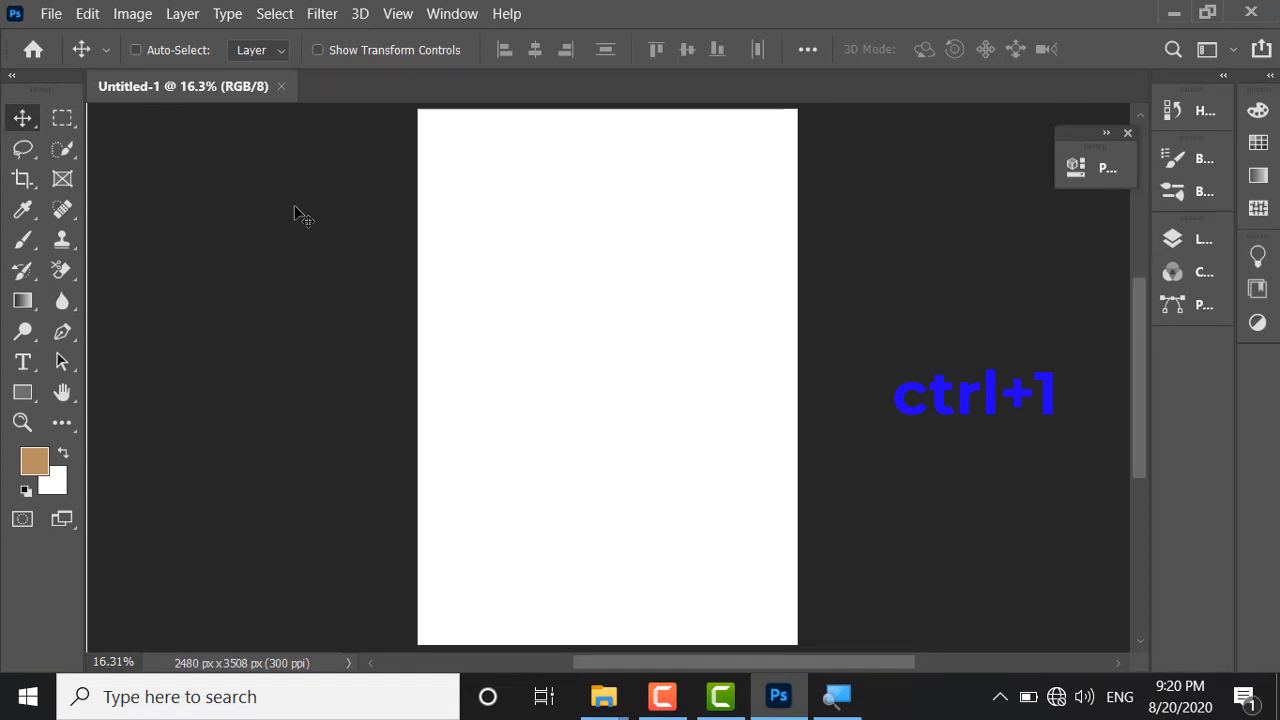
{"action": "key", "text": "ctrl+1"}
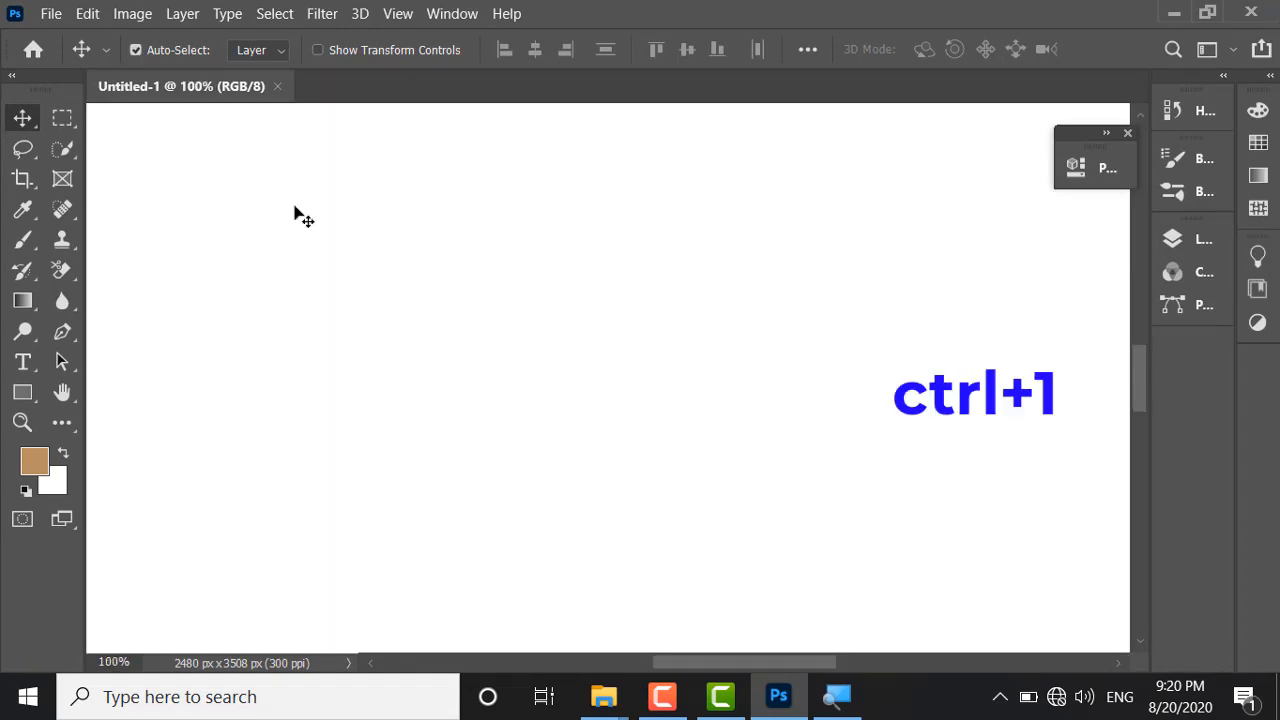
{"action": "scroll", "coordinate": [332, 264], "scroll_direction": "down", "scroll_amount": 3}
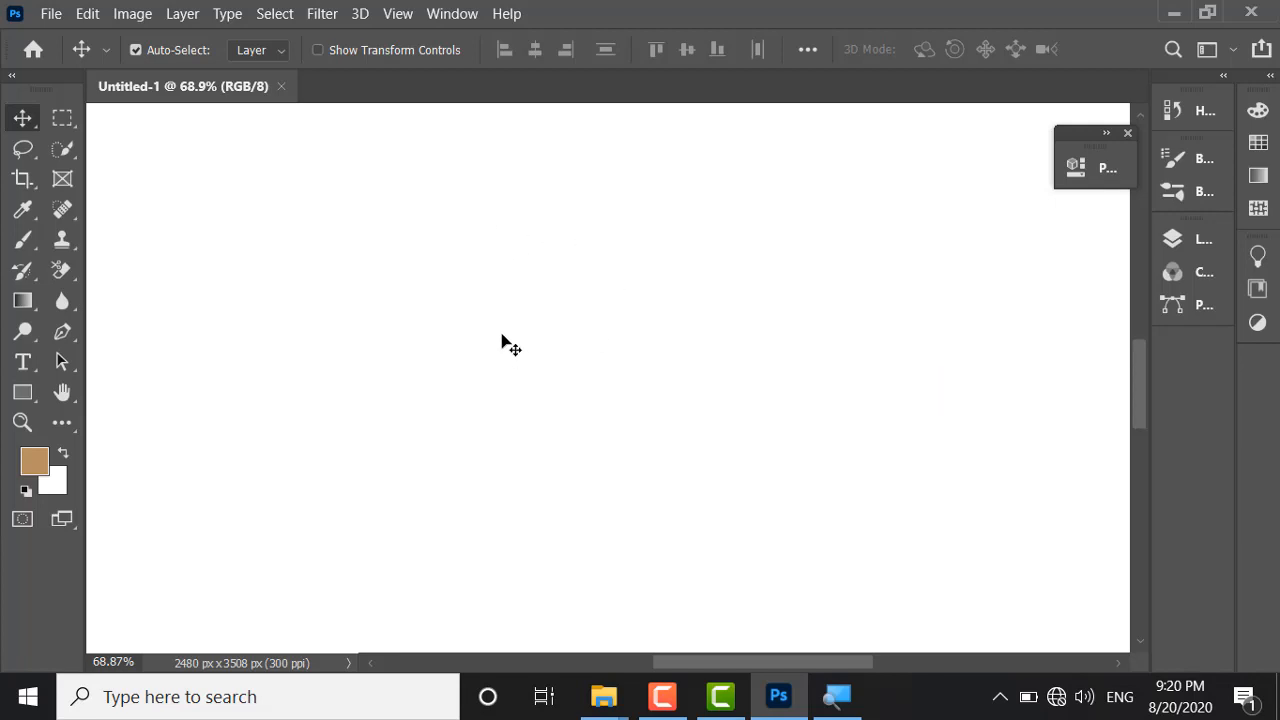
{"action": "key", "text": "ctrl+0"}
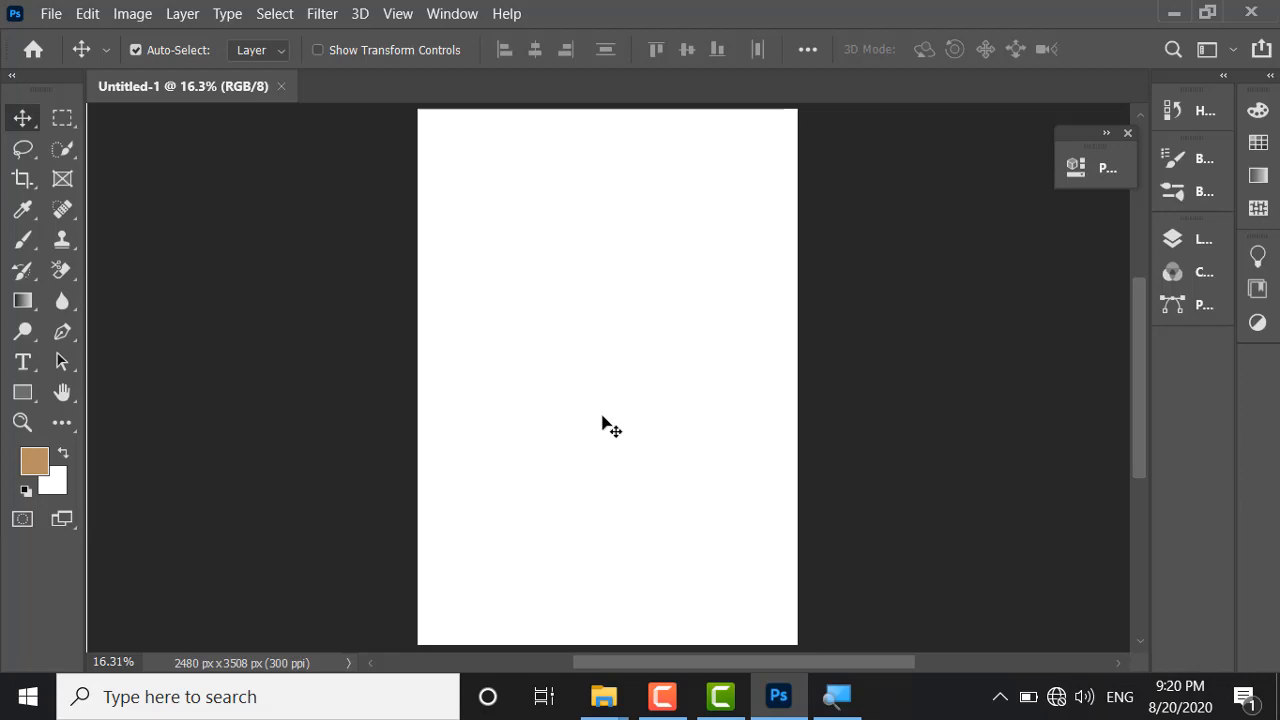
Step: Pan the canvas vertically, view the page at 100% and fit it back on screen
{"action": "left_click_drag", "start_coordinate": [1146, 376], "coordinate": [1136, 554]}
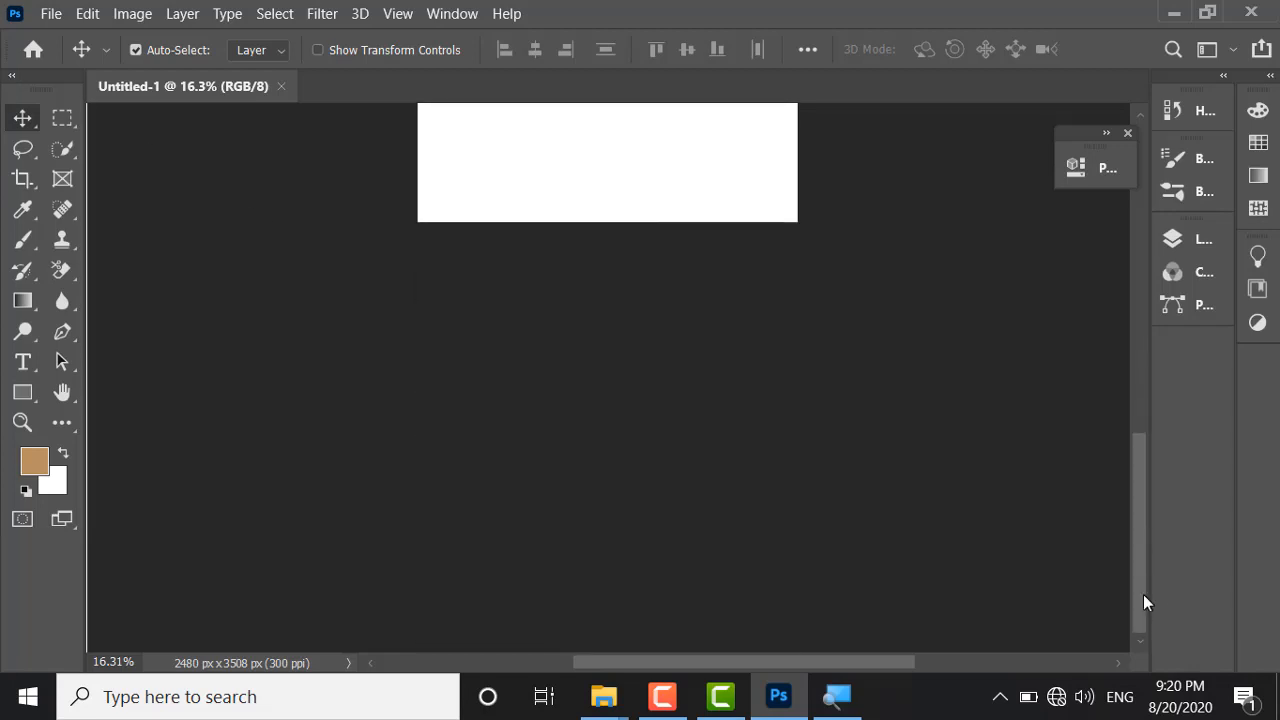
{"action": "left_click_drag", "start_coordinate": [1144, 595], "coordinate": [1157, 220]}
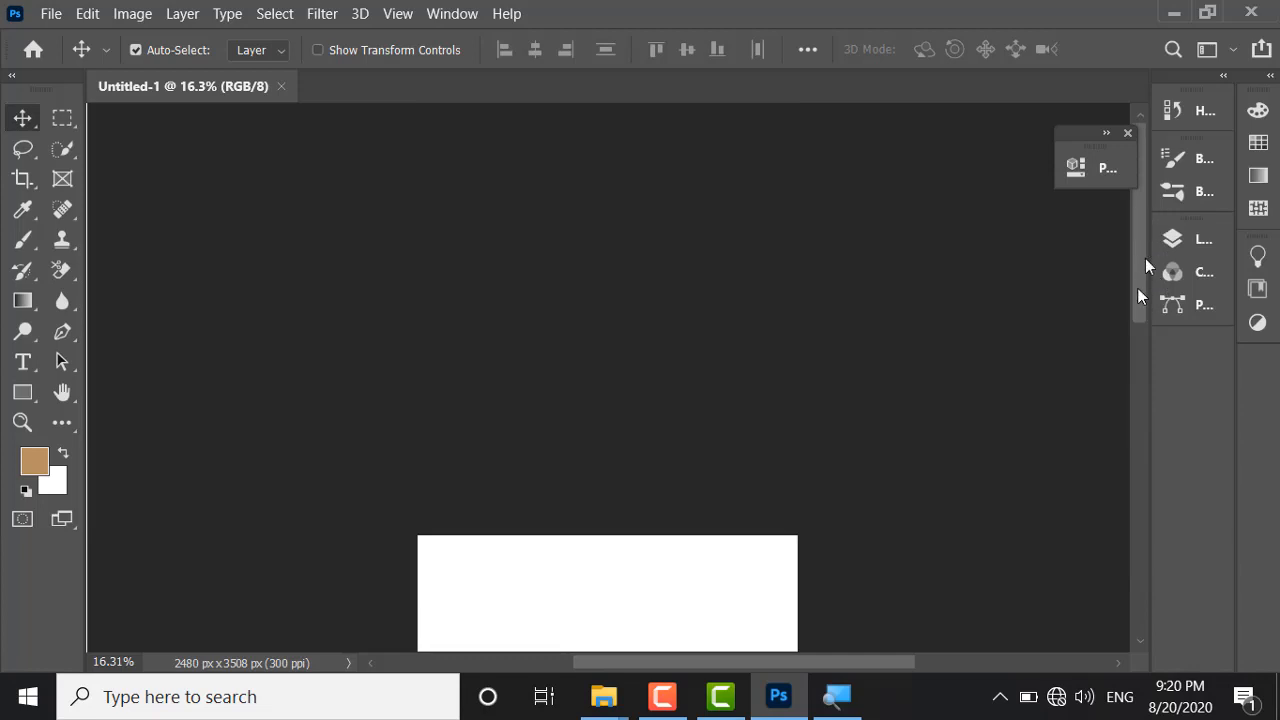
{"action": "left_click_drag", "start_coordinate": [1135, 276], "coordinate": [1159, 290]}
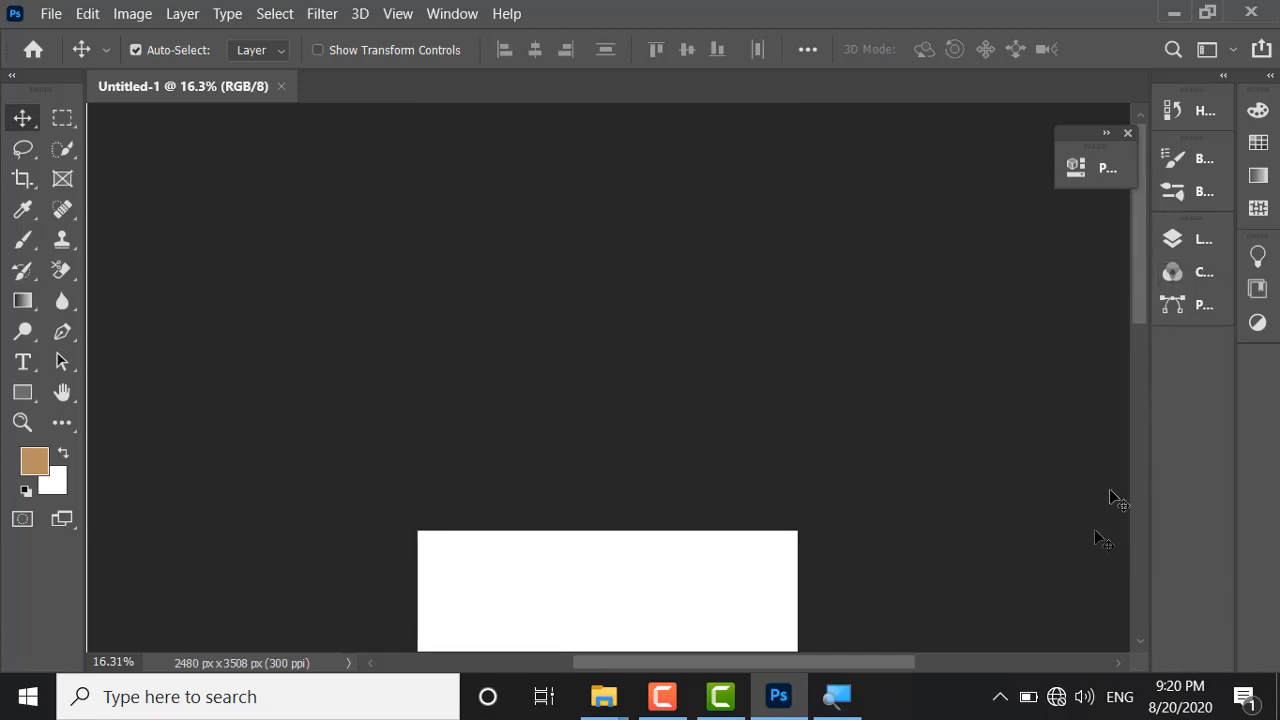
{"action": "scroll", "coordinate": [1094, 529], "scroll_direction": "down", "scroll_amount": 5}
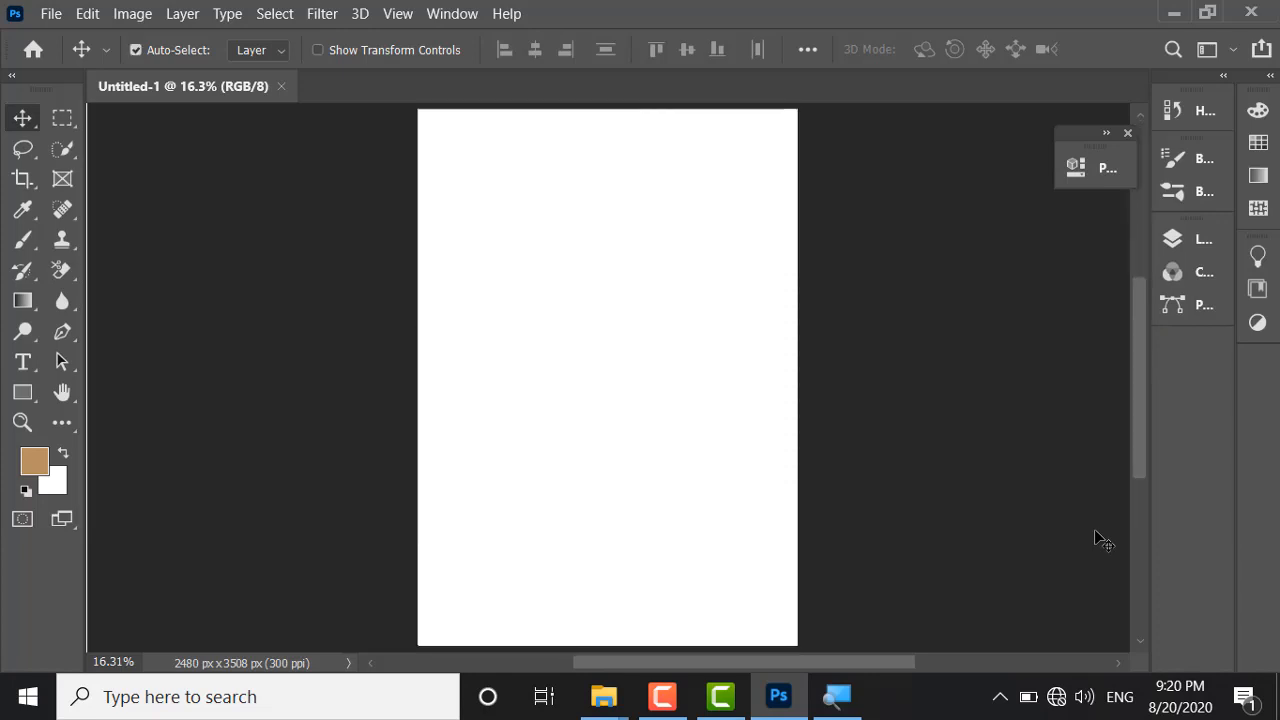
{"action": "key", "text": "ctrl+1"}
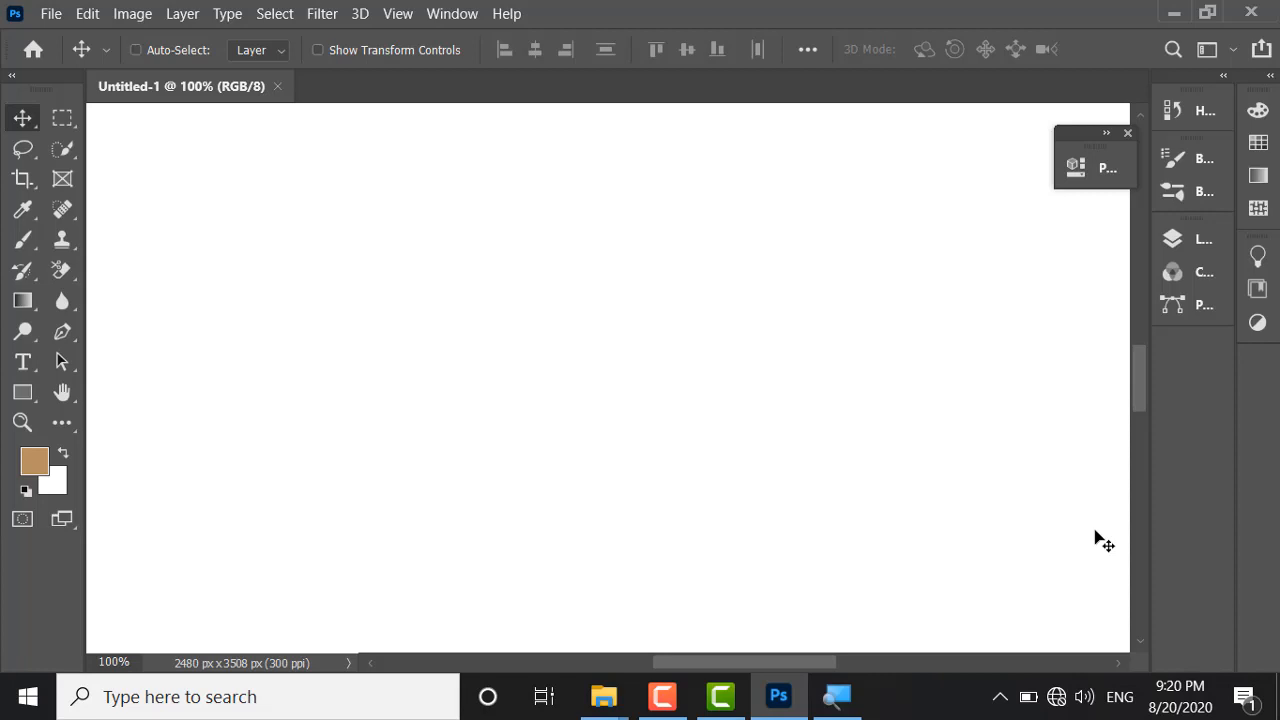
{"action": "key", "text": "ctrl+0"}
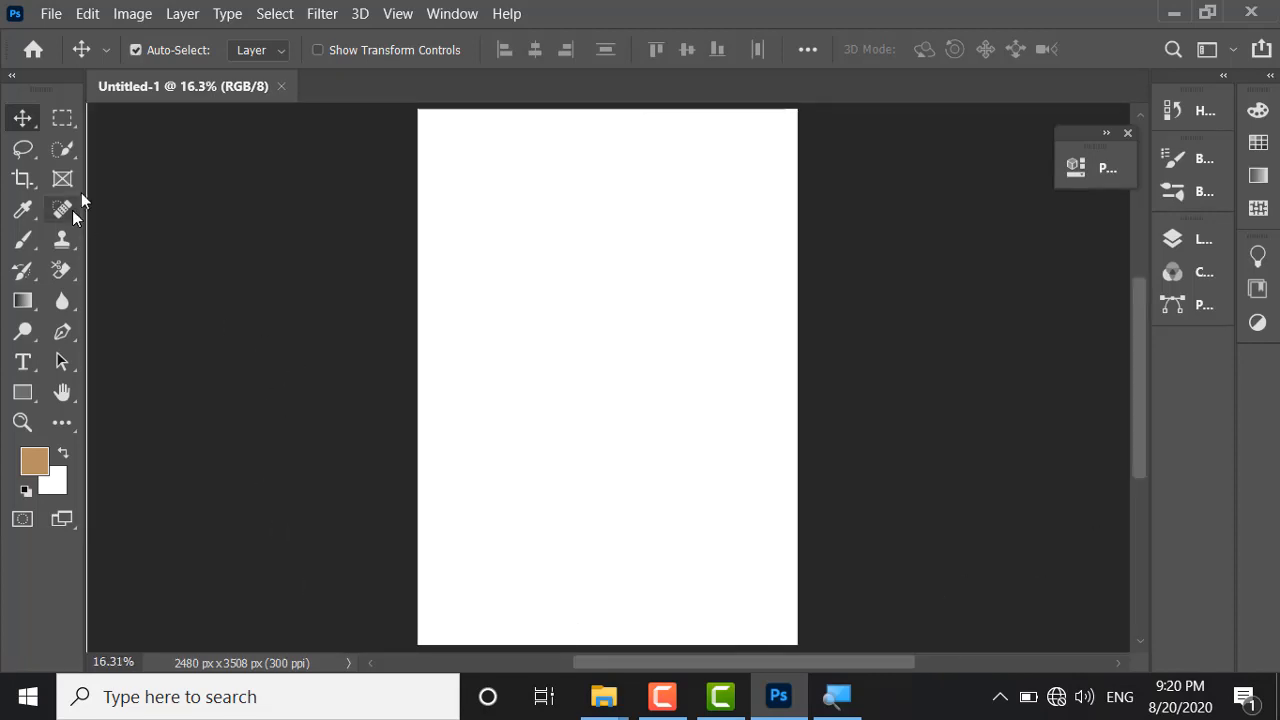
Step: Examine which tools are grouped with the Move tool
{"action": "right_click", "coordinate": [26, 120]}
{"action": "left_click", "coordinate": [26, 121]}
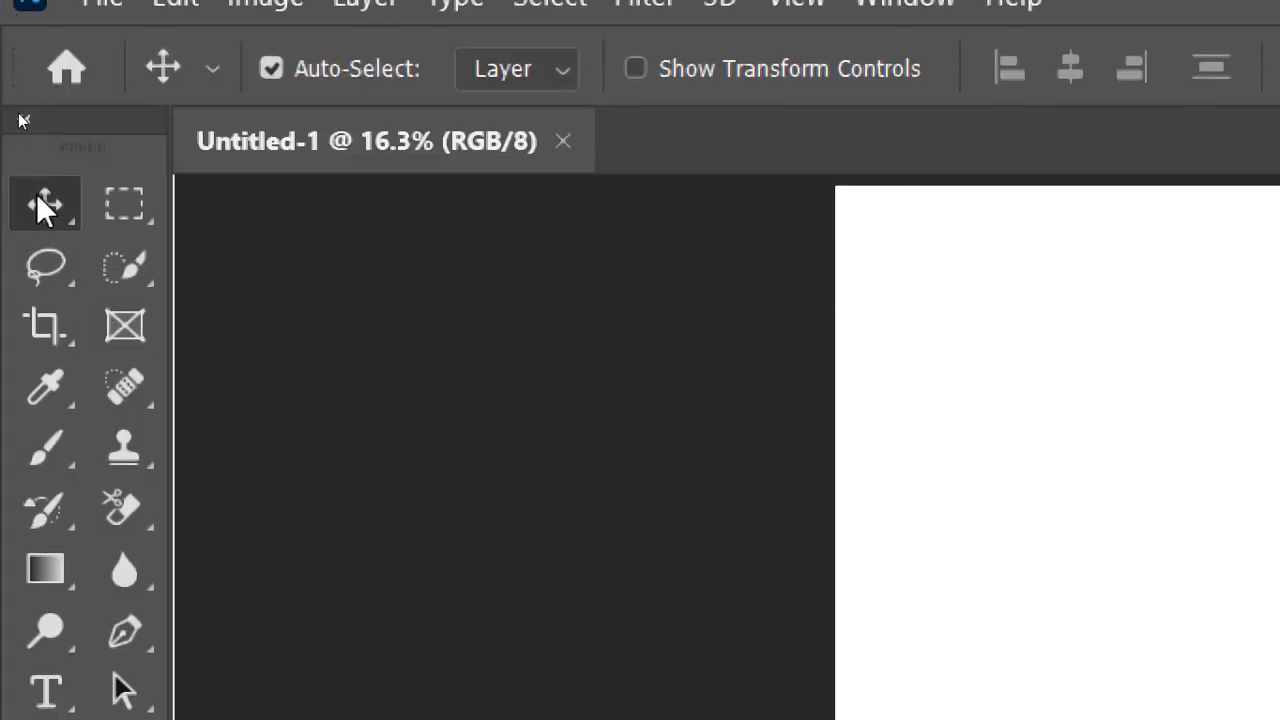
{"action": "right_click", "coordinate": [38, 200]}
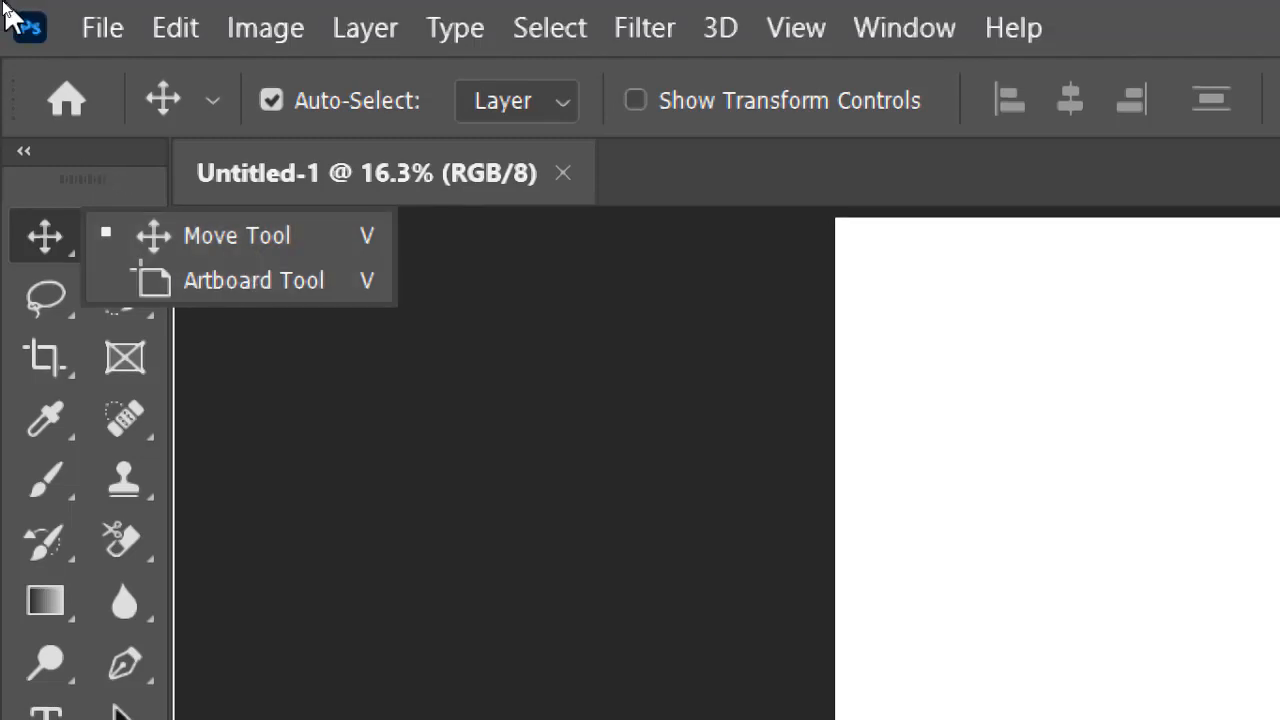
{"action": "key", "text": "Escape"}
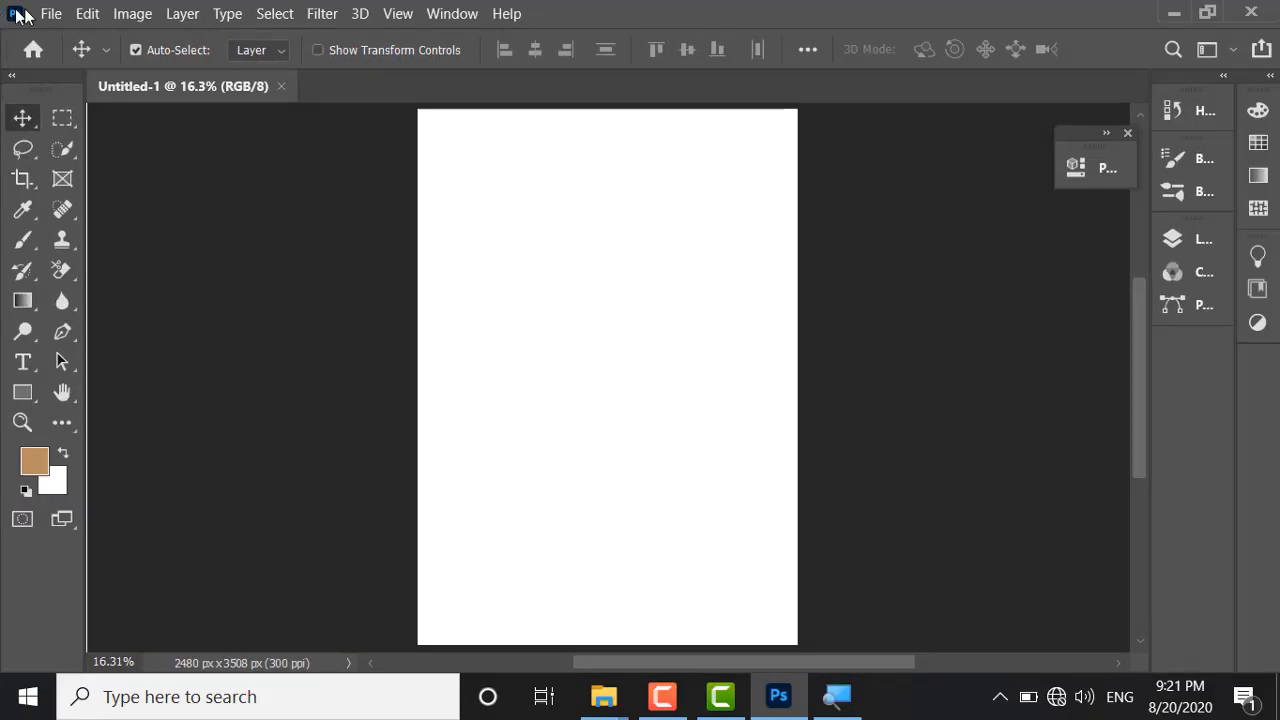
Step: Open the JPG photo of the white sports car in front of the stairs from the Downloads folder
{"action": "left_click", "coordinate": [50, 13]}
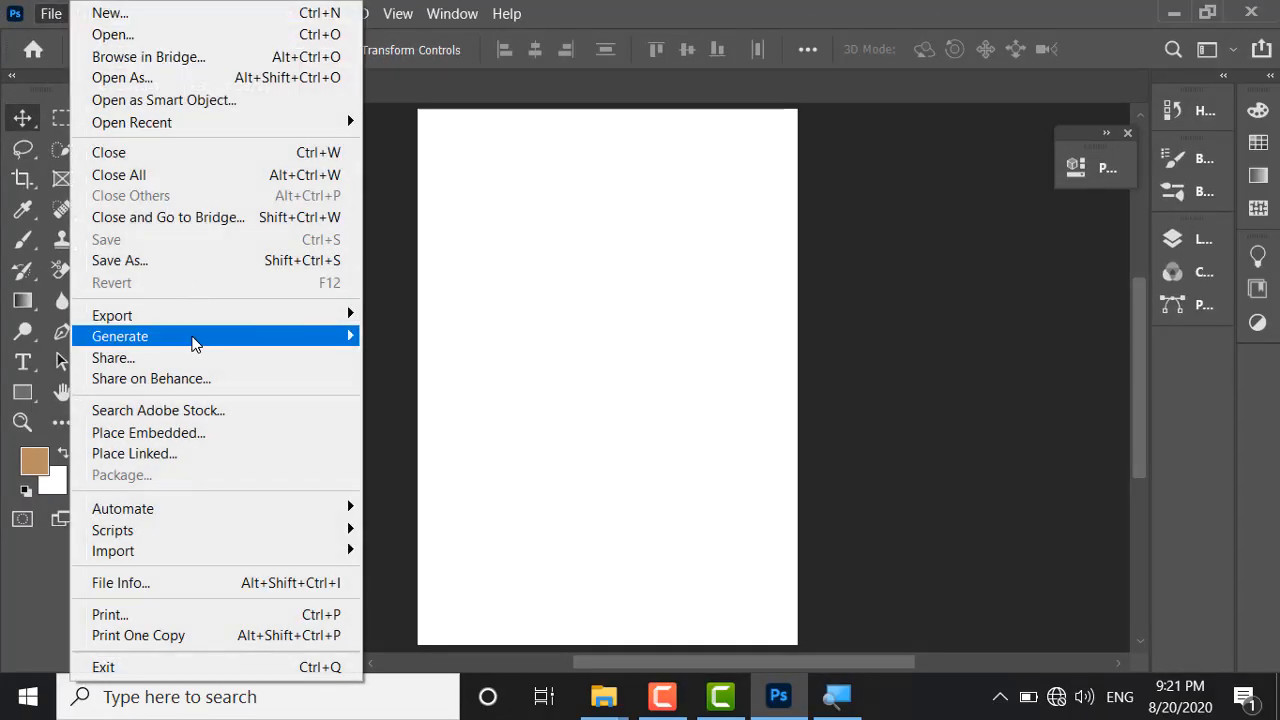
{"action": "left_click", "coordinate": [124, 37]}
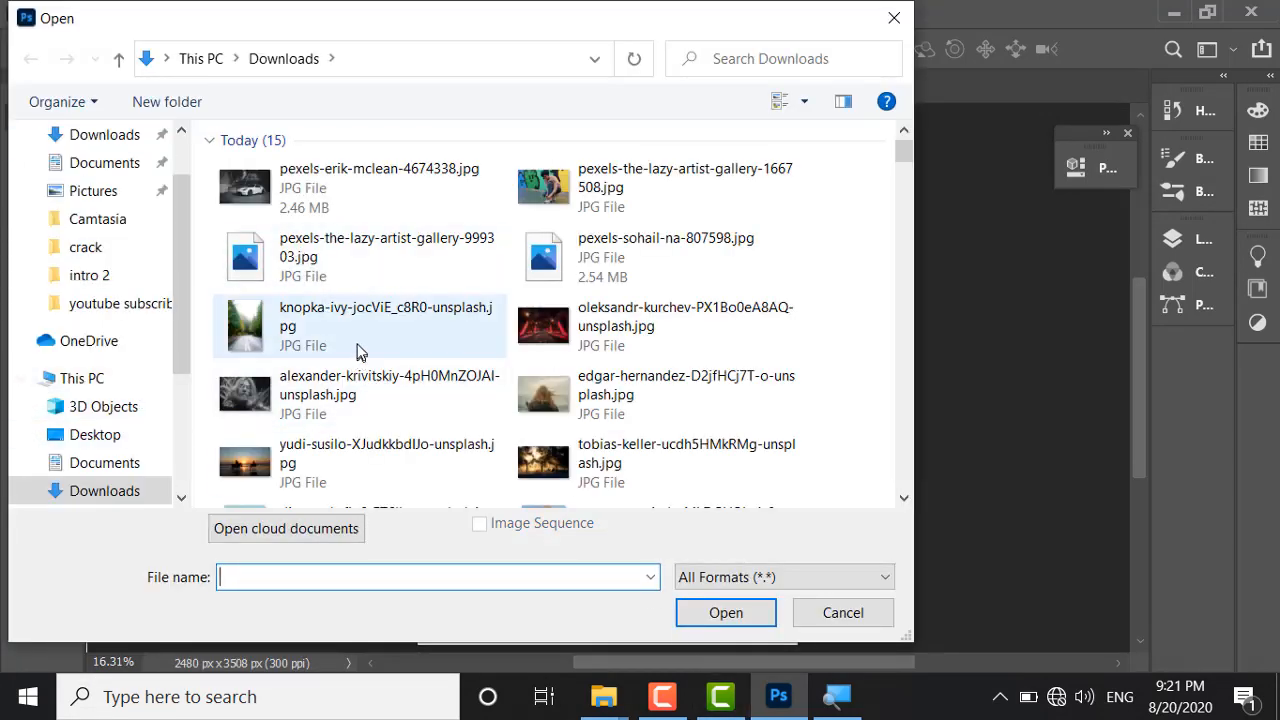
{"action": "scroll", "coordinate": [335, 279], "scroll_direction": "down", "scroll_amount": 3}
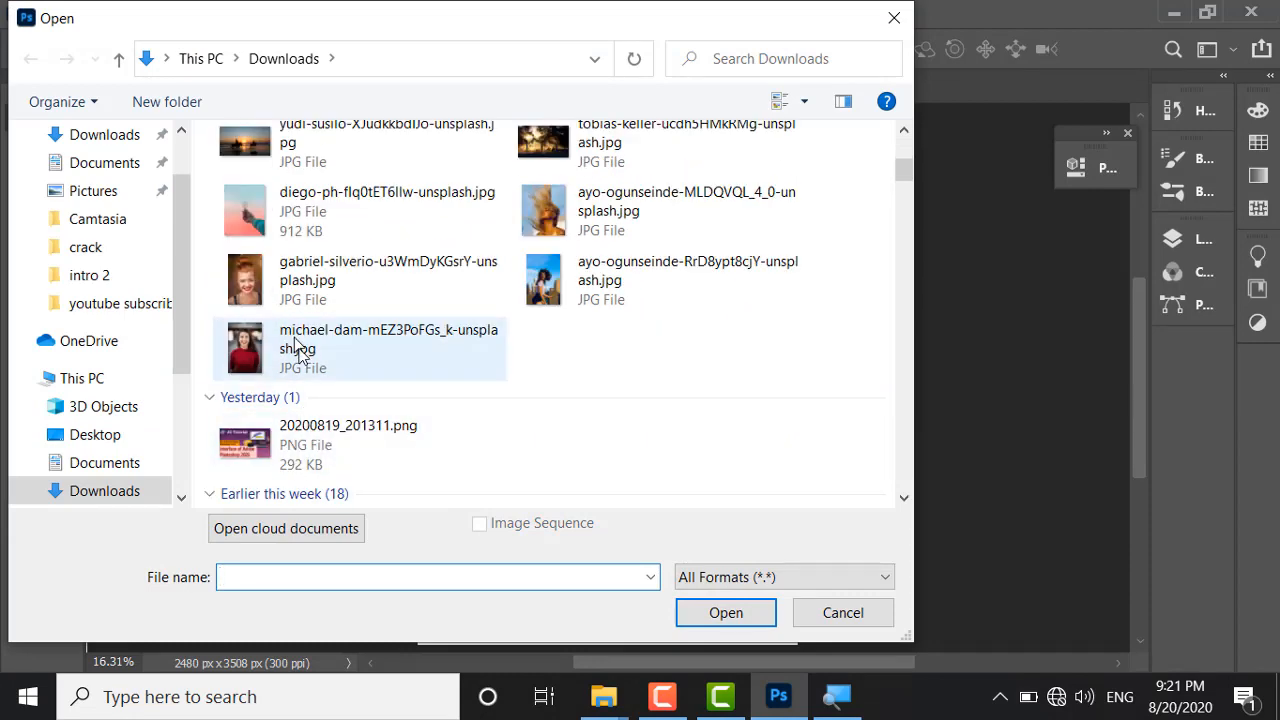
{"action": "scroll", "coordinate": [297, 345], "scroll_direction": "up", "scroll_amount": 3}
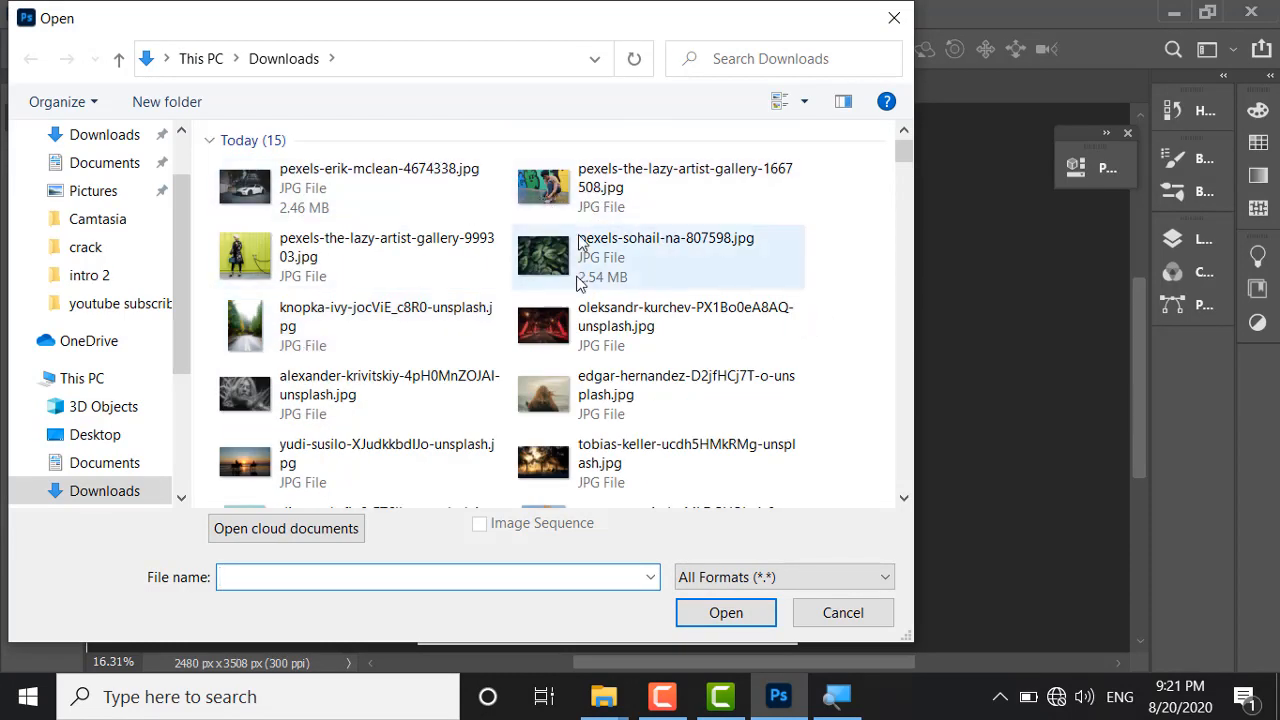
{"action": "left_click", "coordinate": [307, 192]}
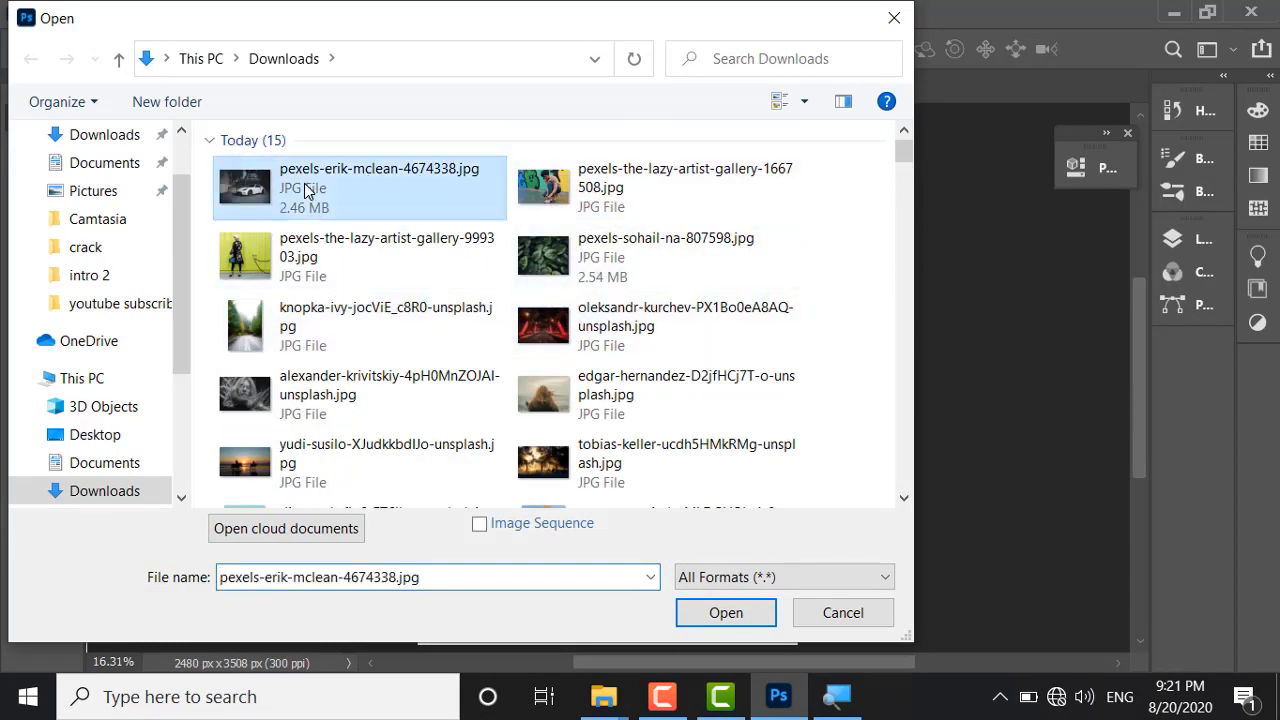
{"action": "left_click", "coordinate": [765, 613]}
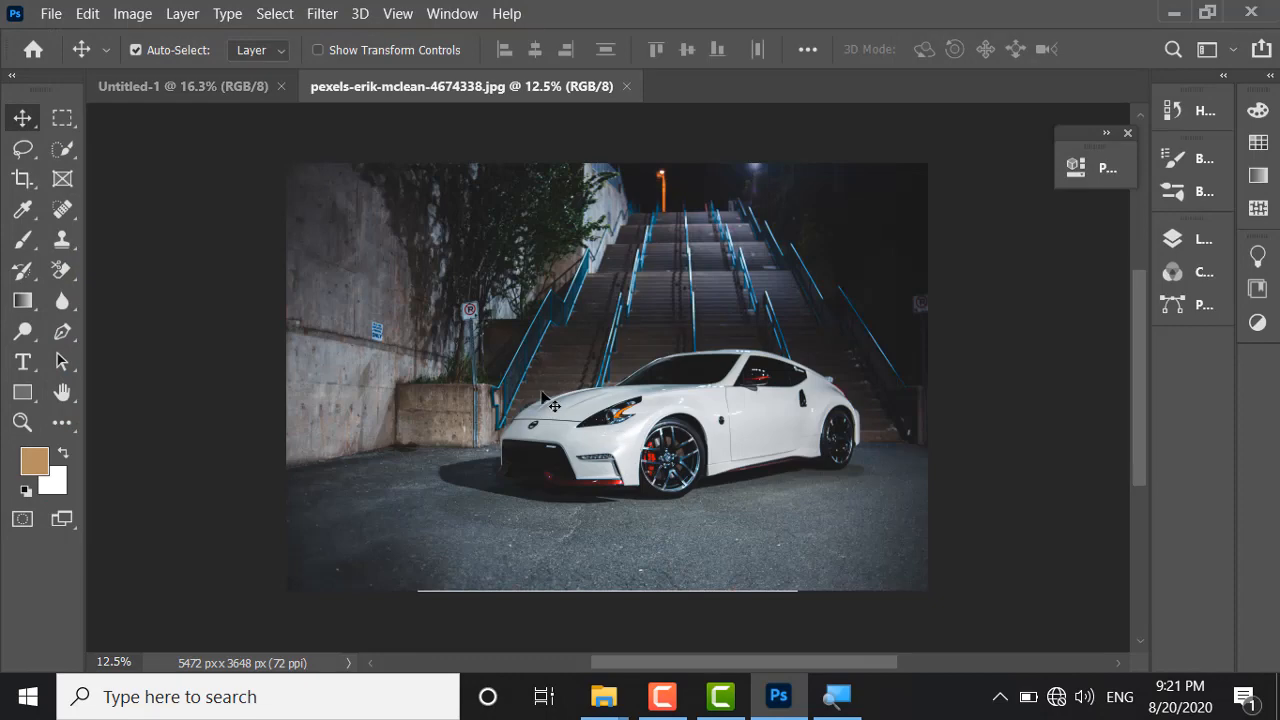
Step: Try to move the locked Background layer of the car photo without converting it to a normal layer
{"action": "left_click_drag", "start_coordinate": [543, 396], "coordinate": [715, 412]}
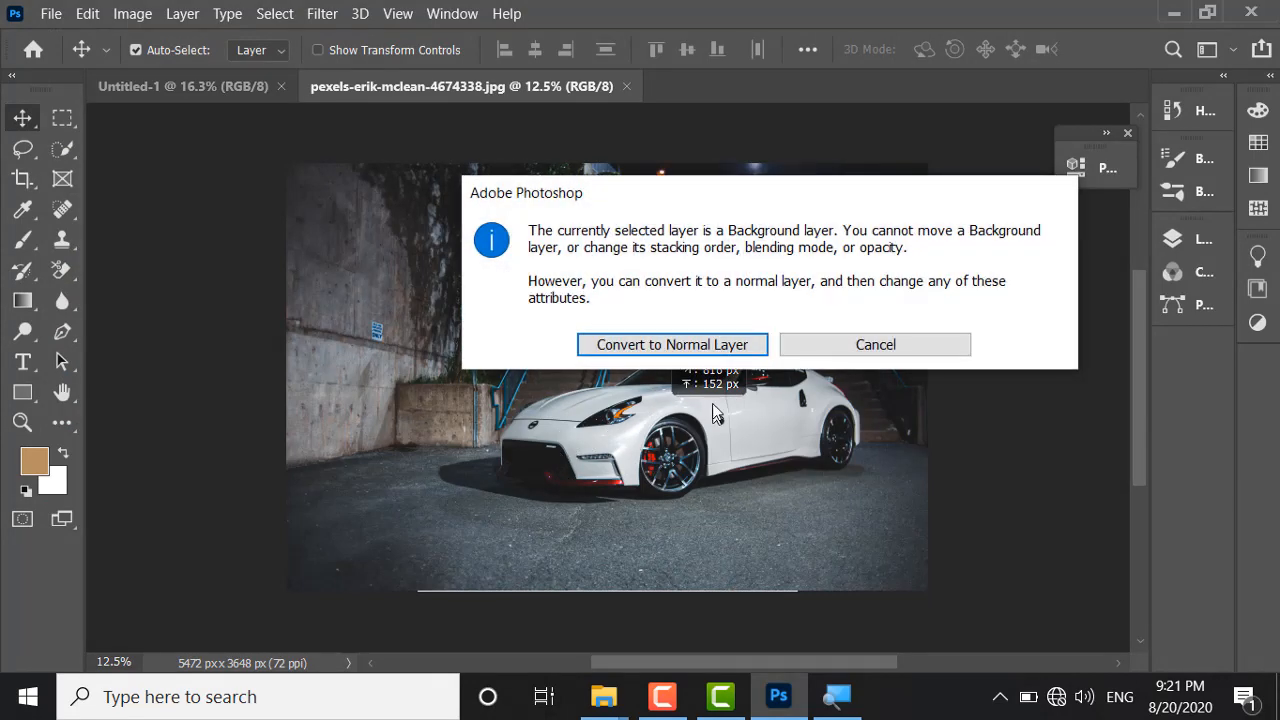
{"action": "left_click", "coordinate": [868, 345]}
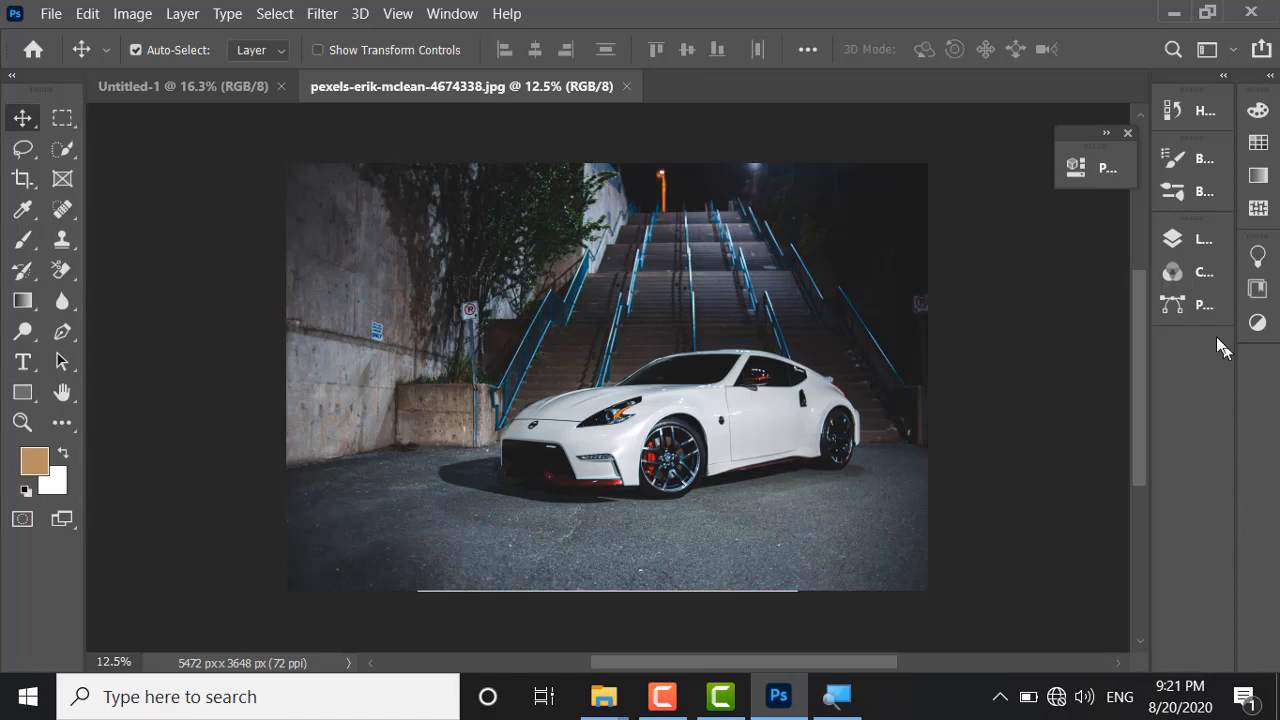
Step: Widen the collapsed panel dock until the panel names are readable, and open the Layers panel
{"action": "left_click", "coordinate": [1223, 75]}
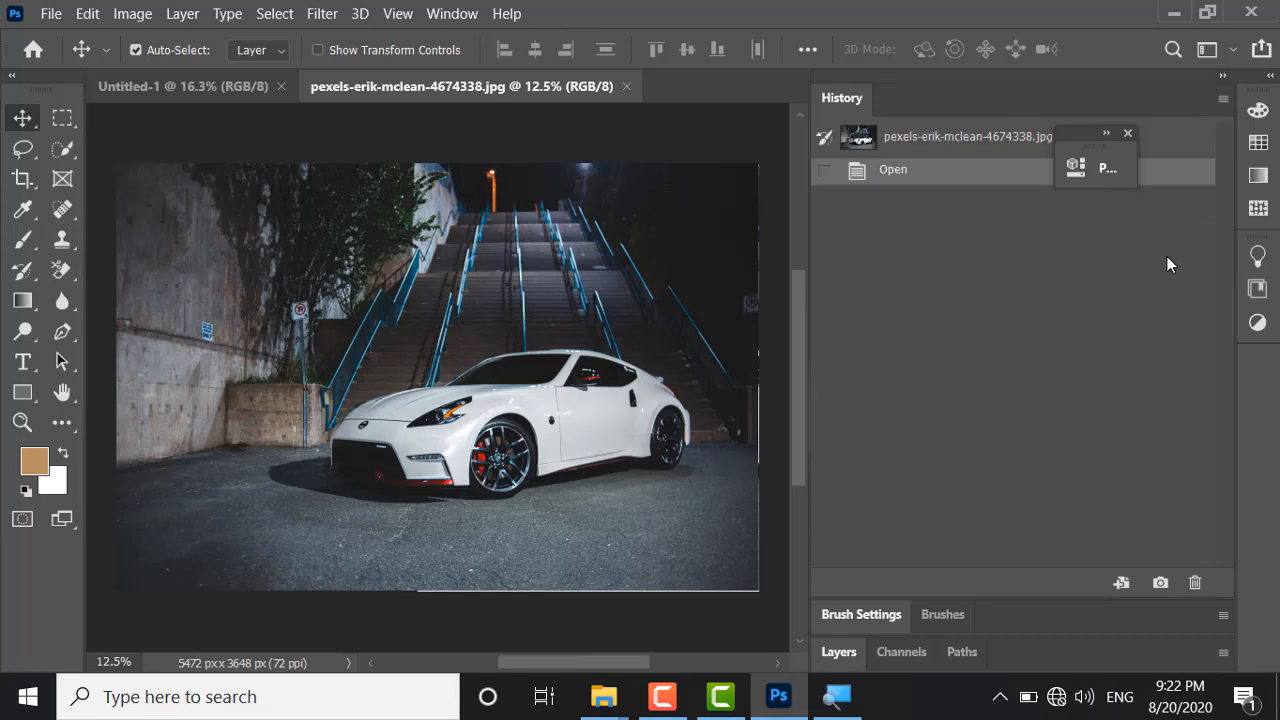
{"action": "left_click", "coordinate": [1223, 76]}
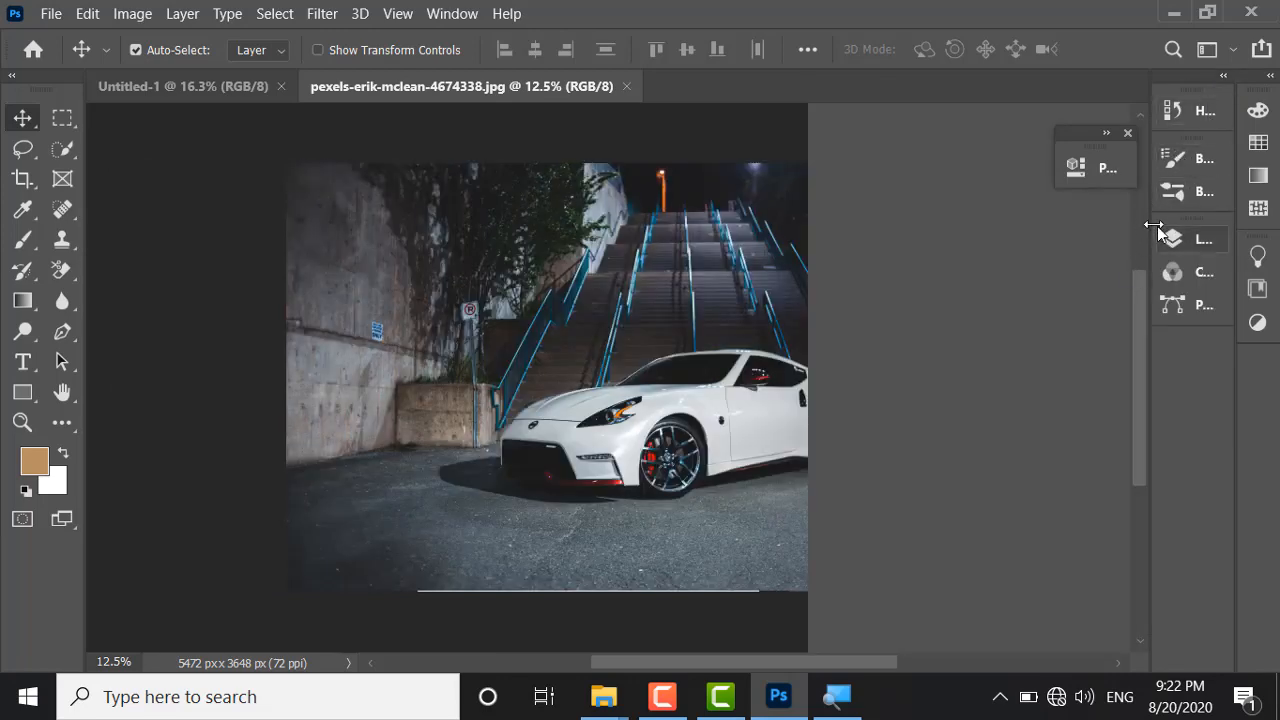
{"action": "left_click_drag", "start_coordinate": [1150, 222], "coordinate": [1110, 222]}
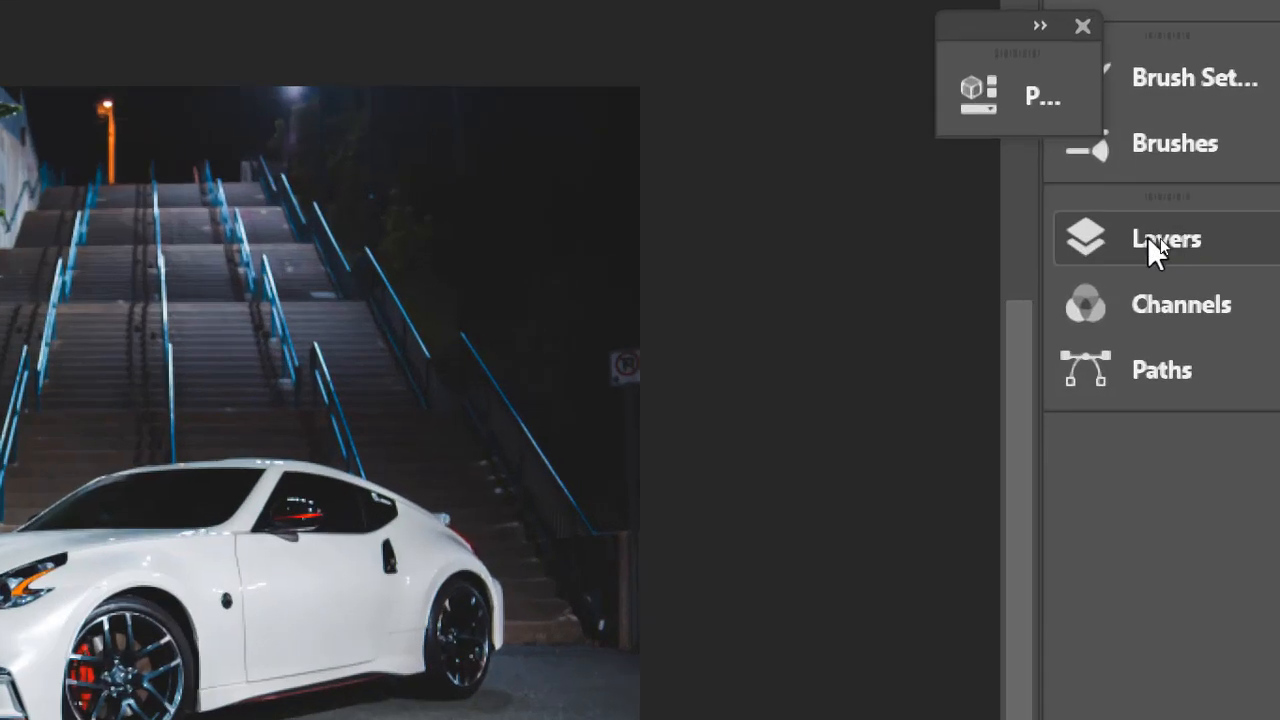
{"action": "left_click", "coordinate": [1147, 236]}
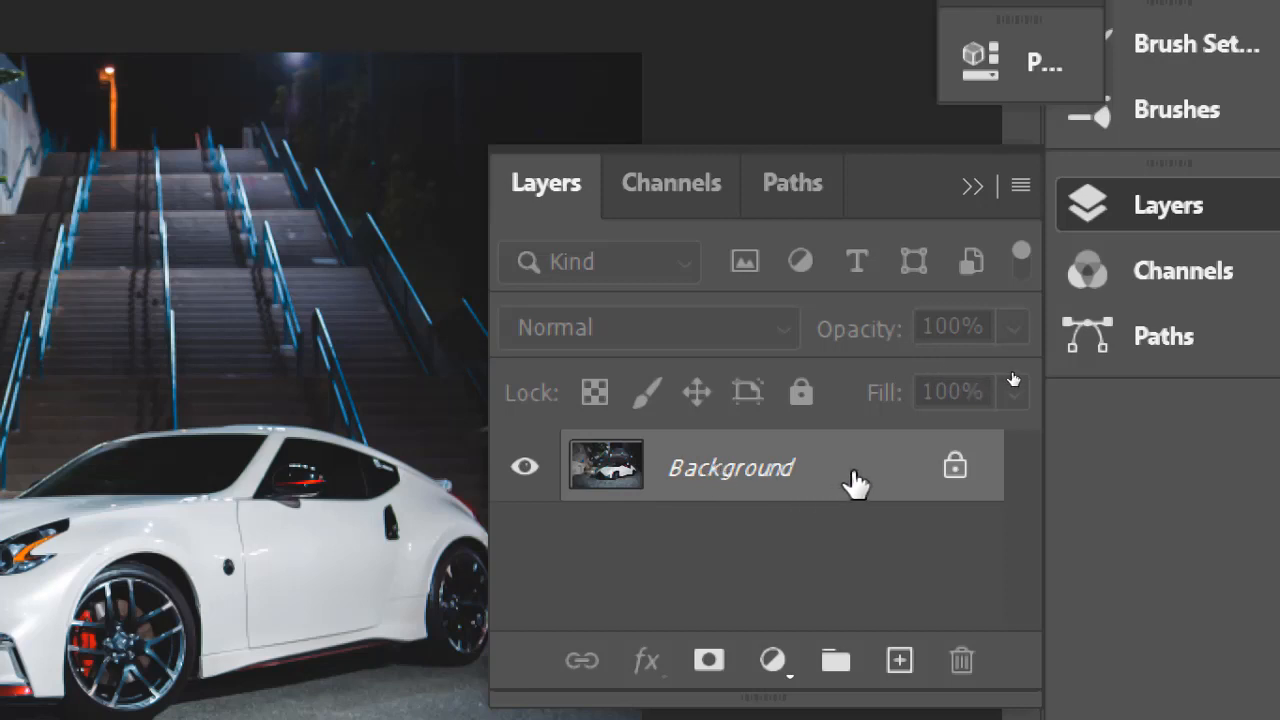
Step: Duplicate the Background layer twice and delete the second copy, Background copy 2
{"action": "left_click_drag", "start_coordinate": [857, 480], "coordinate": [900, 666]}
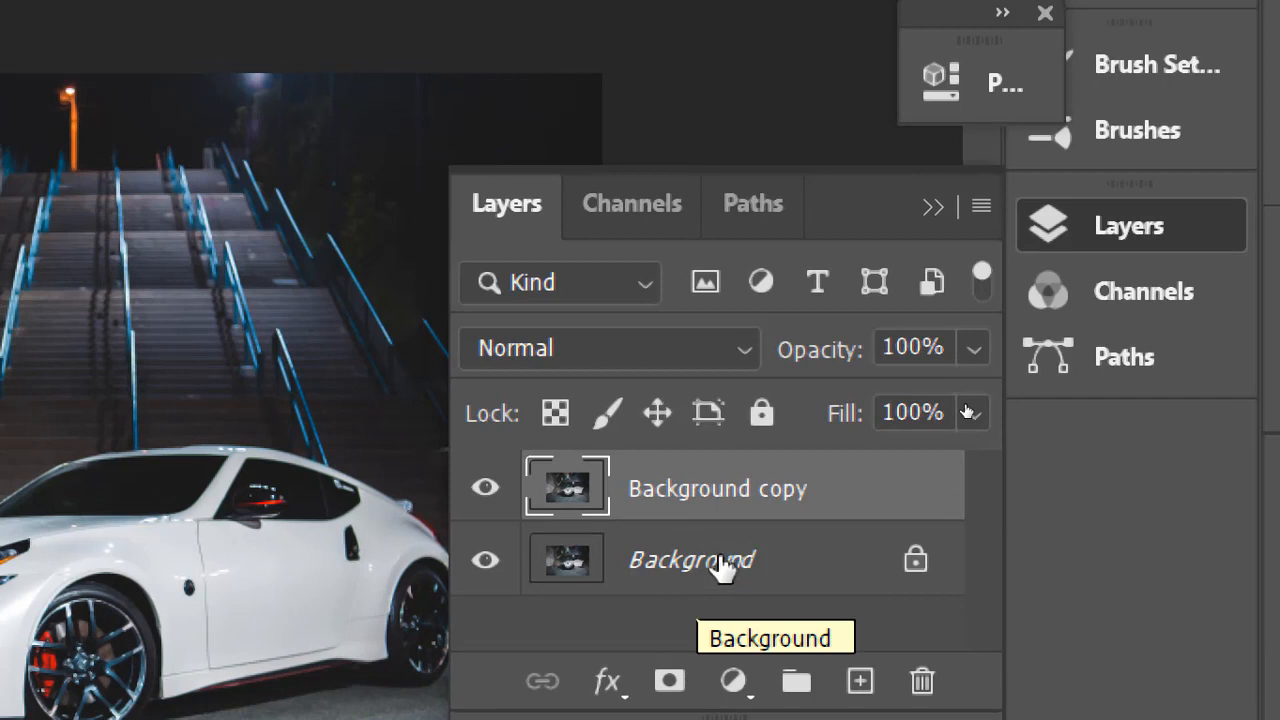
{"action": "left_click_drag", "start_coordinate": [720, 566], "coordinate": [849, 660]}
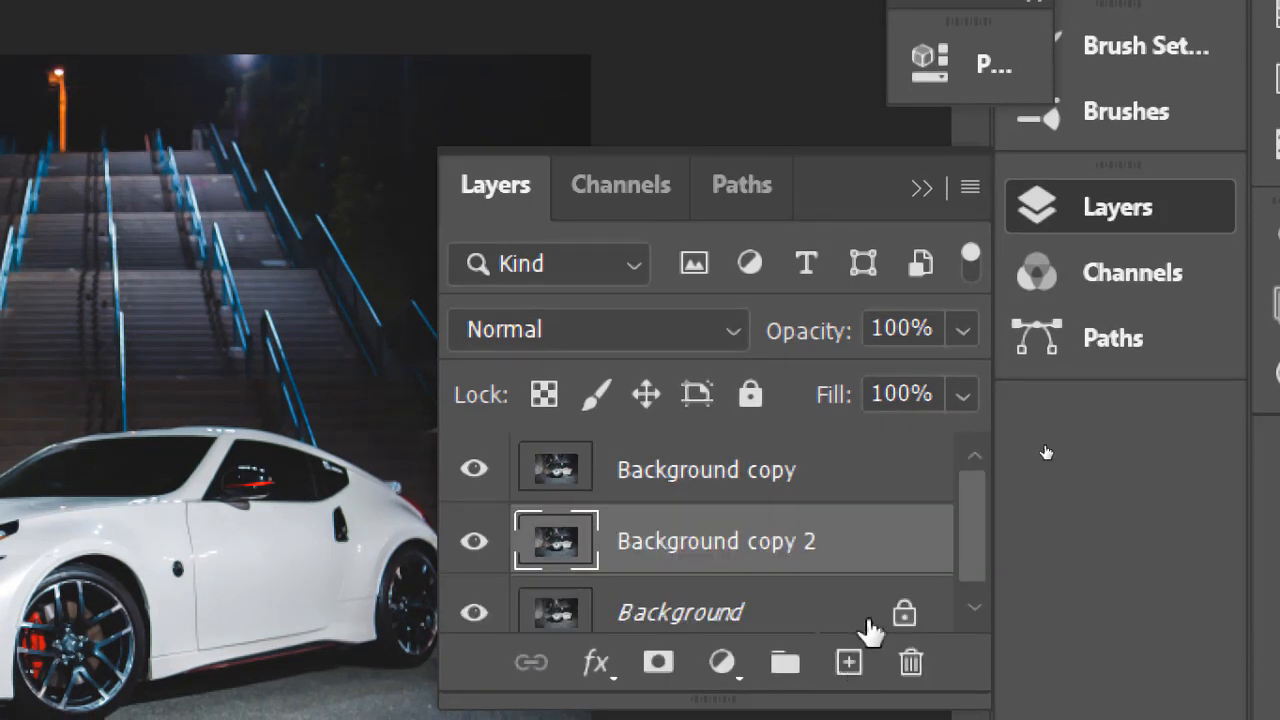
{"action": "key", "text": "Delete"}
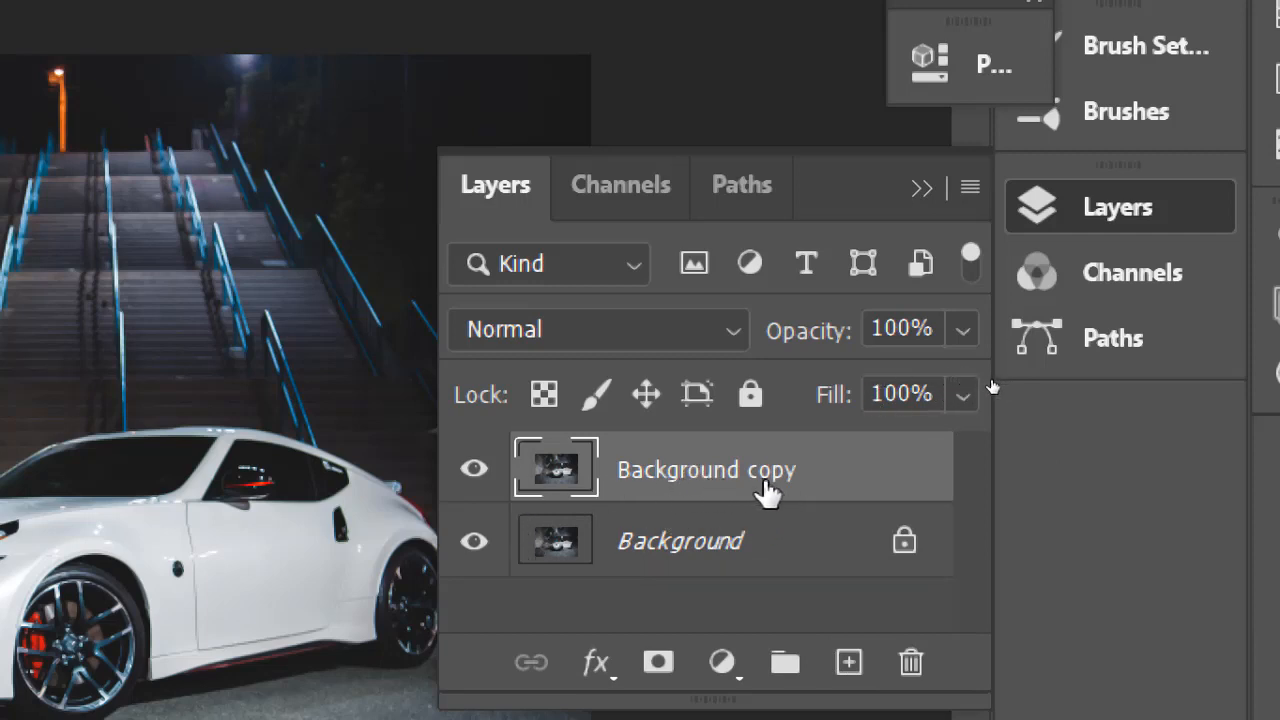
Step: Toggle the visibility of the Background and Background copy layers in turn, leaving both layers shown
{"action": "left_click", "coordinate": [472, 545]}
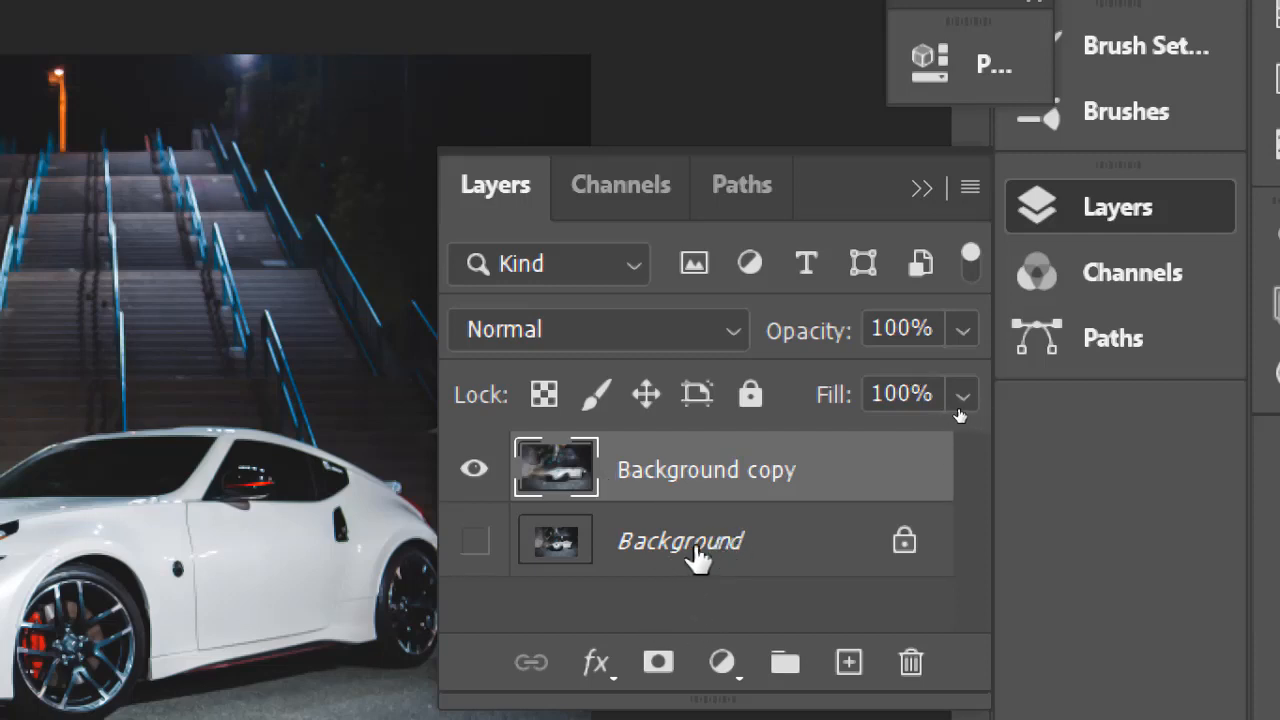
{"action": "left_click", "coordinate": [474, 469]}
{"action": "left_click", "coordinate": [476, 543]}
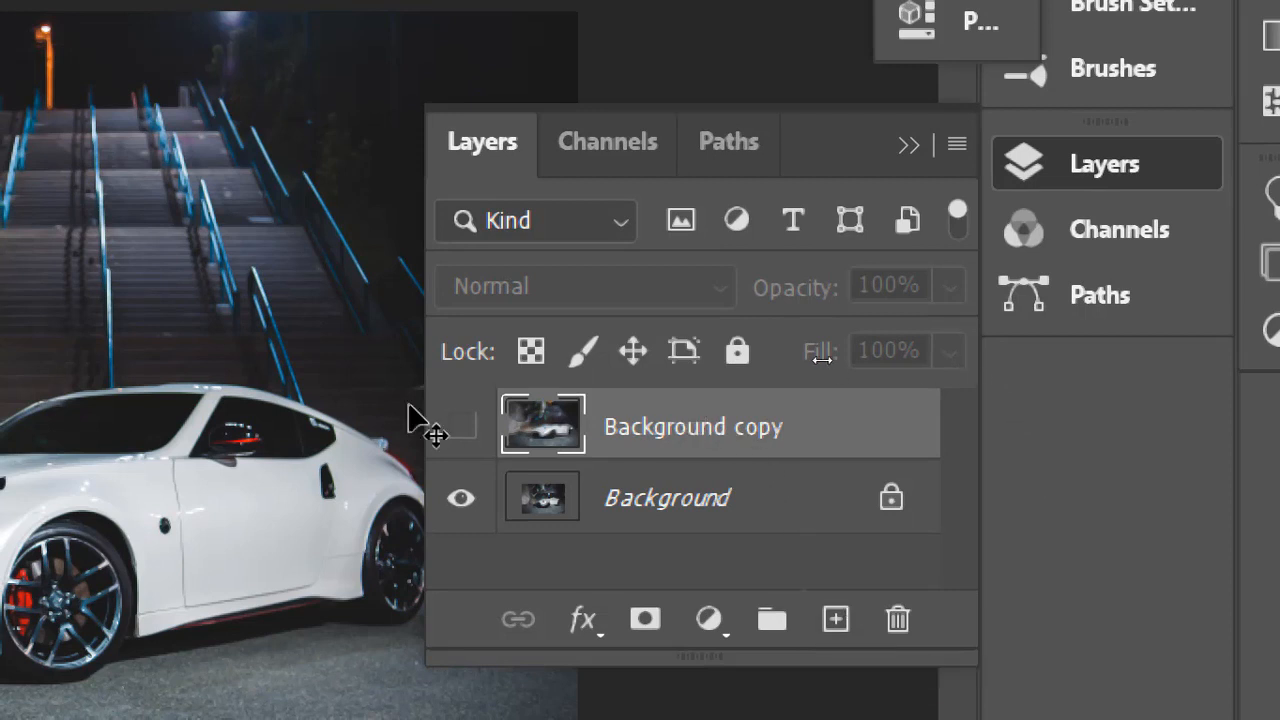
{"action": "left_click", "coordinate": [461, 427]}
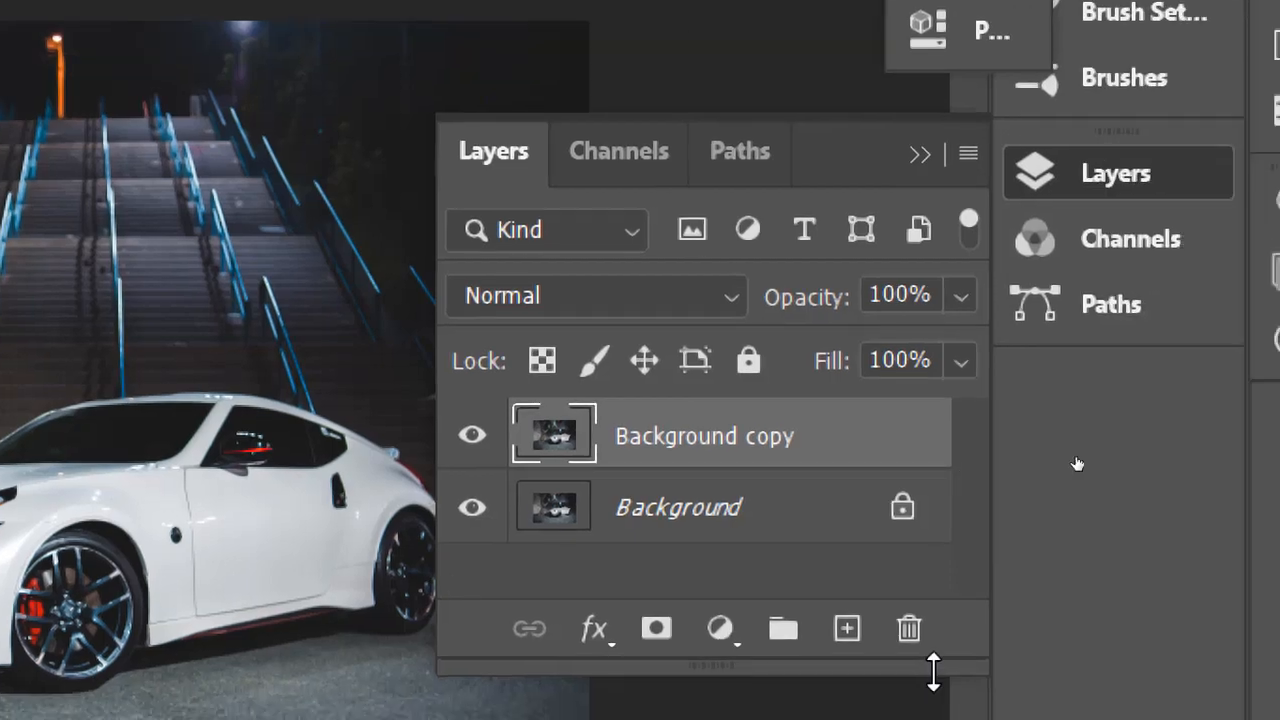
Step: Try moving the Background copy layer diagonally across the canvas, and undo the move
{"action": "left_click", "coordinate": [1000, 545]}
{"action": "left_click_drag", "start_coordinate": [338, 565], "coordinate": [478, 648]}
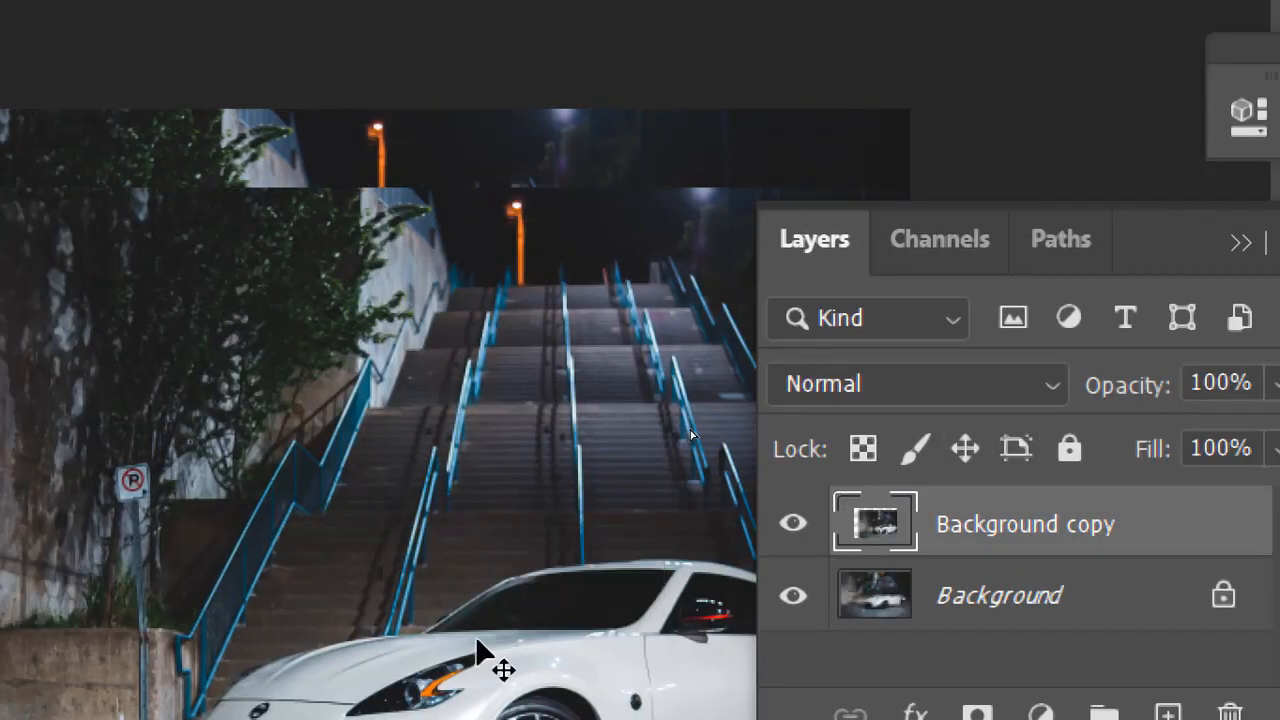
{"action": "key", "text": "ctrl+z"}
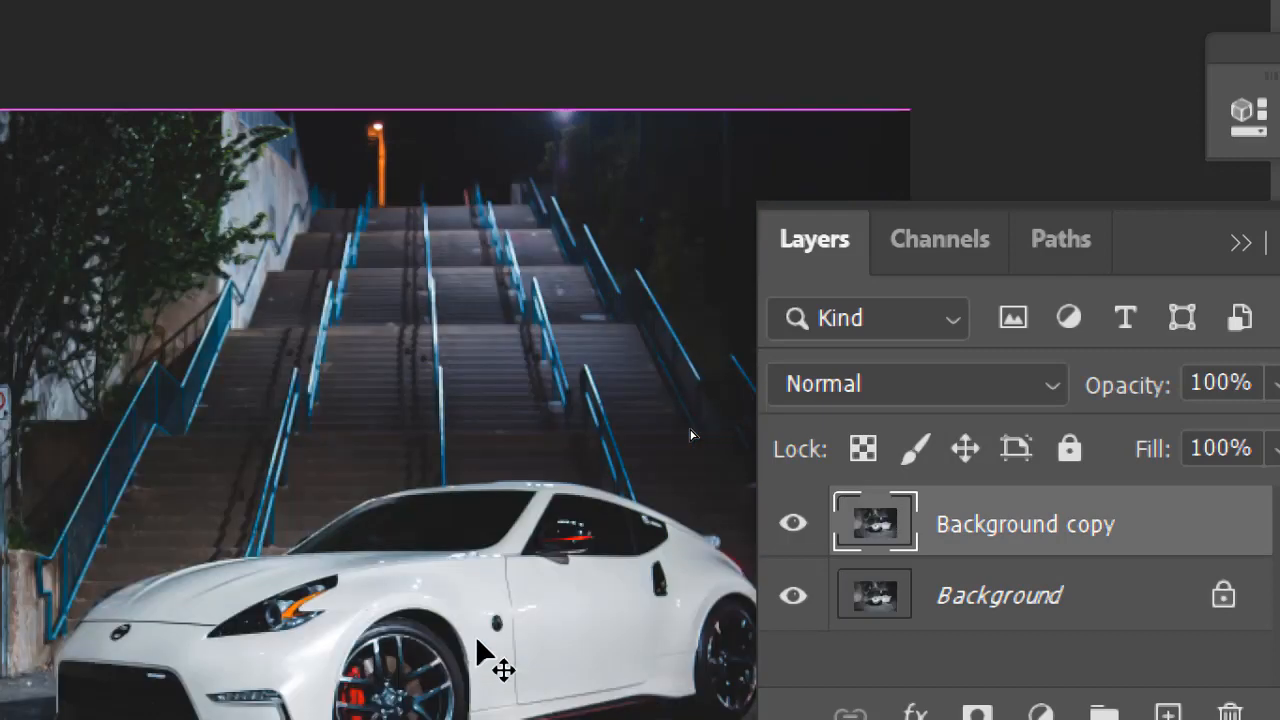
Step: Hide the Background copy layer, select the locked Background layer and try to move it on the canvas
{"action": "key", "text": "ctrl+plus"}
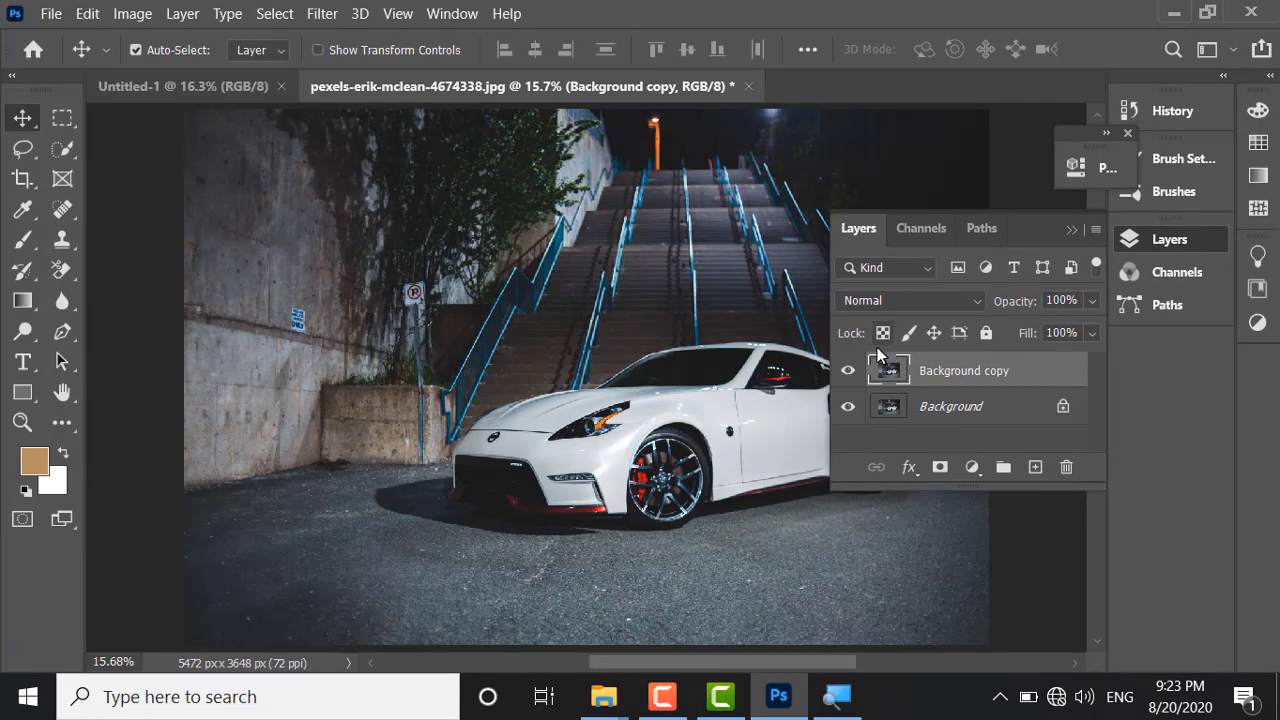
{"action": "left_click", "coordinate": [849, 371]}
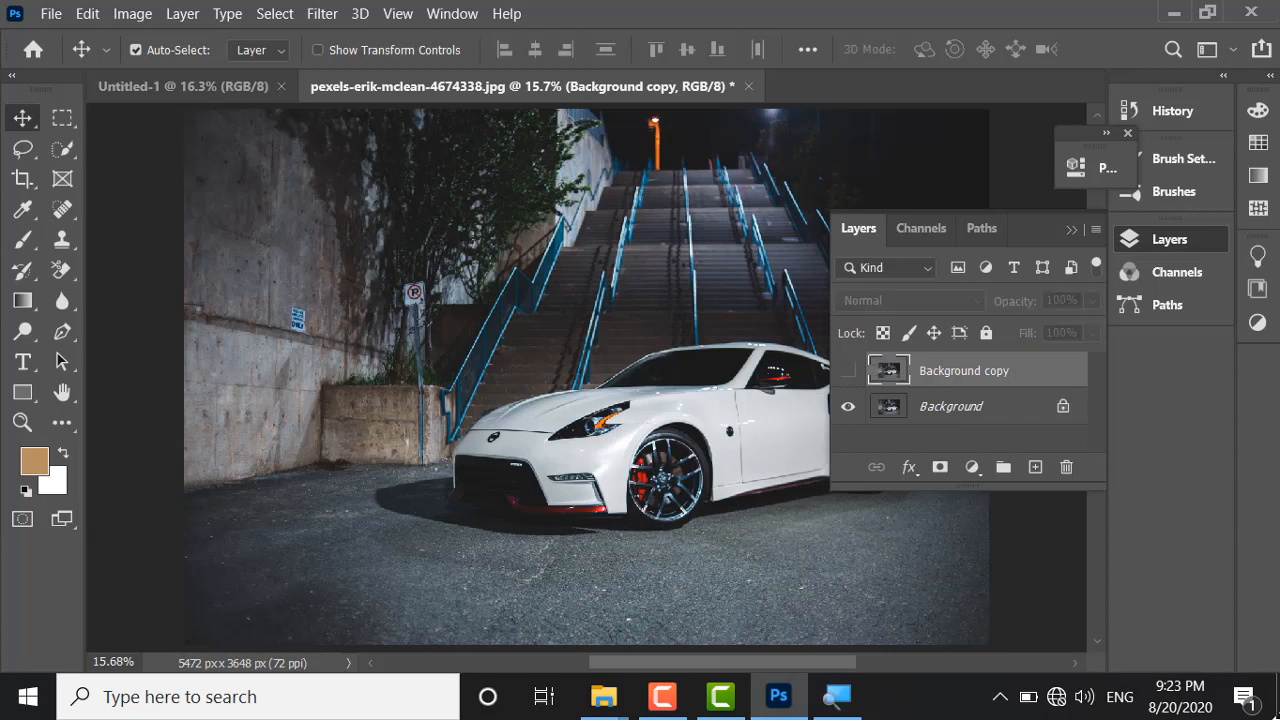
{"action": "left_click", "coordinate": [974, 421]}
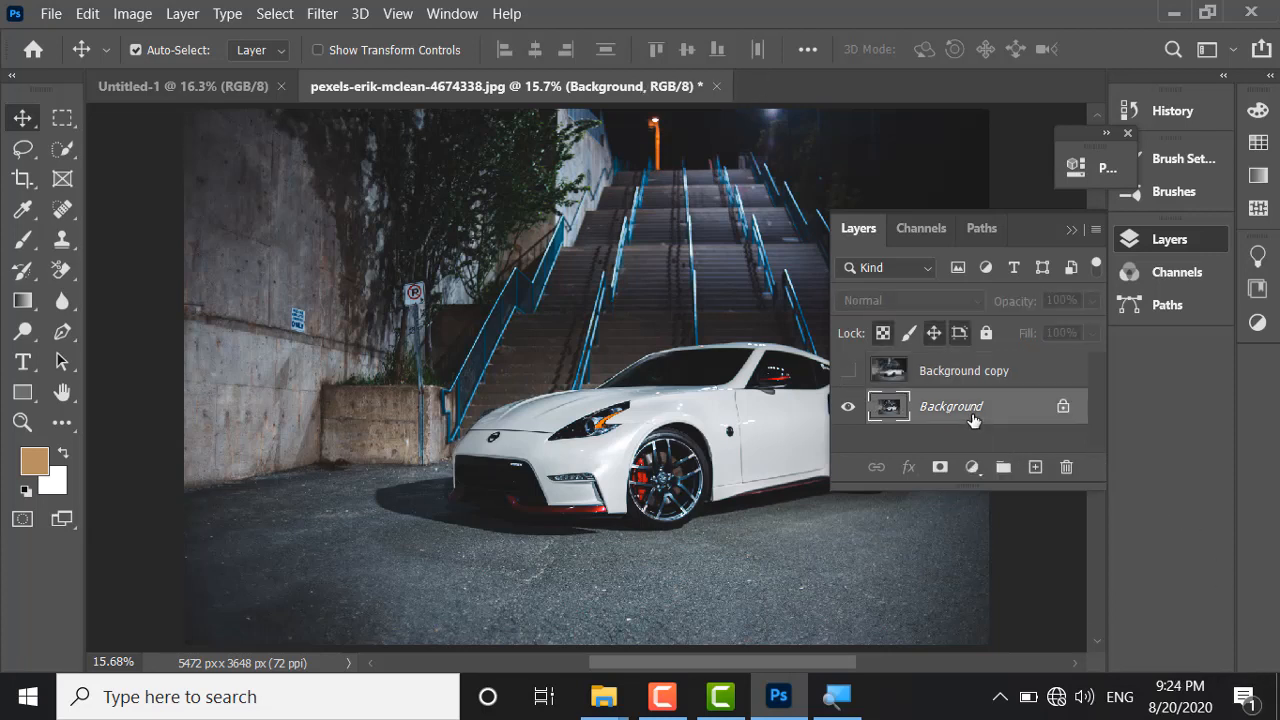
{"action": "left_click_drag", "start_coordinate": [586, 424], "coordinate": [440, 460]}
{"action": "left_click", "coordinate": [492, 424]}
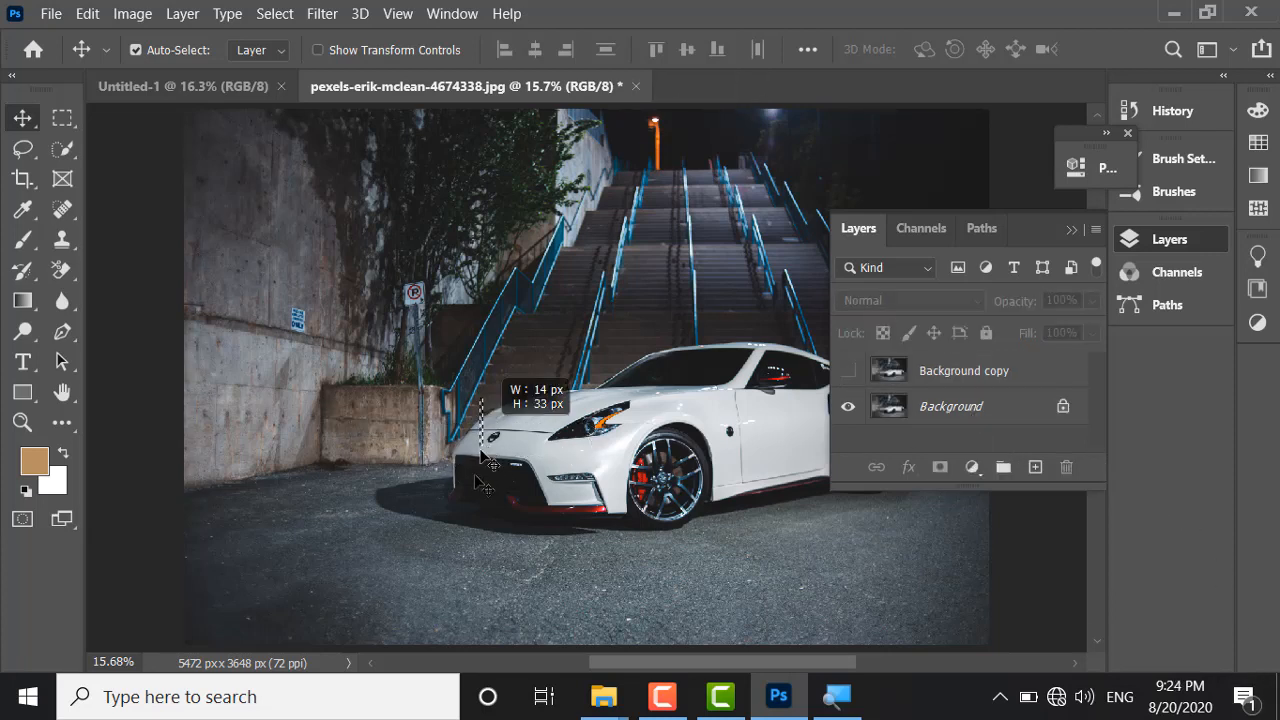
{"action": "left_click", "coordinate": [437, 453]}
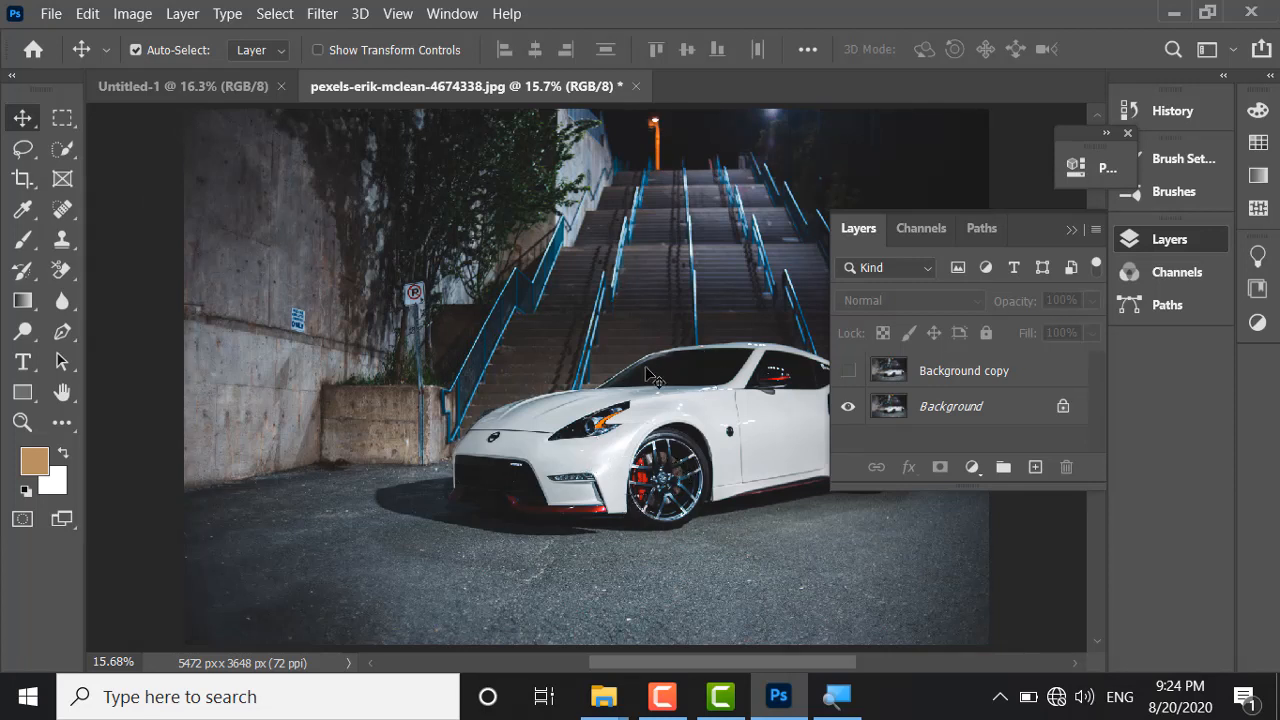
Step: Convert the Background layer to a normal layer named Layer 0, with Normal mode and 100% opacity
{"action": "double_click", "coordinate": [963, 414]}
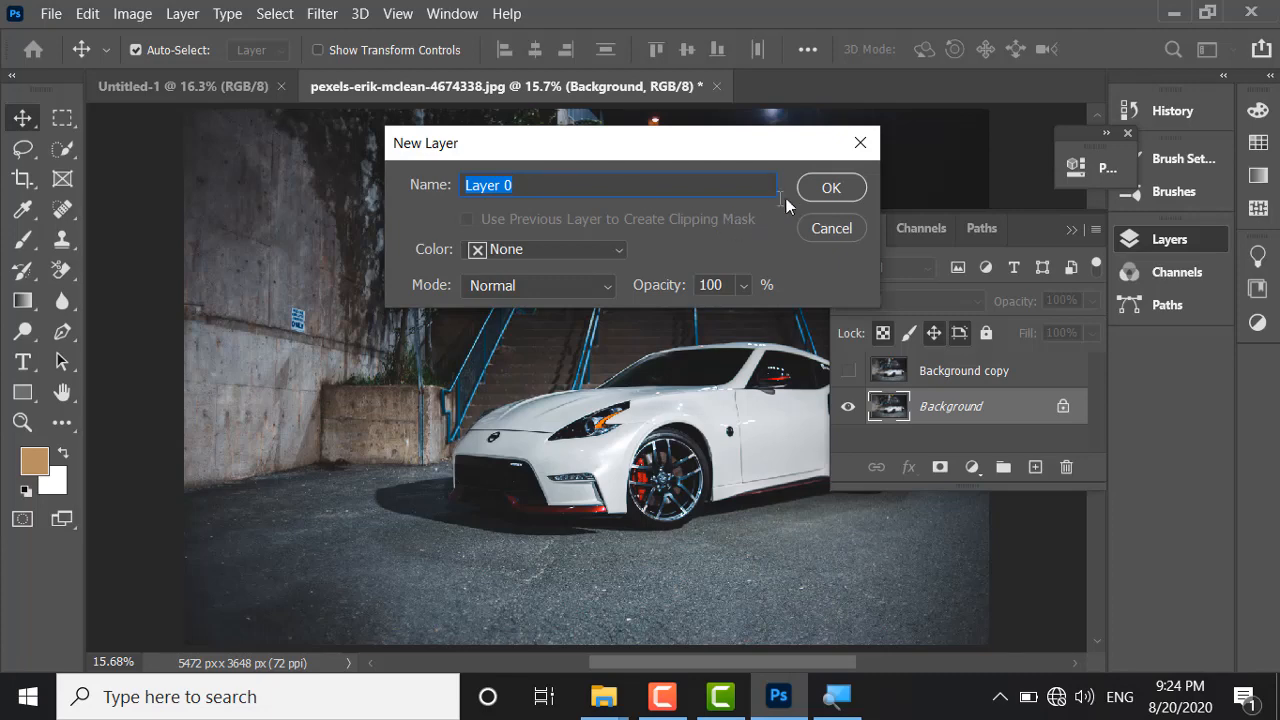
{"action": "left_click", "coordinate": [812, 190]}
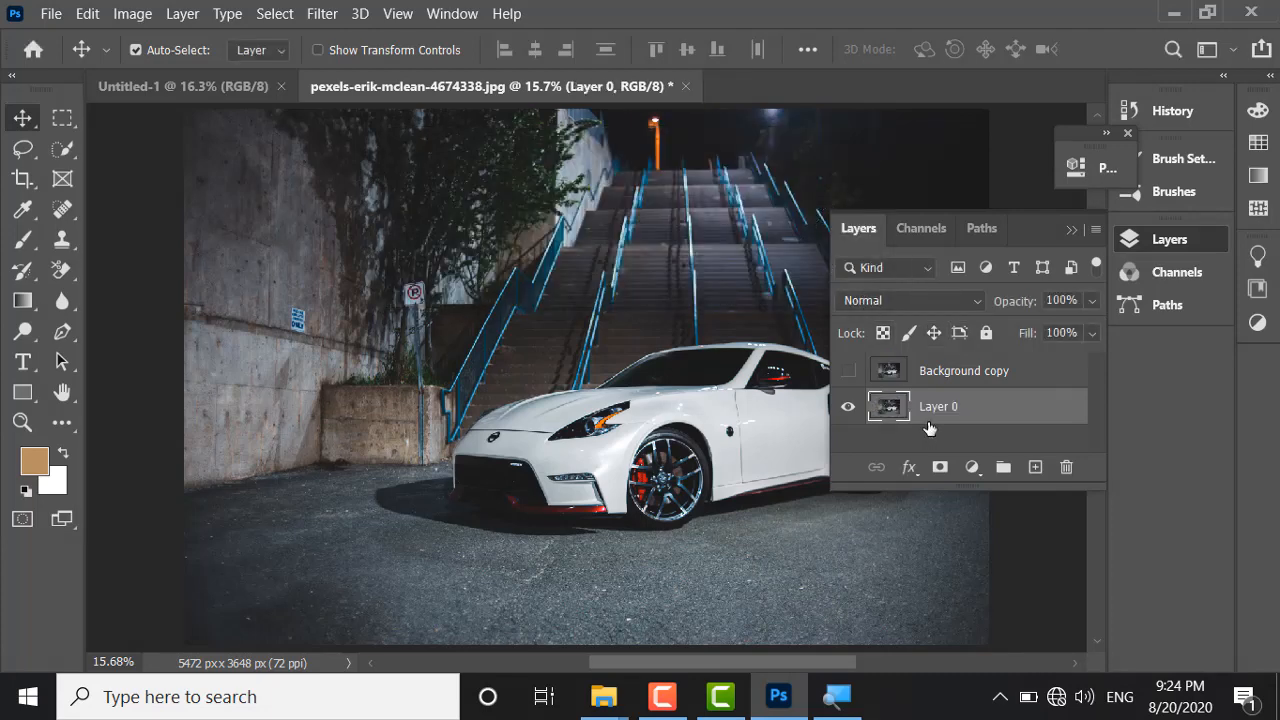
Step: Hide Layer 0, show the Background copy layer instead, and collapse the Layers panel
{"action": "left_click", "coordinate": [848, 409]}
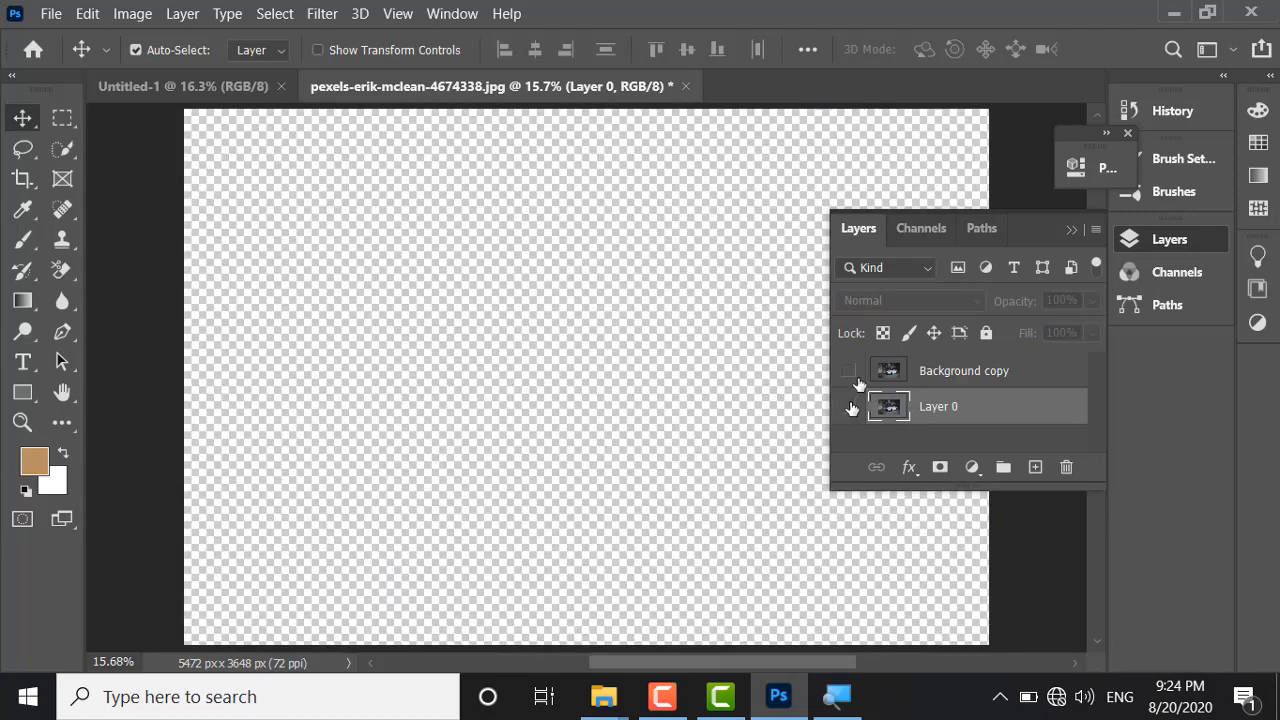
{"action": "left_click", "coordinate": [849, 370]}
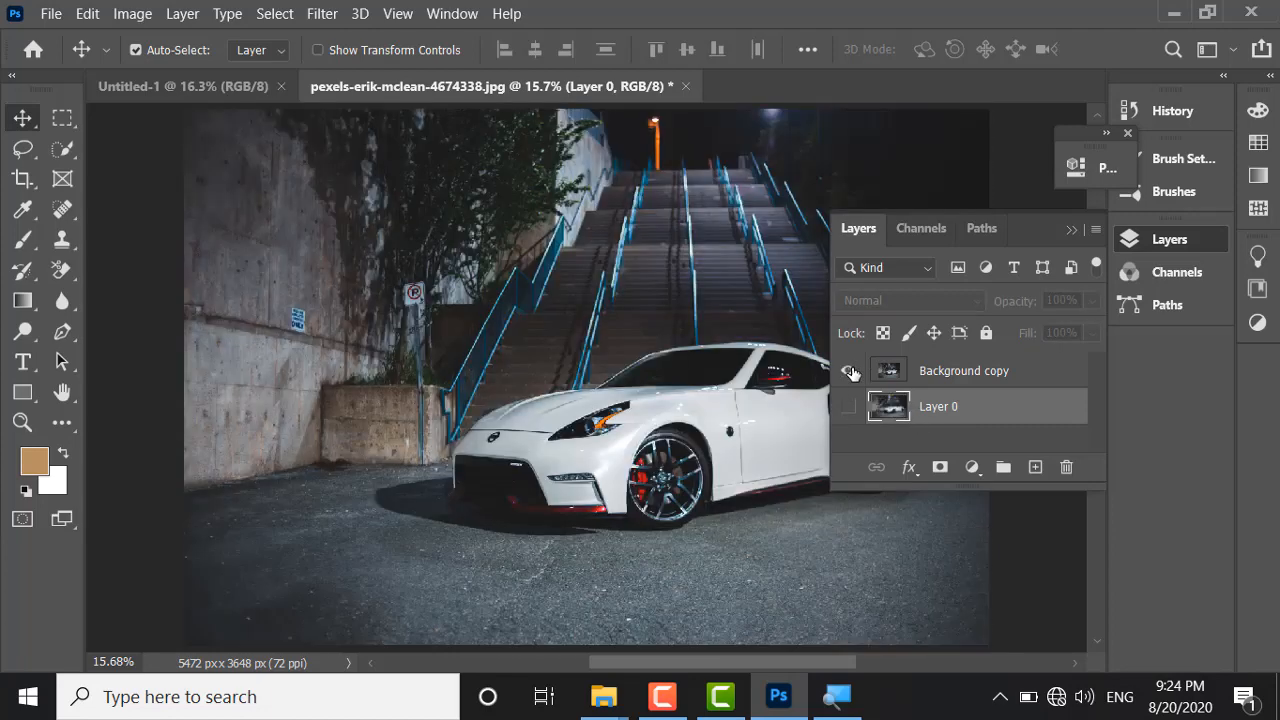
{"action": "left_click", "coordinate": [1073, 231]}
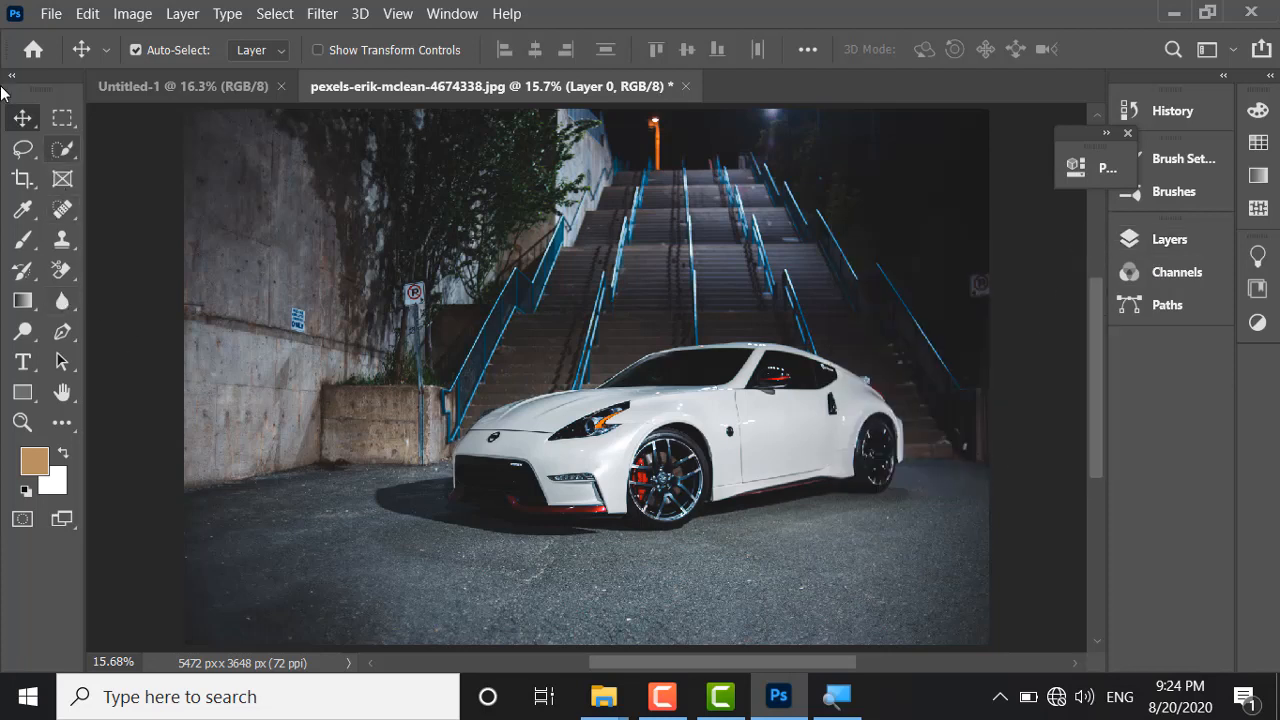
Step: Pick the Move tool and select the Background copy layer directly on the canvas
{"action": "left_click", "coordinate": [18, 122]}
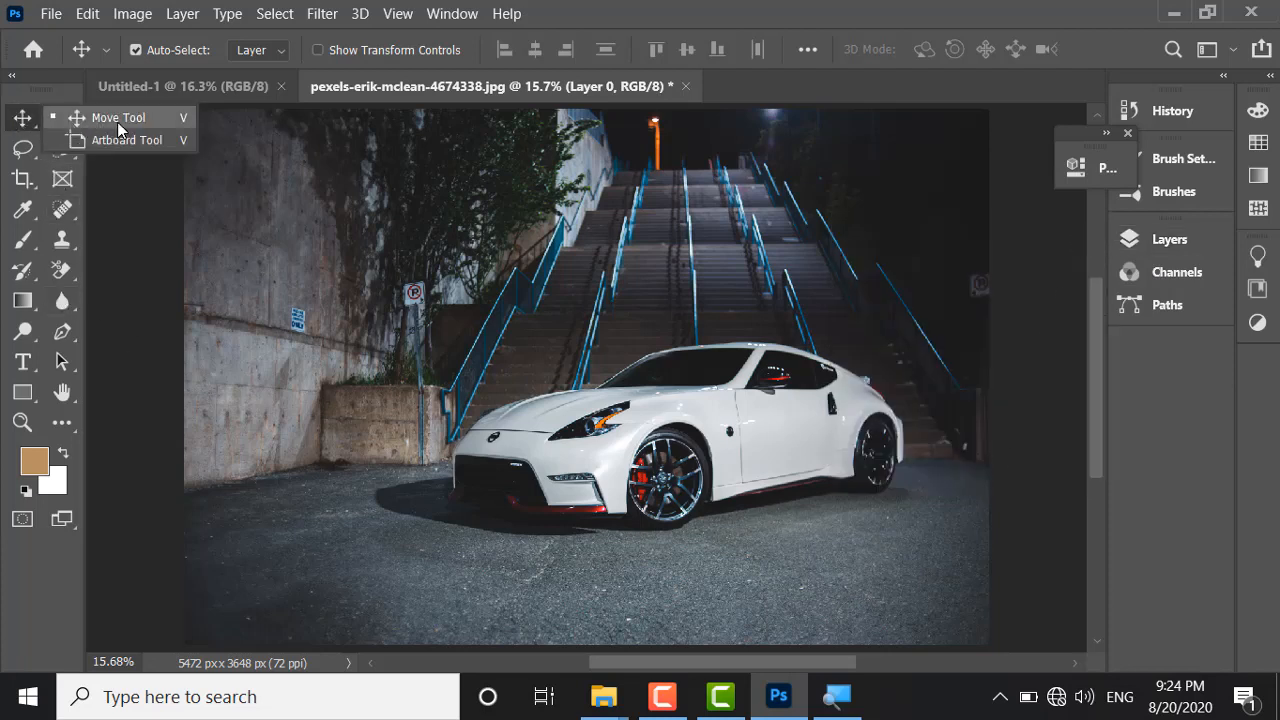
{"action": "mouse_move", "coordinate": [518, 432]}
{"action": "left_mouse_down"}
{"action": "mouse_move", "coordinate": [420, 395]}
{"action": "mouse_move", "coordinate": [375, 400]}
{"action": "mouse_move", "coordinate": [612, 420]}
{"action": "mouse_move", "coordinate": [493, 481]}
{"action": "mouse_move", "coordinate": [500, 458]}
{"action": "mouse_move", "coordinate": [552, 448]}
{"action": "mouse_move", "coordinate": [496, 436]}
{"action": "mouse_move", "coordinate": [517, 428]}
{"action": "left_mouse_up"}
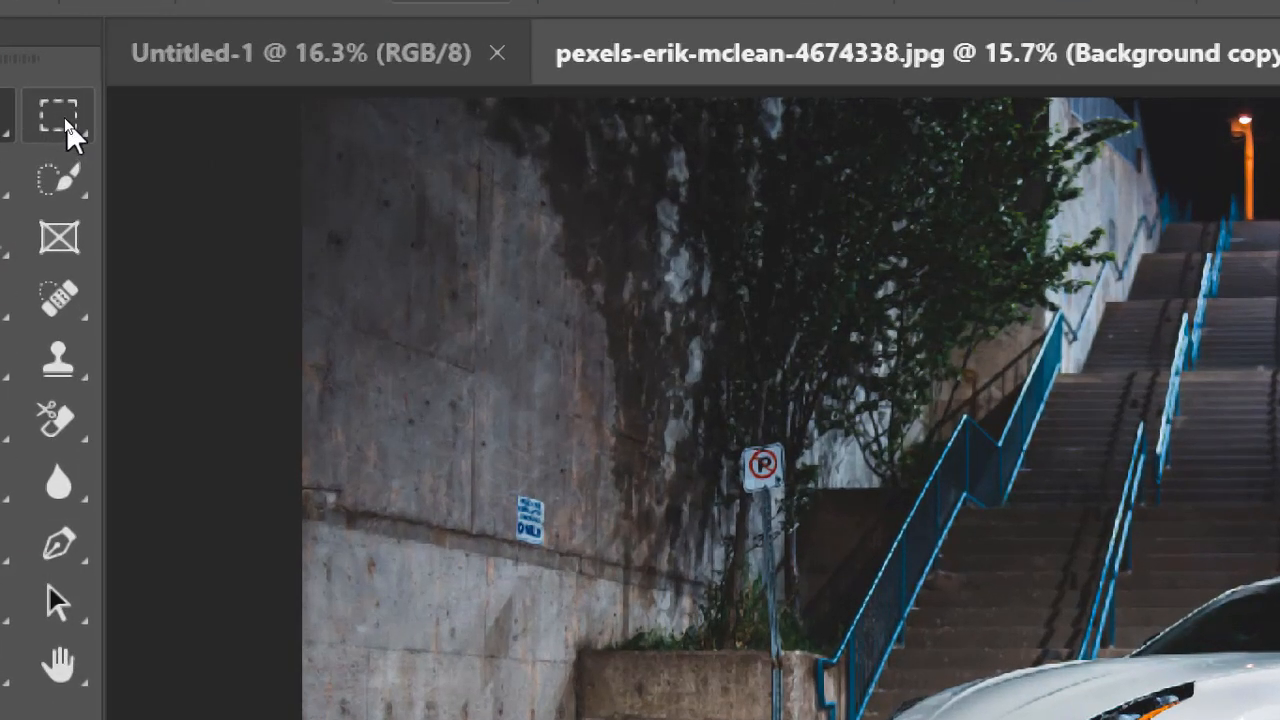
Step: Review the marquee tool group and draw a rectangular marquee selection around the whole car
{"action": "left_click", "coordinate": [50, 120]}
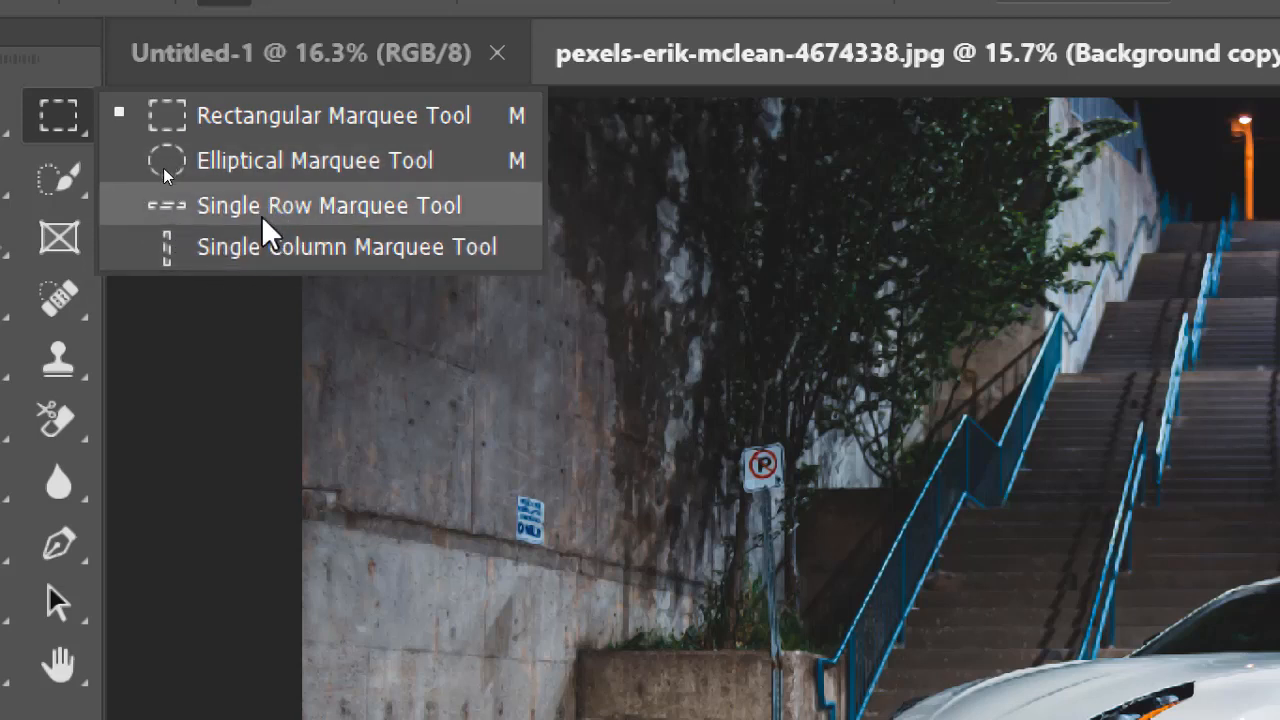
{"action": "key", "text": "Escape"}
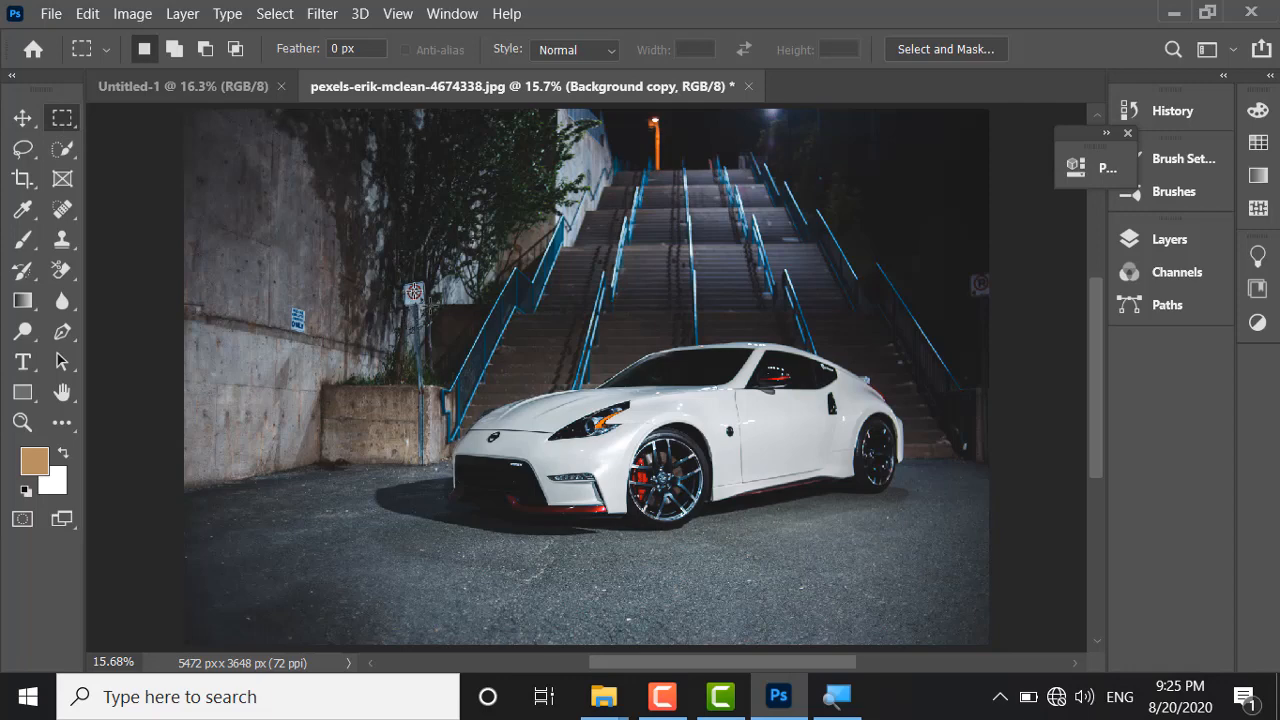
{"action": "left_click_drag", "start_coordinate": [408, 290], "coordinate": [952, 580]}
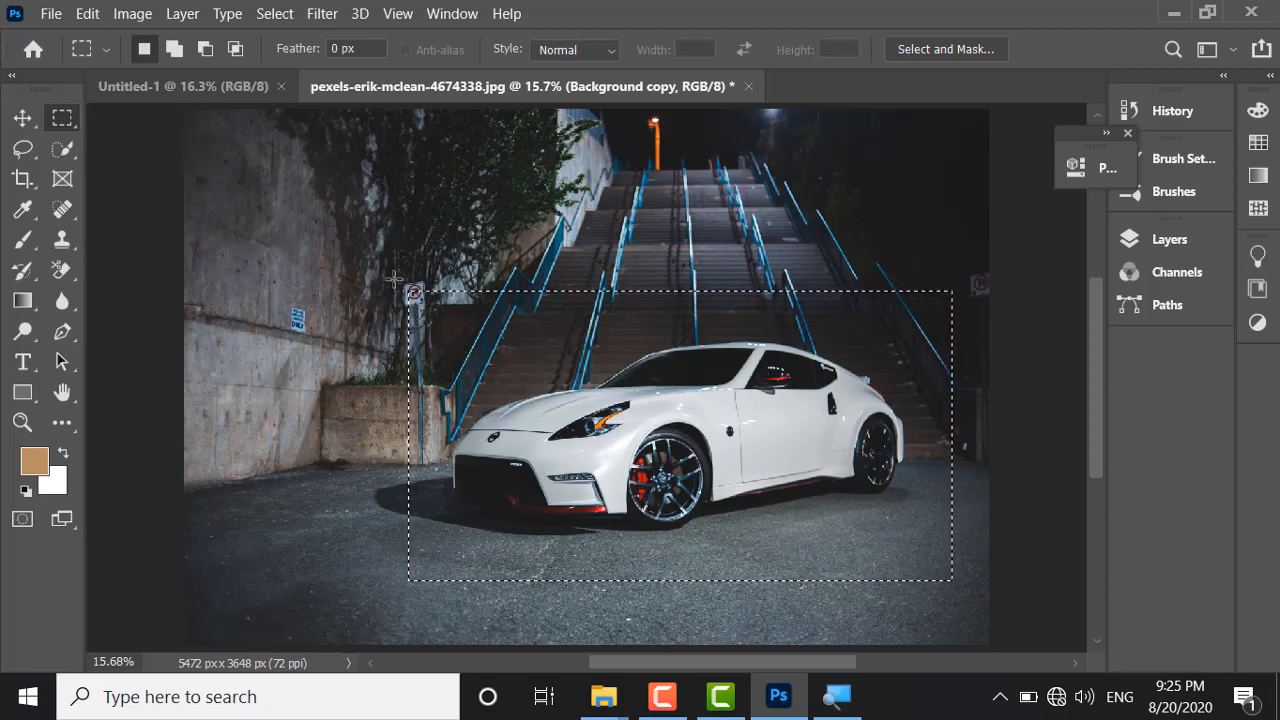
Step: Paint a series of diagonal tan strokes across the car inside the rectangular selection with the Brush tool
{"action": "left_click", "coordinate": [23, 242]}
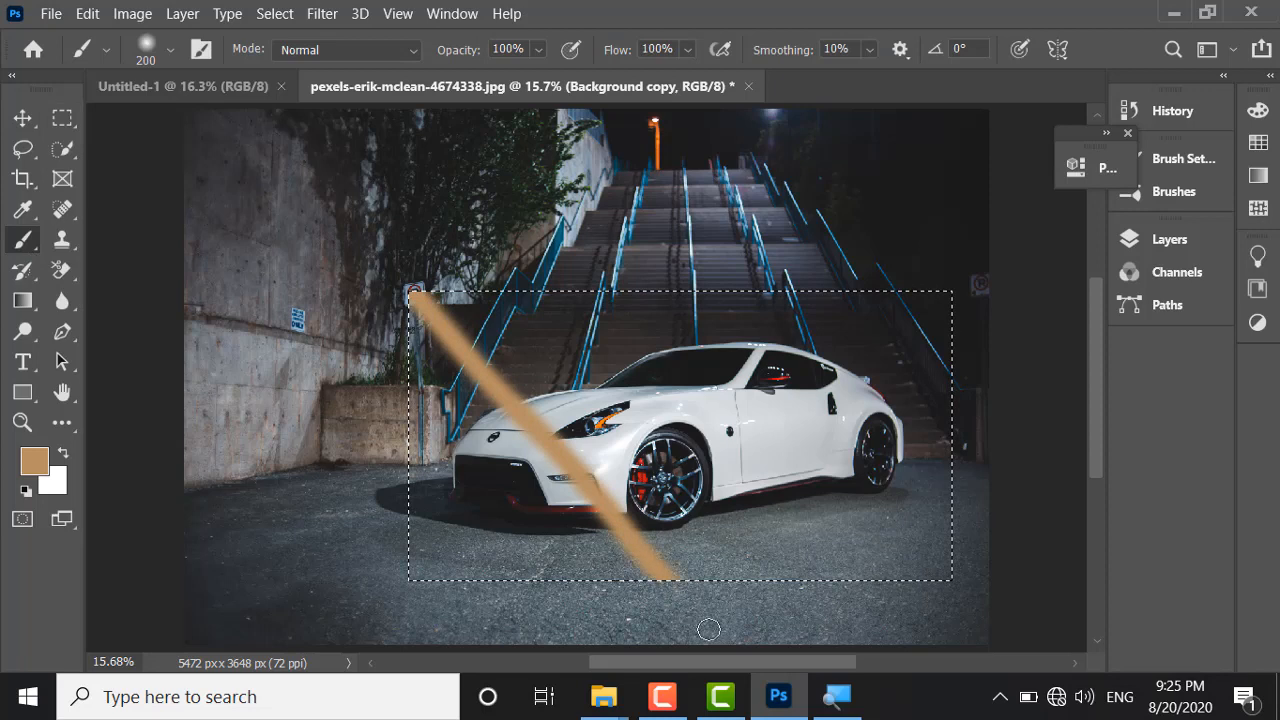
{"action": "left_click_drag", "start_coordinate": [728, 566], "coordinate": [771, 626]}
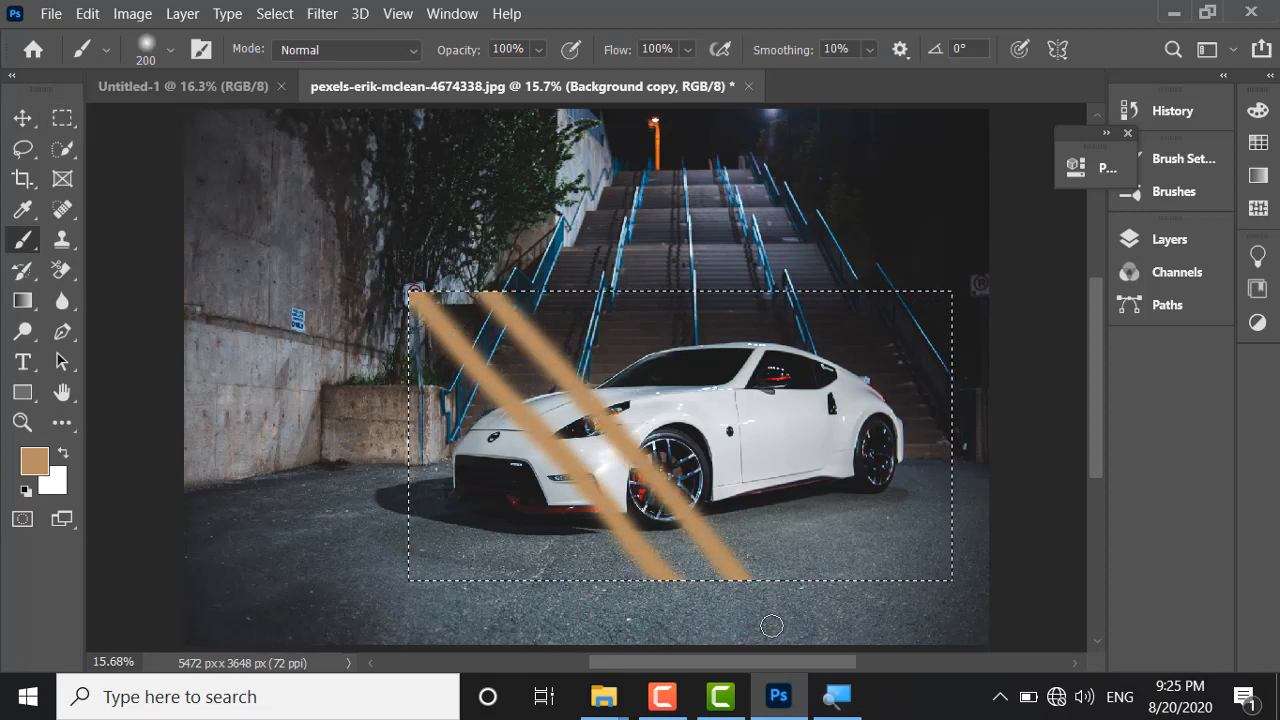
{"action": "left_click_drag", "start_coordinate": [591, 291], "coordinate": [806, 629]}
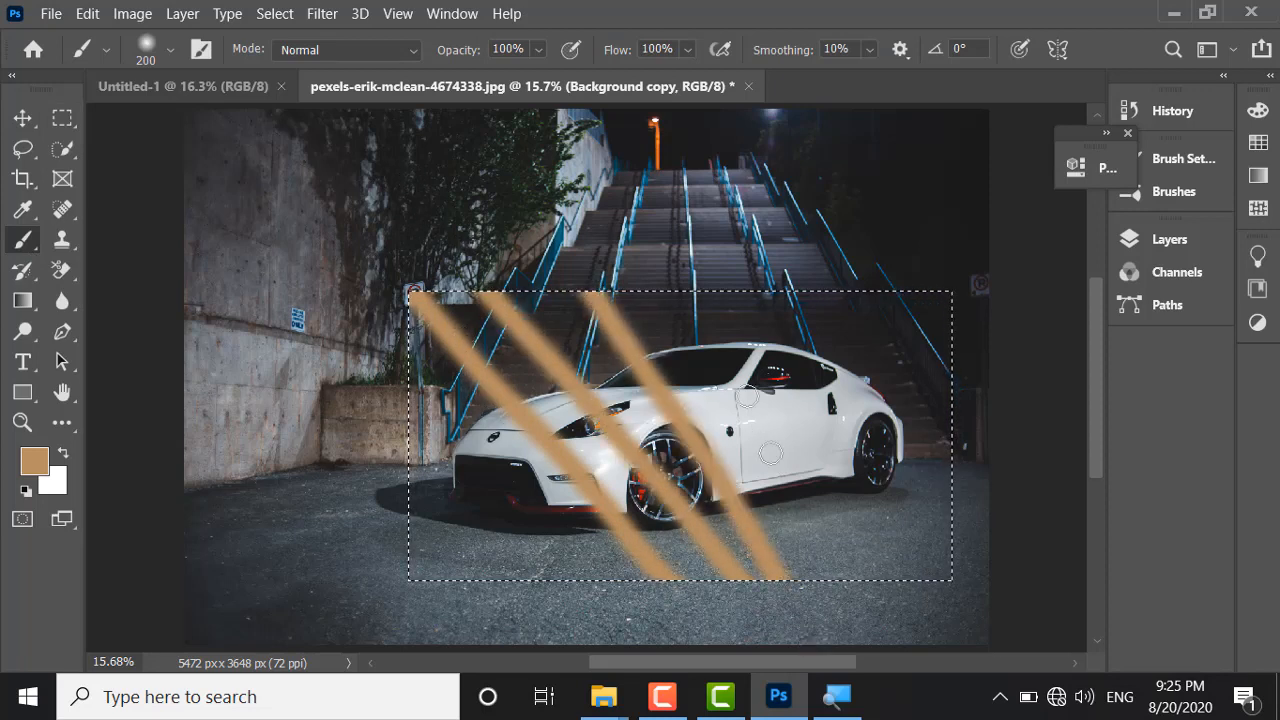
{"action": "left_click_drag", "start_coordinate": [686, 298], "coordinate": [903, 634]}
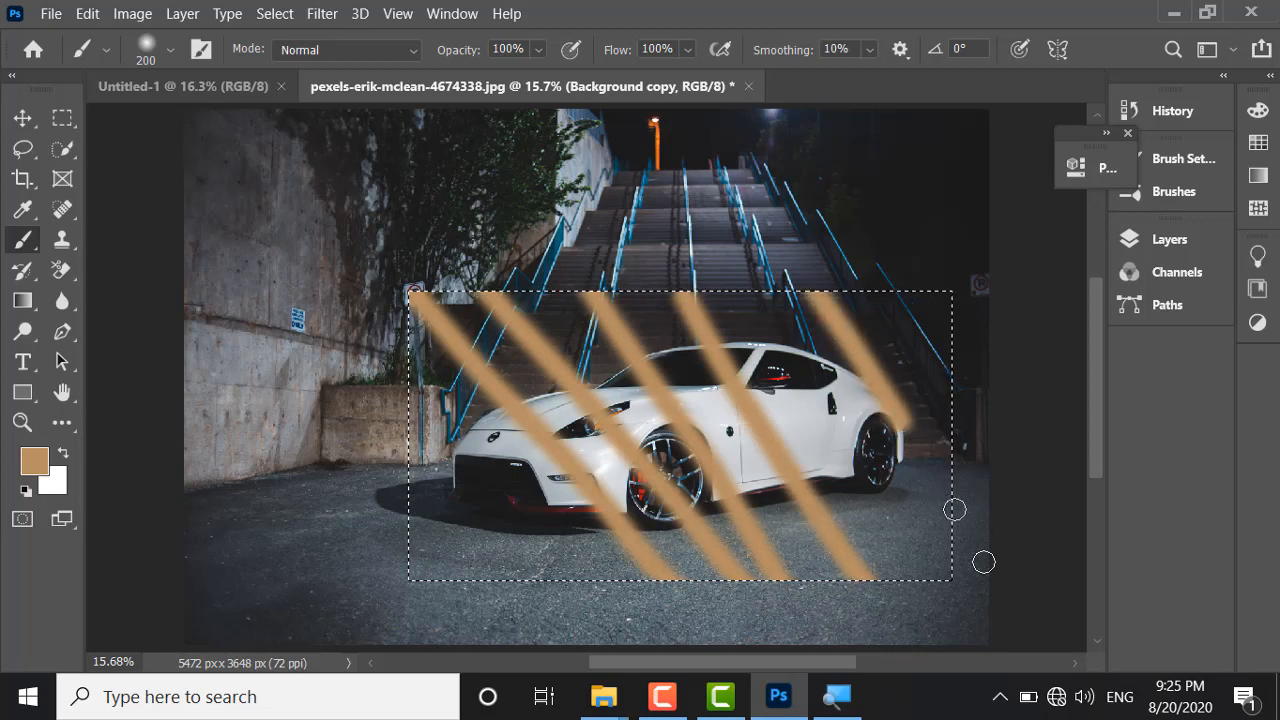
{"action": "left_click_drag", "start_coordinate": [983, 562], "coordinate": [1000, 590]}
{"action": "left_click_drag", "start_coordinate": [767, 322], "coordinate": [948, 680]}
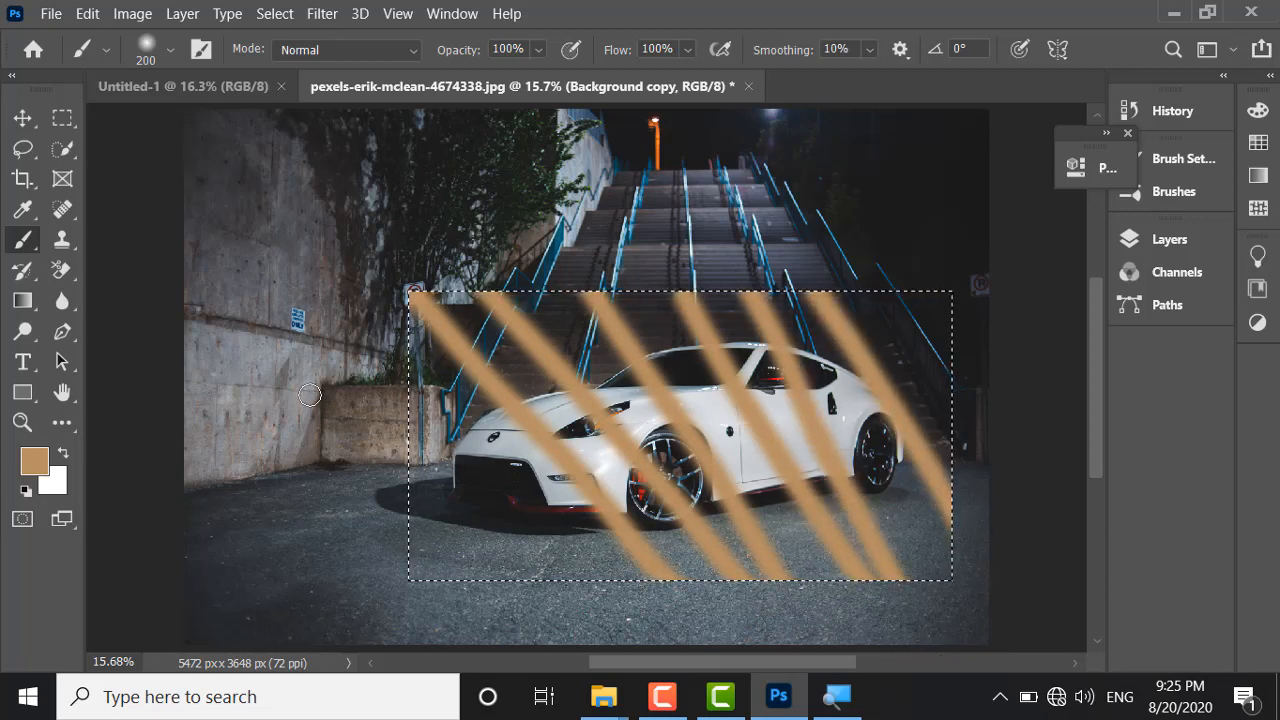
{"action": "left_click_drag", "start_coordinate": [412, 395], "coordinate": [532, 650]}
{"action": "left_click_drag", "start_coordinate": [398, 335], "coordinate": [568, 600]}
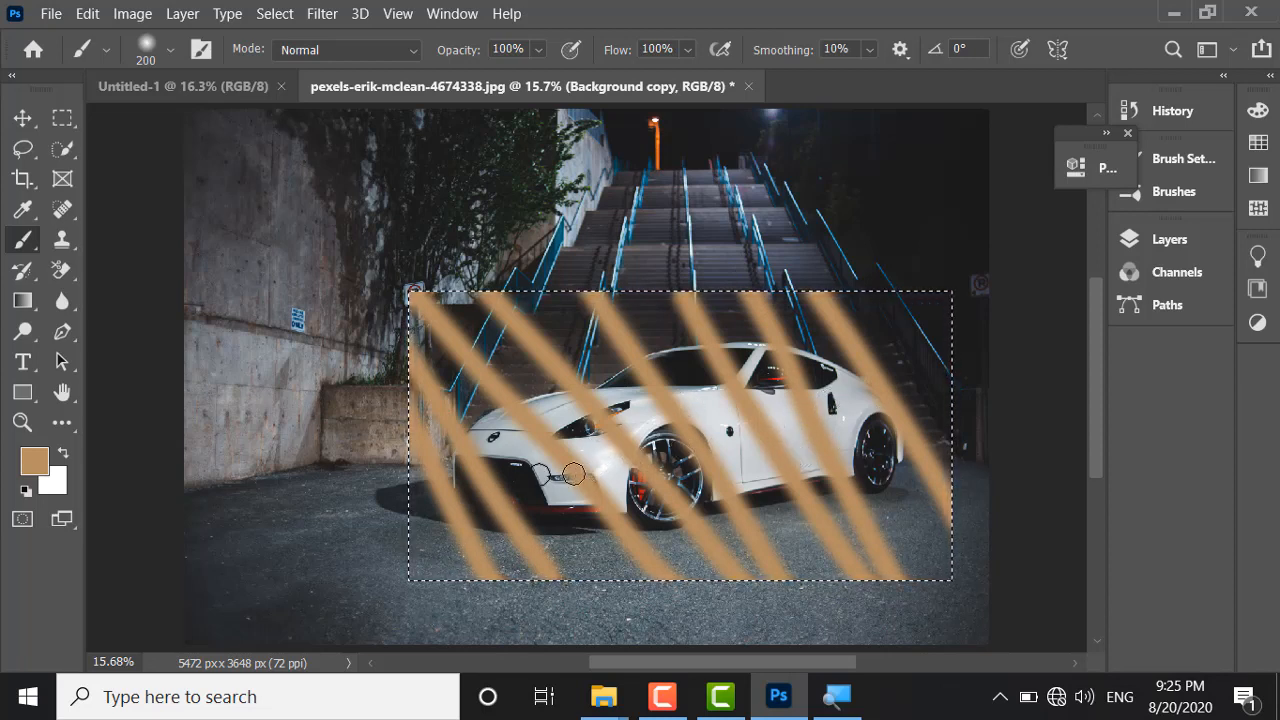
Step: Show the layer list and undo all the diagonal brush strokes painted on the Background copy layer
{"action": "left_click", "coordinate": [1170, 239]}
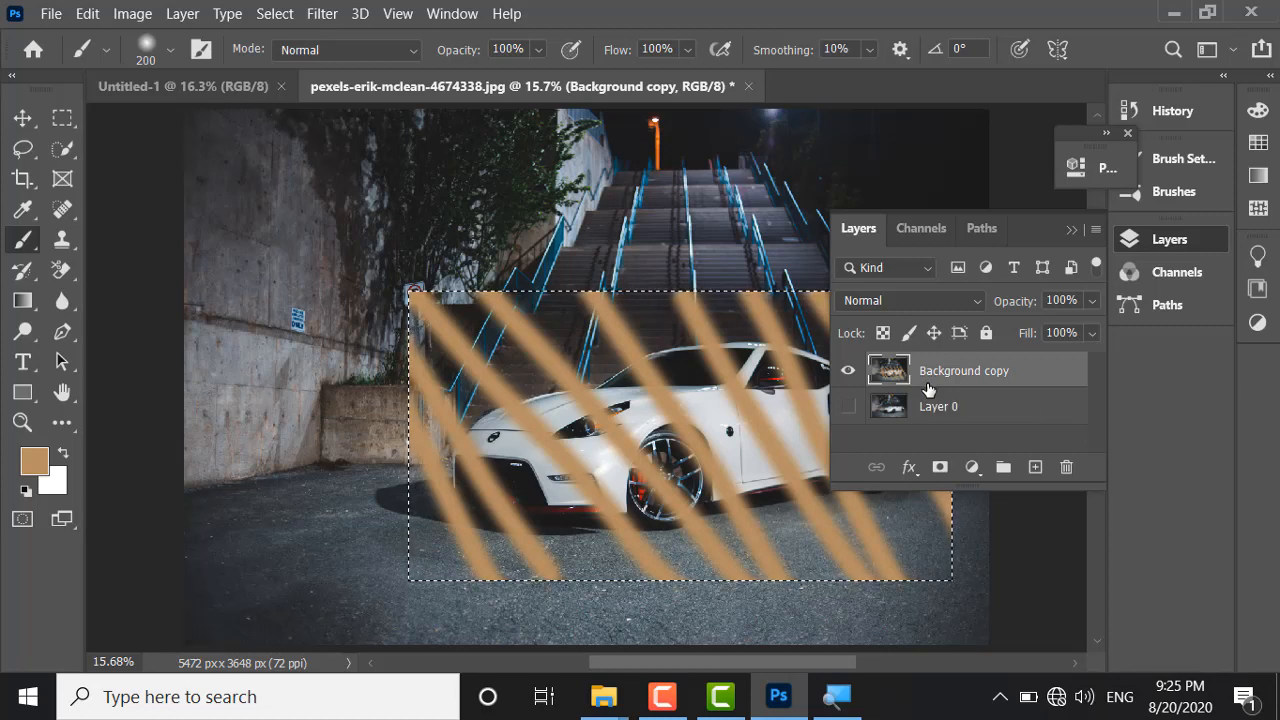
{"action": "key", "text": "ctrl+z"}
{"action": "key", "text": "ctrl+z"}
{"action": "key", "text": "ctrl+z"}
{"action": "key", "text": "ctrl+z"}
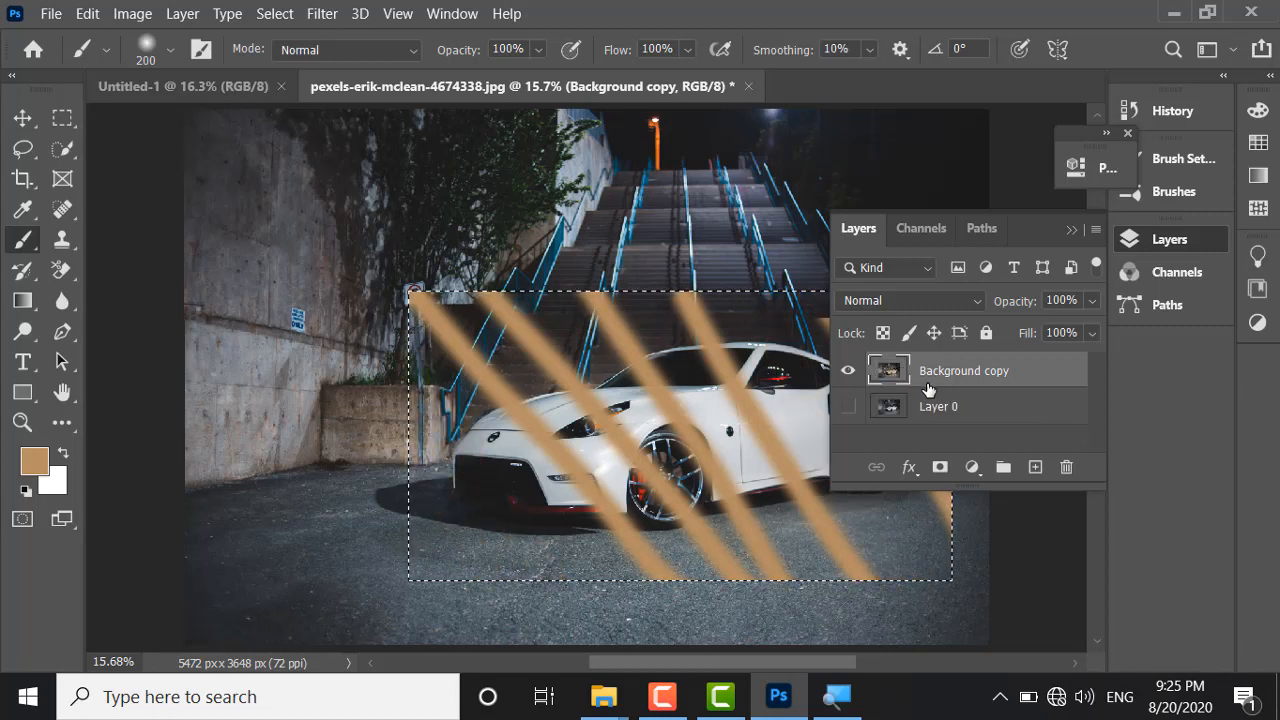
{"action": "key", "text": "ctrl+z"}
{"action": "key", "text": "ctrl+z"}
{"action": "key", "text": "ctrl+z"}
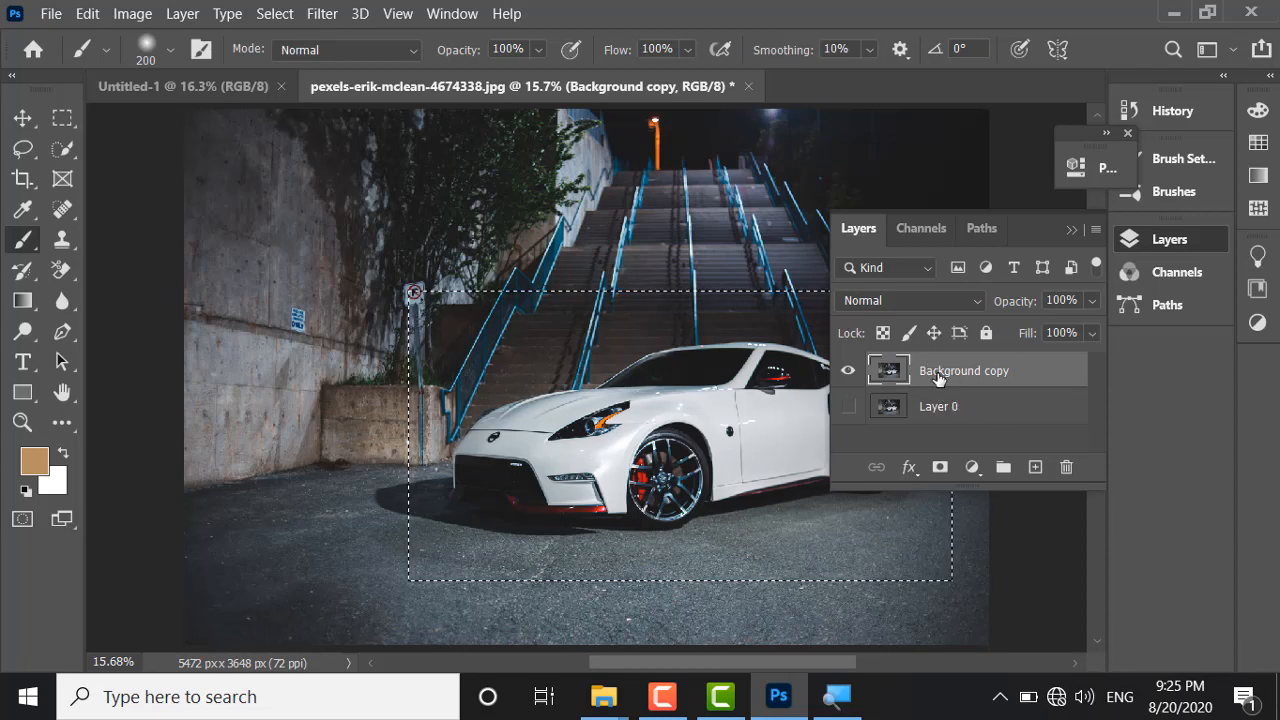
Step: Add a new layer above Background copy and scribble freehand tan brush strokes over the car within the selection
{"action": "left_click", "coordinate": [1036, 468]}
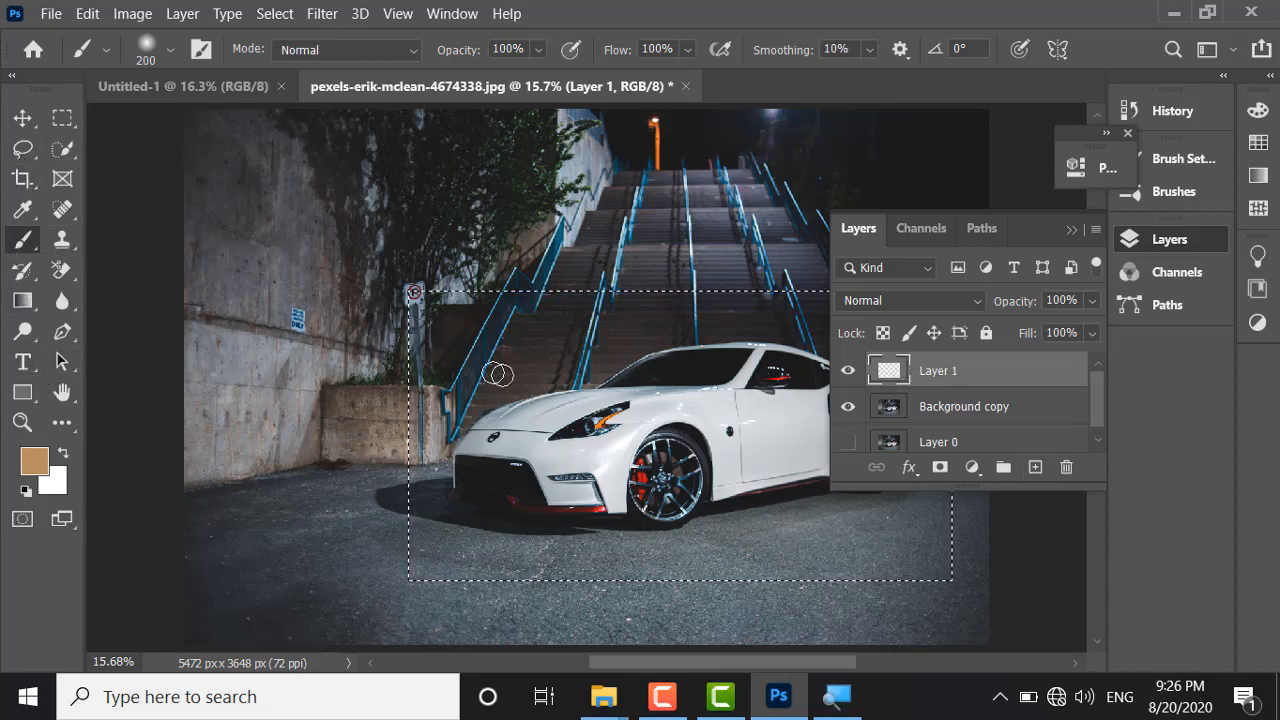
{"action": "mouse_move", "coordinate": [500, 385]}
{"action": "left_mouse_down"}
{"action": "mouse_move", "coordinate": [774, 554]}
{"action": "mouse_move", "coordinate": [650, 509]}
{"action": "mouse_move", "coordinate": [452, 399]}
{"action": "mouse_move", "coordinate": [474, 462]}
{"action": "mouse_move", "coordinate": [528, 328]}
{"action": "mouse_move", "coordinate": [799, 493]}
{"action": "mouse_move", "coordinate": [776, 600]}
{"action": "mouse_move", "coordinate": [800, 427]}
{"action": "mouse_move", "coordinate": [748, 555]}
{"action": "mouse_move", "coordinate": [684, 530]}
{"action": "mouse_move", "coordinate": [636, 541]}
{"action": "mouse_move", "coordinate": [478, 618]}
{"action": "mouse_move", "coordinate": [400, 492]}
{"action": "mouse_move", "coordinate": [771, 251]}
{"action": "mouse_move", "coordinate": [776, 308]}
{"action": "mouse_move", "coordinate": [644, 492]}
{"action": "mouse_move", "coordinate": [552, 517]}
{"action": "mouse_move", "coordinate": [537, 401]}
{"action": "mouse_move", "coordinate": [767, 334]}
{"action": "mouse_move", "coordinate": [815, 471]}
{"action": "mouse_move", "coordinate": [789, 534]}
{"action": "left_mouse_up"}
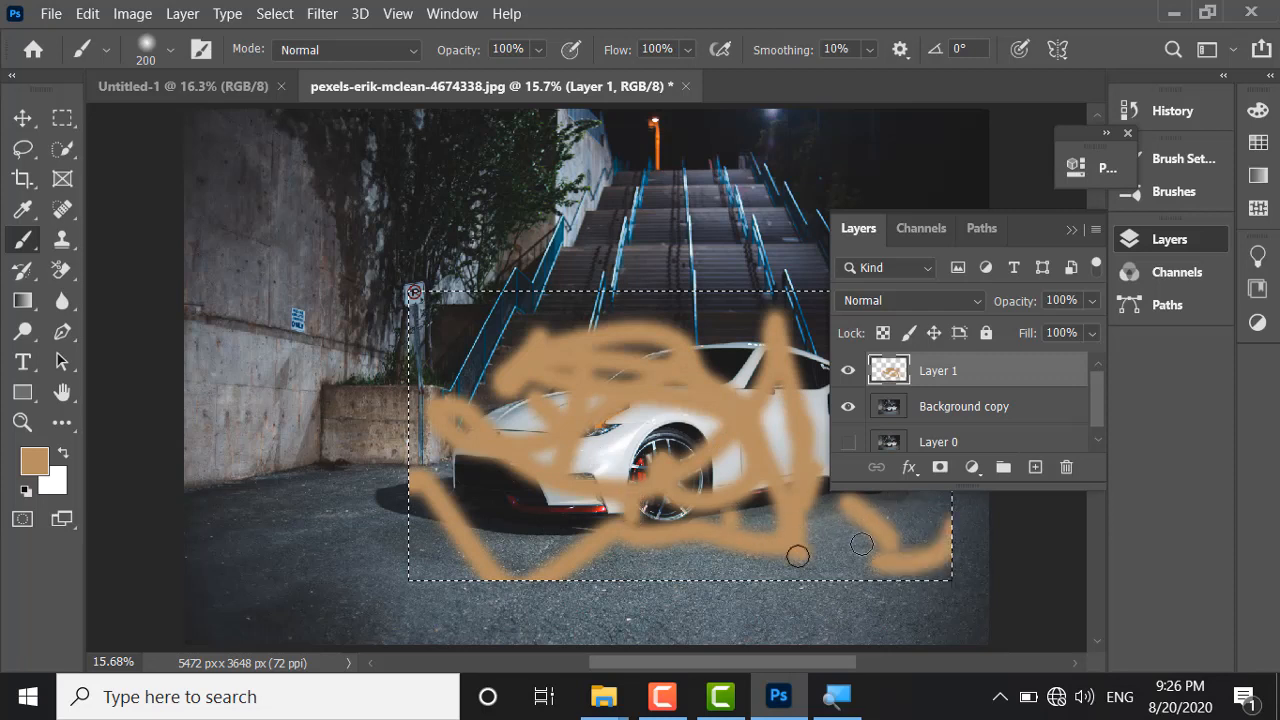
{"action": "left_click_drag", "start_coordinate": [700, 582], "coordinate": [890, 510]}
Step: Delete the scribbled layer above Background copy and collapse the Layers panel
{"action": "mouse_move", "coordinate": [994, 371]}
{"action": "left_mouse_down"}
{"action": "mouse_move", "coordinate": [1024, 450]}
{"action": "mouse_move", "coordinate": [1066, 469]}
{"action": "left_mouse_up"}
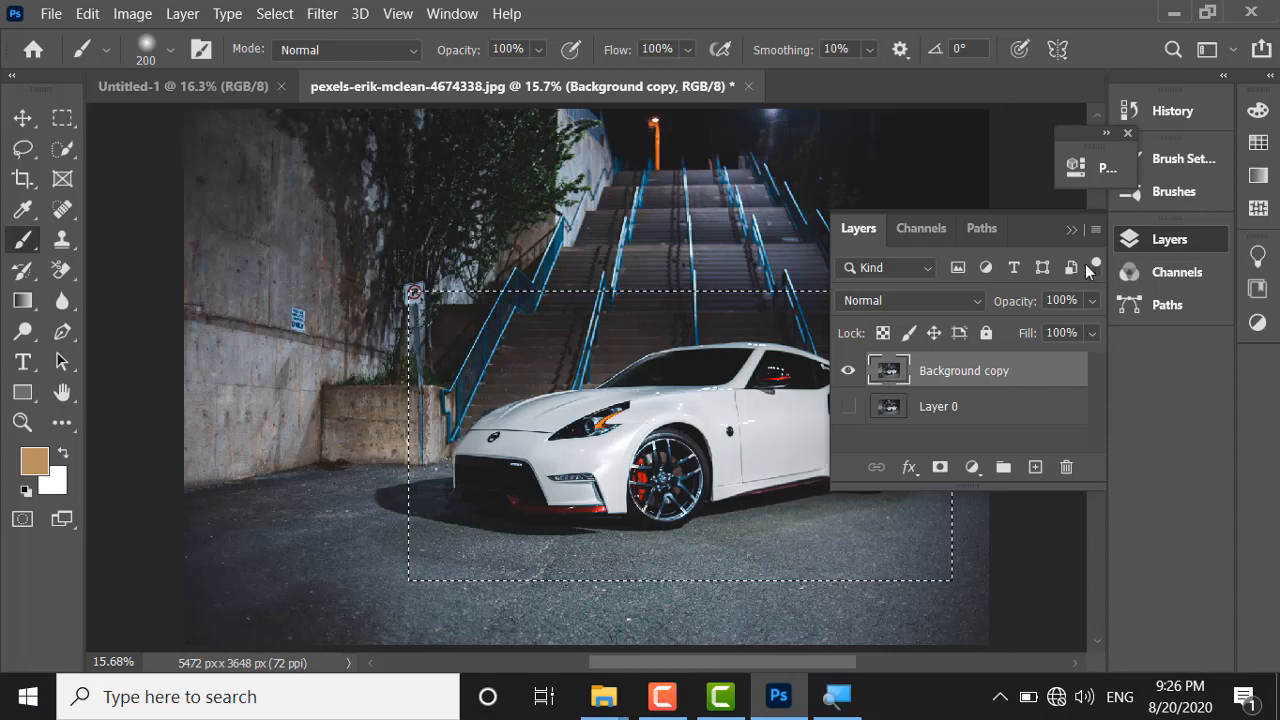
{"action": "left_click", "coordinate": [1073, 230]}
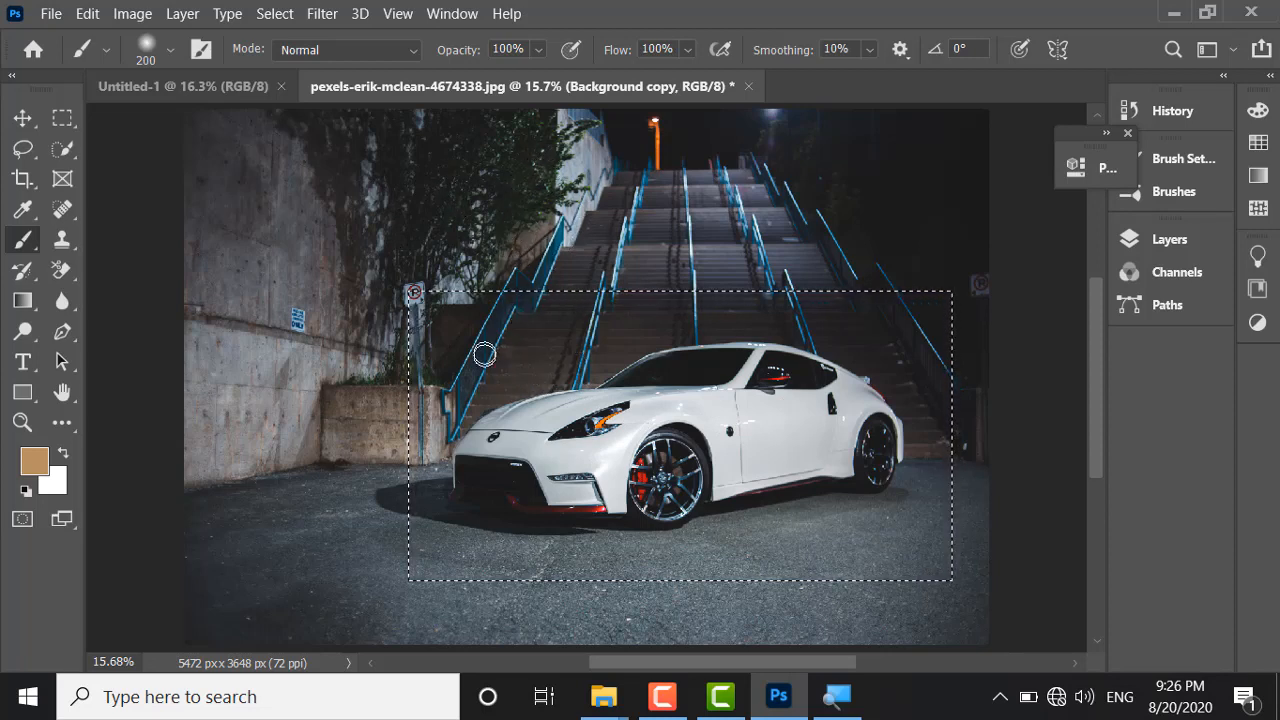
Step: Return to the Rectangular Marquee tool and invert the selection so everything outside the car's rectangle is selected
{"action": "right_click", "coordinate": [448, 317]}
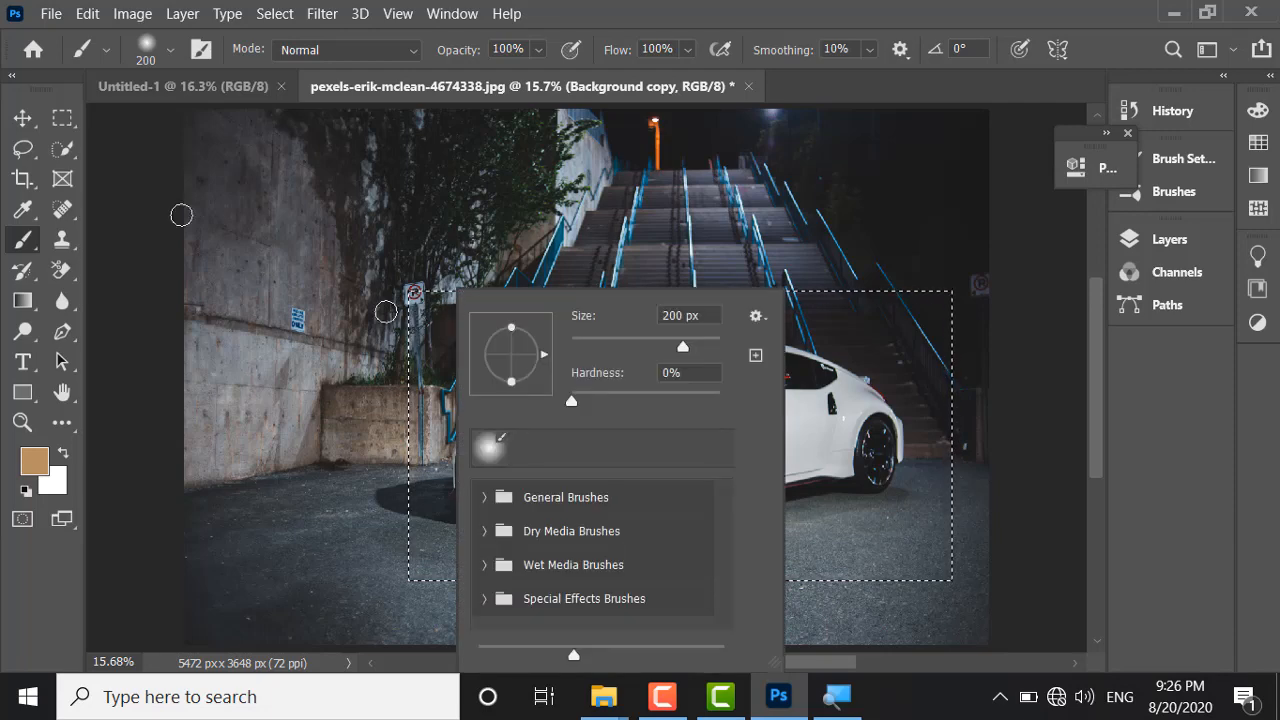
{"action": "left_click", "coordinate": [22, 117]}
{"action": "left_click", "coordinate": [62, 117]}
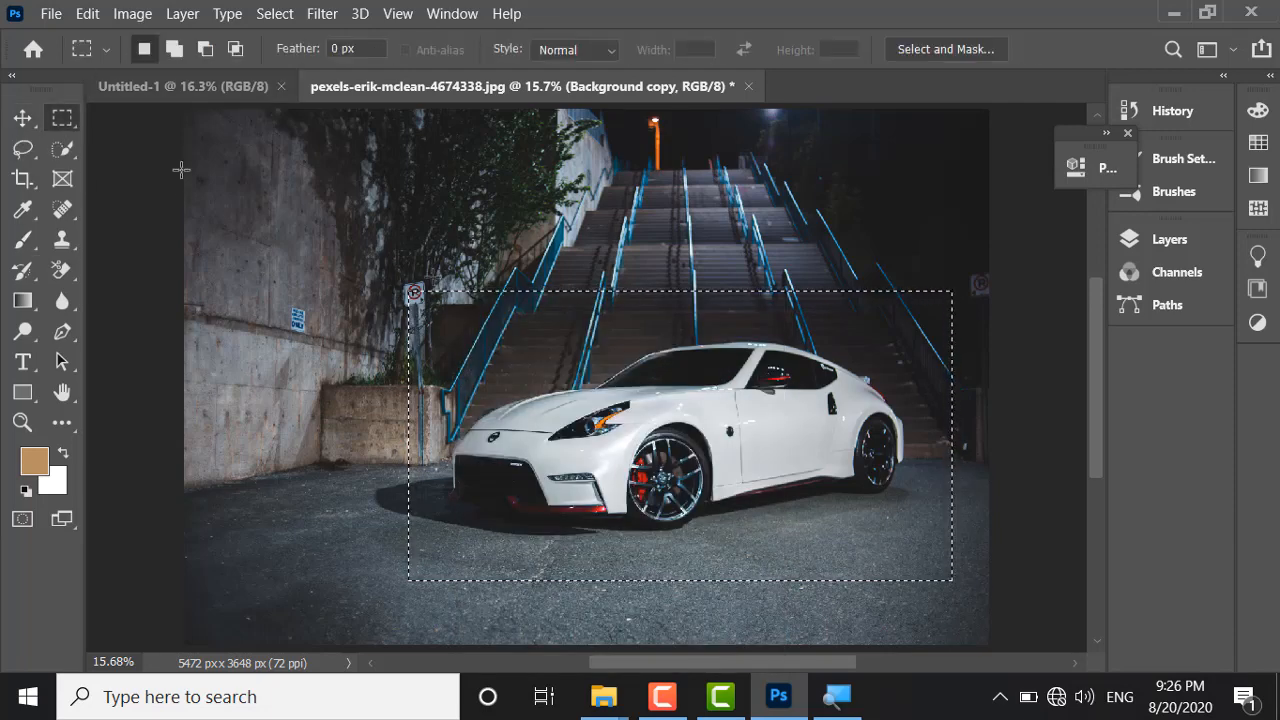
{"action": "right_click", "coordinate": [437, 300]}
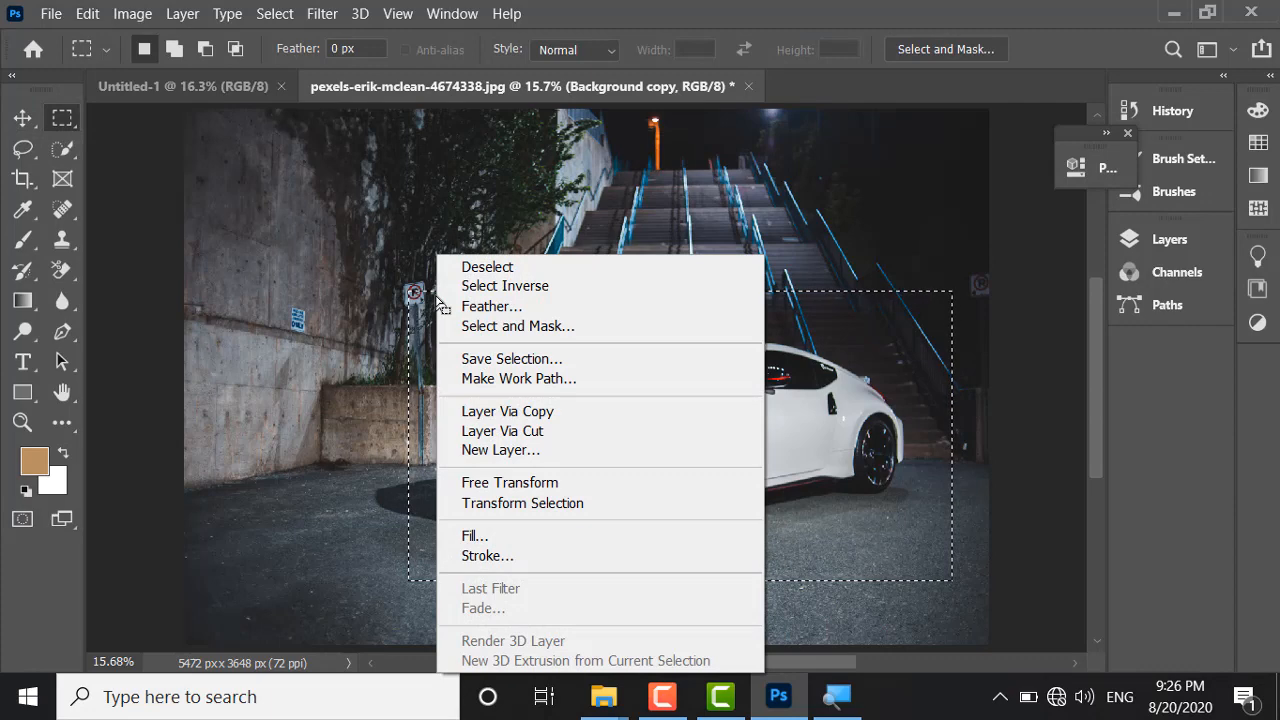
{"action": "left_click", "coordinate": [500, 286]}
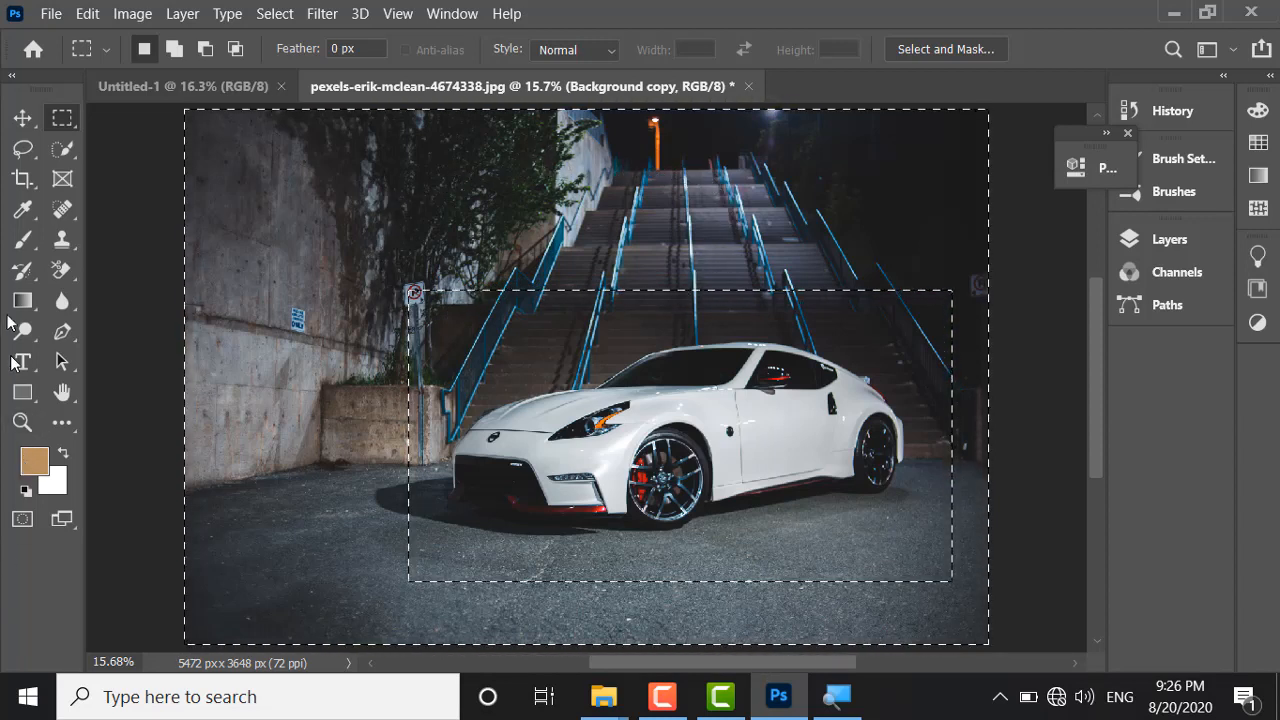
Step: Paint freehand tan brush strokes over the wall, stairs and ground around the rectangle enclosing the car
{"action": "left_click", "coordinate": [22, 239]}
{"action": "left_click_drag", "start_coordinate": [429, 143], "coordinate": [509, 355]}
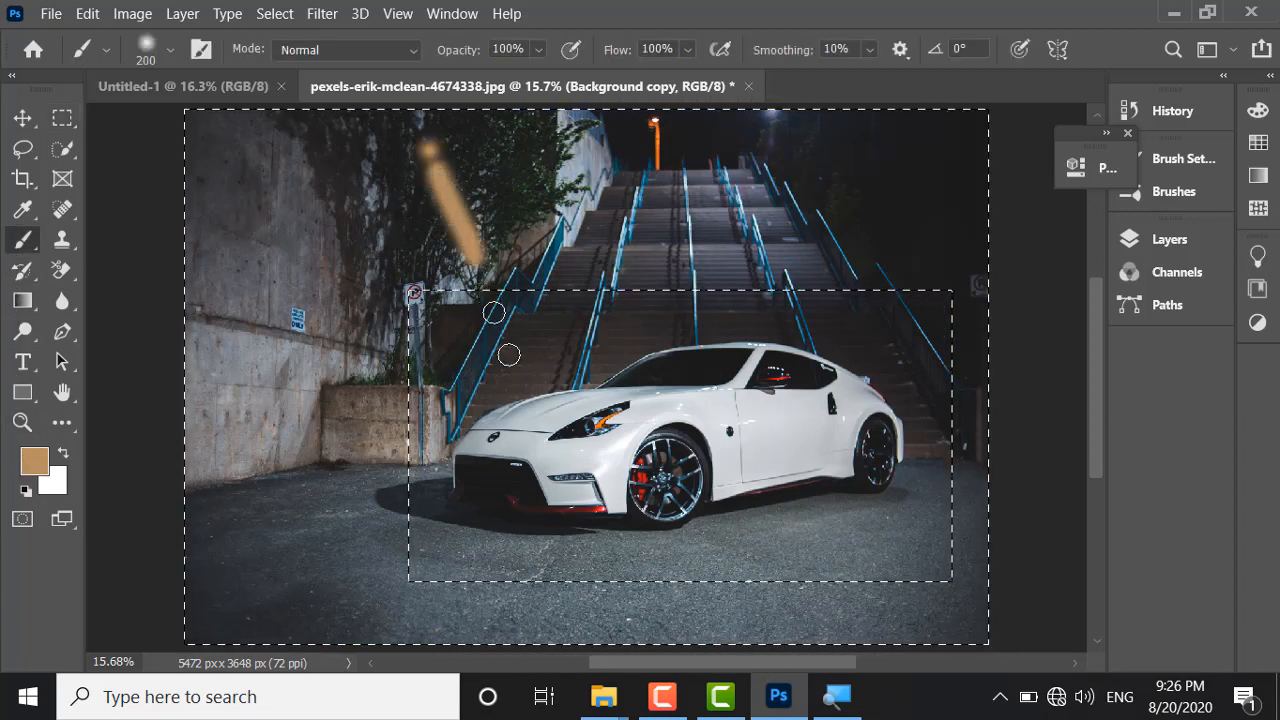
{"action": "mouse_move", "coordinate": [578, 185]}
{"action": "left_mouse_down"}
{"action": "mouse_move", "coordinate": [458, 293]}
{"action": "mouse_move", "coordinate": [350, 348]}
{"action": "left_mouse_up"}
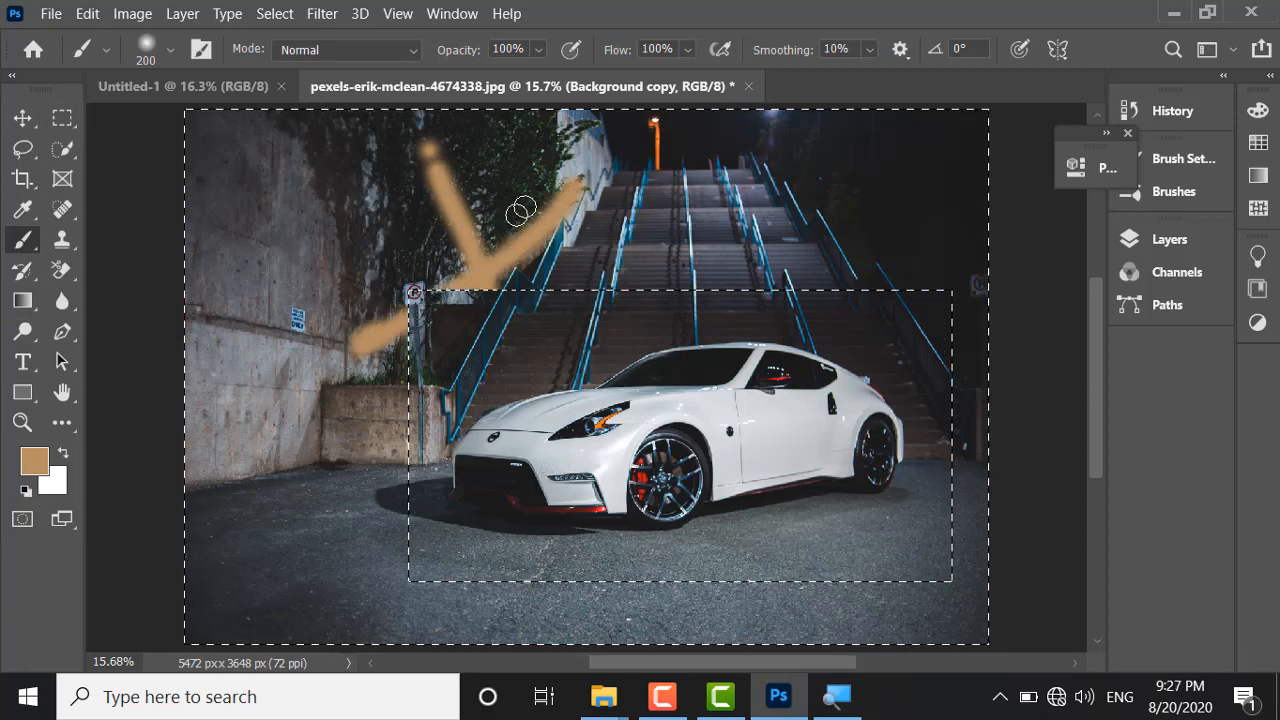
{"action": "mouse_move", "coordinate": [565, 210]}
{"action": "left_mouse_down"}
{"action": "mouse_move", "coordinate": [612, 310]}
{"action": "mouse_move", "coordinate": [642, 140]}
{"action": "mouse_move", "coordinate": [808, 251]}
{"action": "mouse_move", "coordinate": [912, 204]}
{"action": "left_mouse_up"}
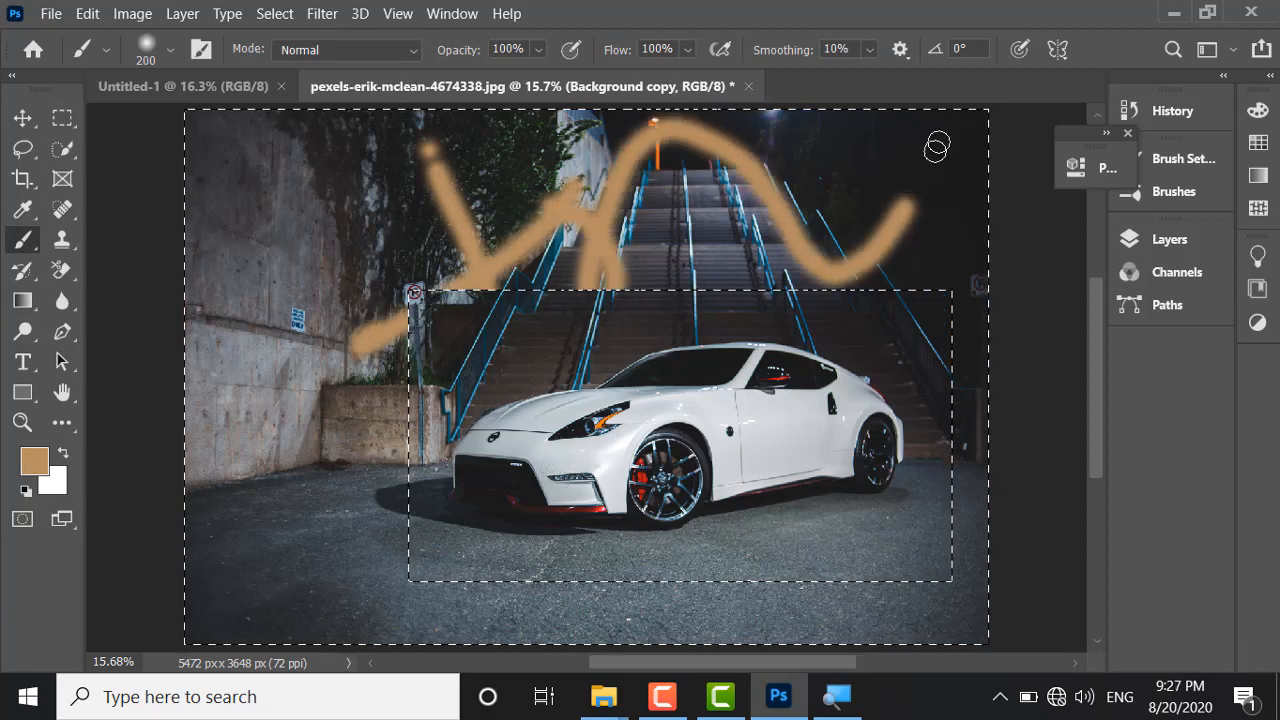
{"action": "mouse_move", "coordinate": [937, 146]}
{"action": "left_mouse_down"}
{"action": "mouse_move", "coordinate": [718, 241]}
{"action": "mouse_move", "coordinate": [436, 177]}
{"action": "mouse_move", "coordinate": [258, 345]}
{"action": "mouse_move", "coordinate": [378, 331]}
{"action": "mouse_move", "coordinate": [229, 543]}
{"action": "mouse_move", "coordinate": [370, 405]}
{"action": "mouse_move", "coordinate": [280, 586]}
{"action": "mouse_move", "coordinate": [410, 572]}
{"action": "left_mouse_up"}
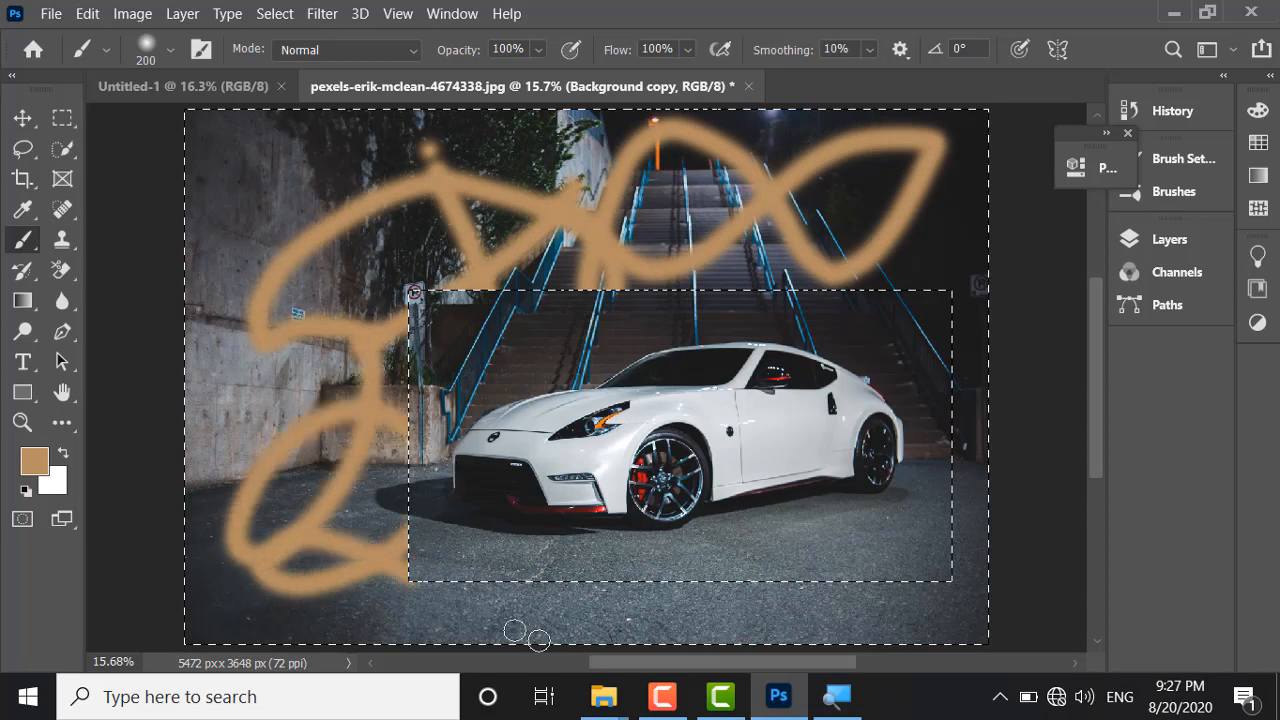
{"action": "mouse_move", "coordinate": [539, 640]}
{"action": "left_mouse_down"}
{"action": "mouse_move", "coordinate": [738, 577]}
{"action": "mouse_move", "coordinate": [842, 642]}
{"action": "mouse_move", "coordinate": [928, 589]}
{"action": "mouse_move", "coordinate": [920, 465]}
{"action": "mouse_move", "coordinate": [989, 371]}
{"action": "mouse_move", "coordinate": [976, 316]}
{"action": "mouse_move", "coordinate": [818, 186]}
{"action": "mouse_move", "coordinate": [597, 155]}
{"action": "left_mouse_up"}
{"action": "mouse_move", "coordinate": [537, 120]}
{"action": "left_mouse_down"}
{"action": "mouse_move", "coordinate": [341, 237]}
{"action": "mouse_move", "coordinate": [232, 158]}
{"action": "mouse_move", "coordinate": [181, 264]}
{"action": "mouse_move", "coordinate": [231, 447]}
{"action": "mouse_move", "coordinate": [207, 442]}
{"action": "mouse_move", "coordinate": [344, 367]}
{"action": "mouse_move", "coordinate": [391, 433]}
{"action": "mouse_move", "coordinate": [340, 372]}
{"action": "mouse_move", "coordinate": [391, 318]}
{"action": "mouse_move", "coordinate": [418, 539]}
{"action": "mouse_move", "coordinate": [398, 342]}
{"action": "mouse_move", "coordinate": [401, 604]}
{"action": "mouse_move", "coordinate": [401, 284]}
{"action": "mouse_move", "coordinate": [390, 605]}
{"action": "mouse_move", "coordinate": [396, 295]}
{"action": "mouse_move", "coordinate": [370, 580]}
{"action": "mouse_move", "coordinate": [344, 355]}
{"action": "mouse_move", "coordinate": [351, 320]}
{"action": "mouse_move", "coordinate": [367, 583]}
{"action": "mouse_move", "coordinate": [323, 332]}
{"action": "mouse_move", "coordinate": [373, 649]}
{"action": "mouse_move", "coordinate": [372, 377]}
{"action": "mouse_move", "coordinate": [365, 562]}
{"action": "mouse_move", "coordinate": [336, 360]}
{"action": "mouse_move", "coordinate": [340, 482]}
{"action": "mouse_move", "coordinate": [354, 265]}
{"action": "mouse_move", "coordinate": [400, 291]}
{"action": "mouse_move", "coordinate": [391, 321]}
{"action": "mouse_move", "coordinate": [379, 240]}
{"action": "mouse_move", "coordinate": [350, 367]}
{"action": "mouse_move", "coordinate": [362, 303]}
{"action": "mouse_move", "coordinate": [365, 378]}
{"action": "mouse_move", "coordinate": [379, 331]}
{"action": "mouse_move", "coordinate": [376, 405]}
{"action": "mouse_move", "coordinate": [421, 250]}
{"action": "mouse_move", "coordinate": [726, 256]}
{"action": "mouse_move", "coordinate": [420, 274]}
{"action": "mouse_move", "coordinate": [613, 283]}
{"action": "mouse_move", "coordinate": [889, 241]}
{"action": "mouse_move", "coordinate": [357, 270]}
{"action": "left_mouse_up"}
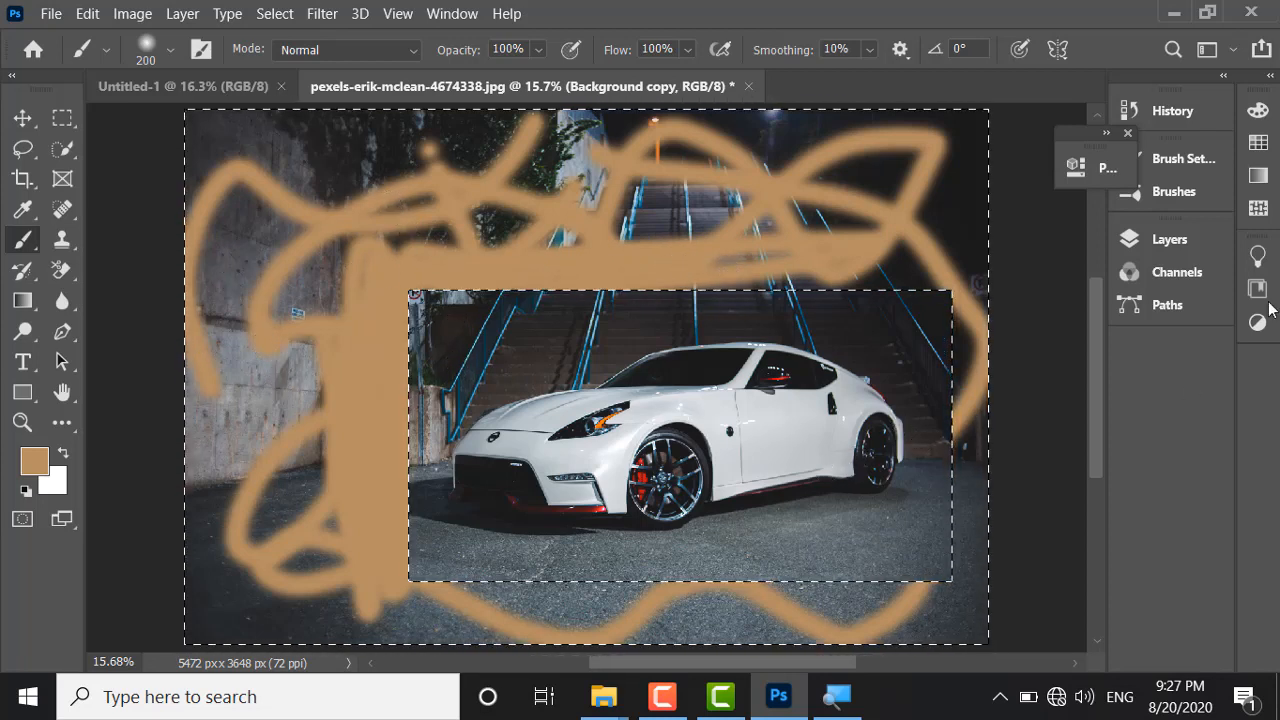
Step: Show the layer list and undo the freehand brush strokes painted around the car's rectangle
{"action": "left_click", "coordinate": [1150, 240]}
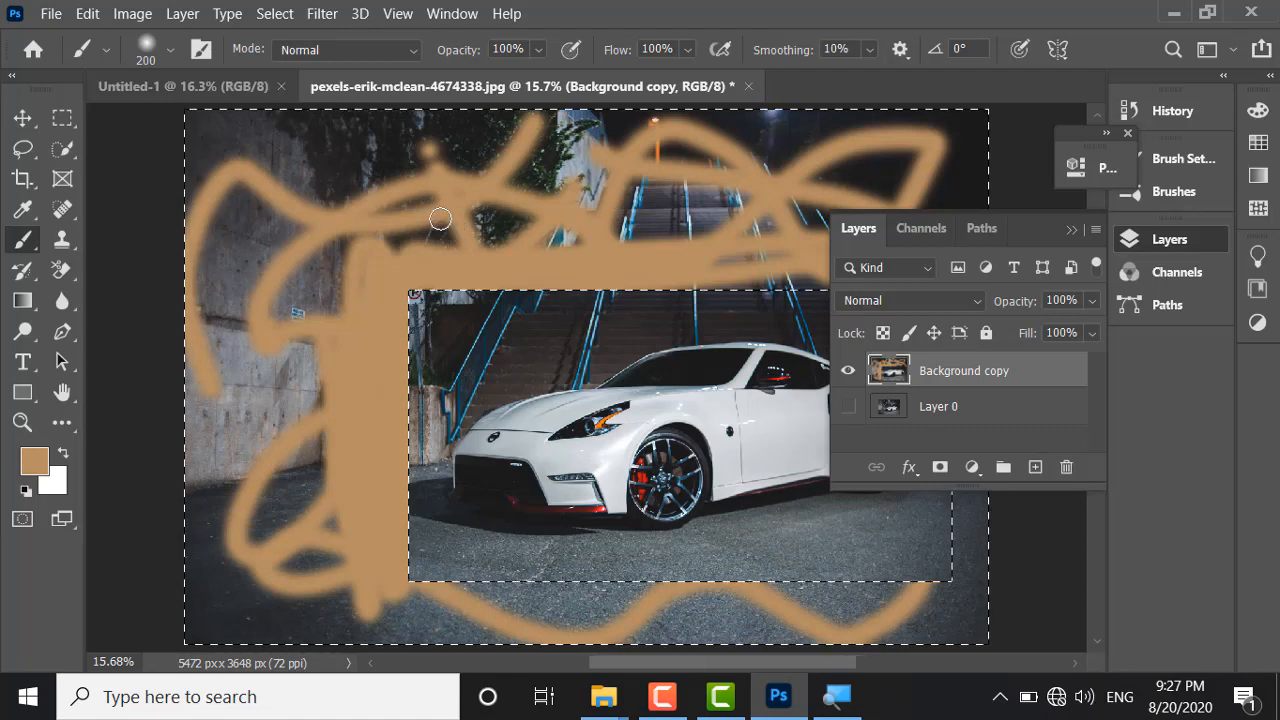
{"action": "key", "text": "ctrl+z"}
{"action": "key", "text": "ctrl+z"}
{"action": "key", "text": "ctrl+z"}
{"action": "key", "text": "ctrl+z"}
{"action": "key", "text": "ctrl+z"}
{"action": "key", "text": "ctrl+z"}
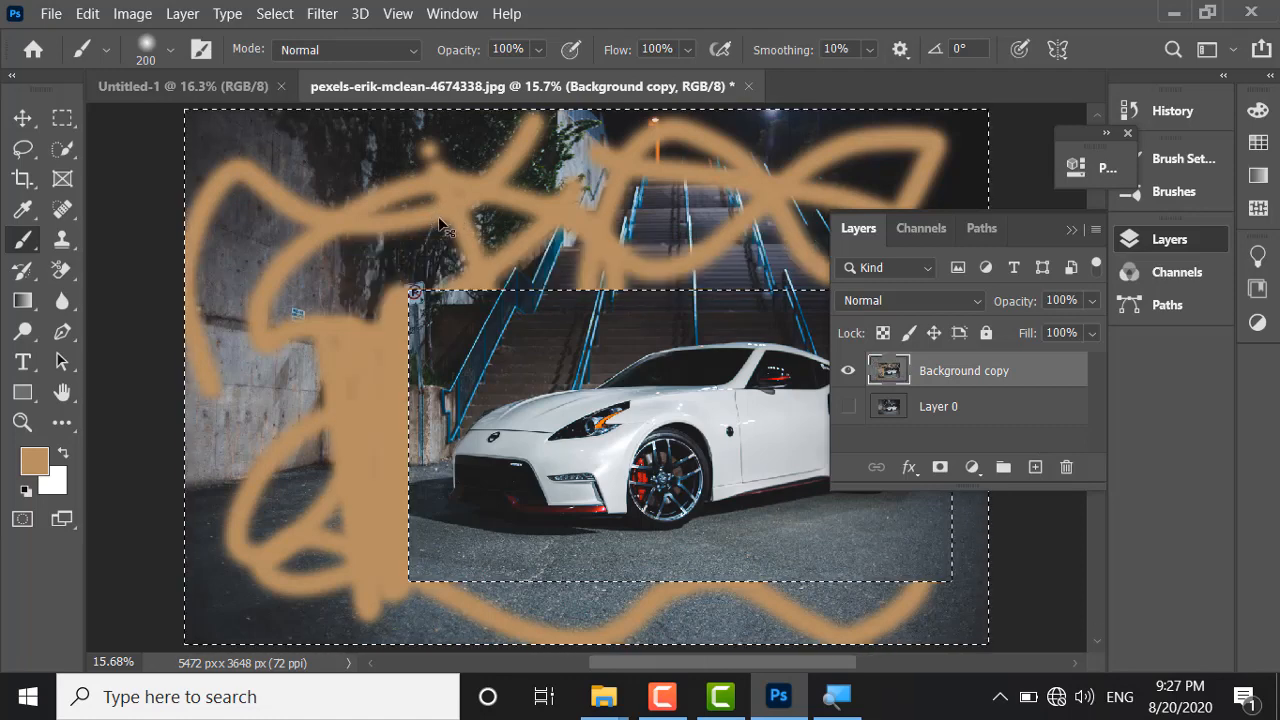
{"action": "key", "text": "ctrl+z"}
{"action": "key", "text": "ctrl+z"}
{"action": "key", "text": "ctrl+z"}
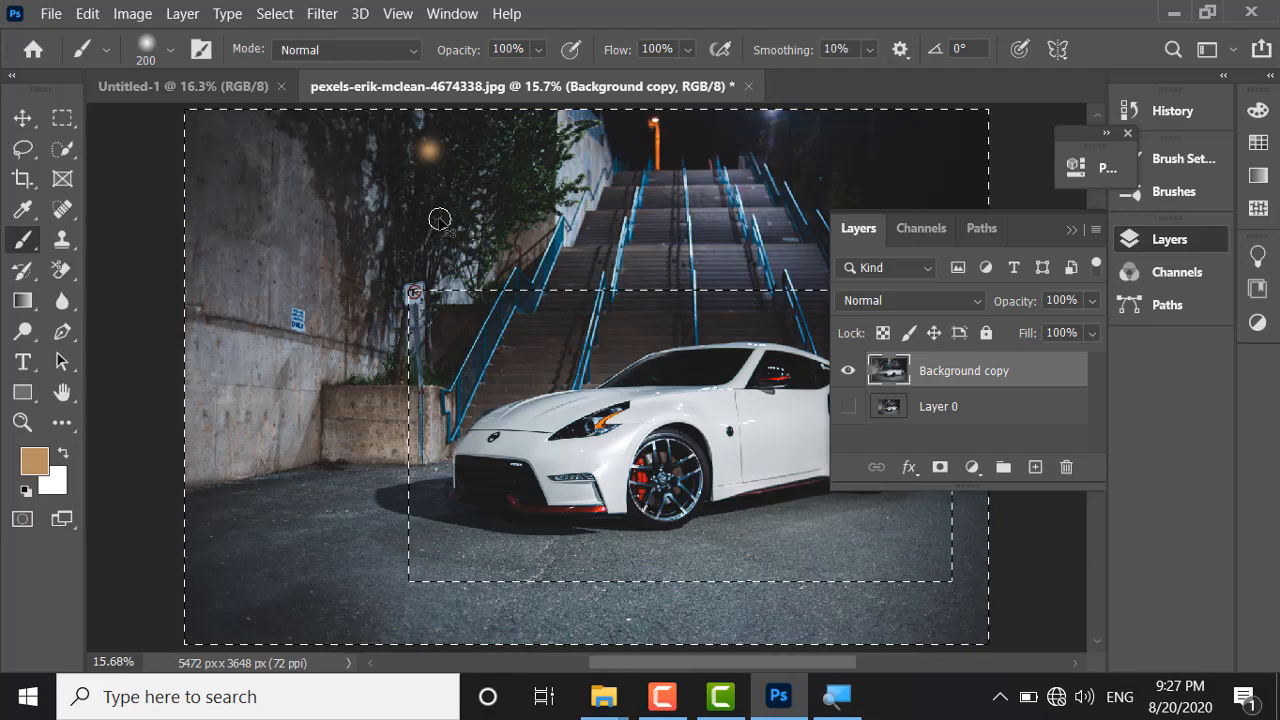
Step: Deselect the inverted selection and undock the Layers panel so it floats clear of the car
{"action": "key", "text": "ctrl+d"}
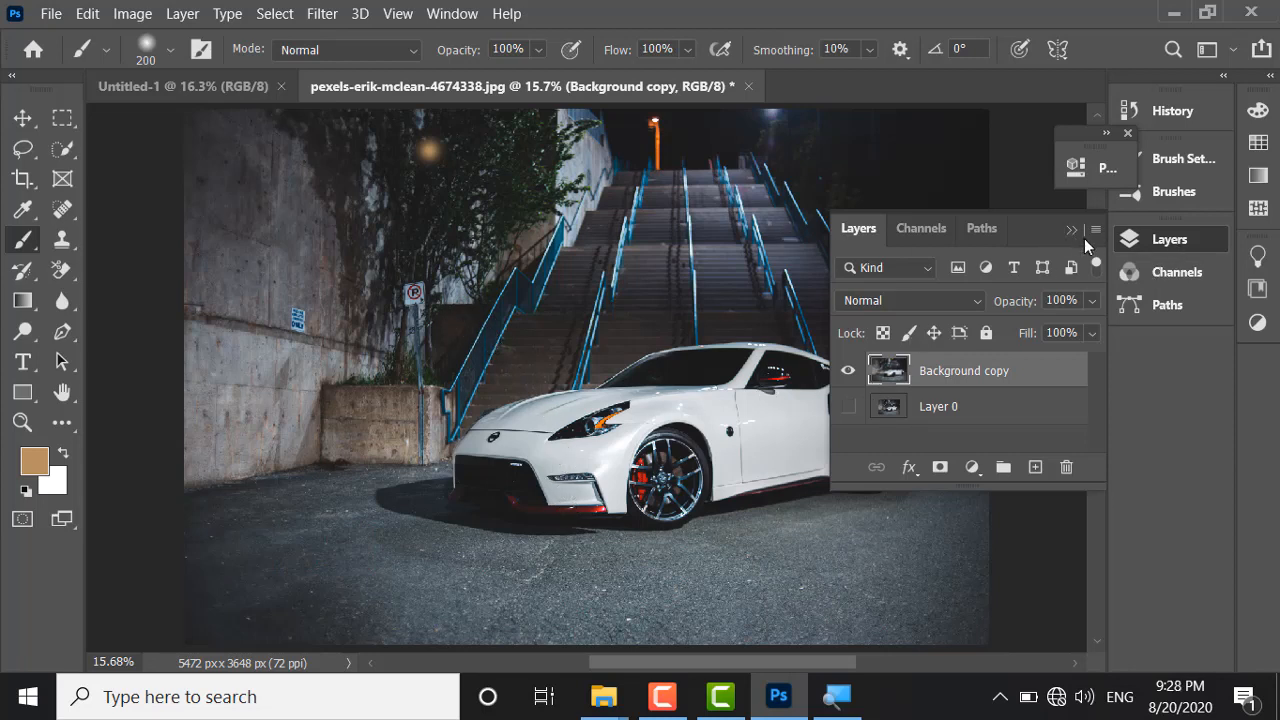
{"action": "left_click_drag", "start_coordinate": [1050, 238], "coordinate": [1185, 360]}
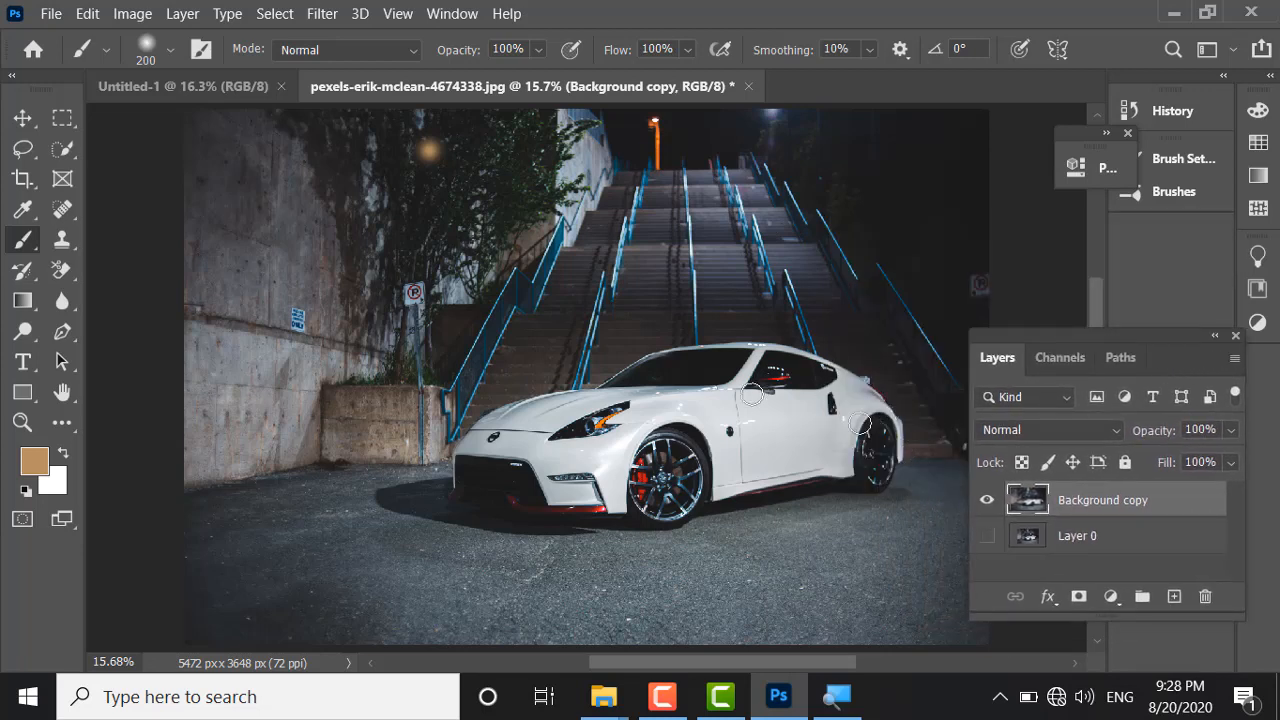
Step: Draw an elliptical marquee selection around the whole car
{"action": "left_click", "coordinate": [60, 122]}
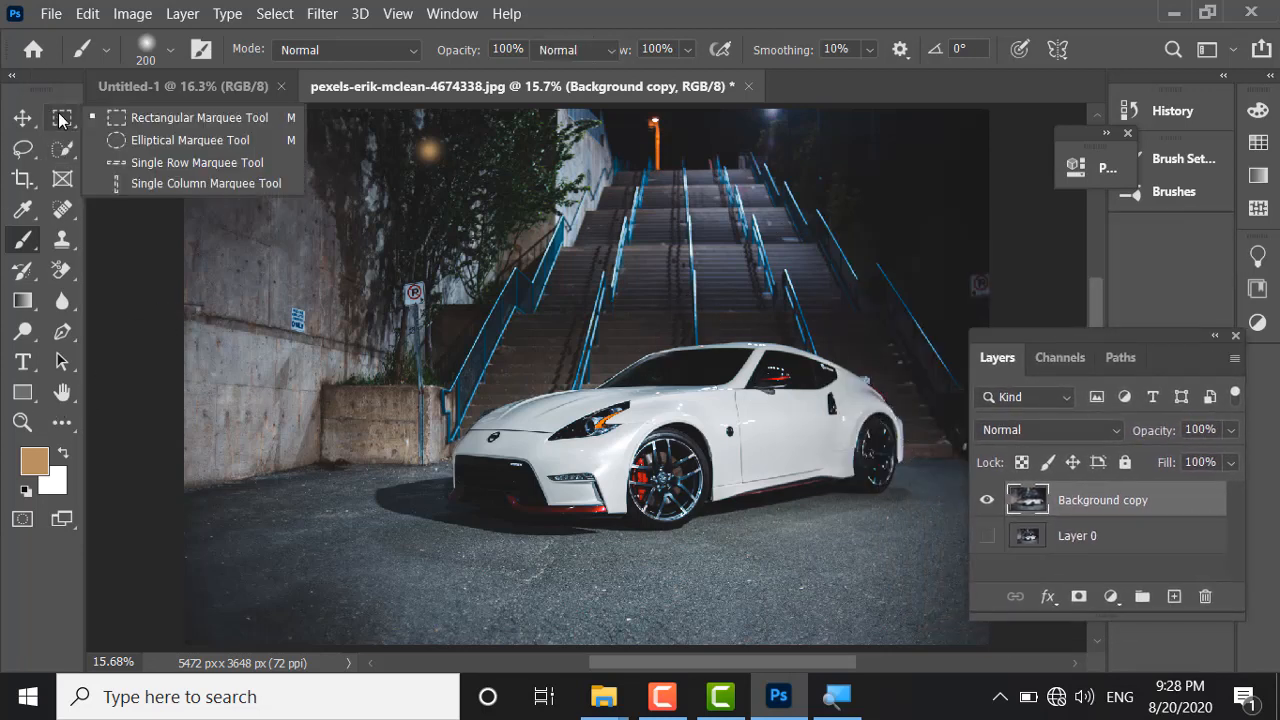
{"action": "left_click", "coordinate": [150, 142]}
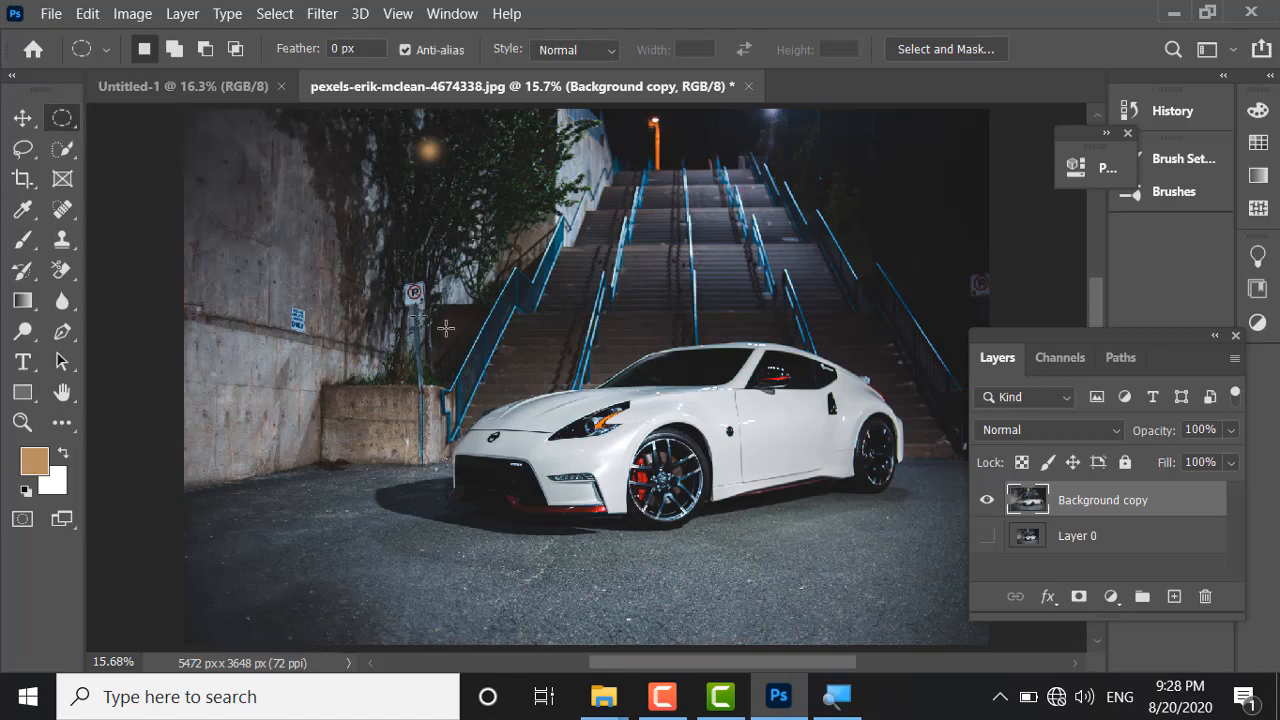
{"action": "left_click_drag", "start_coordinate": [443, 320], "coordinate": [975, 603]}
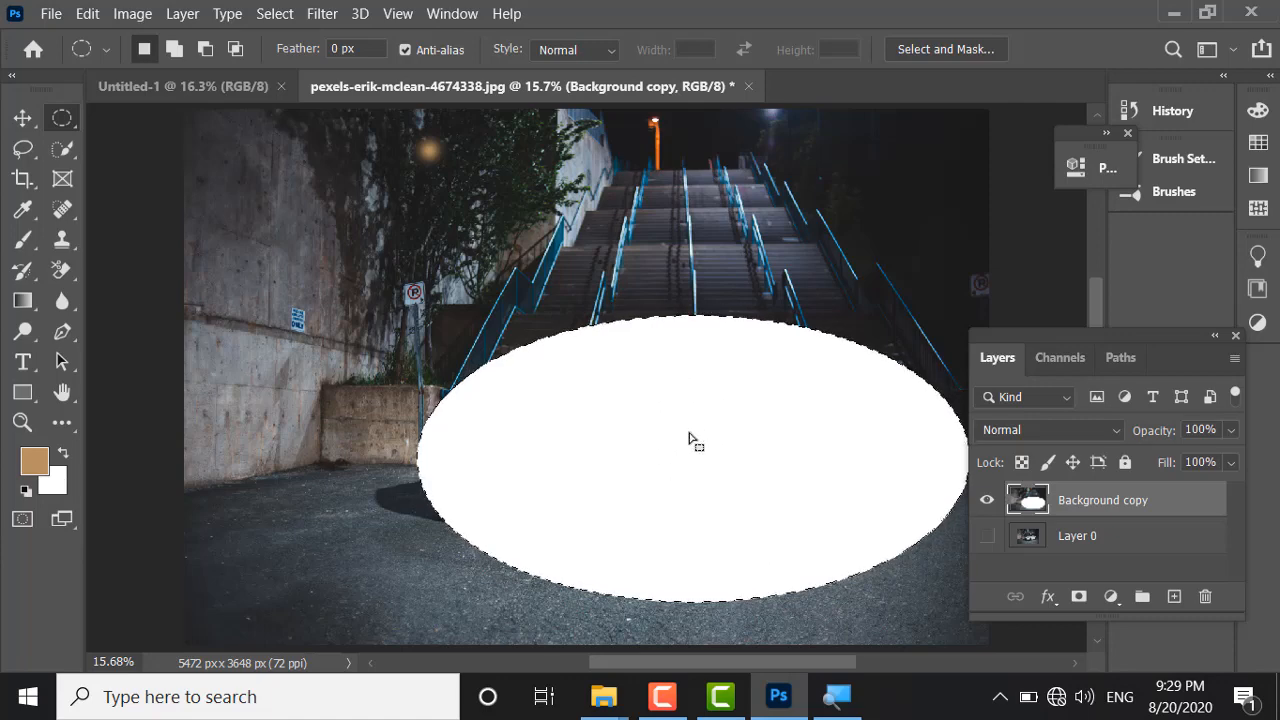
Step: Undo the white fill inside the ellipse and invert the elliptical selection
{"action": "key", "text": "ctrl+z"}
{"action": "right_click", "coordinate": [650, 350]}
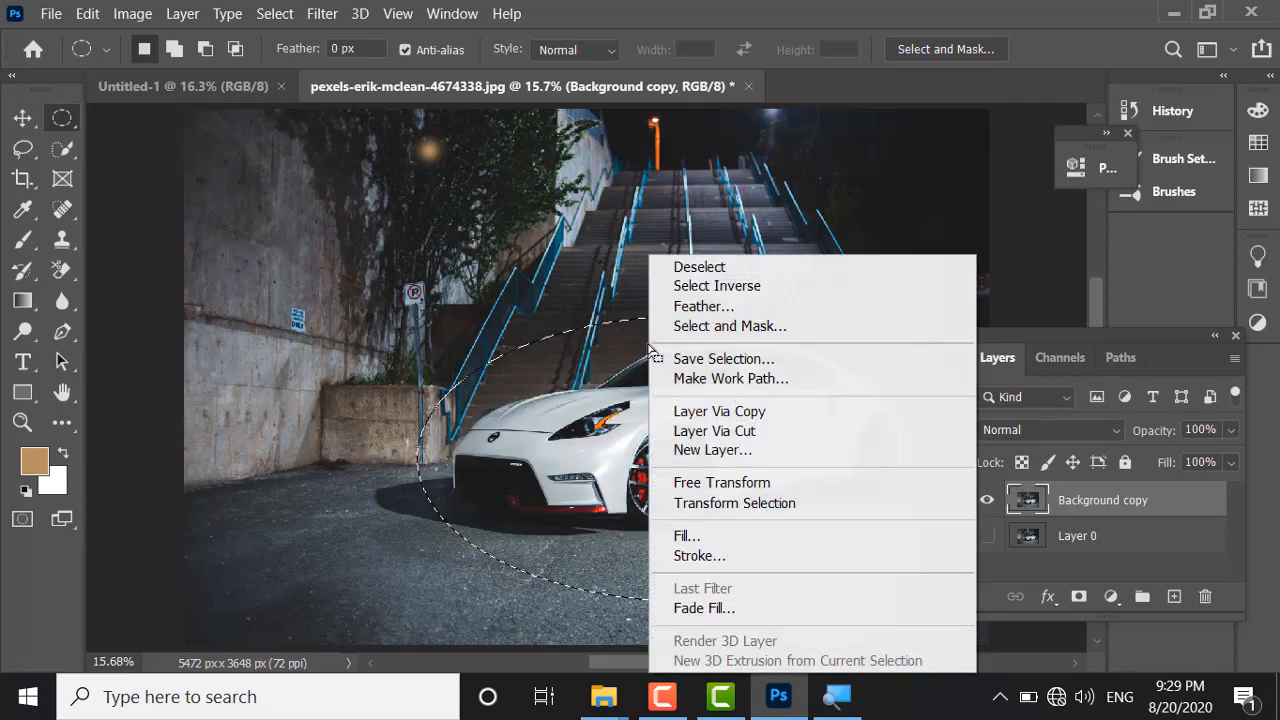
{"action": "left_click", "coordinate": [690, 284]}
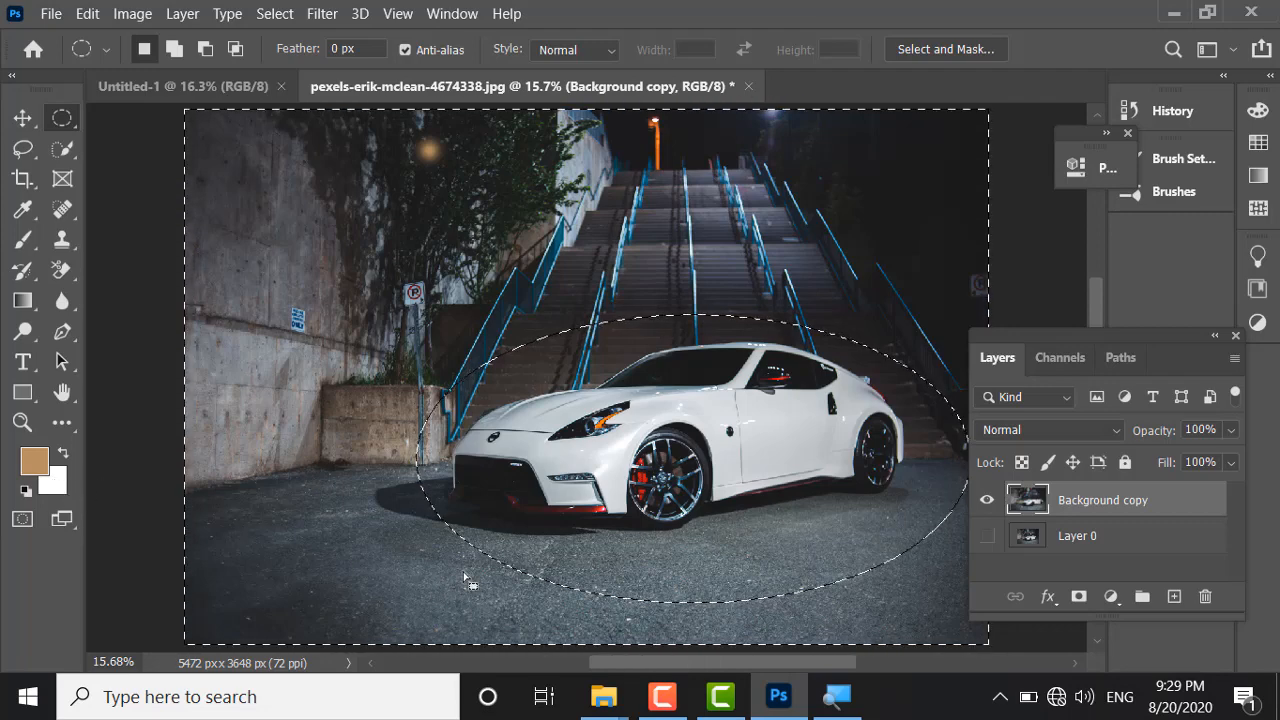
Step: Fill the area outside the ellipse with the white background color, and refill it with the tan foreground color
{"action": "key", "text": "ctrl+BackSpace"}
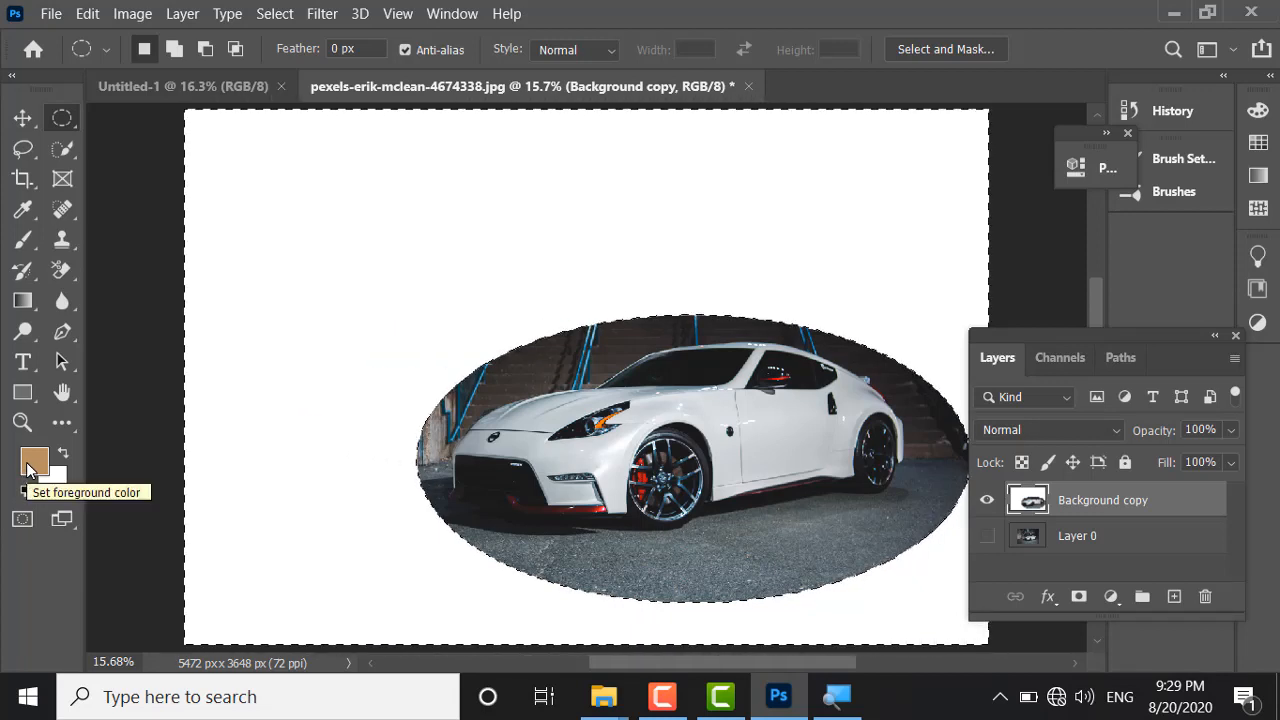
{"action": "key", "text": "alt+BackSpace"}
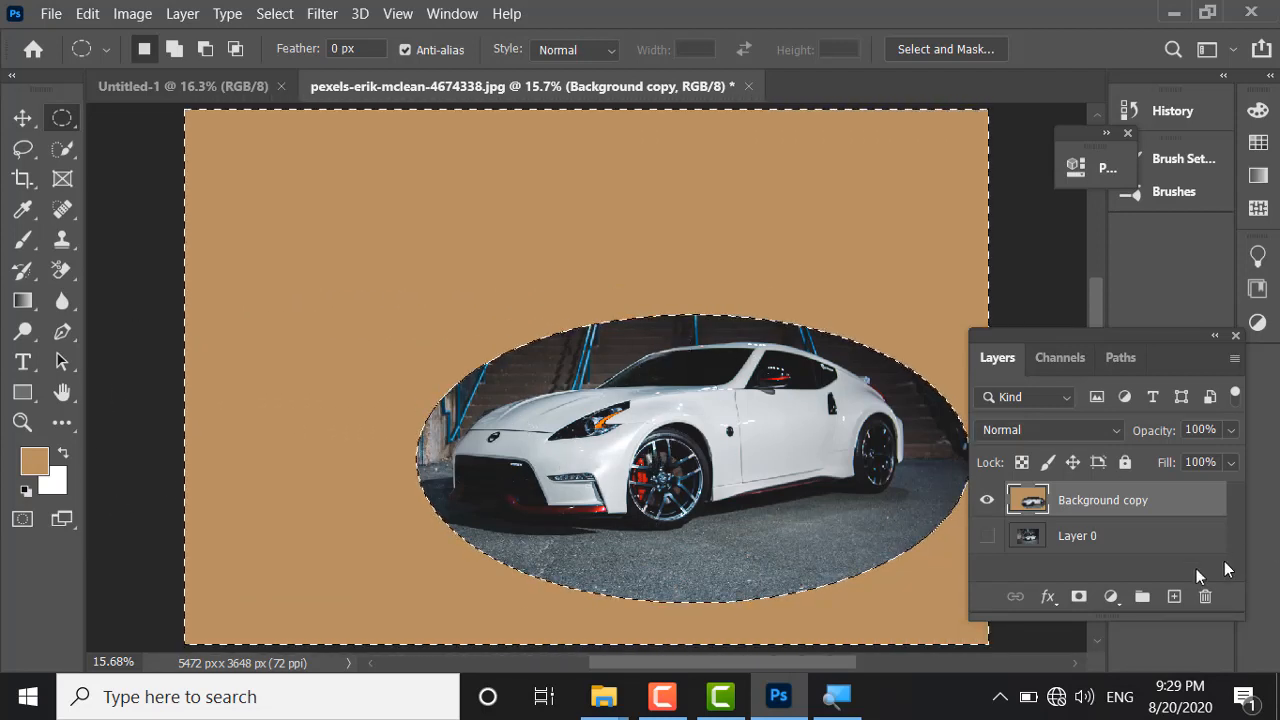
Step: Try a red Solid Color fill layer outside the ellipse, then undo it to restore the inverted selection
{"action": "left_click", "coordinate": [1111, 597]}
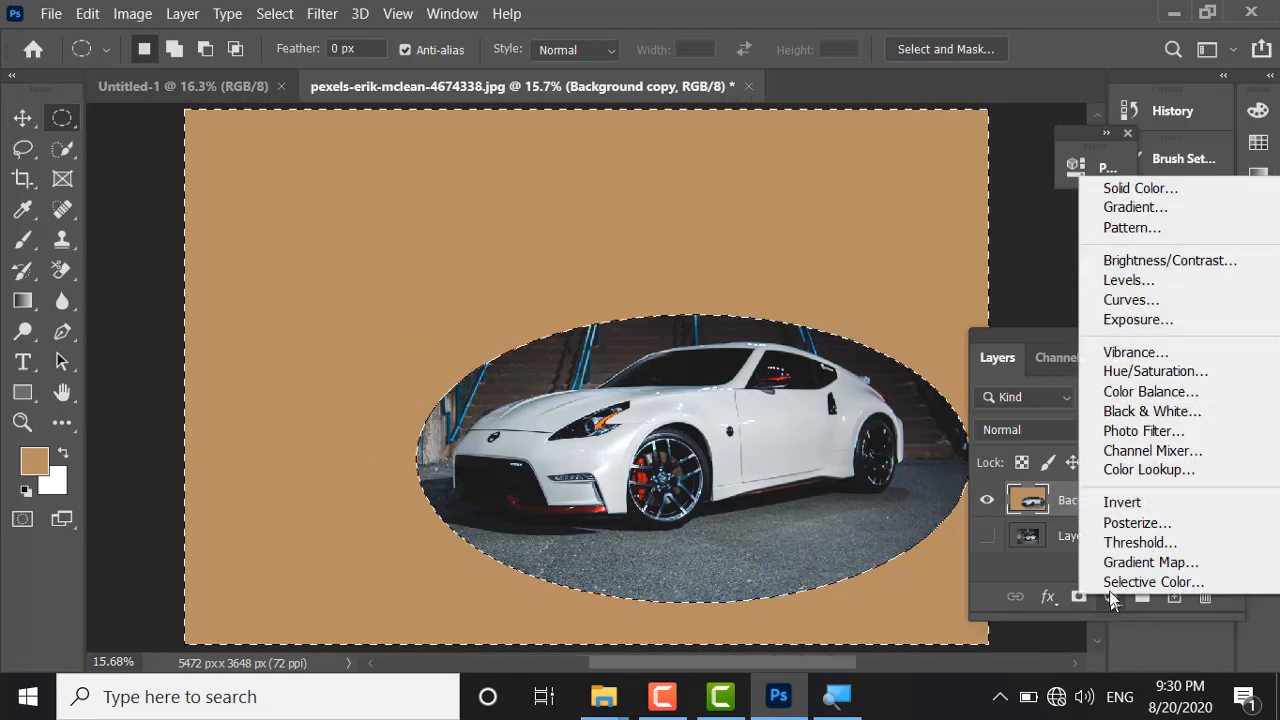
{"action": "left_click", "coordinate": [1130, 189]}
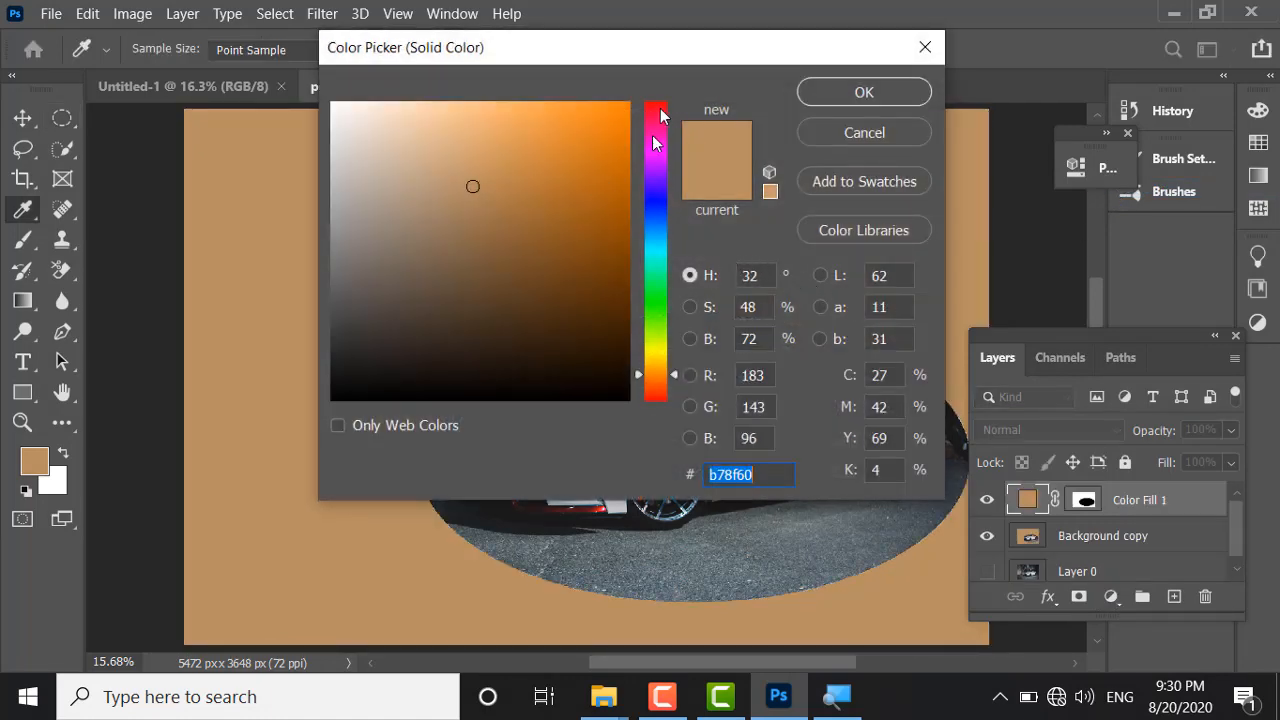
{"action": "left_click", "coordinate": [659, 110]}
{"action": "left_click", "coordinate": [607, 120]}
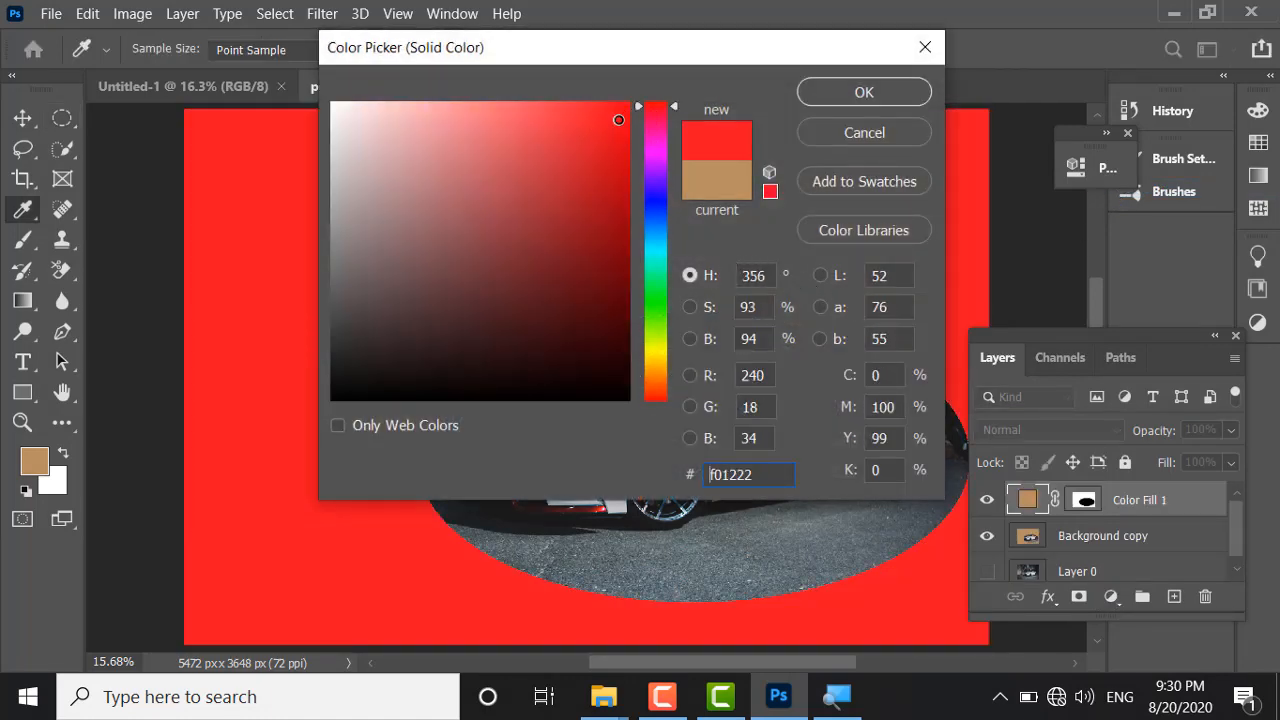
{"action": "left_click", "coordinate": [903, 90]}
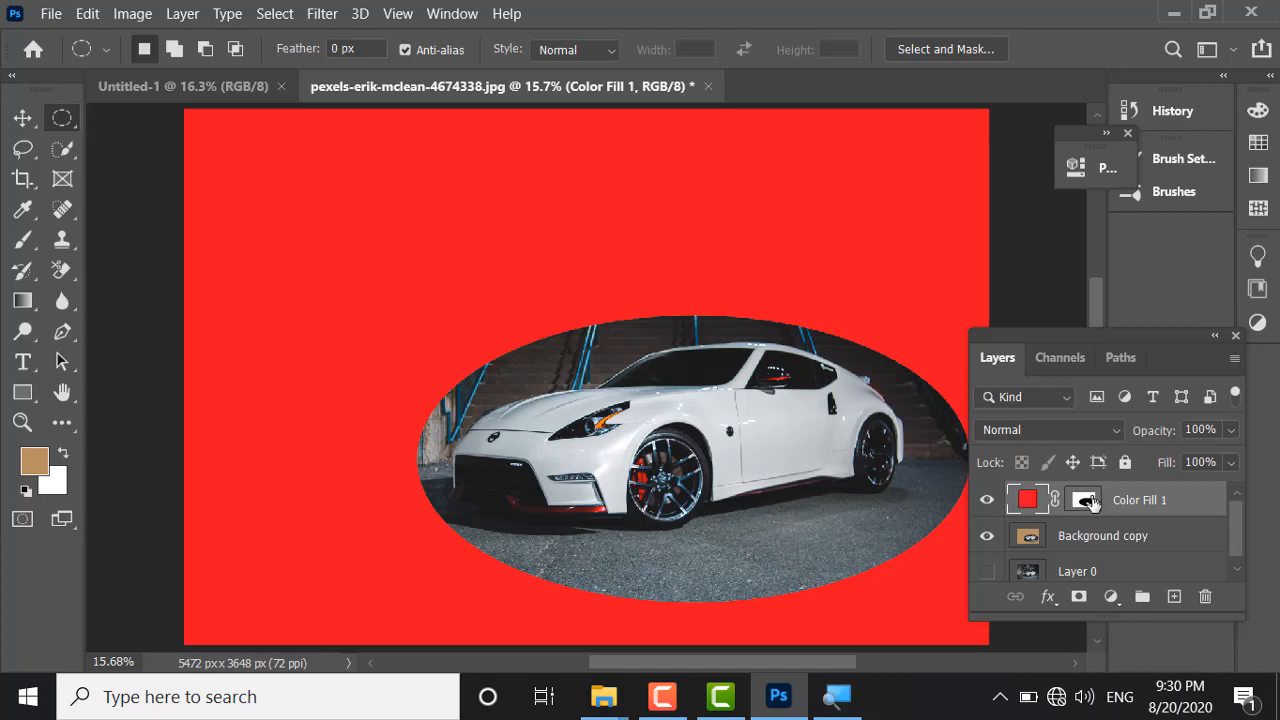
{"action": "key", "text": "z"}
{"action": "key", "text": "ctrl+z"}
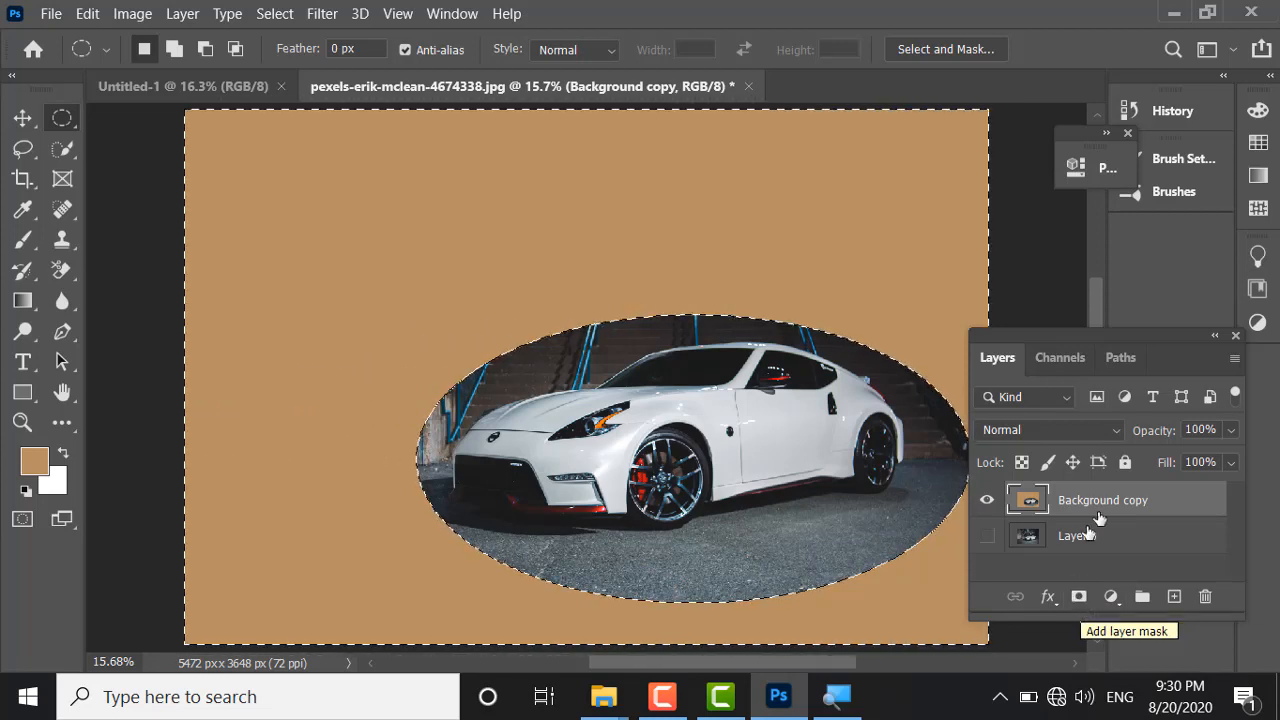
Step: Add a Solid Color fill layer in red f8022a over the selected area outside the ellipse
{"action": "left_click", "coordinate": [1112, 597]}
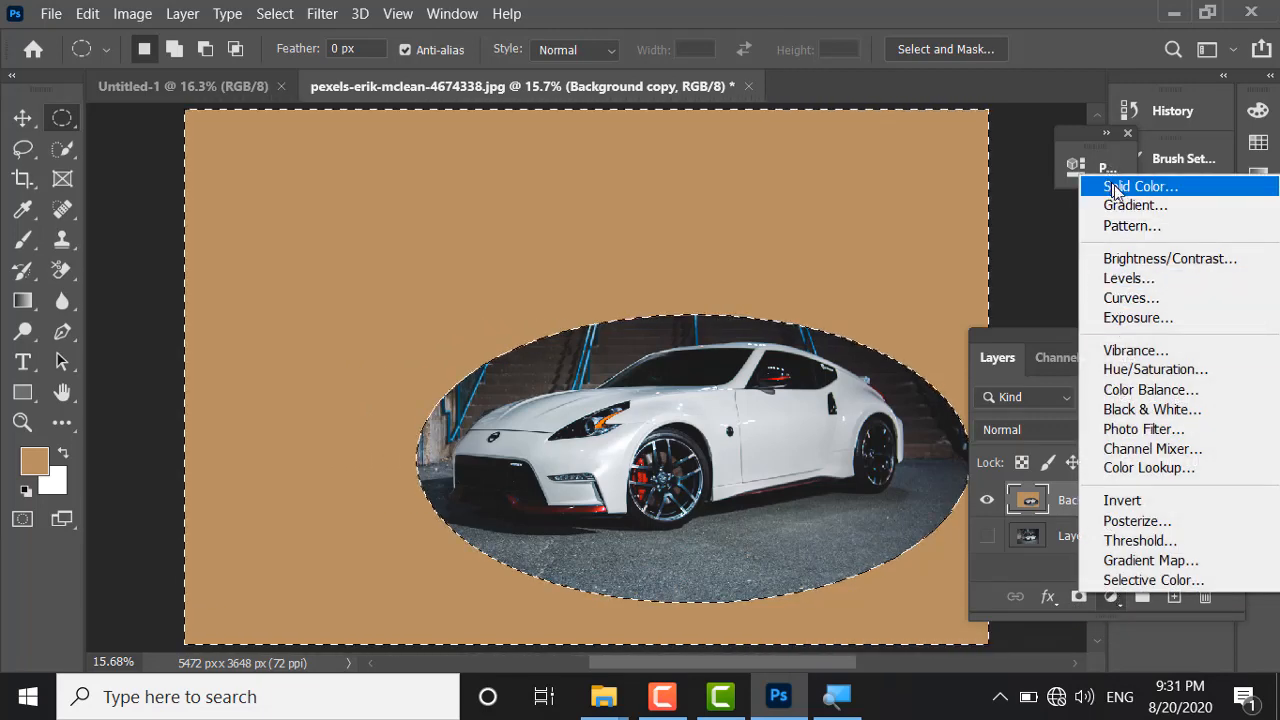
{"action": "left_click", "coordinate": [1110, 185]}
{"action": "left_click_drag", "start_coordinate": [640, 163], "coordinate": [638, 120]}
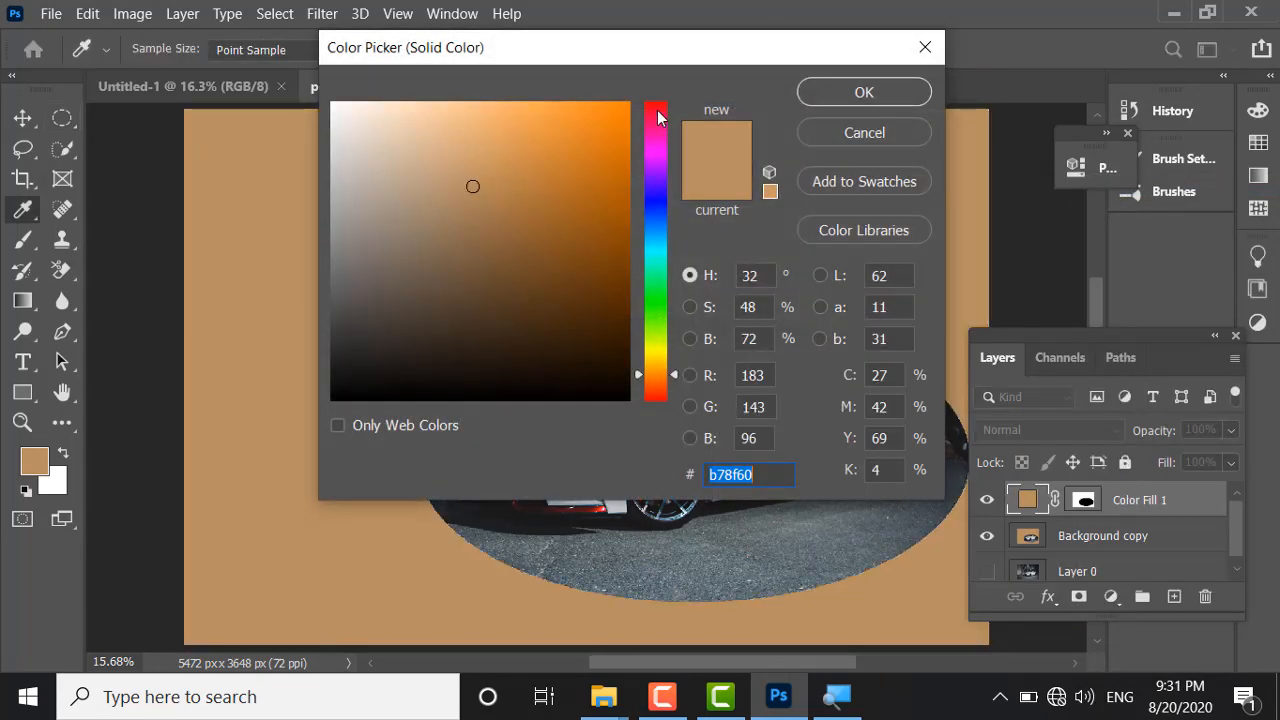
{"action": "left_click", "coordinate": [627, 109]}
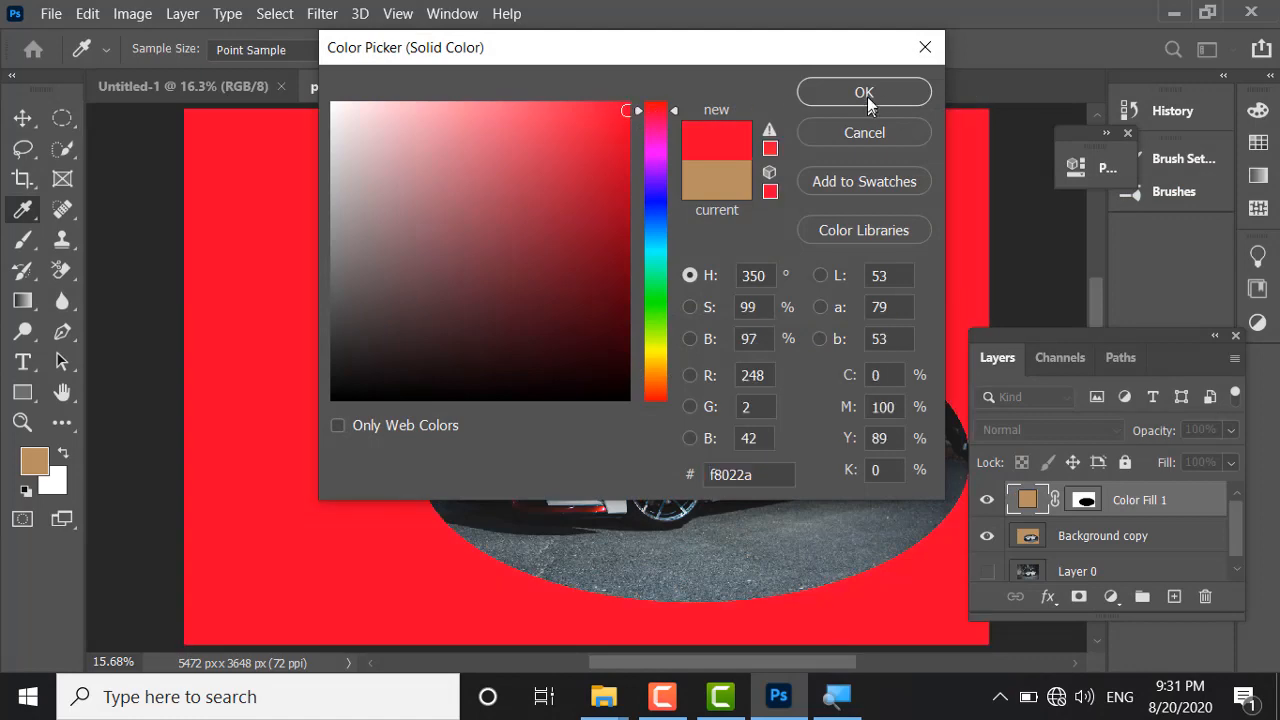
{"action": "left_click", "coordinate": [864, 93]}
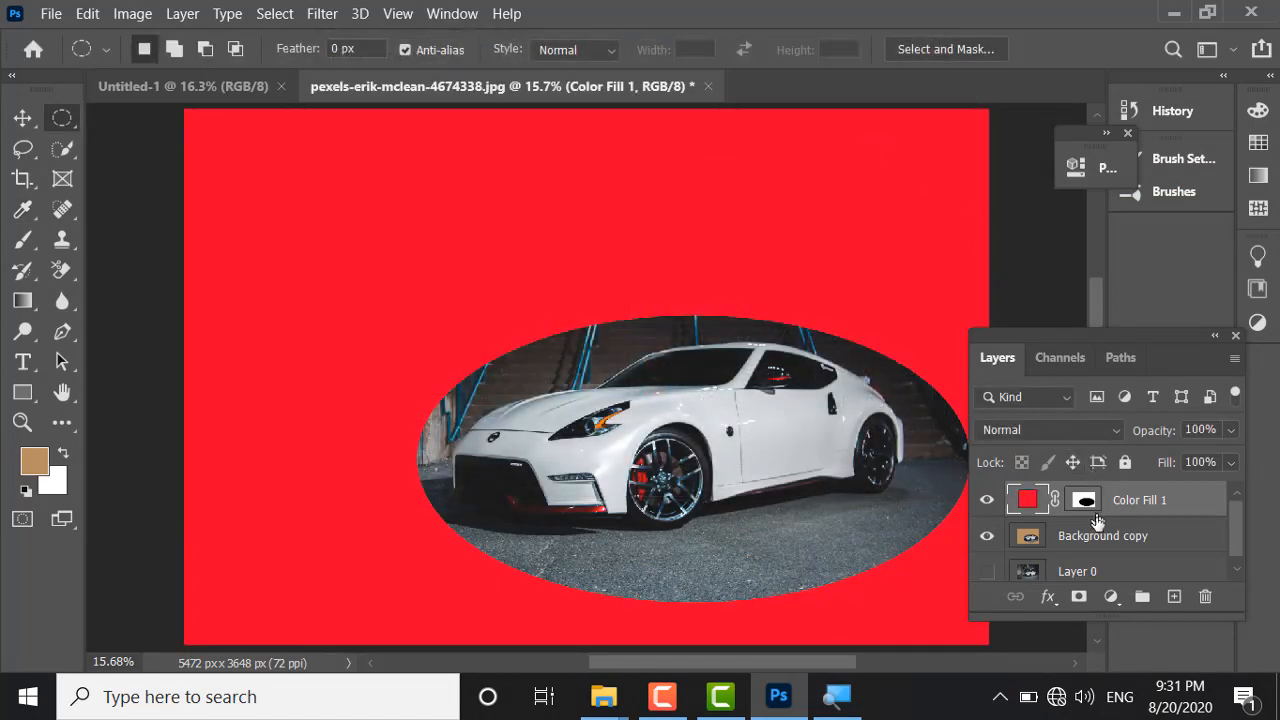
Step: Try painting white over the front of the car on the Color Fill 1 layer mask, and undo the stroke
{"action": "left_click", "coordinate": [1084, 500]}
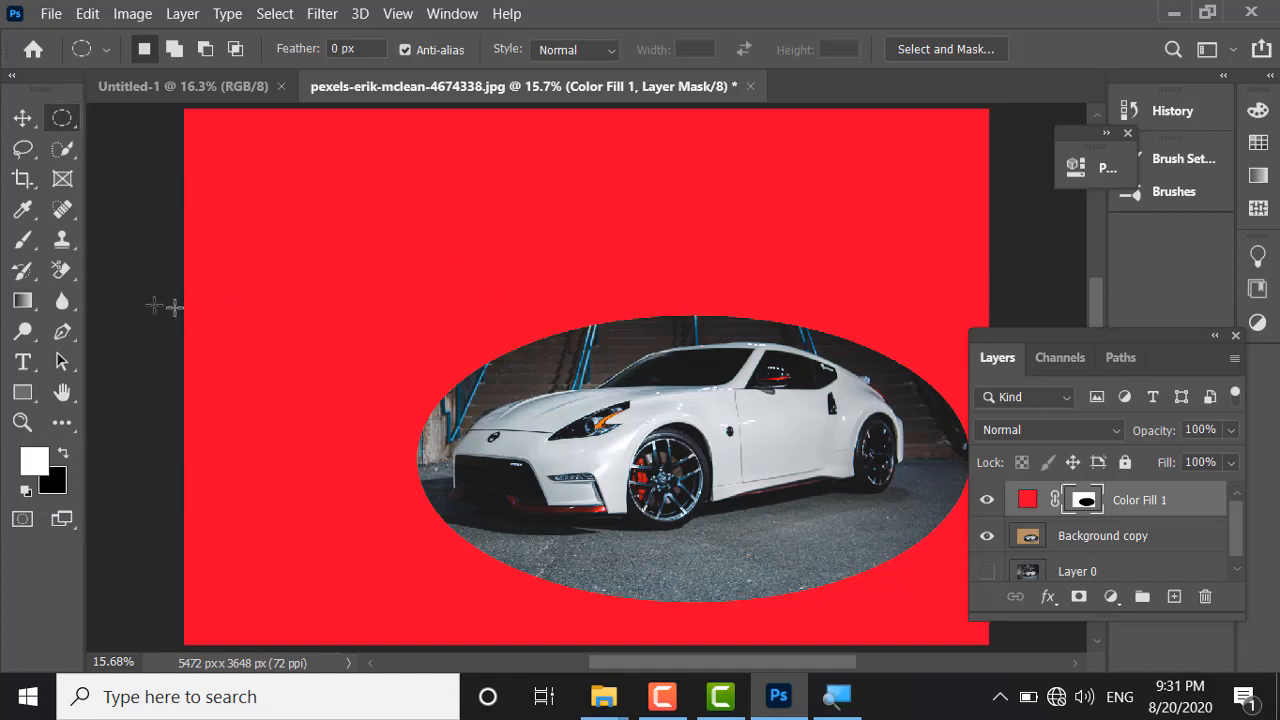
{"action": "left_click", "coordinate": [36, 243]}
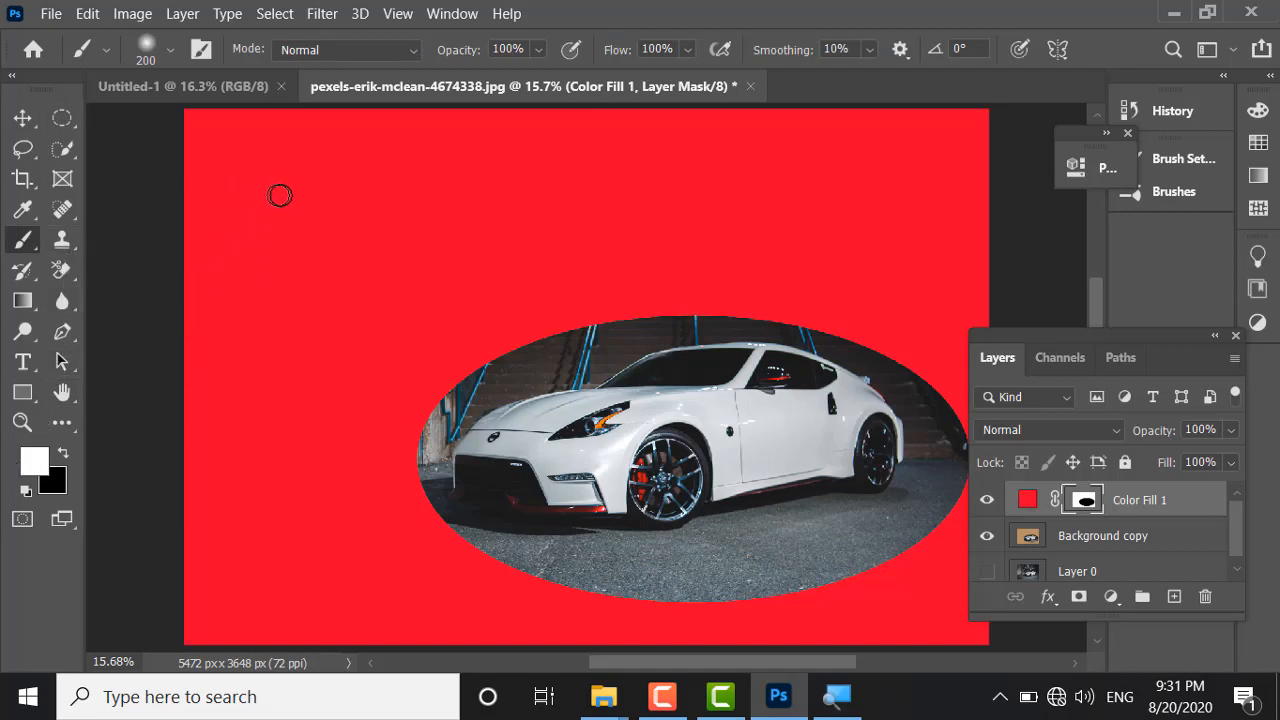
{"action": "left_click", "coordinate": [558, 380]}
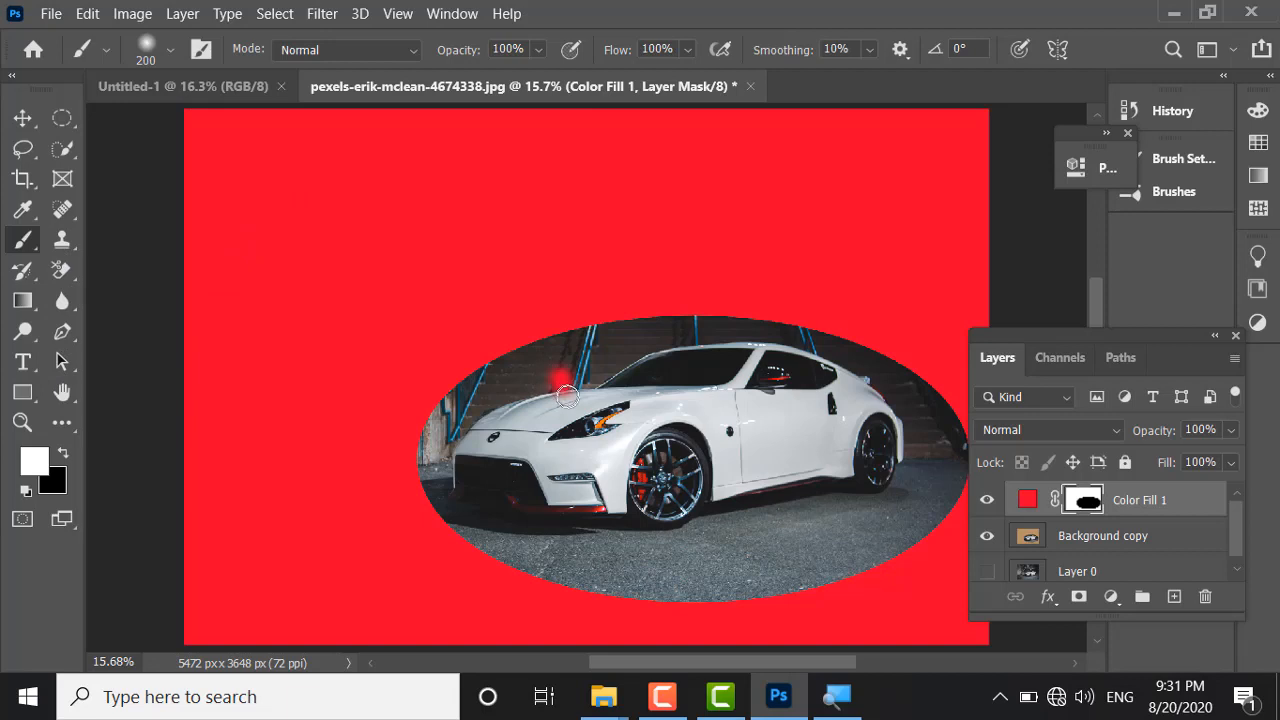
{"action": "mouse_move", "coordinate": [567, 397]}
{"action": "left_mouse_down"}
{"action": "mouse_move", "coordinate": [566, 457]}
{"action": "mouse_move", "coordinate": [537, 487]}
{"action": "mouse_move", "coordinate": [511, 494]}
{"action": "mouse_move", "coordinate": [466, 472]}
{"action": "mouse_move", "coordinate": [480, 417]}
{"action": "mouse_move", "coordinate": [524, 369]}
{"action": "mouse_move", "coordinate": [586, 372]}
{"action": "mouse_move", "coordinate": [622, 428]}
{"action": "mouse_move", "coordinate": [624, 465]}
{"action": "left_mouse_up"}
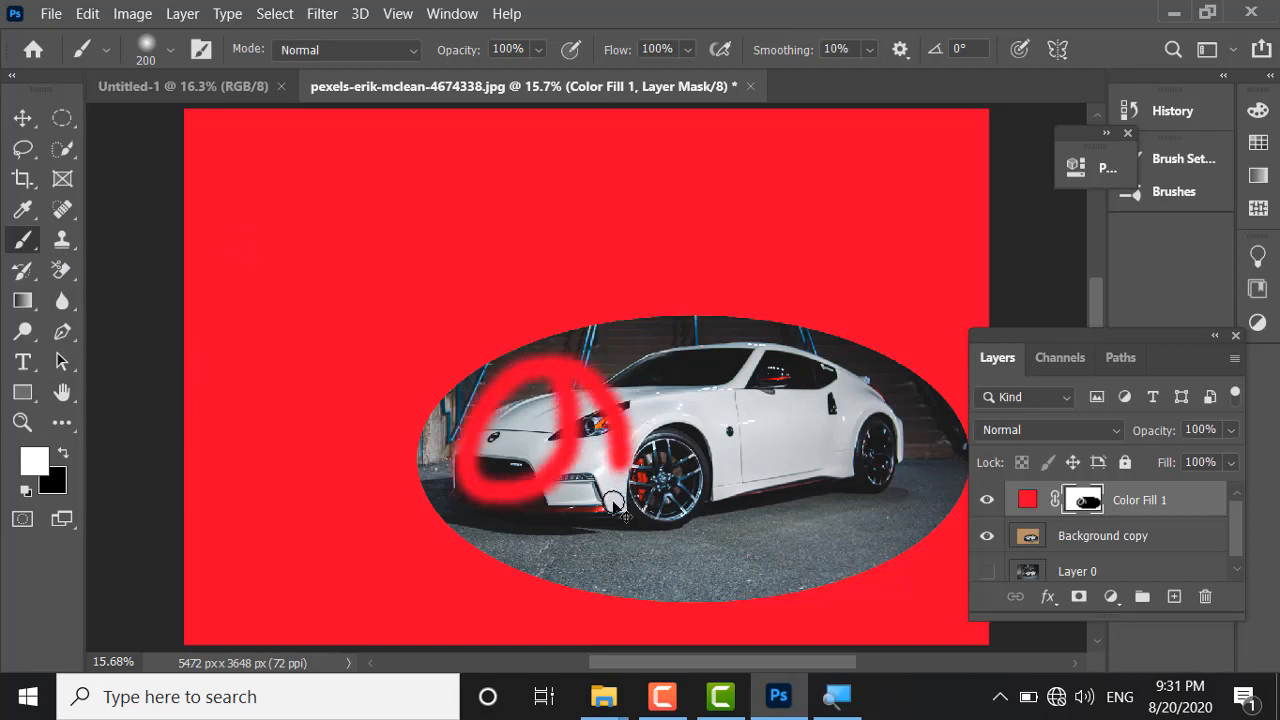
{"action": "key", "text": "ctrl+z"}
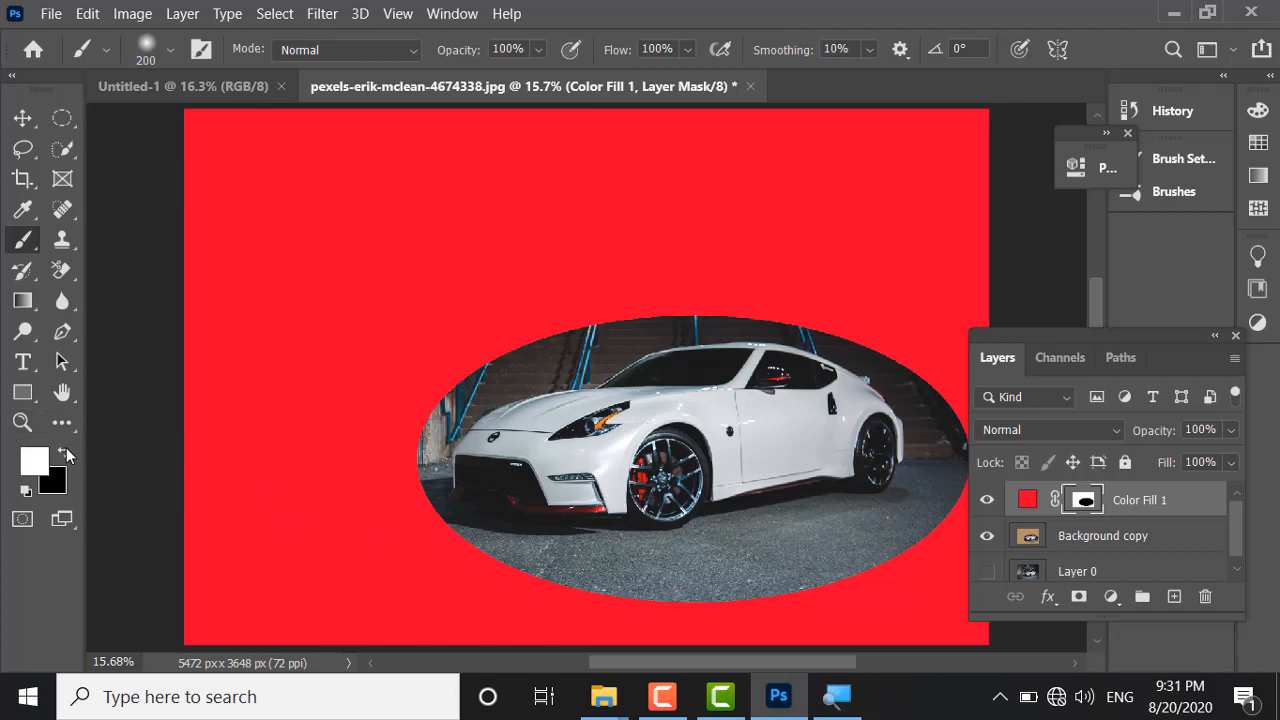
Step: Make black the foreground color and brush wavy strokes on the Color Fill 1 mask across the red area above the car
{"action": "left_click", "coordinate": [65, 454]}
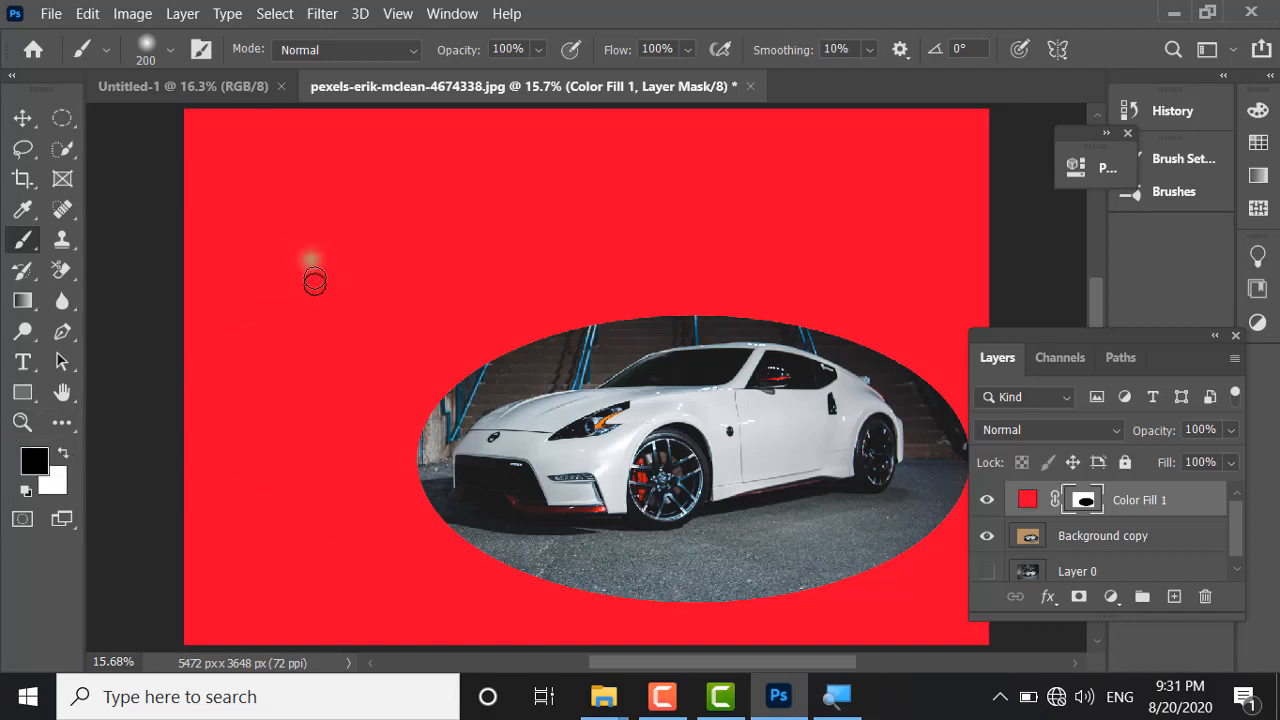
{"action": "mouse_move", "coordinate": [314, 282]}
{"action": "left_mouse_down"}
{"action": "mouse_move", "coordinate": [314, 404]}
{"action": "mouse_move", "coordinate": [378, 217]}
{"action": "mouse_move", "coordinate": [436, 173]}
{"action": "mouse_move", "coordinate": [435, 300]}
{"action": "mouse_move", "coordinate": [367, 321]}
{"action": "left_mouse_up"}
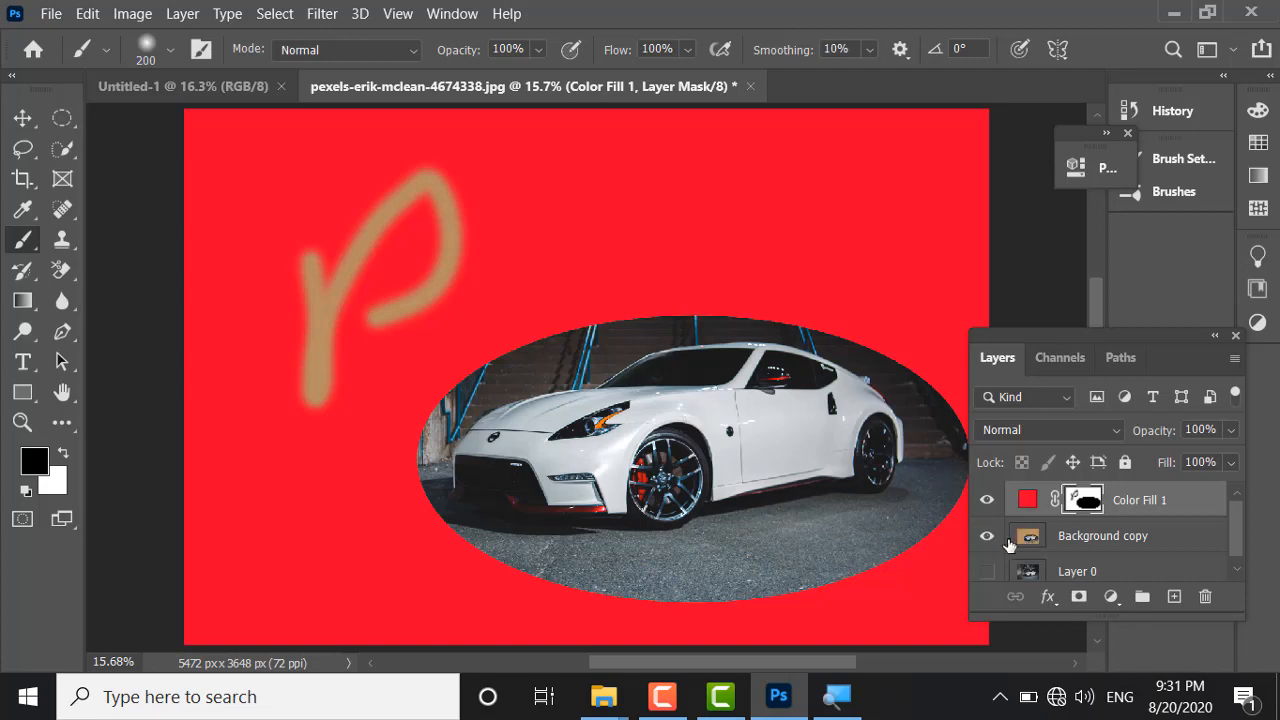
{"action": "mouse_move", "coordinate": [516, 330]}
{"action": "left_mouse_down"}
{"action": "mouse_move", "coordinate": [435, 358]}
{"action": "mouse_move", "coordinate": [540, 282]}
{"action": "mouse_move", "coordinate": [617, 287]}
{"action": "mouse_move", "coordinate": [768, 215]}
{"action": "left_mouse_up"}
{"action": "left_click_drag", "start_coordinate": [988, 265], "coordinate": [665, 305]}
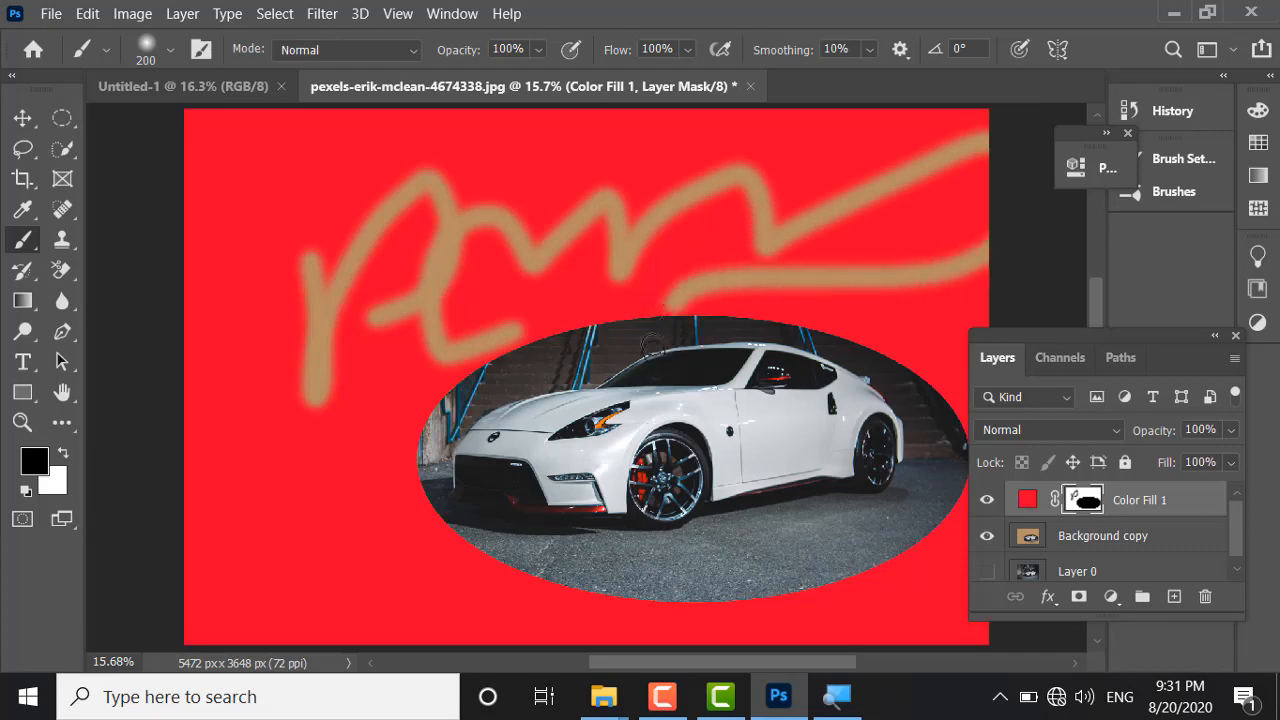
Step: Delete the Background copy layer and make Layer 0 visible so the photo shows through the painted strokes
{"action": "left_click", "coordinate": [1082, 535]}
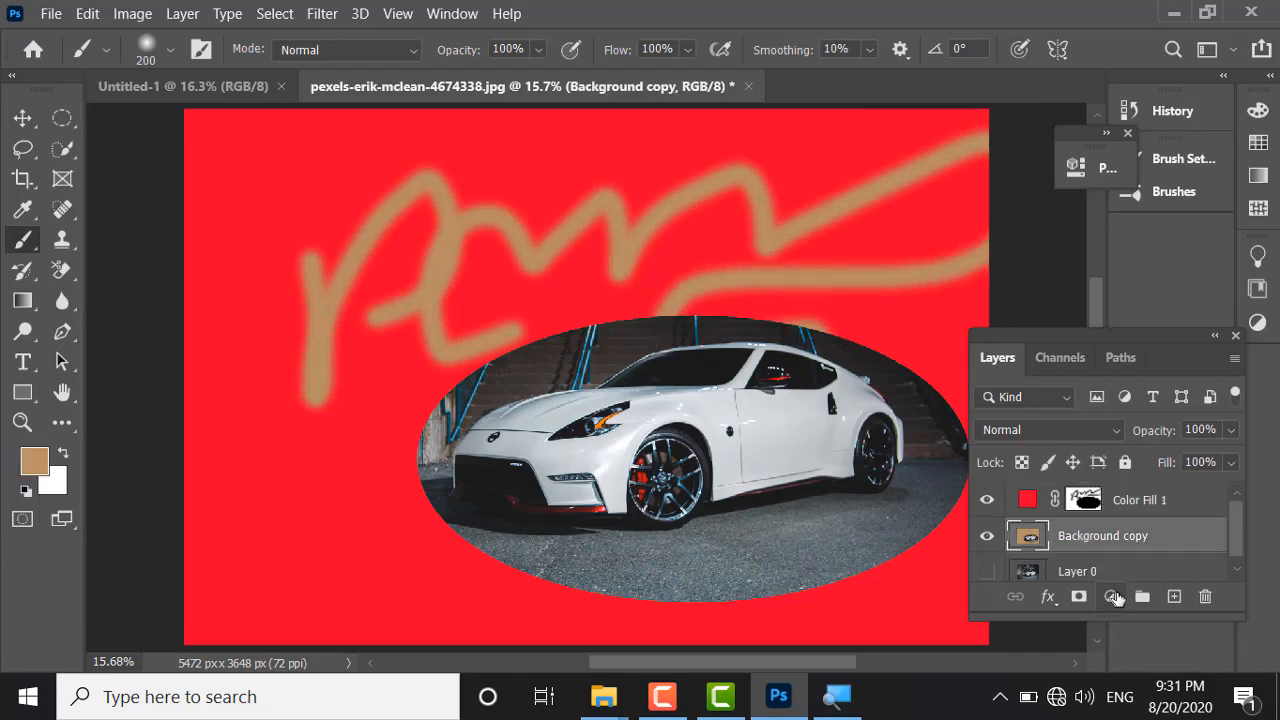
{"action": "left_click", "coordinate": [1205, 597]}
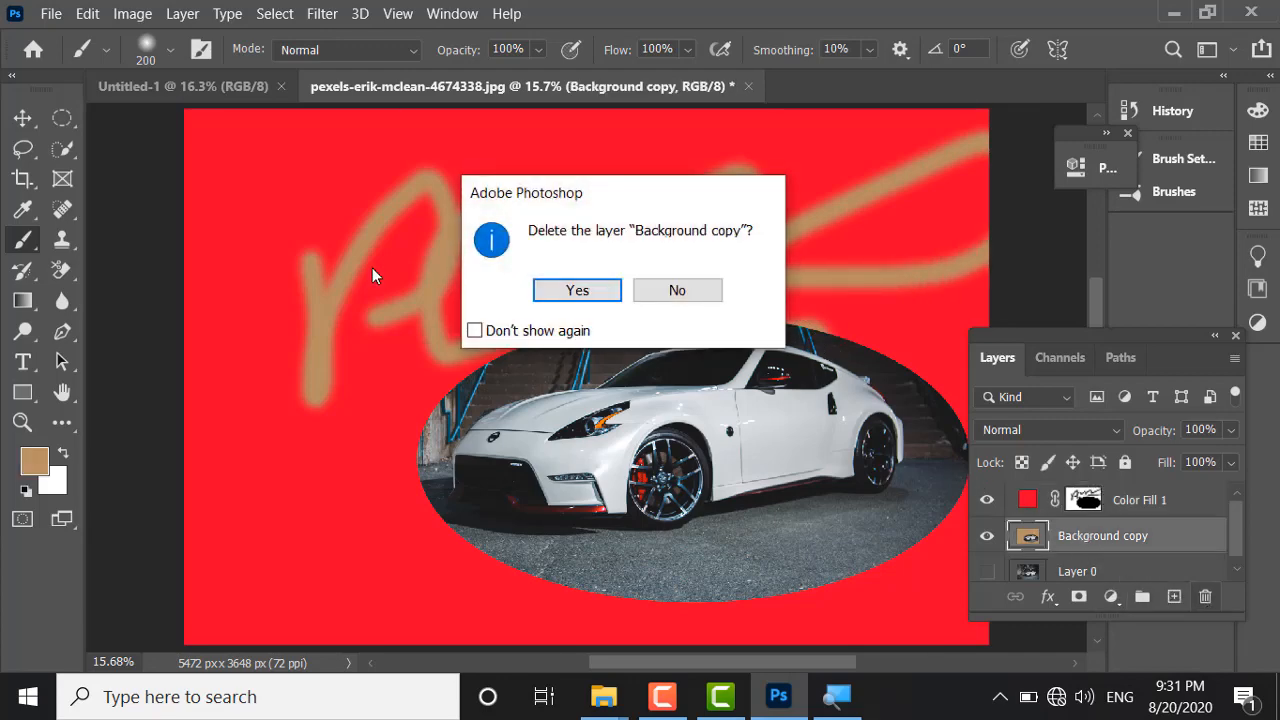
{"action": "left_click", "coordinate": [578, 290]}
{"action": "left_click", "coordinate": [988, 538]}
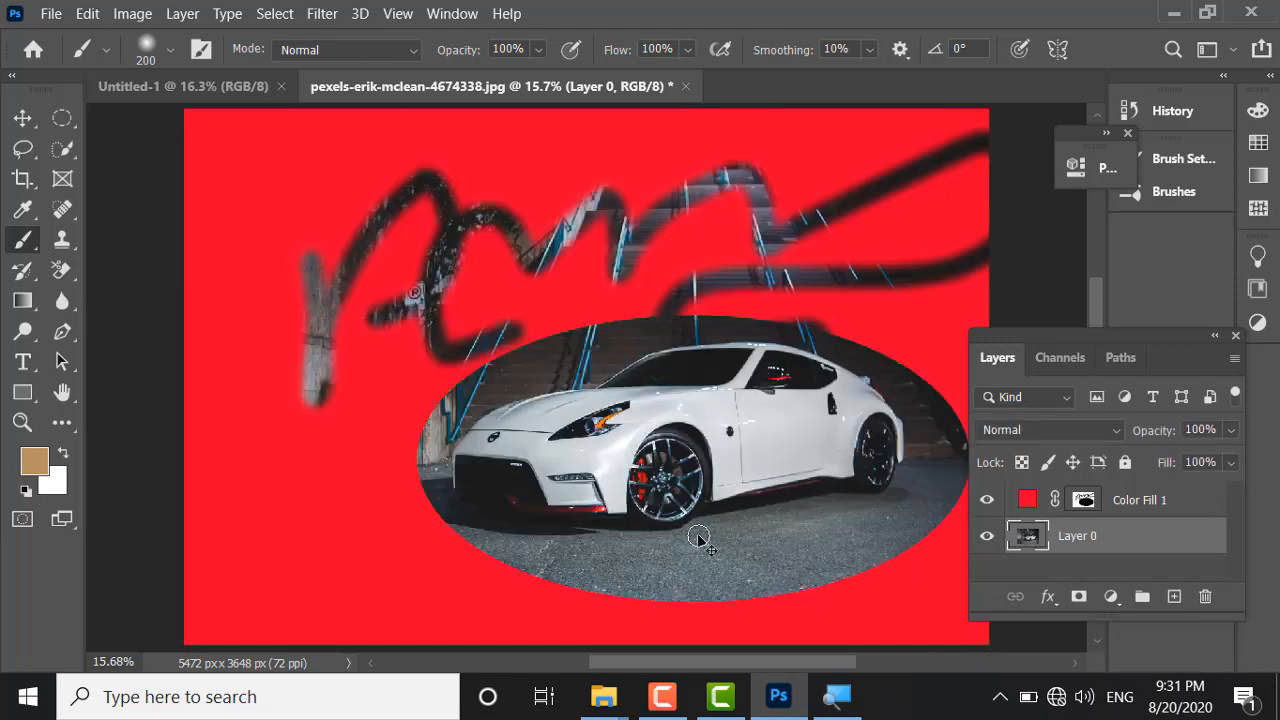
Step: Undo the layer deletion and the black strokes on the Color Fill 1 mask
{"action": "key", "text": "ctrl+z"}
{"action": "key", "text": "ctrl+z"}
{"action": "key", "text": "ctrl+z"}
{"action": "key", "text": "ctrl+z"}
{"action": "key", "text": "ctrl+z"}
{"action": "key", "text": "ctrl+z"}
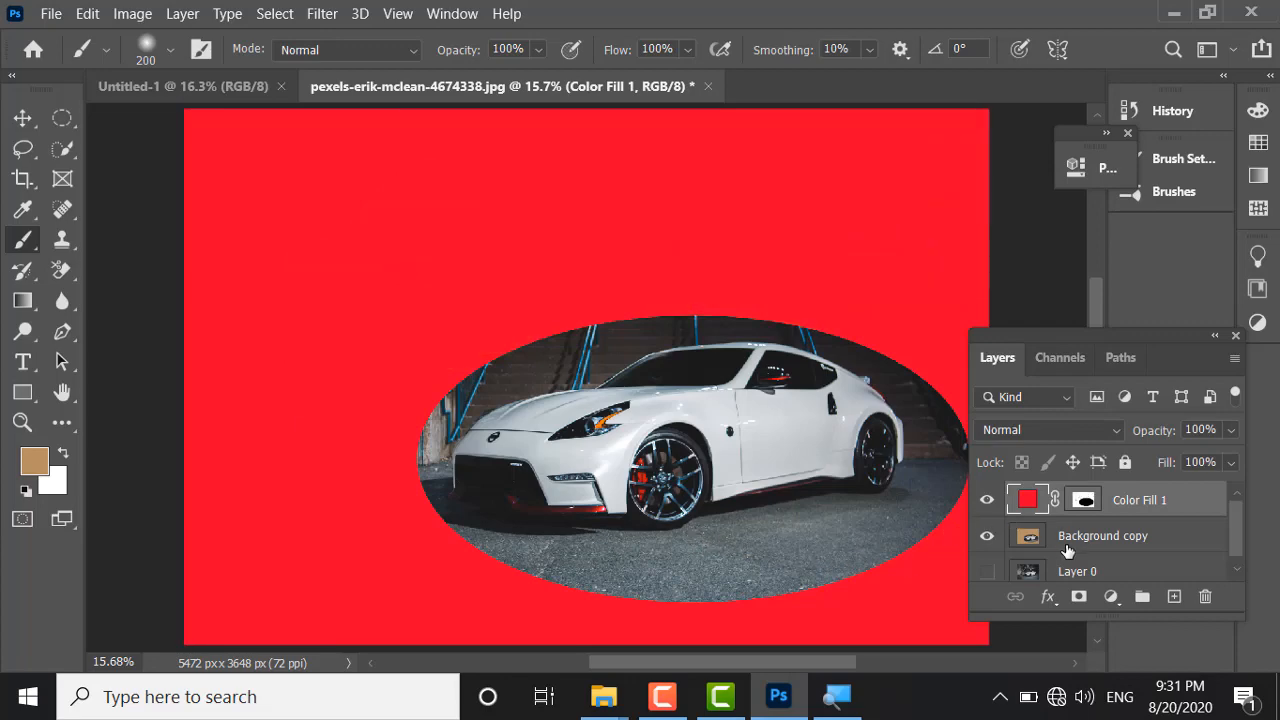
Step: Delete the Background copy layer and make Layer 0 visible, briefly hiding Color Fill 1 to compare
{"action": "left_click", "coordinate": [1134, 538]}
{"action": "left_click", "coordinate": [1207, 600]}
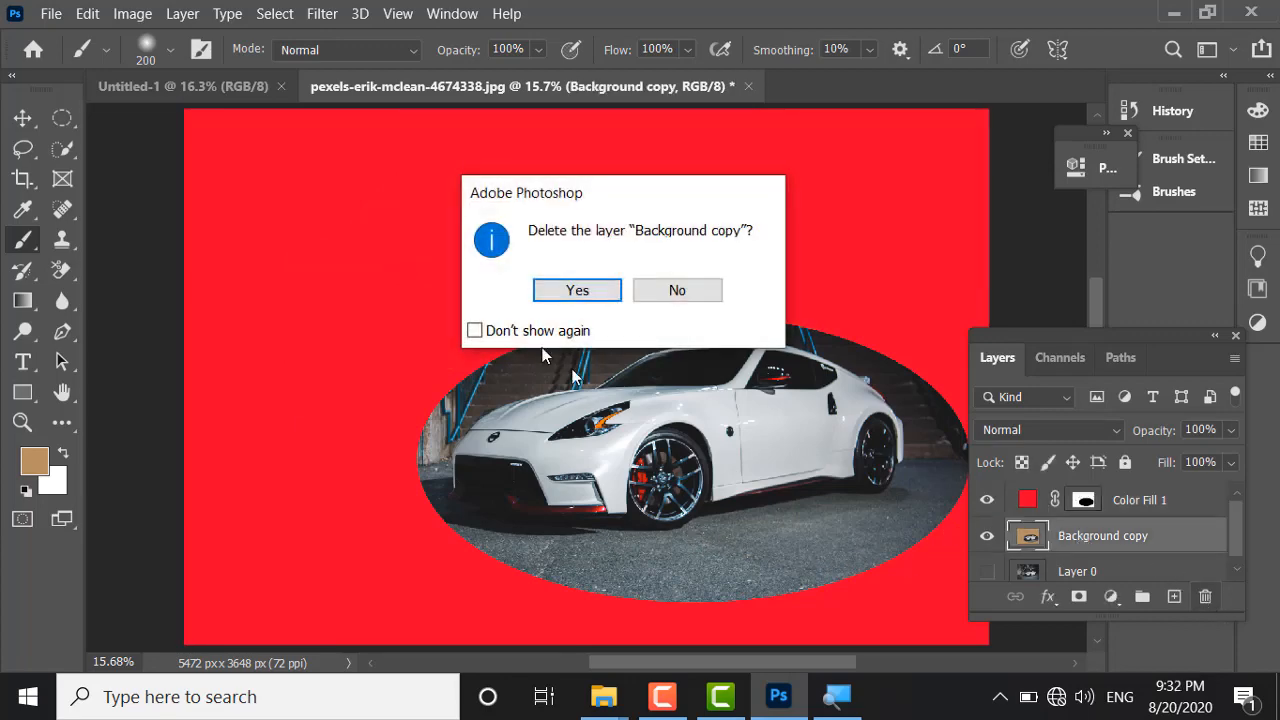
{"action": "left_click", "coordinate": [571, 448]}
{"action": "left_click", "coordinate": [988, 537]}
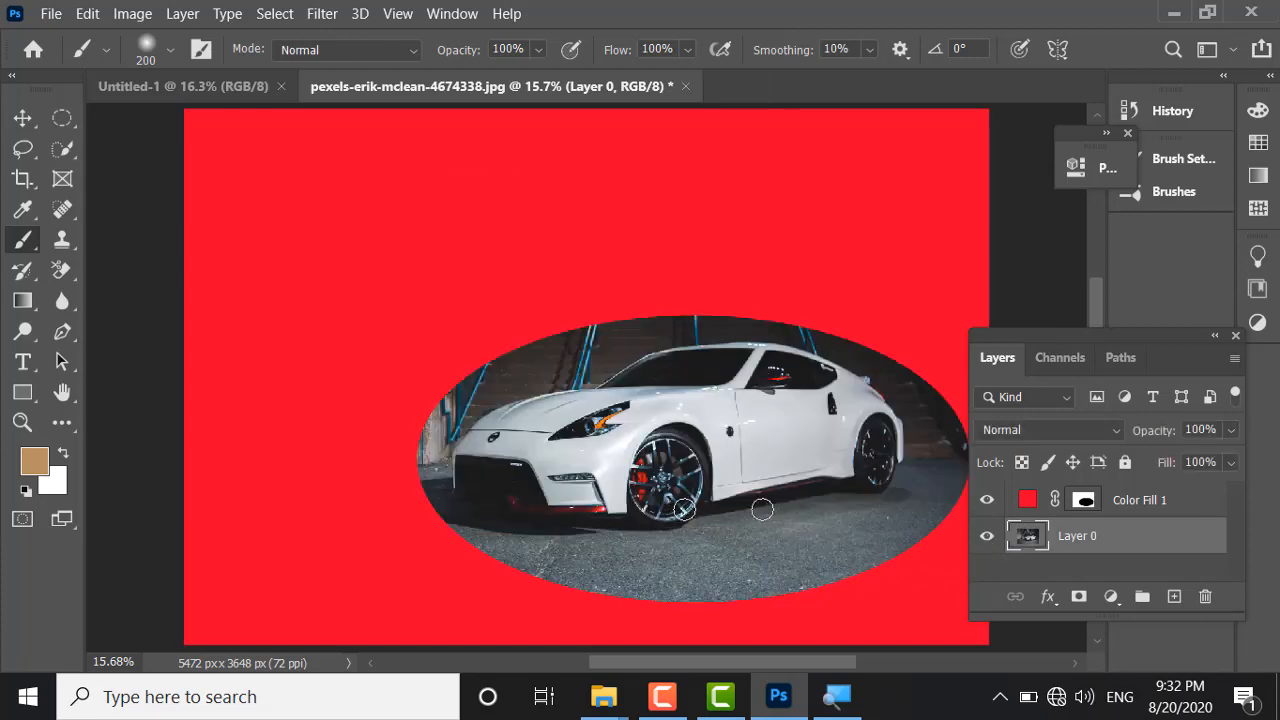
{"action": "left_click", "coordinate": [986, 500]}
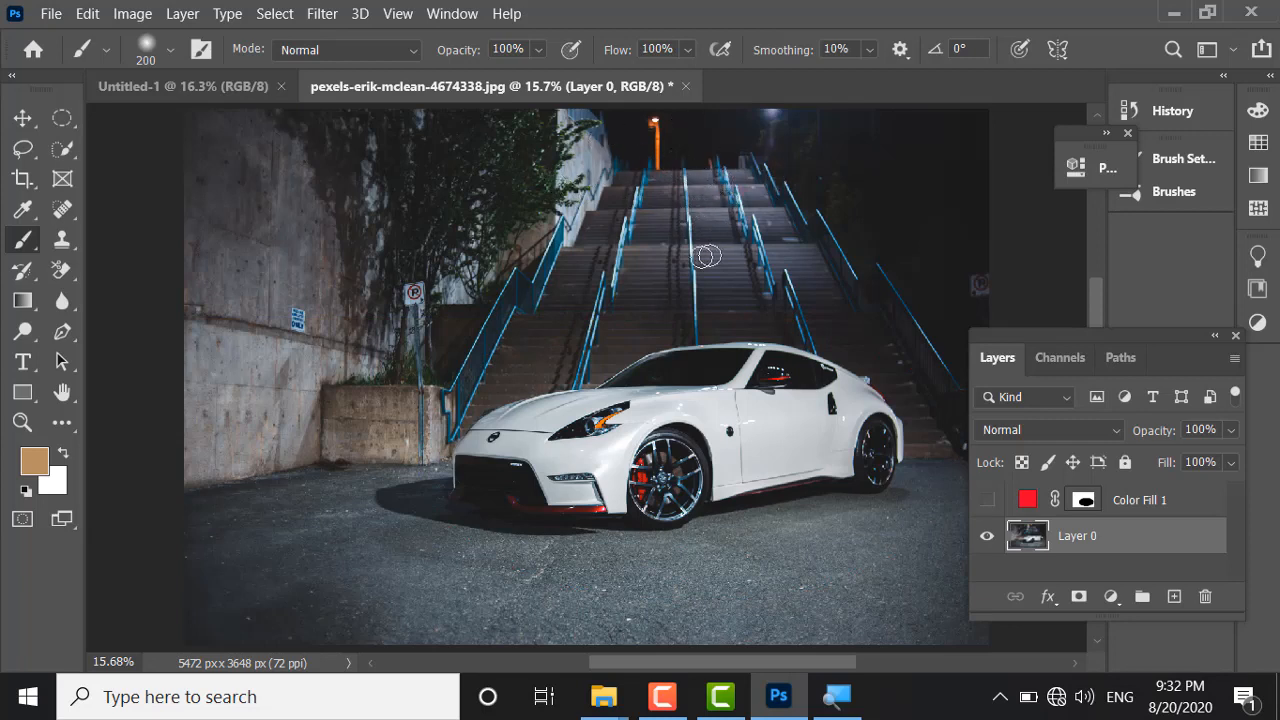
{"action": "left_click", "coordinate": [986, 500]}
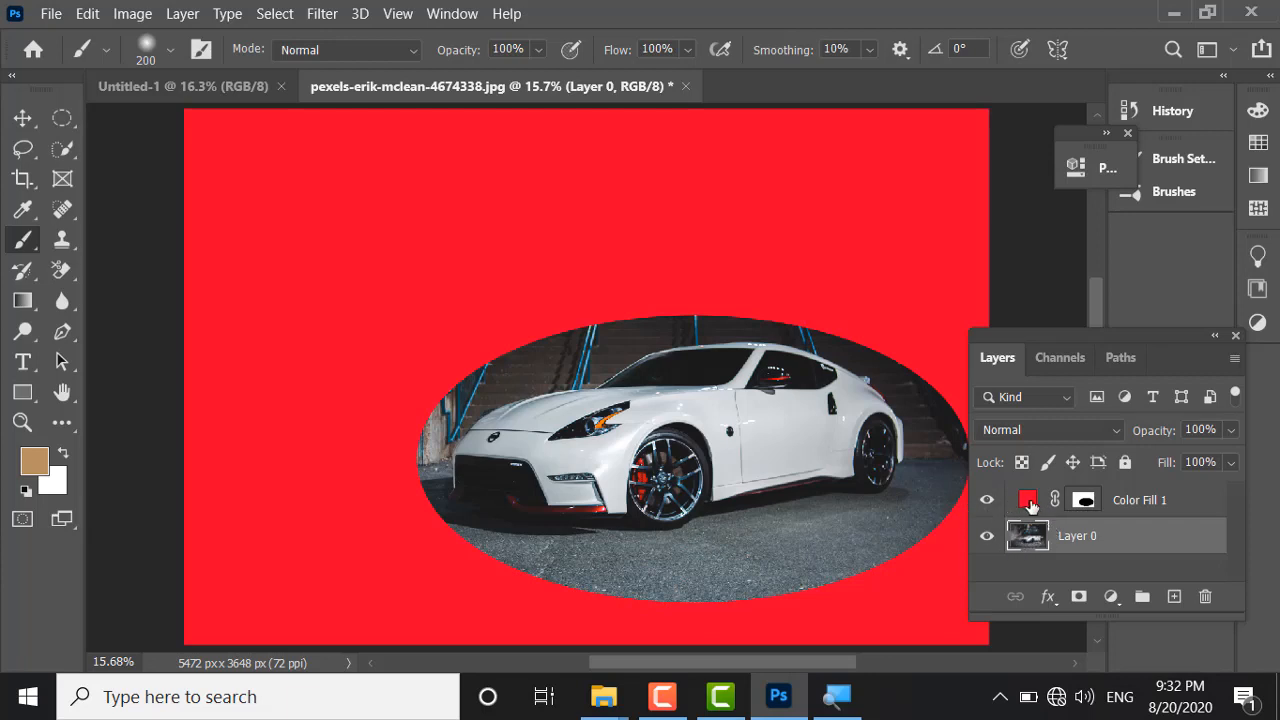
Step: Paint black wavy strokes on the Color Fill 1 mask above and to the left of the car to reveal the photo
{"action": "left_click", "coordinate": [1085, 500]}
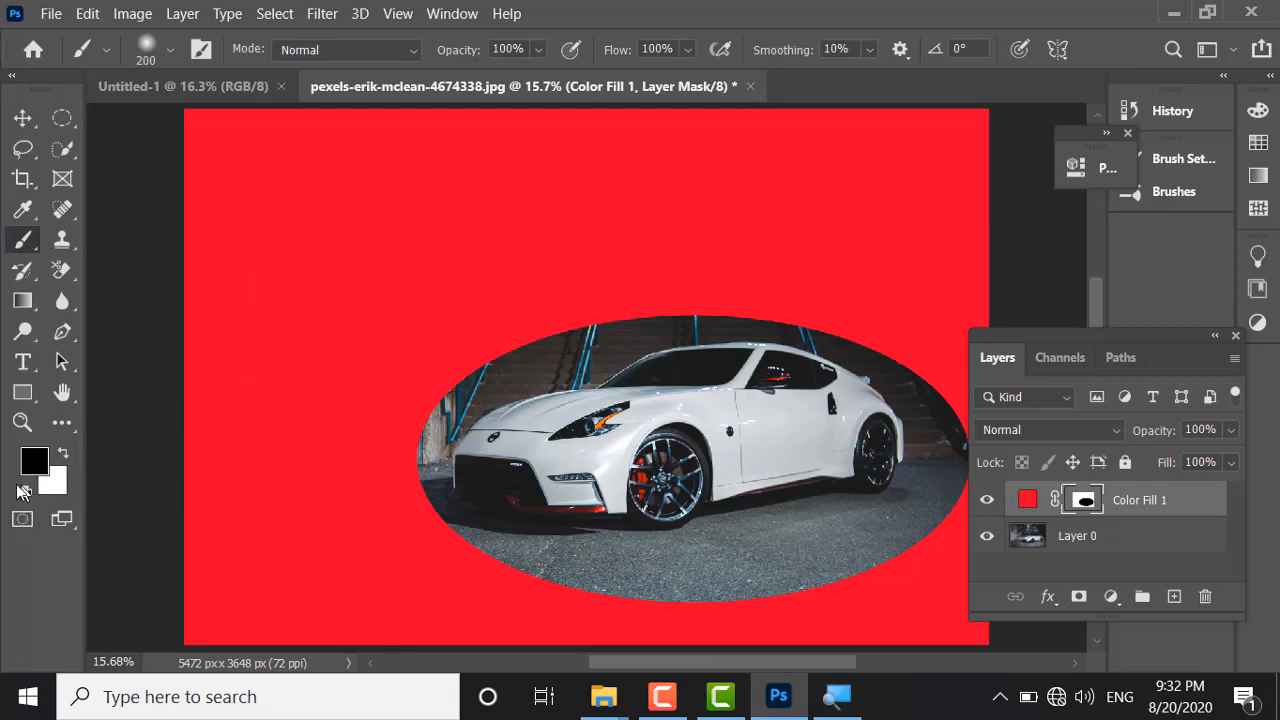
{"action": "mouse_move", "coordinate": [340, 222]}
{"action": "left_mouse_down"}
{"action": "mouse_move", "coordinate": [354, 287]}
{"action": "mouse_move", "coordinate": [406, 217]}
{"action": "mouse_move", "coordinate": [463, 191]}
{"action": "mouse_move", "coordinate": [506, 266]}
{"action": "mouse_move", "coordinate": [548, 243]}
{"action": "mouse_move", "coordinate": [595, 171]}
{"action": "mouse_move", "coordinate": [657, 230]}
{"action": "mouse_move", "coordinate": [845, 191]}
{"action": "mouse_move", "coordinate": [894, 264]}
{"action": "mouse_move", "coordinate": [933, 270]}
{"action": "mouse_move", "coordinate": [966, 230]}
{"action": "left_mouse_up"}
{"action": "mouse_move", "coordinate": [346, 297]}
{"action": "left_mouse_down"}
{"action": "mouse_move", "coordinate": [421, 264]}
{"action": "mouse_move", "coordinate": [451, 221]}
{"action": "mouse_move", "coordinate": [469, 223]}
{"action": "mouse_move", "coordinate": [493, 298]}
{"action": "mouse_move", "coordinate": [559, 278]}
{"action": "mouse_move", "coordinate": [587, 213]}
{"action": "mouse_move", "coordinate": [619, 220]}
{"action": "mouse_move", "coordinate": [680, 280]}
{"action": "mouse_move", "coordinate": [735, 285]}
{"action": "mouse_move", "coordinate": [825, 221]}
{"action": "mouse_move", "coordinate": [880, 287]}
{"action": "mouse_move", "coordinate": [916, 281]}
{"action": "mouse_move", "coordinate": [940, 256]}
{"action": "left_mouse_up"}
{"action": "mouse_move", "coordinate": [290, 276]}
{"action": "left_mouse_down"}
{"action": "mouse_move", "coordinate": [304, 370]}
{"action": "mouse_move", "coordinate": [339, 415]}
{"action": "mouse_move", "coordinate": [259, 544]}
{"action": "mouse_move", "coordinate": [260, 589]}
{"action": "mouse_move", "coordinate": [309, 608]}
{"action": "mouse_move", "coordinate": [327, 632]}
{"action": "mouse_move", "coordinate": [372, 641]}
{"action": "mouse_move", "coordinate": [375, 625]}
{"action": "mouse_move", "coordinate": [331, 570]}
{"action": "mouse_move", "coordinate": [374, 331]}
{"action": "mouse_move", "coordinate": [322, 280]}
{"action": "mouse_move", "coordinate": [306, 234]}
{"action": "left_mouse_up"}
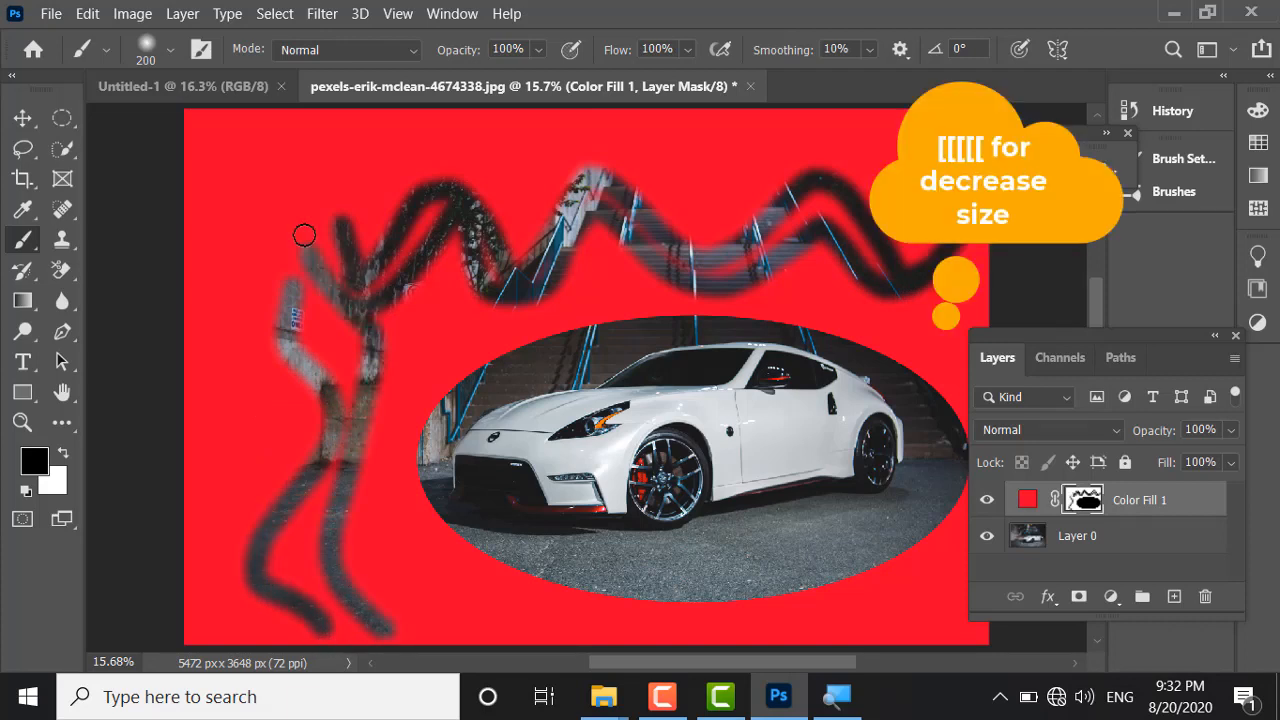
{"action": "mouse_move", "coordinate": [233, 255]}
{"action": "left_mouse_down"}
{"action": "mouse_move", "coordinate": [246, 380]}
{"action": "mouse_move", "coordinate": [205, 550]}
{"action": "left_mouse_up"}
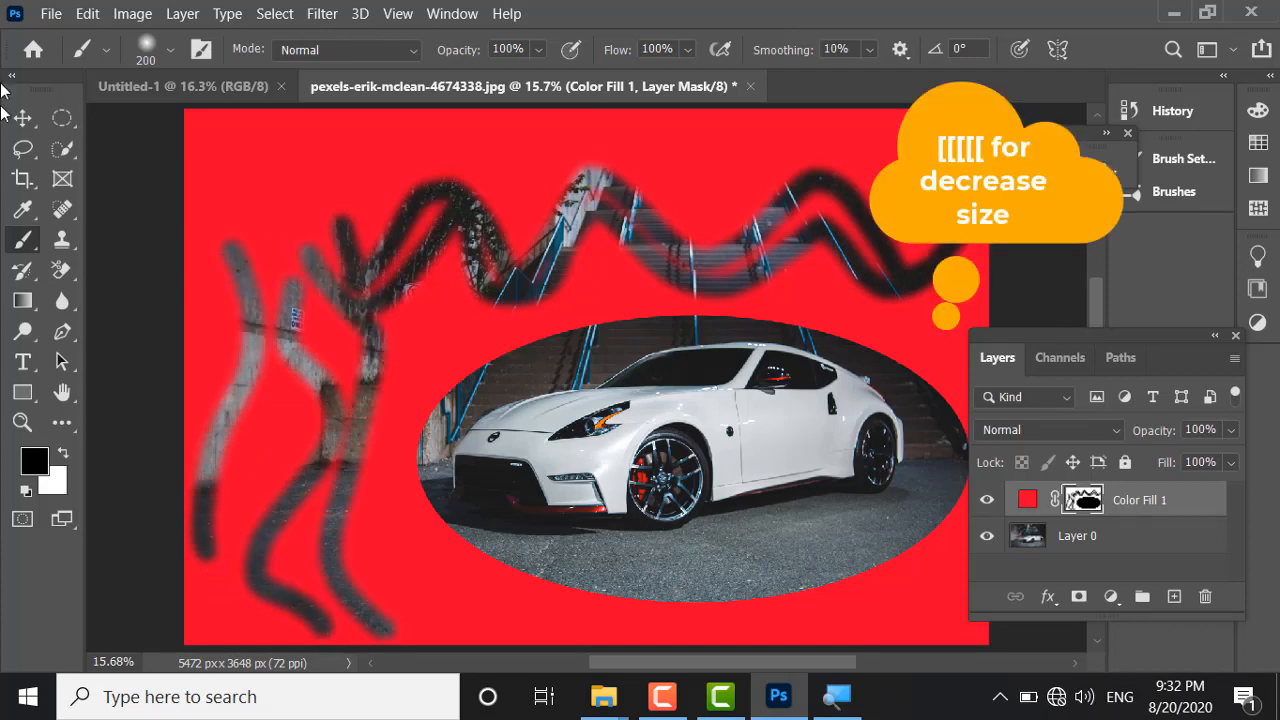
Step: Draw an elliptical marquee in the upper-left of the image and paint black inside it on the mask with a size 1400 brush
{"action": "left_click", "coordinate": [69, 119]}
{"action": "left_click_drag", "start_coordinate": [225, 138], "coordinate": [519, 347]}
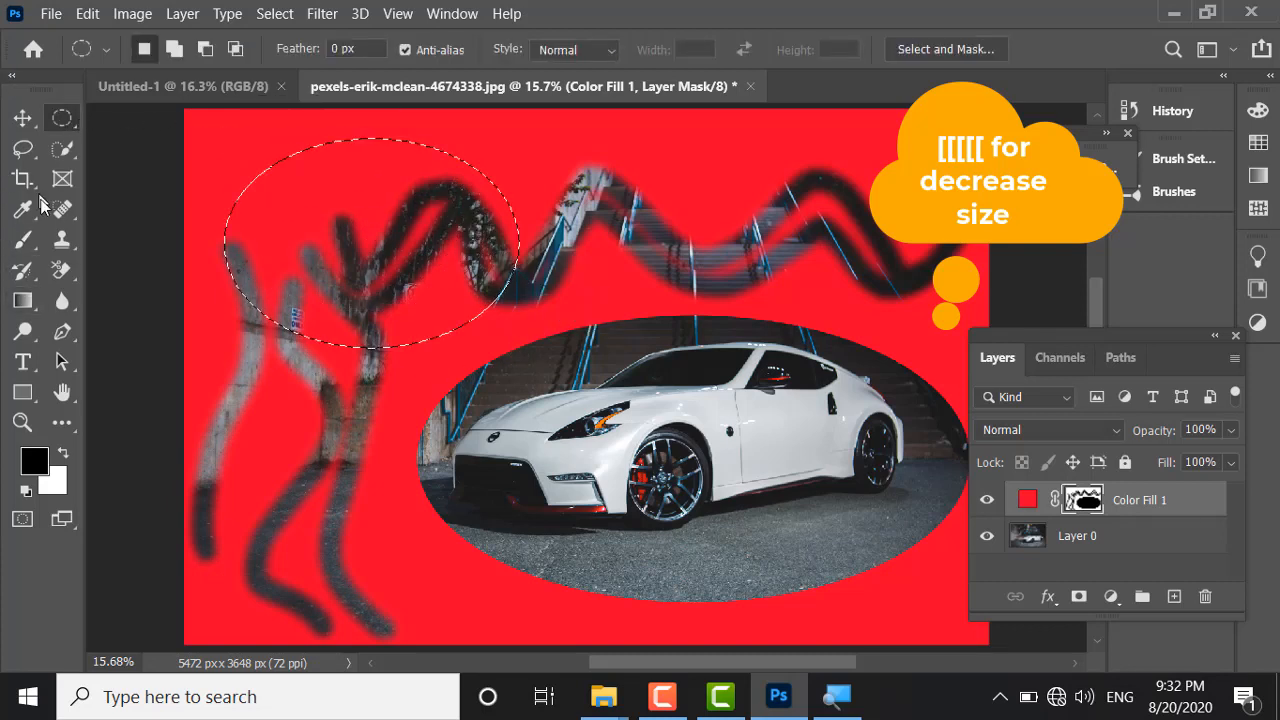
{"action": "left_click", "coordinate": [22, 240]}
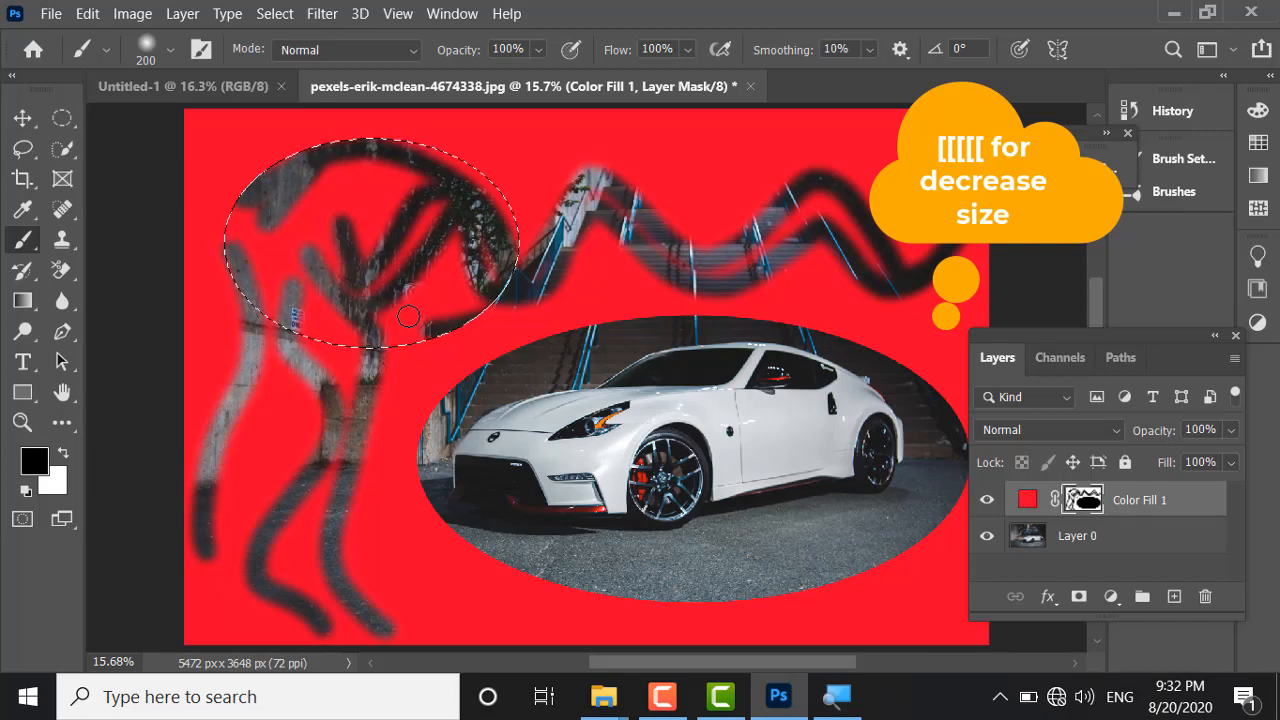
{"action": "key", "text": "ctrl+z"}
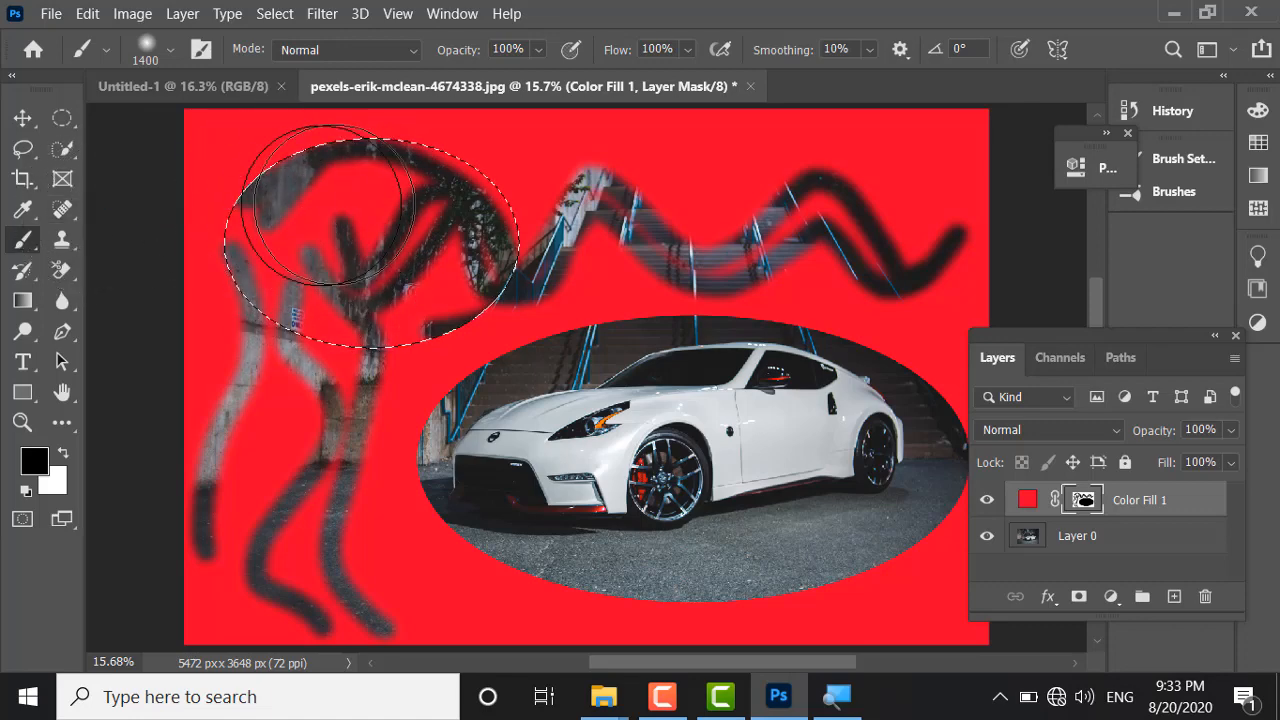
{"action": "mouse_move", "coordinate": [337, 206]}
{"action": "left_mouse_down"}
{"action": "mouse_move", "coordinate": [440, 225]}
{"action": "mouse_move", "coordinate": [325, 260]}
{"action": "mouse_move", "coordinate": [370, 190]}
{"action": "mouse_move", "coordinate": [386, 330]}
{"action": "mouse_move", "coordinate": [429, 223]}
{"action": "mouse_move", "coordinate": [215, 320]}
{"action": "left_mouse_up"}
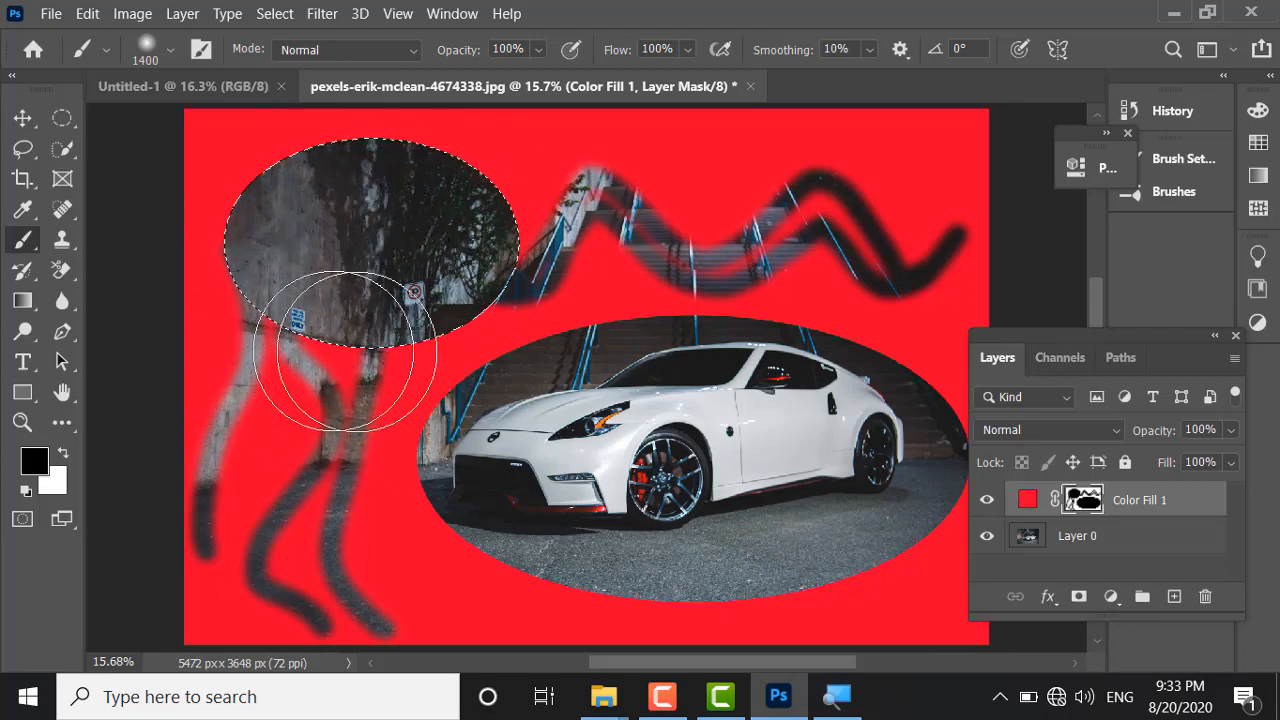
Step: Deselect the elliptical selection and swap the colors so white is the foreground
{"action": "left_click", "coordinate": [22, 118]}
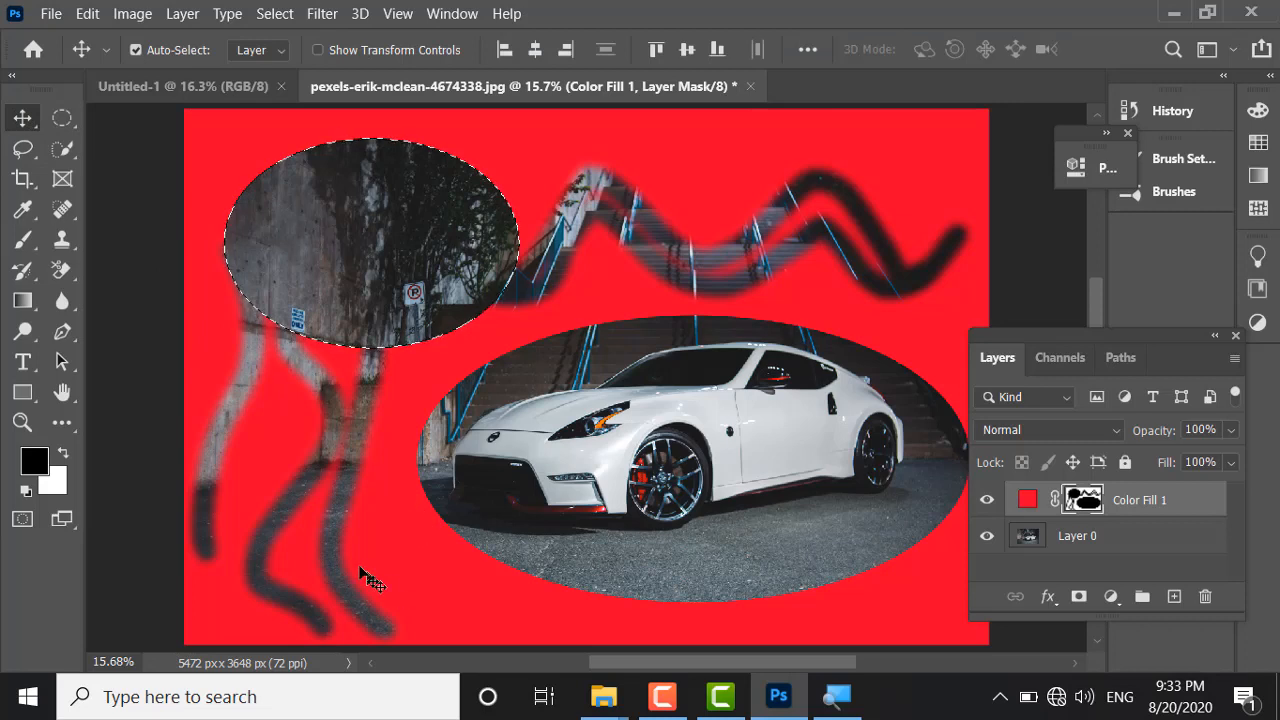
{"action": "key", "text": "ctrl+d"}
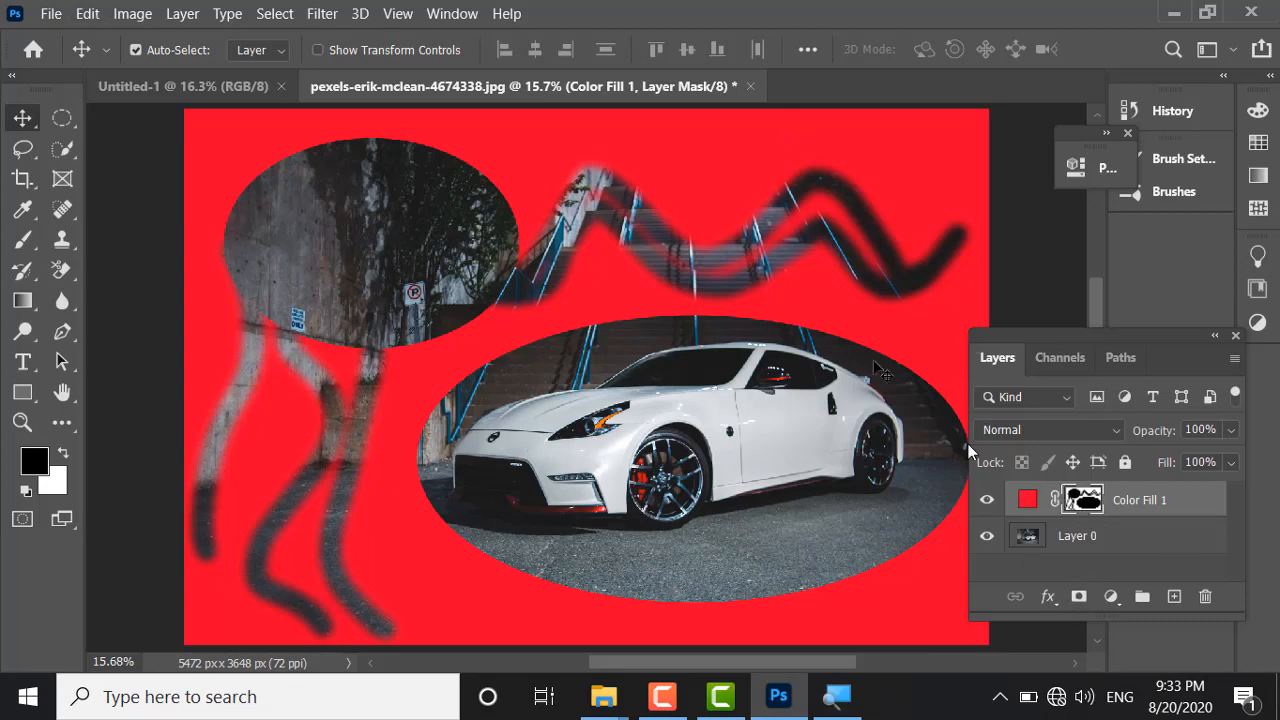
{"action": "left_click", "coordinate": [64, 453]}
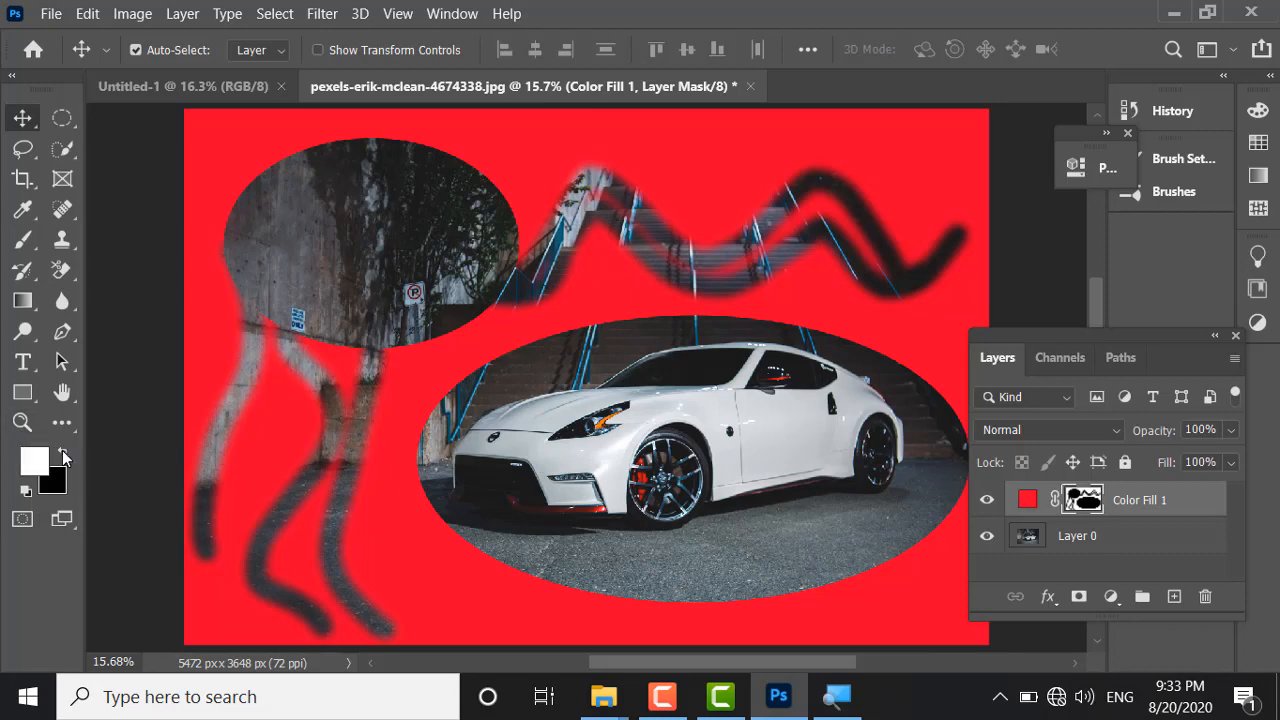
Step: Paint white with the size 1400 brush on the Color Fill 1 mask to cover the wavy strokes above and left of the car
{"action": "left_click", "coordinate": [22, 239]}
{"action": "mouse_move", "coordinate": [913, 207]}
{"action": "left_mouse_down"}
{"action": "mouse_move", "coordinate": [780, 200]}
{"action": "mouse_move", "coordinate": [857, 243]}
{"action": "mouse_move", "coordinate": [914, 177]}
{"action": "mouse_move", "coordinate": [966, 263]}
{"action": "mouse_move", "coordinate": [731, 160]}
{"action": "mouse_move", "coordinate": [731, 223]}
{"action": "mouse_move", "coordinate": [671, 177]}
{"action": "mouse_move", "coordinate": [651, 215]}
{"action": "mouse_move", "coordinate": [654, 203]}
{"action": "mouse_move", "coordinate": [777, 171]}
{"action": "mouse_move", "coordinate": [586, 171]}
{"action": "mouse_move", "coordinate": [599, 239]}
{"action": "mouse_move", "coordinate": [651, 171]}
{"action": "mouse_move", "coordinate": [586, 163]}
{"action": "left_mouse_up"}
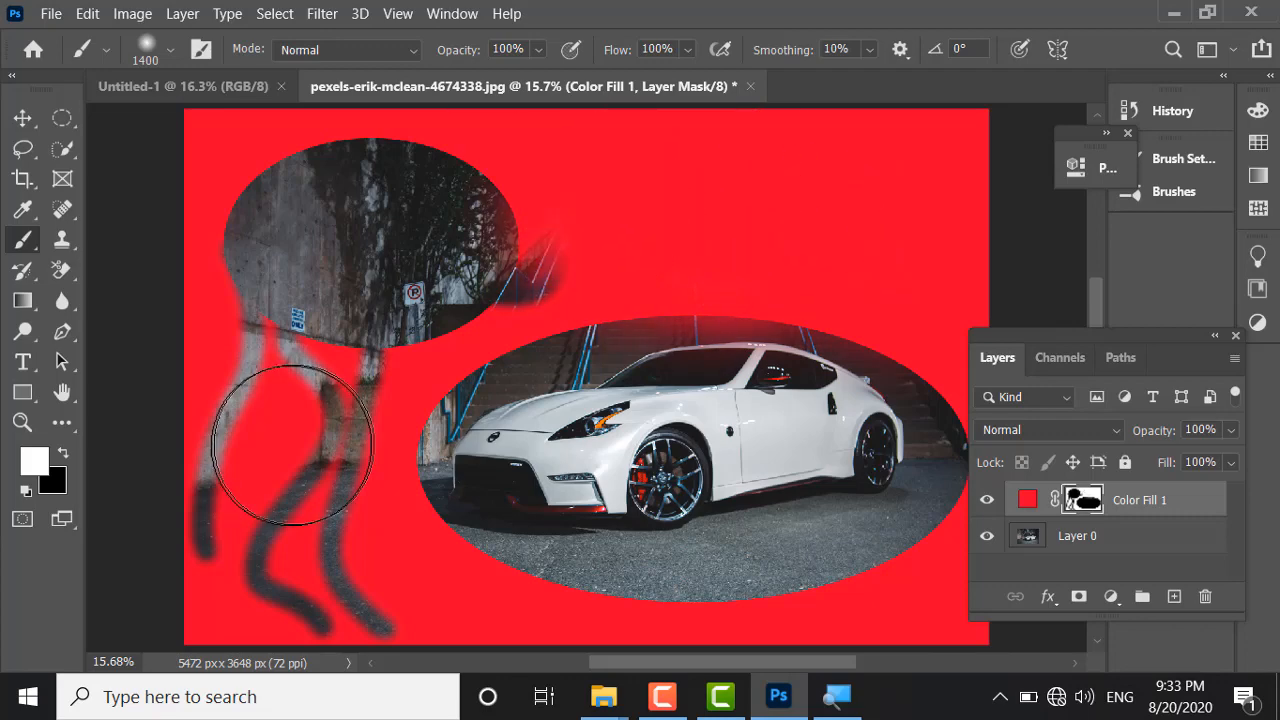
{"action": "mouse_move", "coordinate": [240, 407]}
{"action": "left_mouse_down"}
{"action": "mouse_move", "coordinate": [306, 559]}
{"action": "mouse_move", "coordinate": [355, 479]}
{"action": "mouse_move", "coordinate": [347, 424]}
{"action": "mouse_move", "coordinate": [286, 381]}
{"action": "mouse_move", "coordinate": [258, 546]}
{"action": "mouse_move", "coordinate": [334, 654]}
{"action": "mouse_move", "coordinate": [357, 614]}
{"action": "mouse_move", "coordinate": [214, 486]}
{"action": "mouse_move", "coordinate": [275, 499]}
{"action": "mouse_move", "coordinate": [486, 686]}
{"action": "left_mouse_up"}
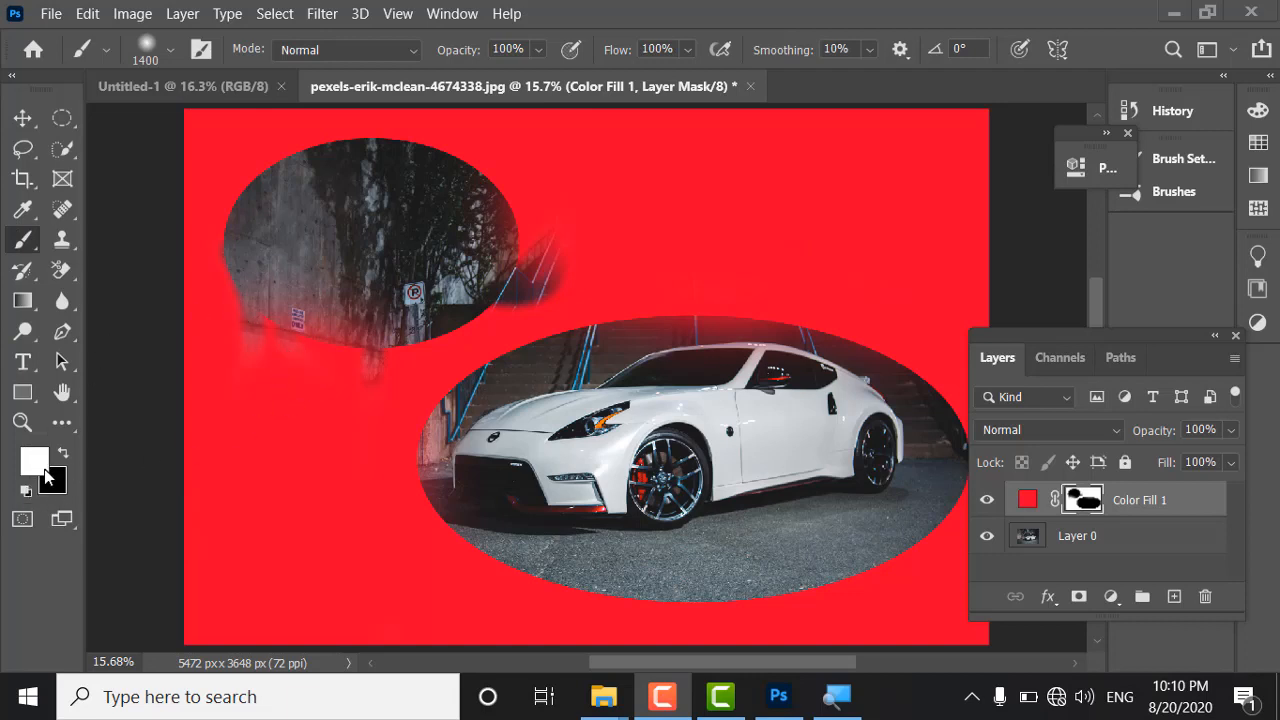
{"action": "left_click", "coordinate": [28, 494]}
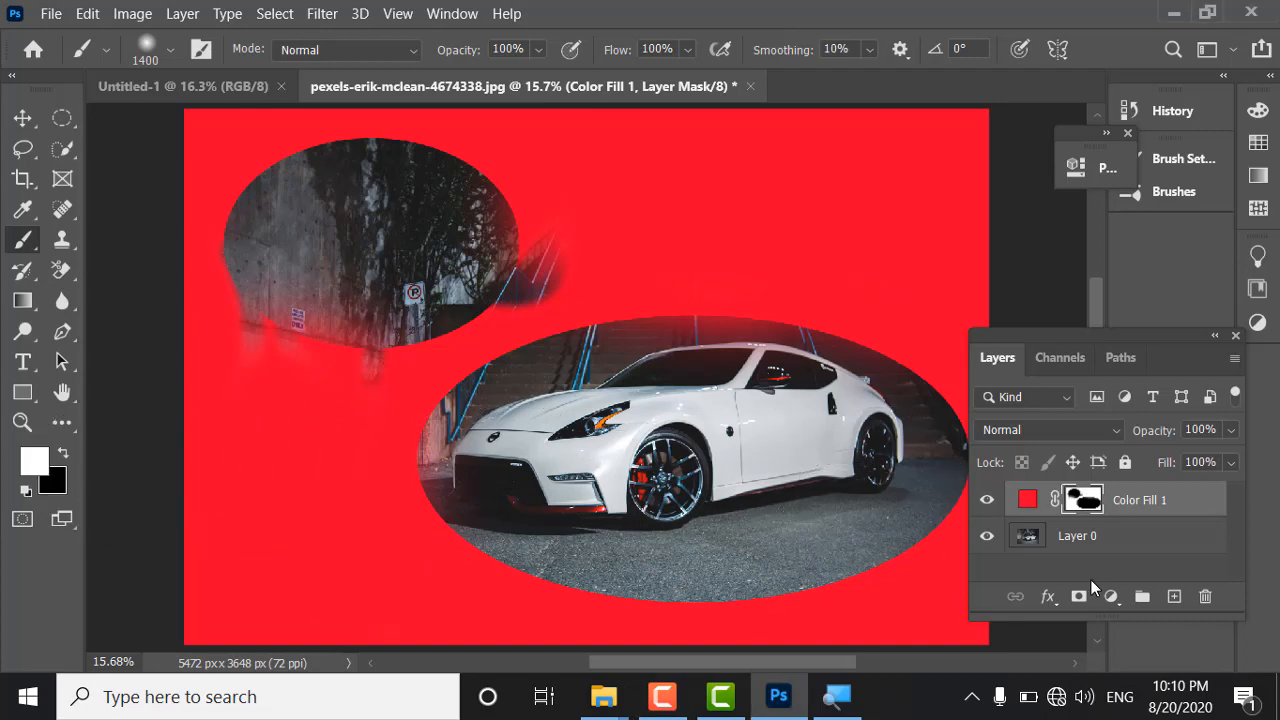
Step: Scale the Color Fill 1 layer with its mask to 68.40% using Free Transform and apply the transformation
{"action": "left_click", "coordinate": [1035, 502]}
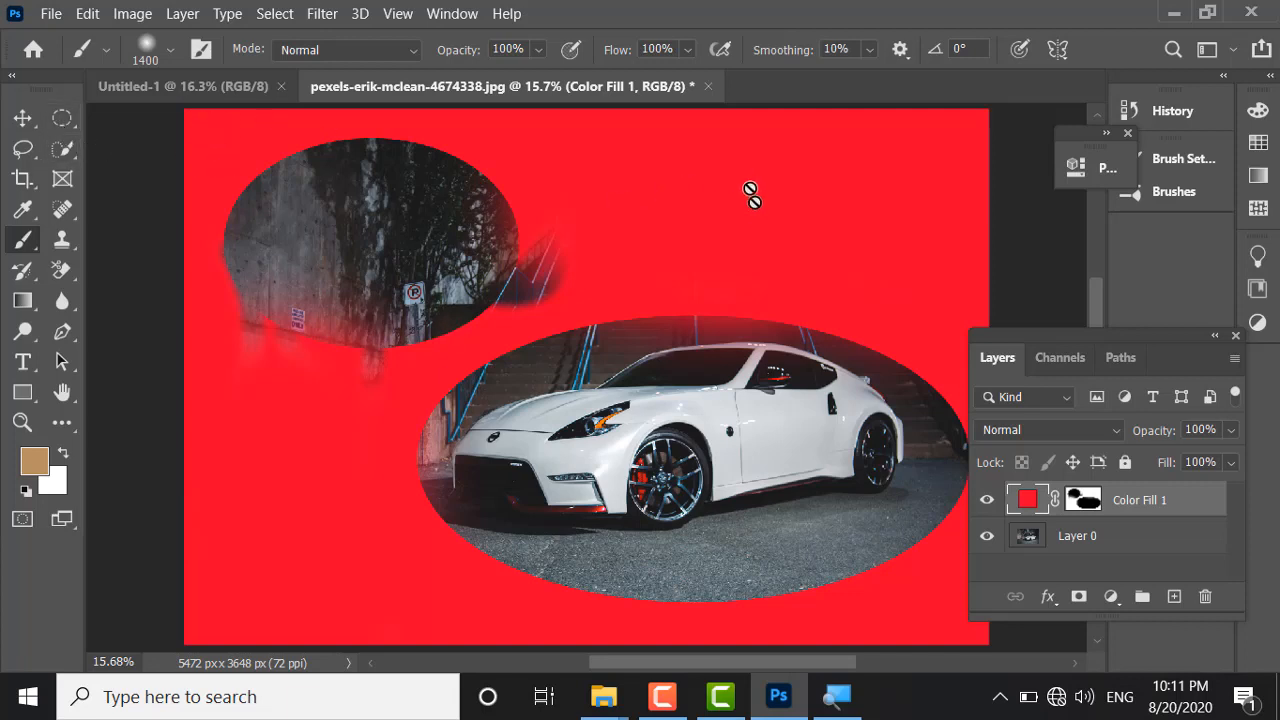
{"action": "left_click", "coordinate": [27, 119]}
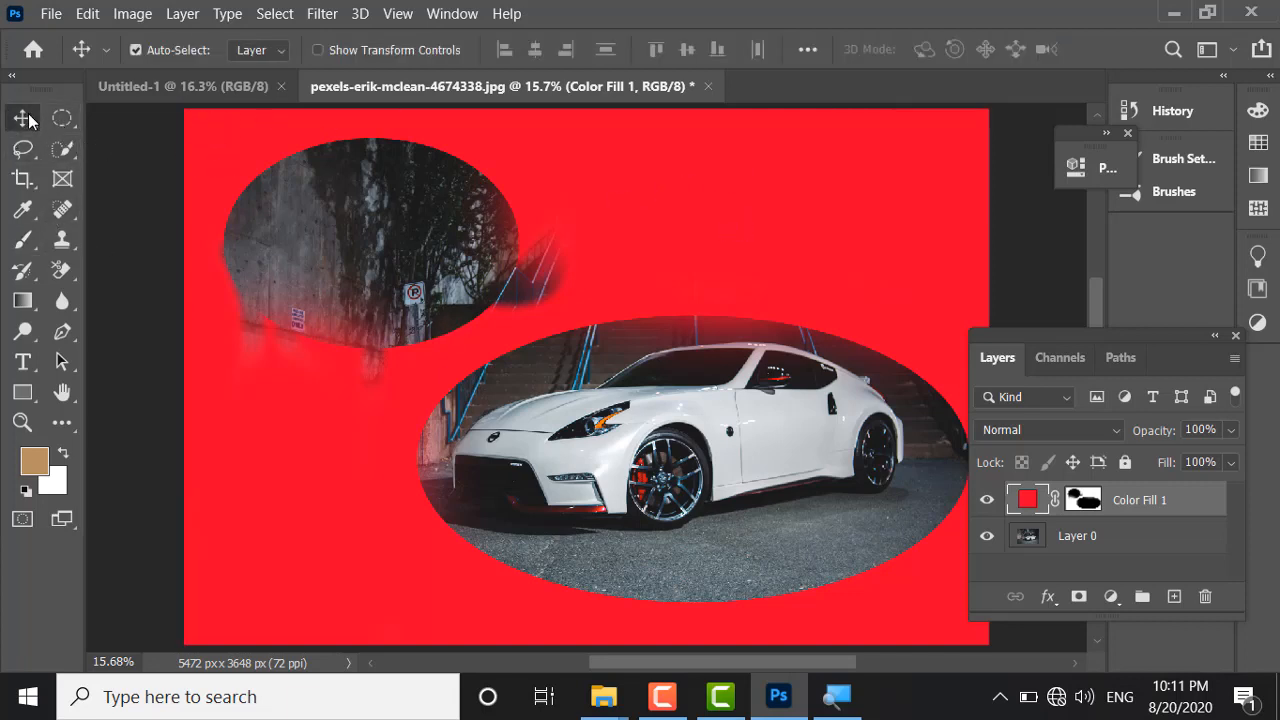
{"action": "right_click", "coordinate": [26, 121]}
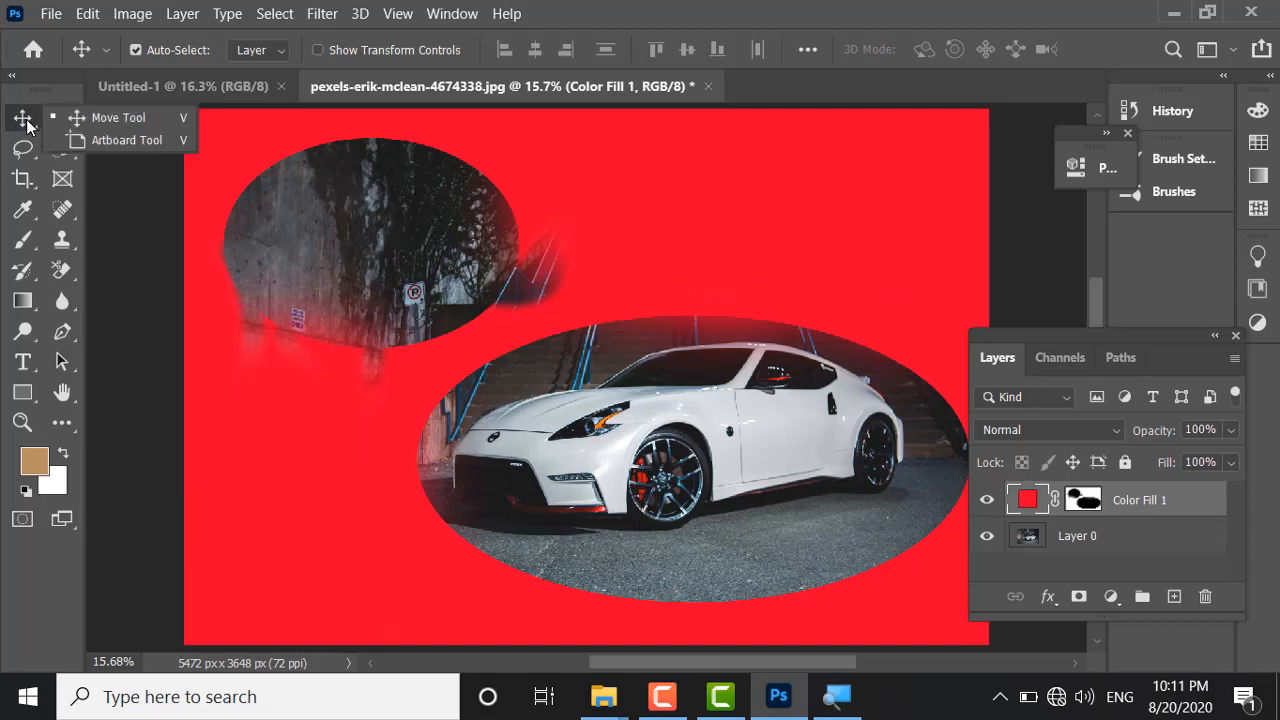
{"action": "left_click", "coordinate": [195, 248]}
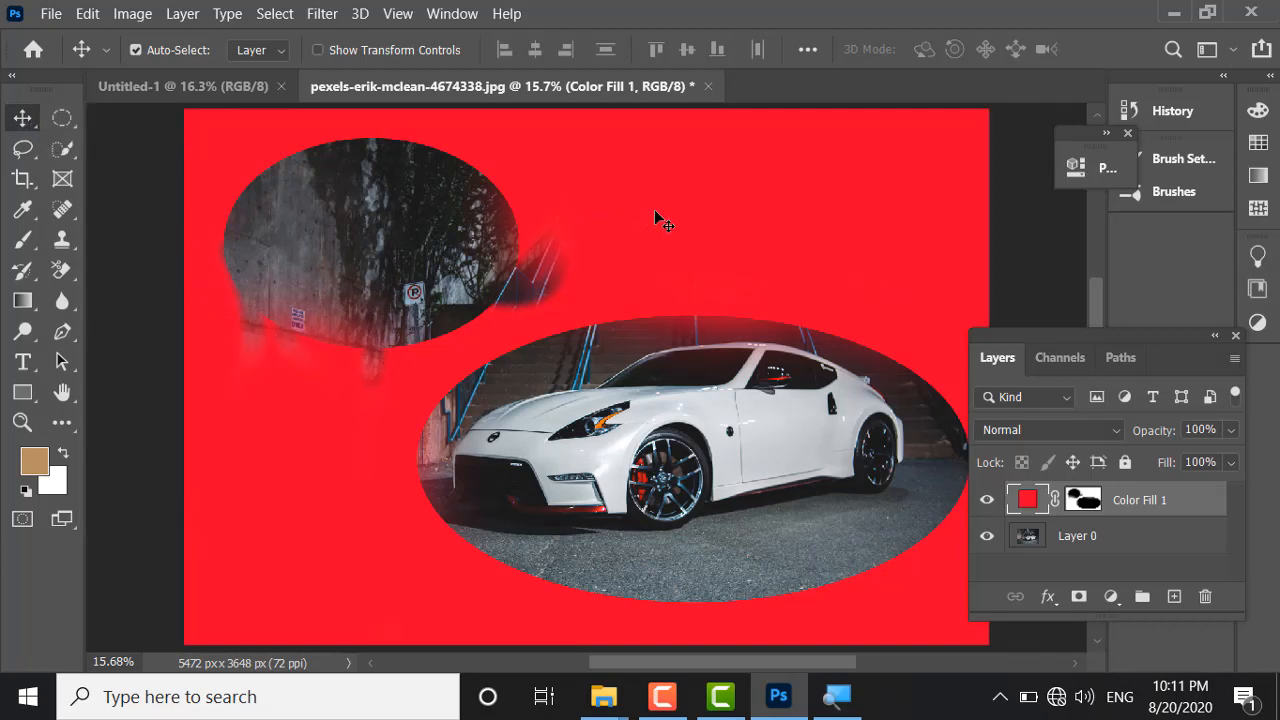
{"action": "key", "text": "ctrl+t"}
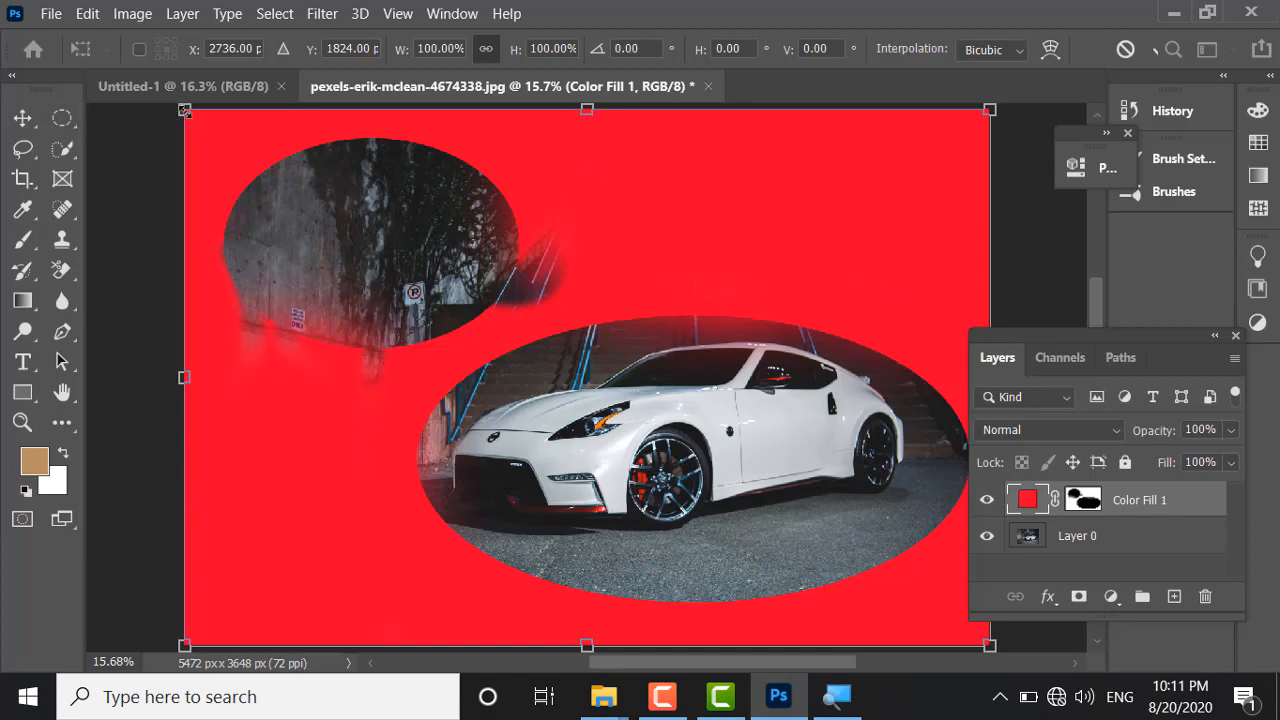
{"action": "left_click_drag", "start_coordinate": [184, 110], "coordinate": [437, 280]}
{"action": "left_click_drag", "start_coordinate": [789, 407], "coordinate": [692, 316]}
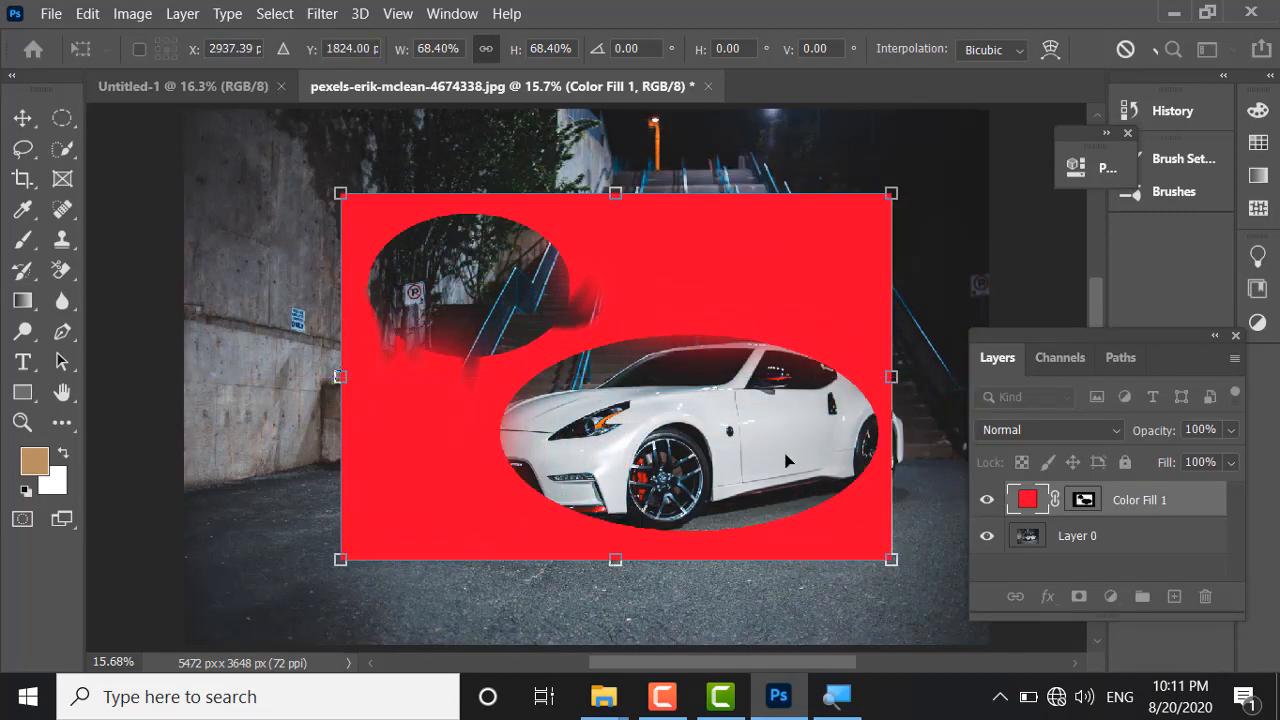
{"action": "left_click", "coordinate": [22, 240]}
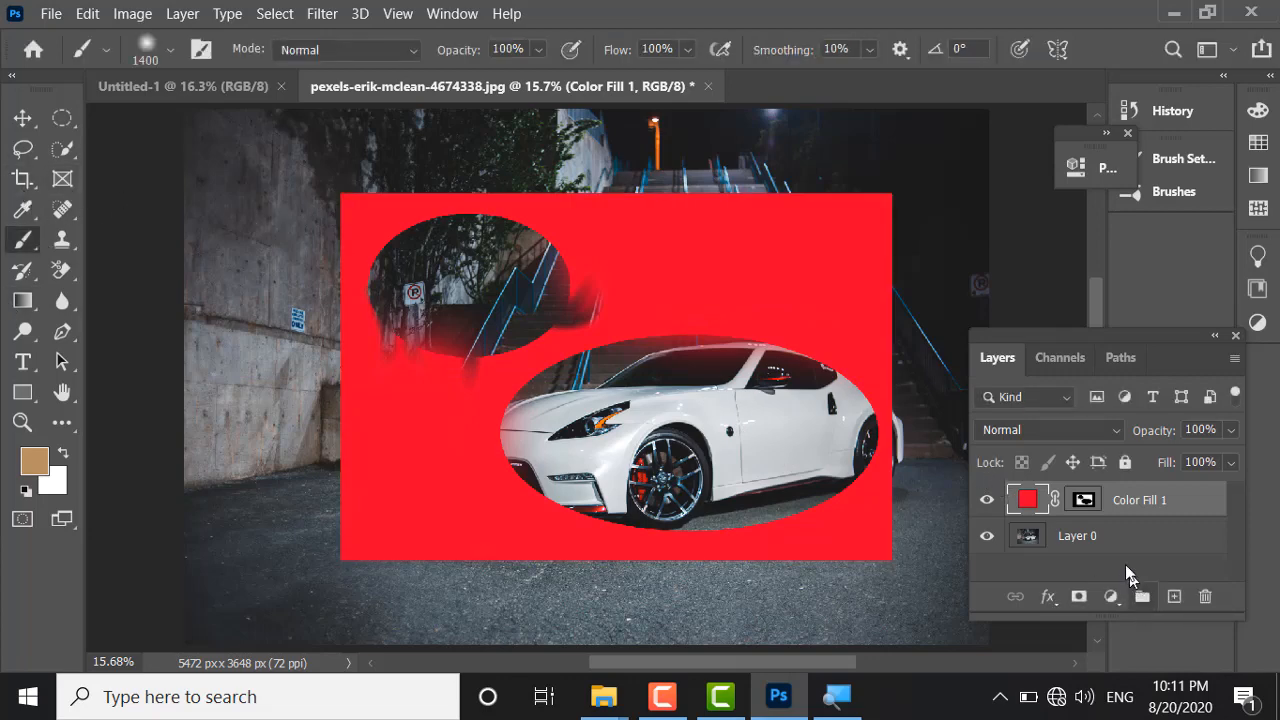
Step: Try a tan brush stroke down the concrete wall directly on Layer 0, and undo it
{"action": "left_click", "coordinate": [1110, 538]}
{"action": "mouse_move", "coordinate": [155, 215]}
{"action": "left_mouse_down"}
{"action": "mouse_move", "coordinate": [214, 230]}
{"action": "mouse_move", "coordinate": [242, 620]}
{"action": "mouse_move", "coordinate": [264, 578]}
{"action": "mouse_move", "coordinate": [270, 490]}
{"action": "left_mouse_up"}
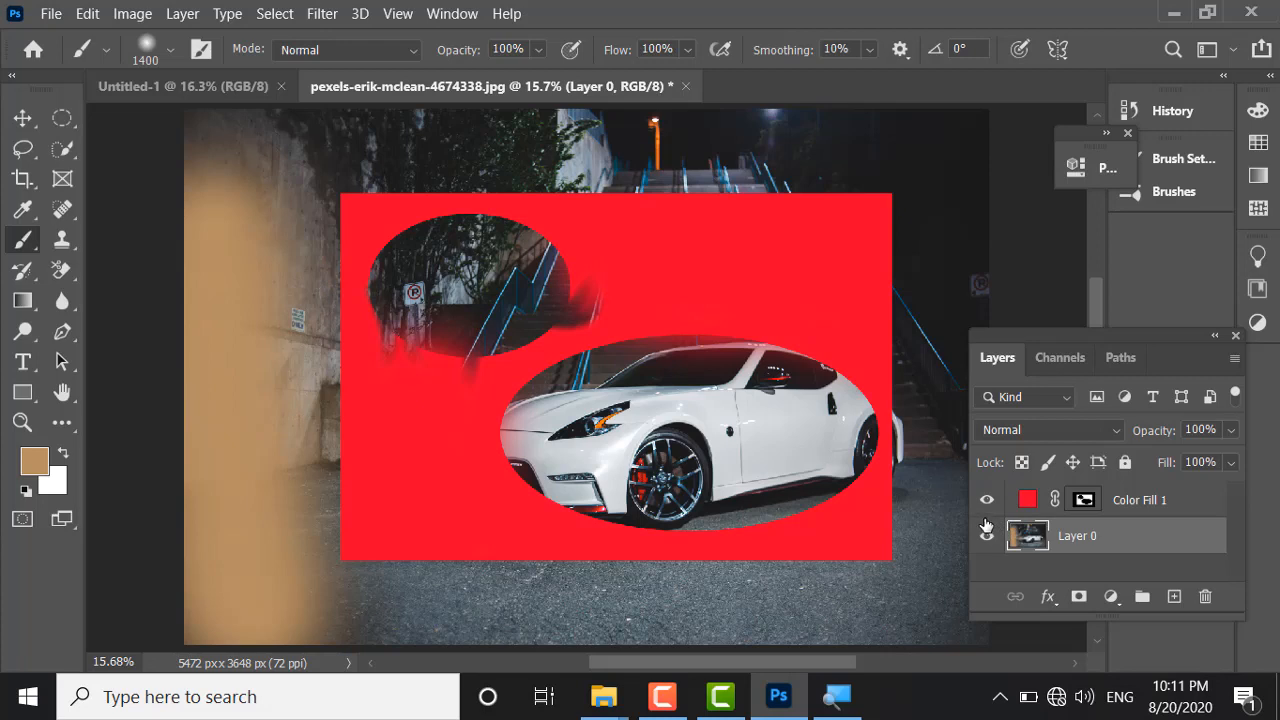
{"action": "key", "text": "ctrl+z"}
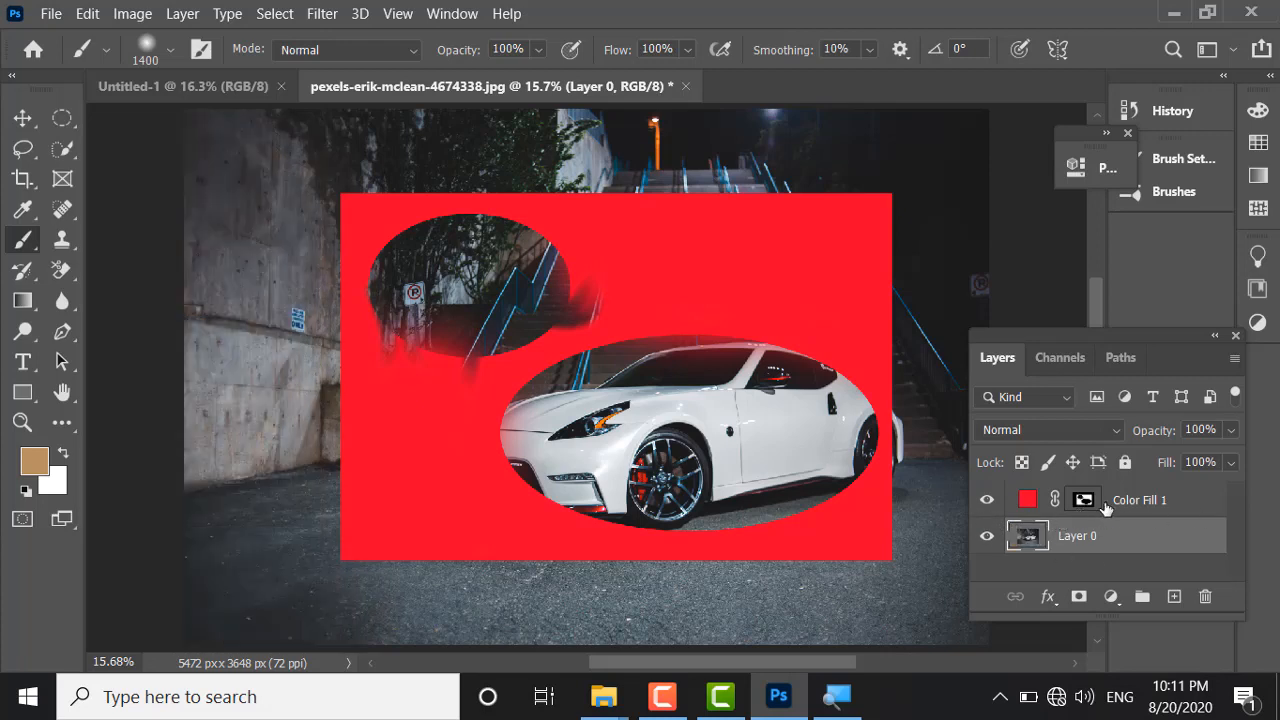
Step: Paint white on the Color Fill 1 mask to extend the red over the photo's left side and lower-left corner
{"action": "left_click", "coordinate": [1028, 500]}
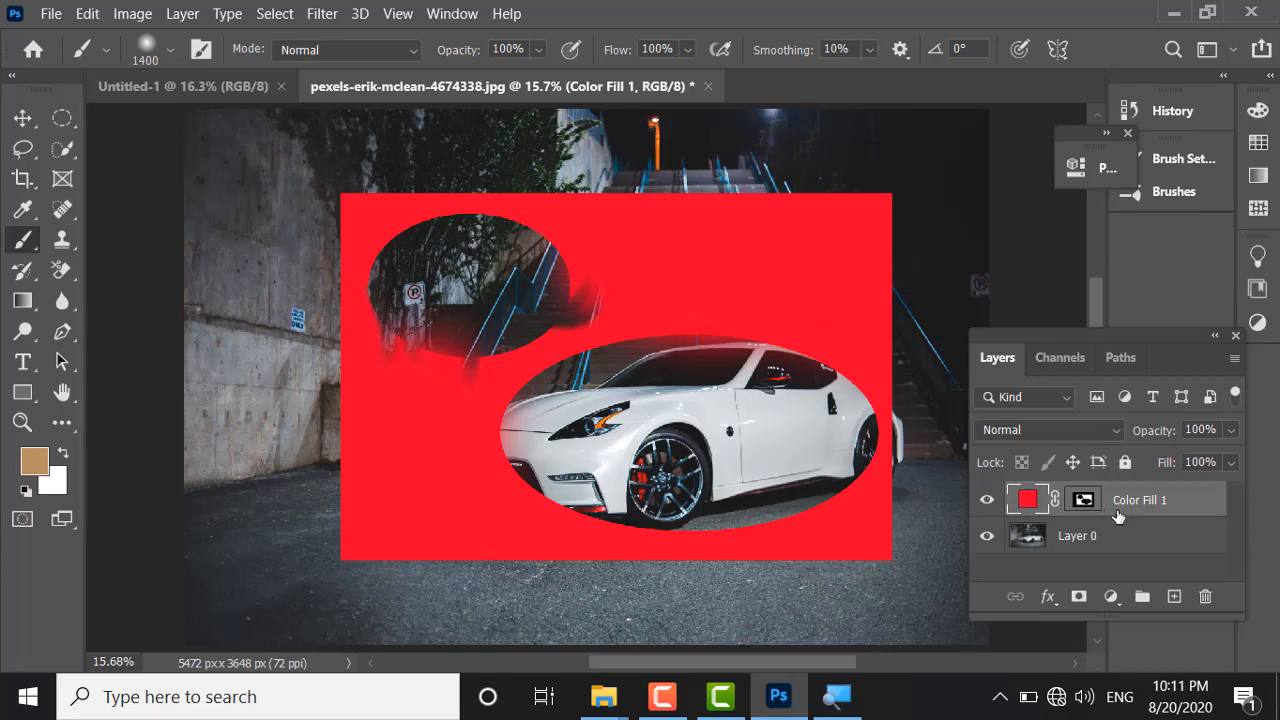
{"action": "left_click", "coordinate": [1084, 500]}
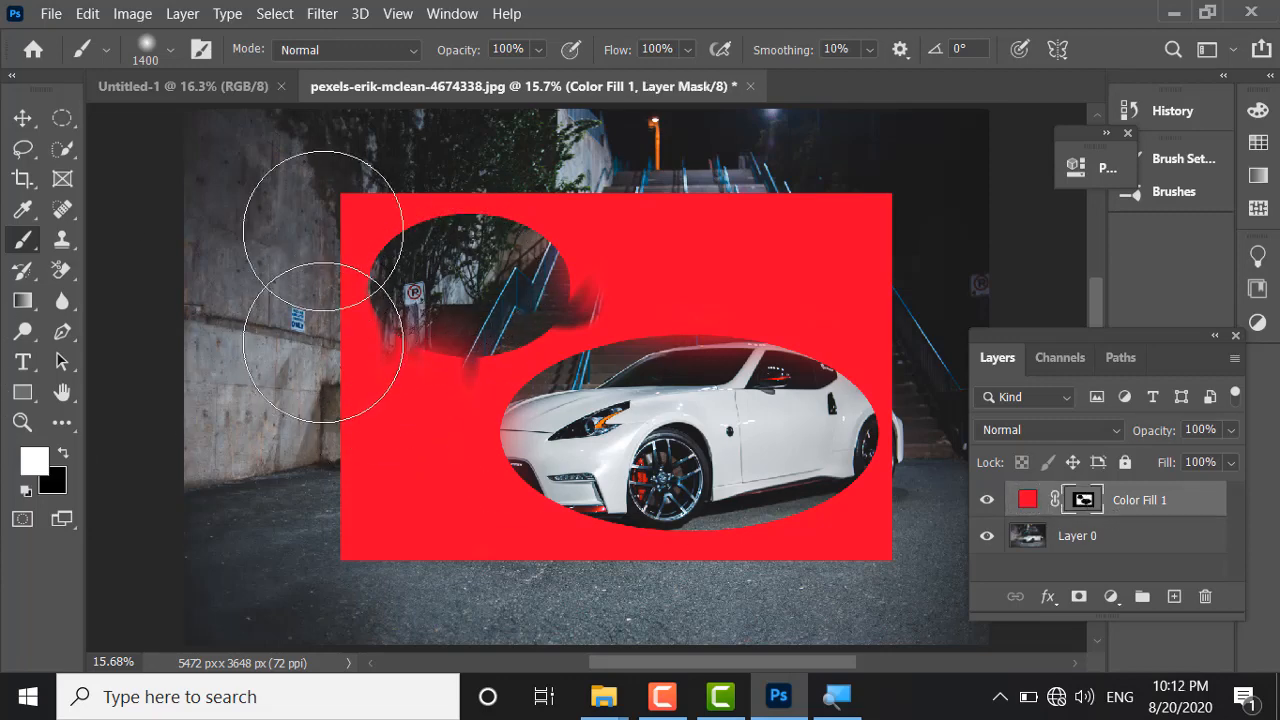
{"action": "left_click_drag", "start_coordinate": [283, 255], "coordinate": [236, 476]}
{"action": "left_click_drag", "start_coordinate": [240, 697], "coordinate": [276, 316]}
{"action": "left_click_drag", "start_coordinate": [271, 437], "coordinate": [336, 487]}
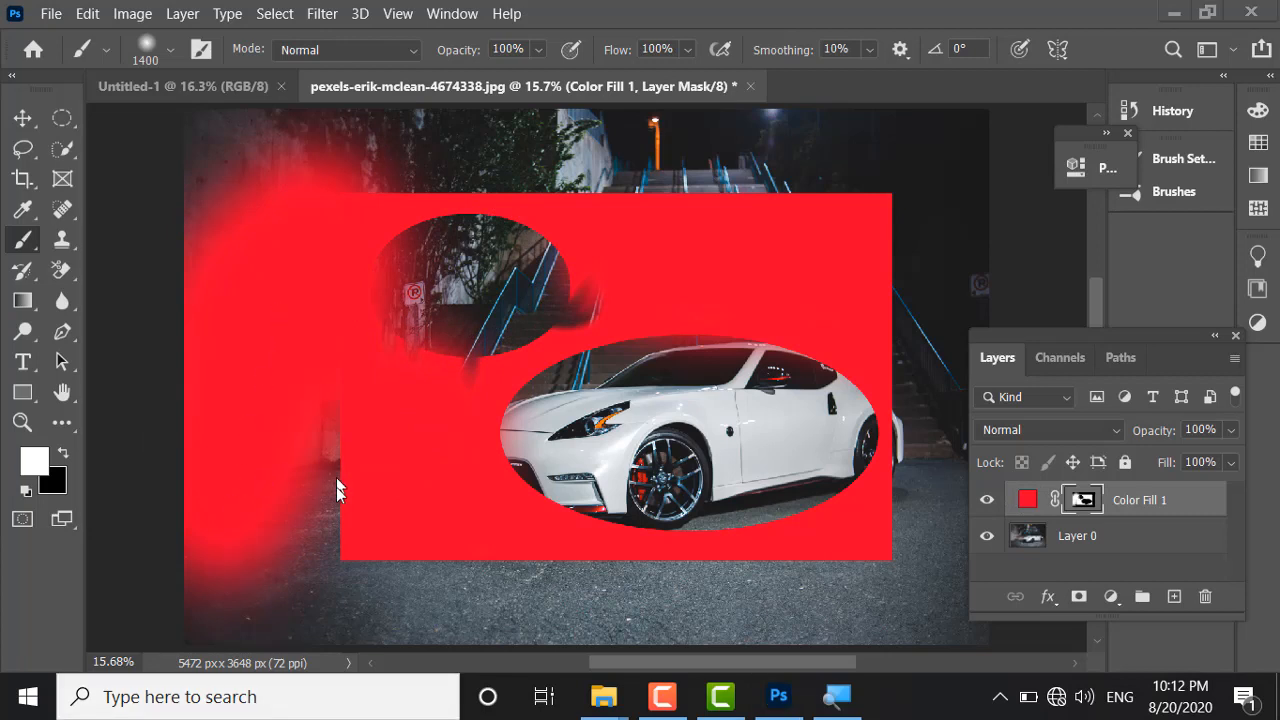
{"action": "left_click", "coordinate": [24, 240]}
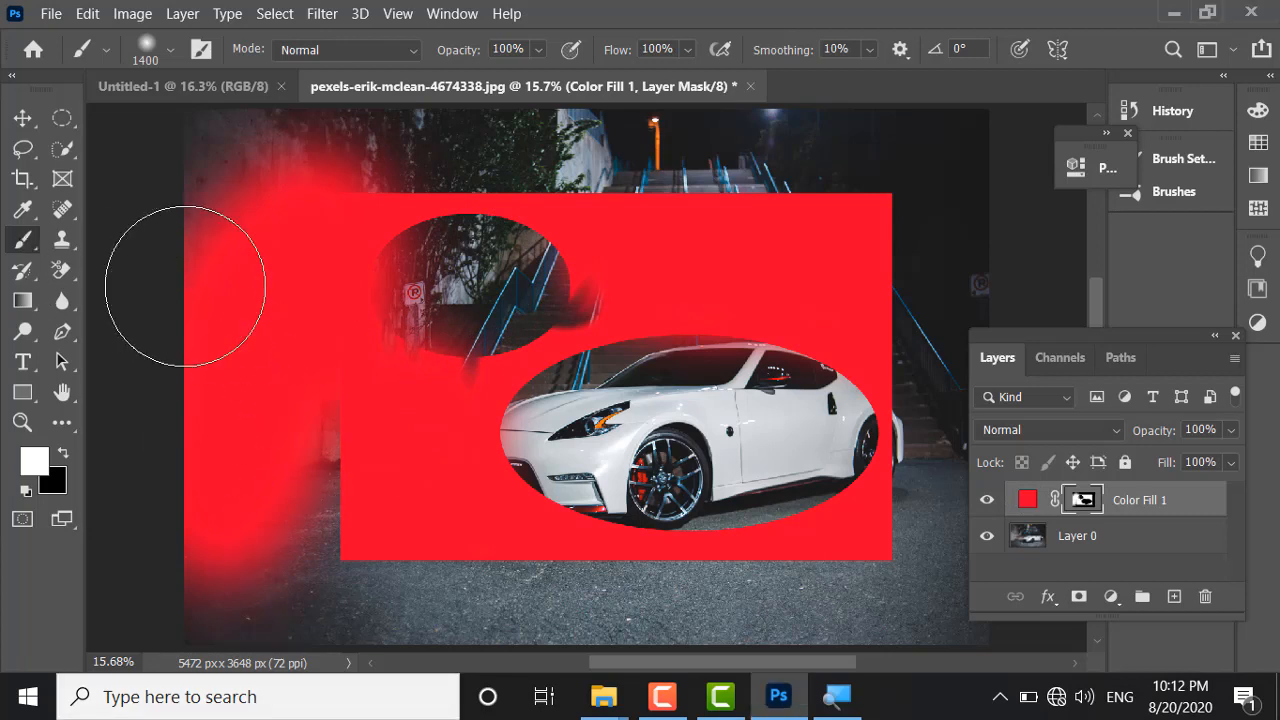
{"action": "left_click_drag", "start_coordinate": [185, 286], "coordinate": [185, 320]}
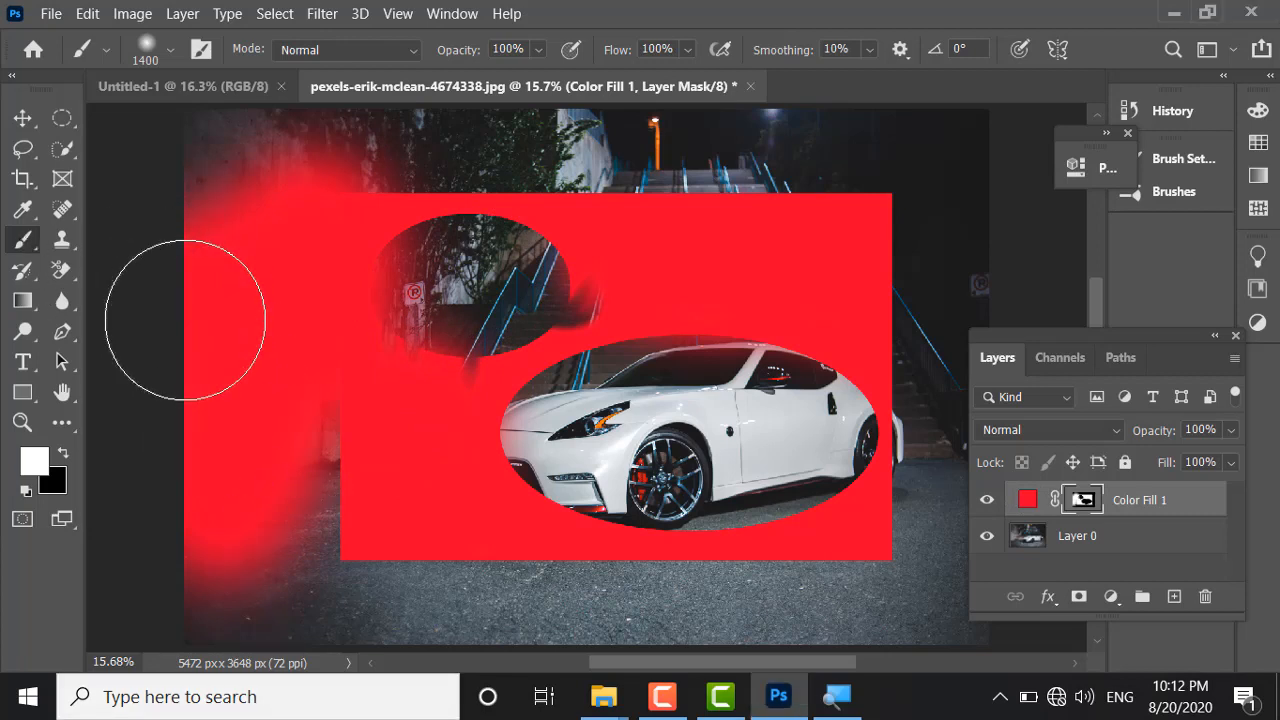
{"action": "mouse_move", "coordinate": [185, 320]}
{"action": "left_mouse_down"}
{"action": "mouse_move", "coordinate": [294, 350]}
{"action": "mouse_move", "coordinate": [305, 512]}
{"action": "mouse_move", "coordinate": [276, 597]}
{"action": "mouse_move", "coordinate": [251, 505]}
{"action": "mouse_move", "coordinate": [229, 596]}
{"action": "mouse_move", "coordinate": [304, 614]}
{"action": "mouse_move", "coordinate": [481, 618]}
{"action": "mouse_move", "coordinate": [445, 623]}
{"action": "mouse_move", "coordinate": [361, 589]}
{"action": "mouse_move", "coordinate": [343, 543]}
{"action": "left_mouse_up"}
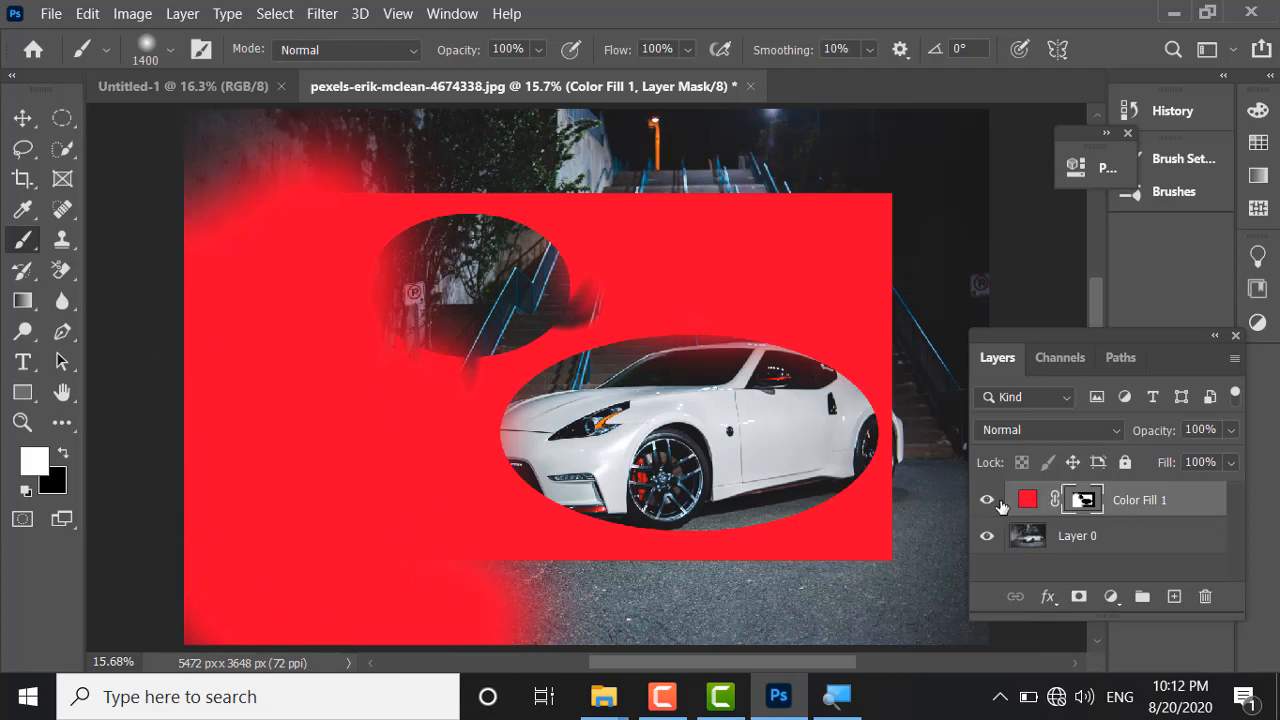
Step: Delete the Color Fill 1 layer and undo the deletion
{"action": "left_click_drag", "start_coordinate": [1168, 503], "coordinate": [1206, 598]}
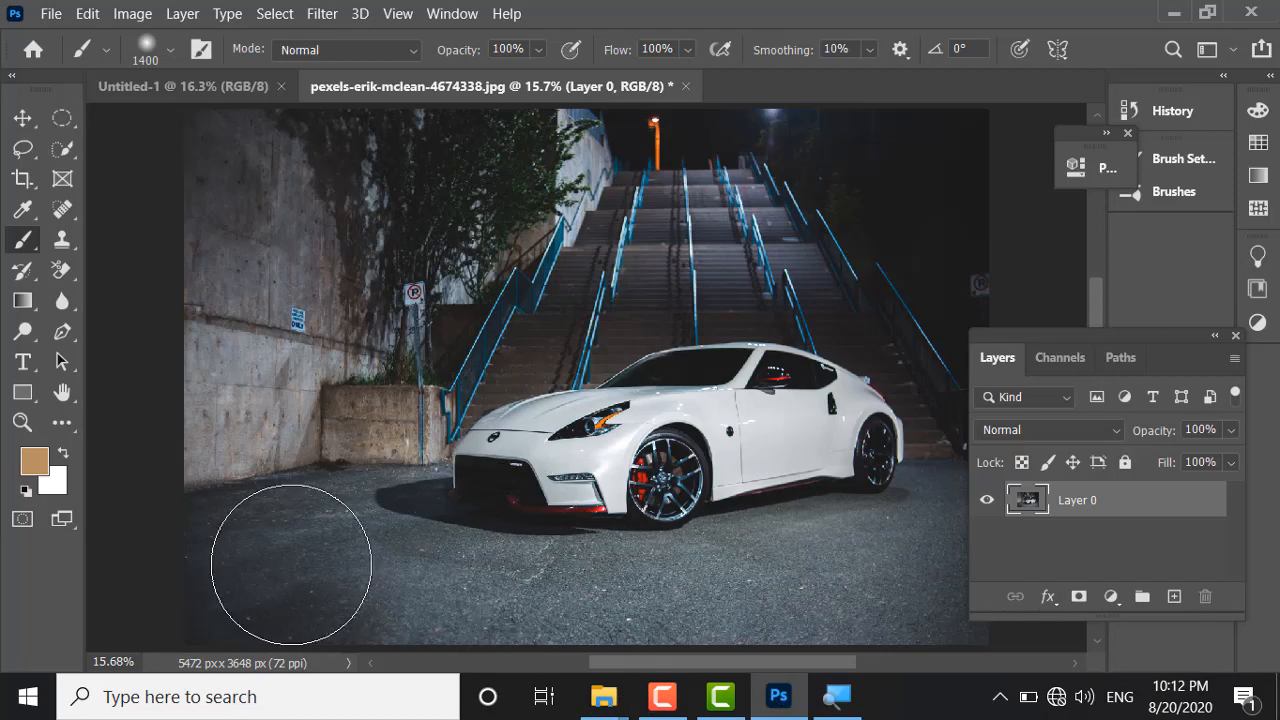
{"action": "key", "text": "ctrl+z"}
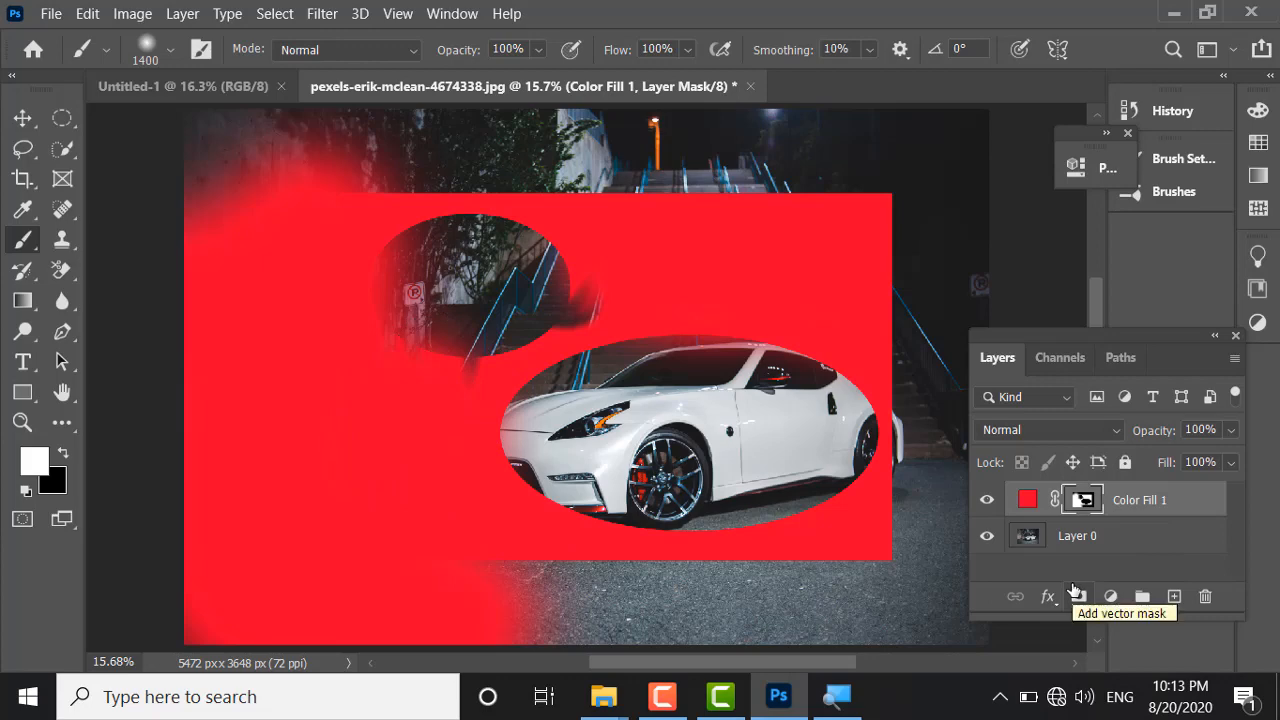
Step: Paint white on the Color Fill 1 mask over the upper-left ellipse and across the top of the photo
{"action": "mouse_move", "coordinate": [440, 300]}
{"action": "left_mouse_down"}
{"action": "mouse_move", "coordinate": [380, 257]}
{"action": "mouse_move", "coordinate": [469, 207]}
{"action": "mouse_move", "coordinate": [433, 300]}
{"action": "mouse_move", "coordinate": [551, 257]}
{"action": "left_mouse_up"}
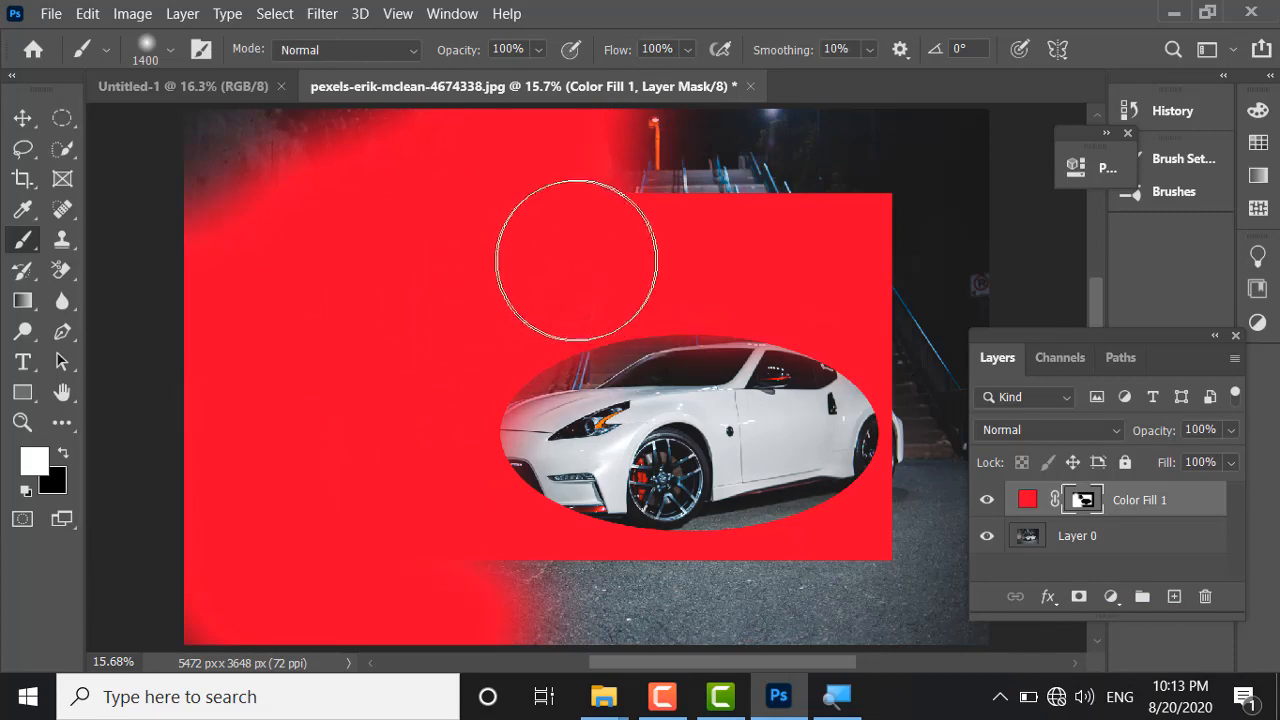
{"action": "mouse_move", "coordinate": [180, 206]}
{"action": "left_mouse_down"}
{"action": "mouse_move", "coordinate": [983, 95]}
{"action": "mouse_move", "coordinate": [525, 139]}
{"action": "mouse_move", "coordinate": [508, 163]}
{"action": "mouse_move", "coordinate": [868, 177]}
{"action": "left_mouse_up"}
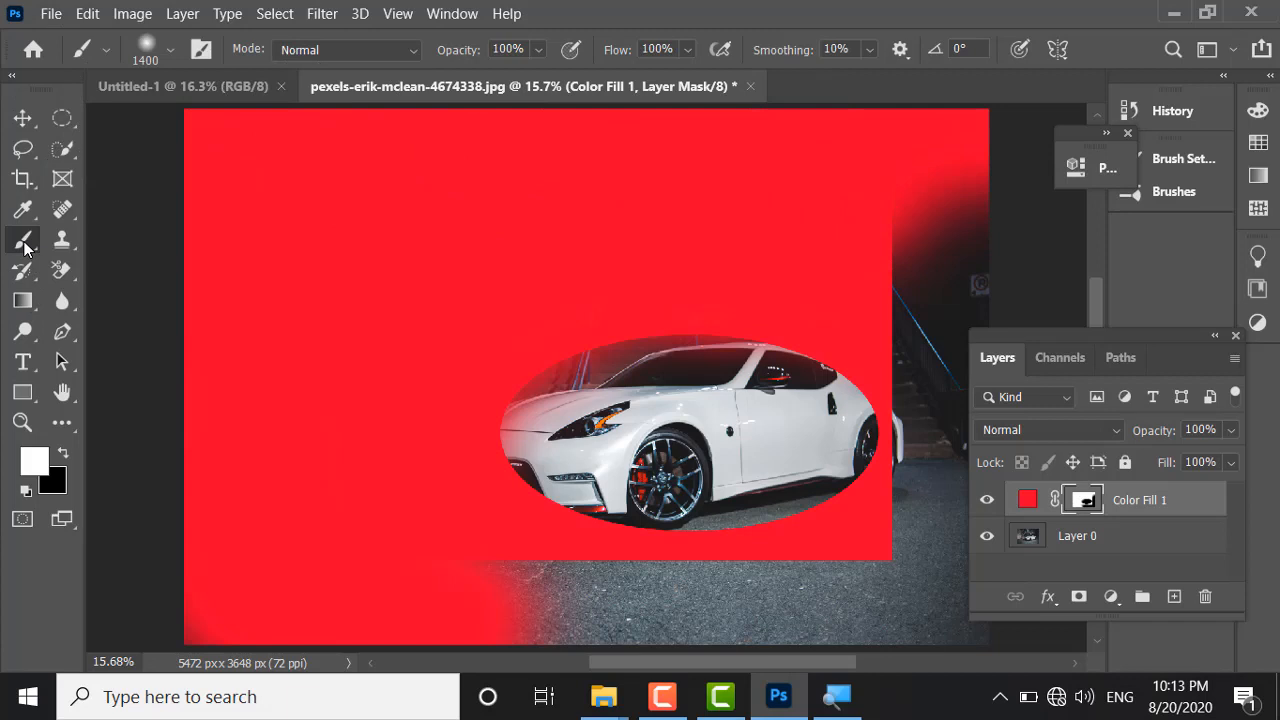
Step: Delete the Color Fill 1 layer from the car photo document
{"action": "left_click", "coordinate": [72, 127]}
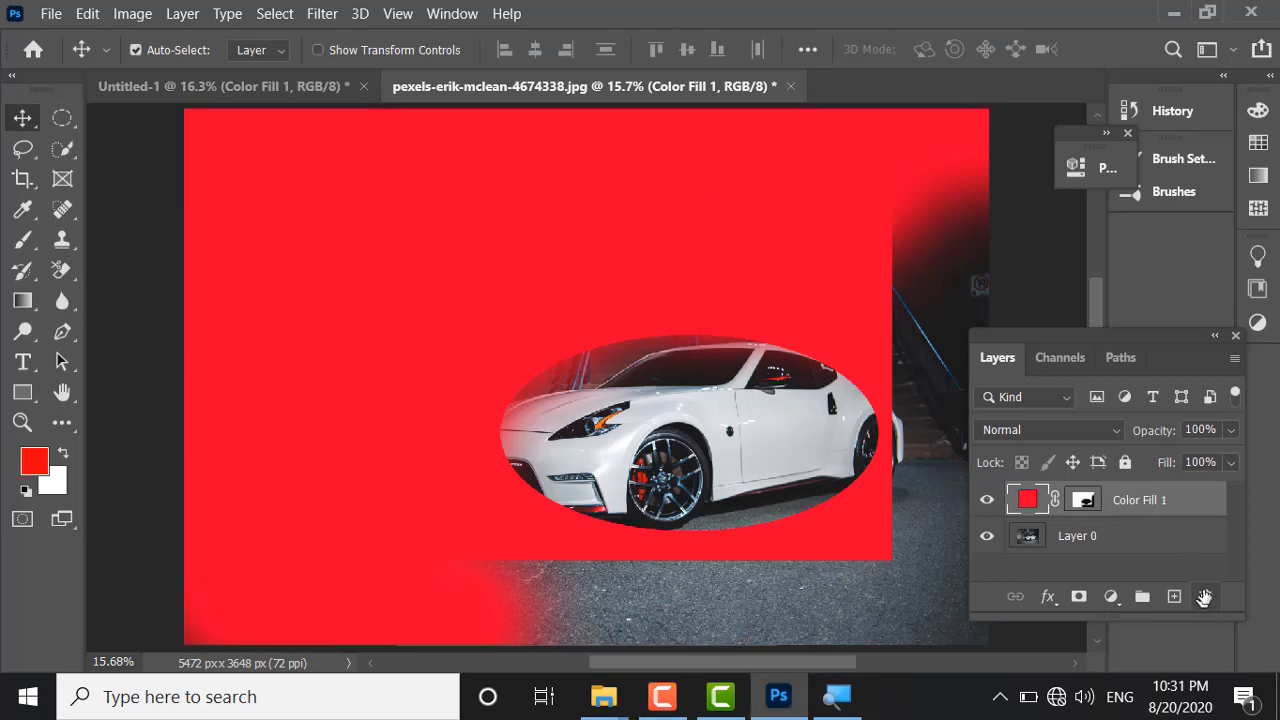
{"action": "left_click_drag", "start_coordinate": [1183, 503], "coordinate": [1208, 595]}
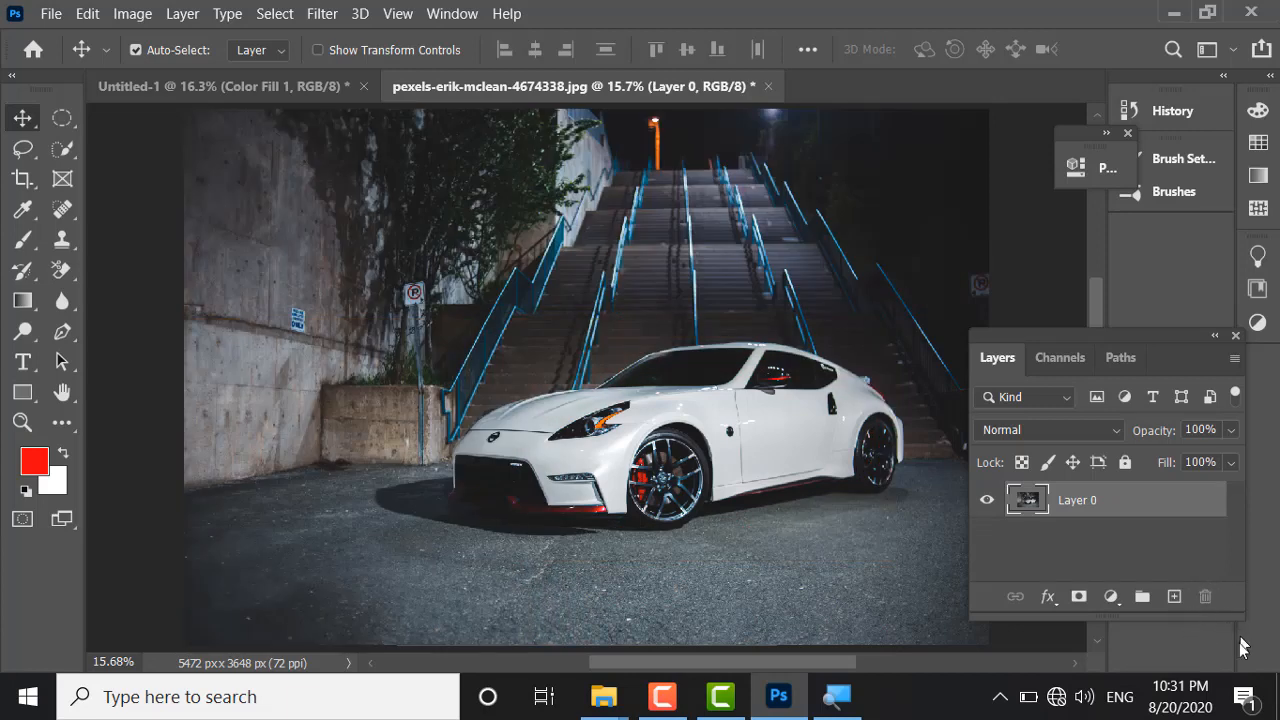
Step: Choose the Elliptical Marquee tool and add a new empty layer above Color Fill 1 in the Untitled-1 document
{"action": "left_click", "coordinate": [63, 117]}
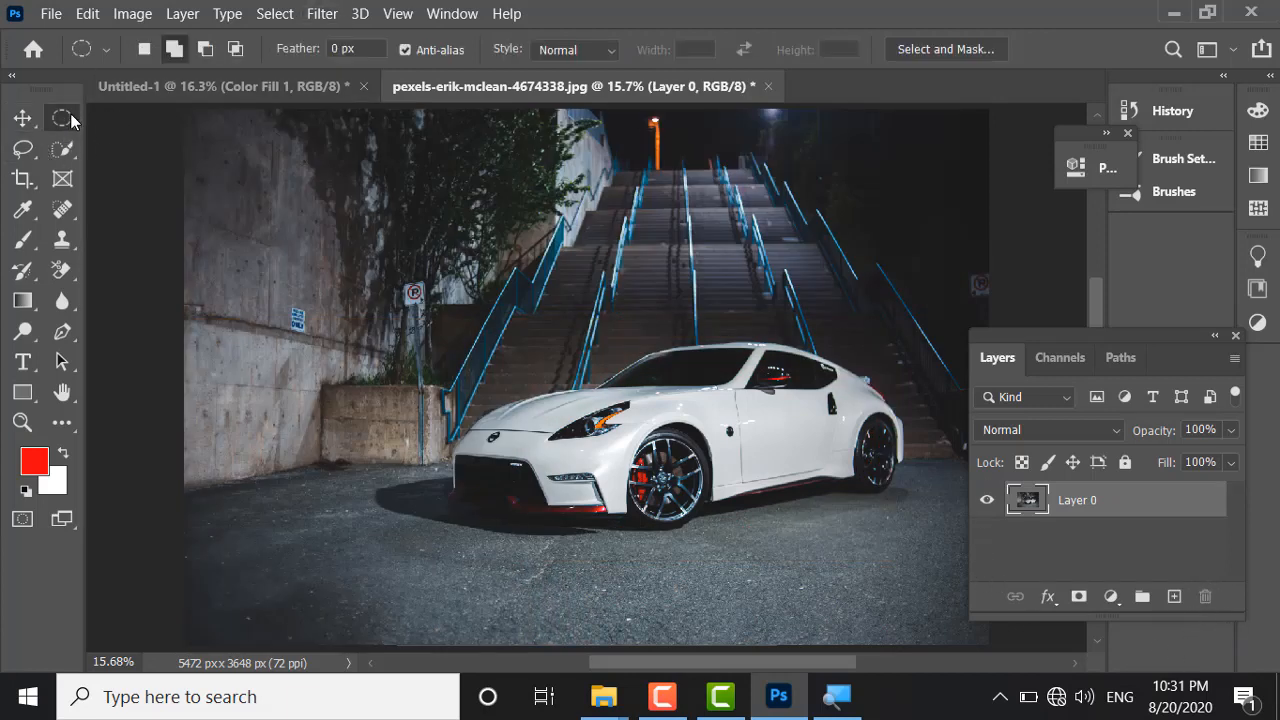
{"action": "left_click", "coordinate": [246, 84]}
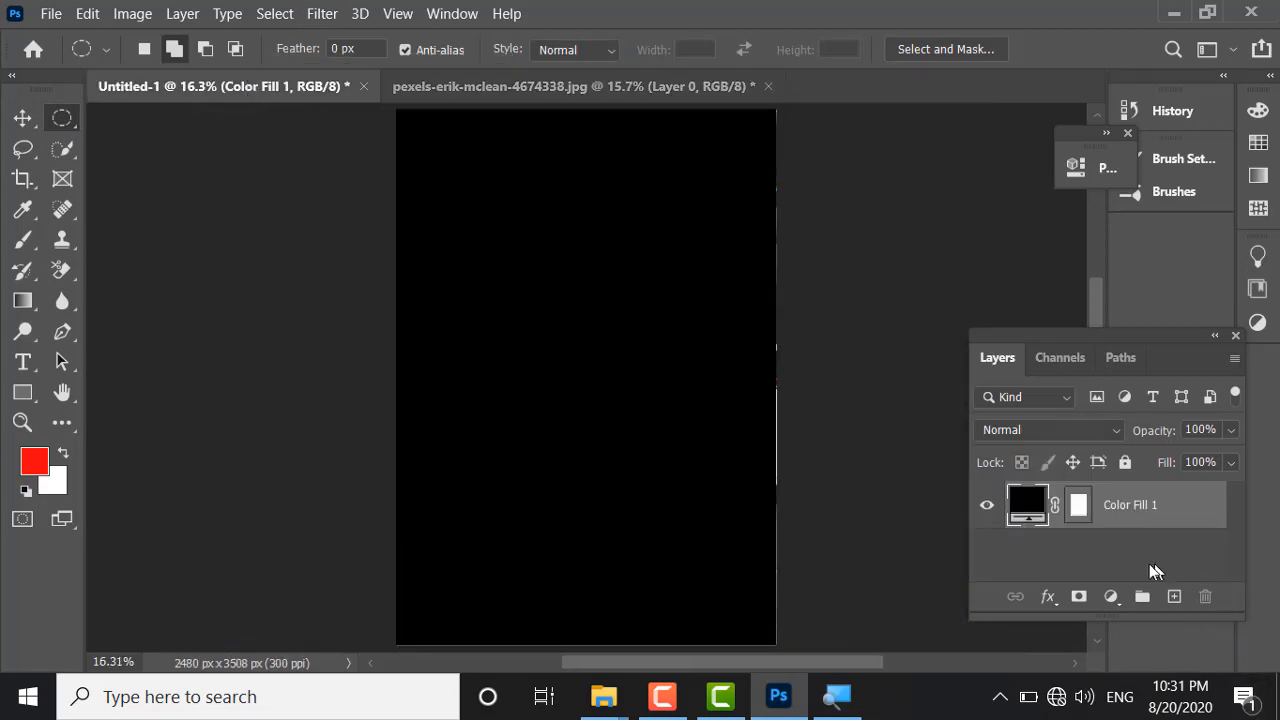
{"action": "left_click", "coordinate": [1175, 597]}
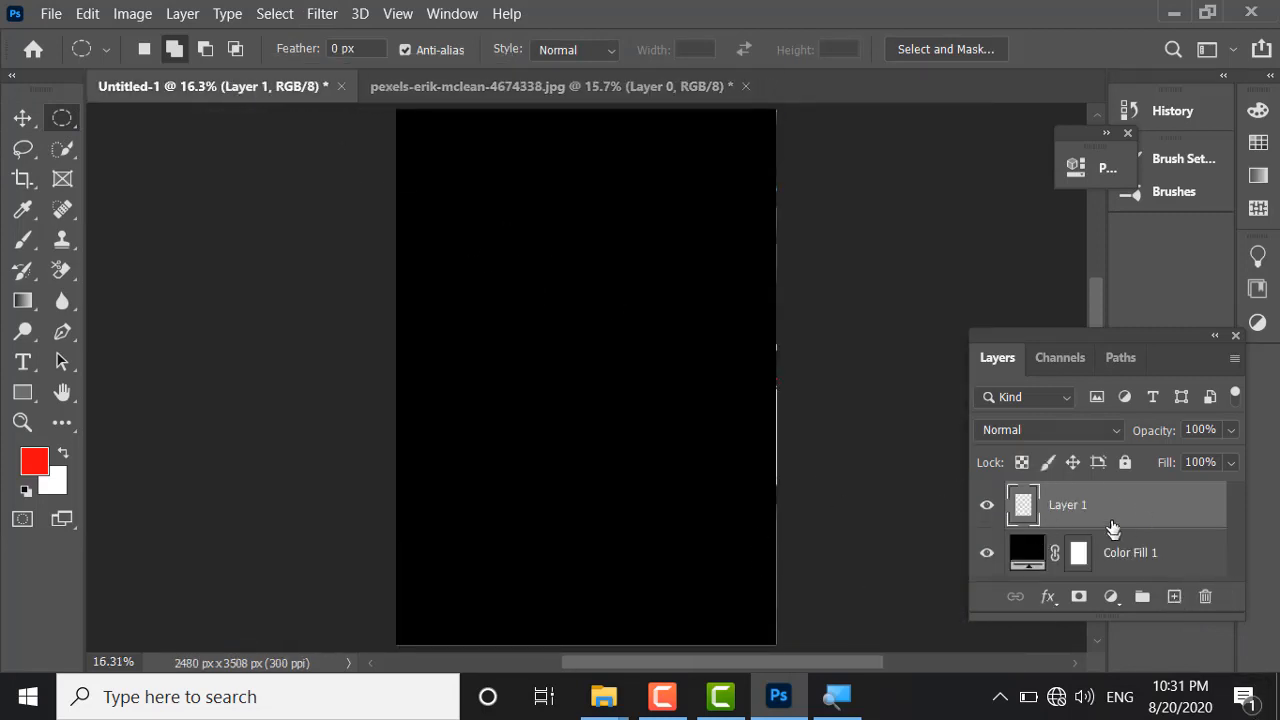
Step: Draw several elliptical selections in New Selection mode, each replacing the previous one, ending with a large ellipse in the canvas's lower-left area
{"action": "left_click_drag", "start_coordinate": [447, 203], "coordinate": [622, 367]}
{"action": "left_click", "coordinate": [144, 50]}
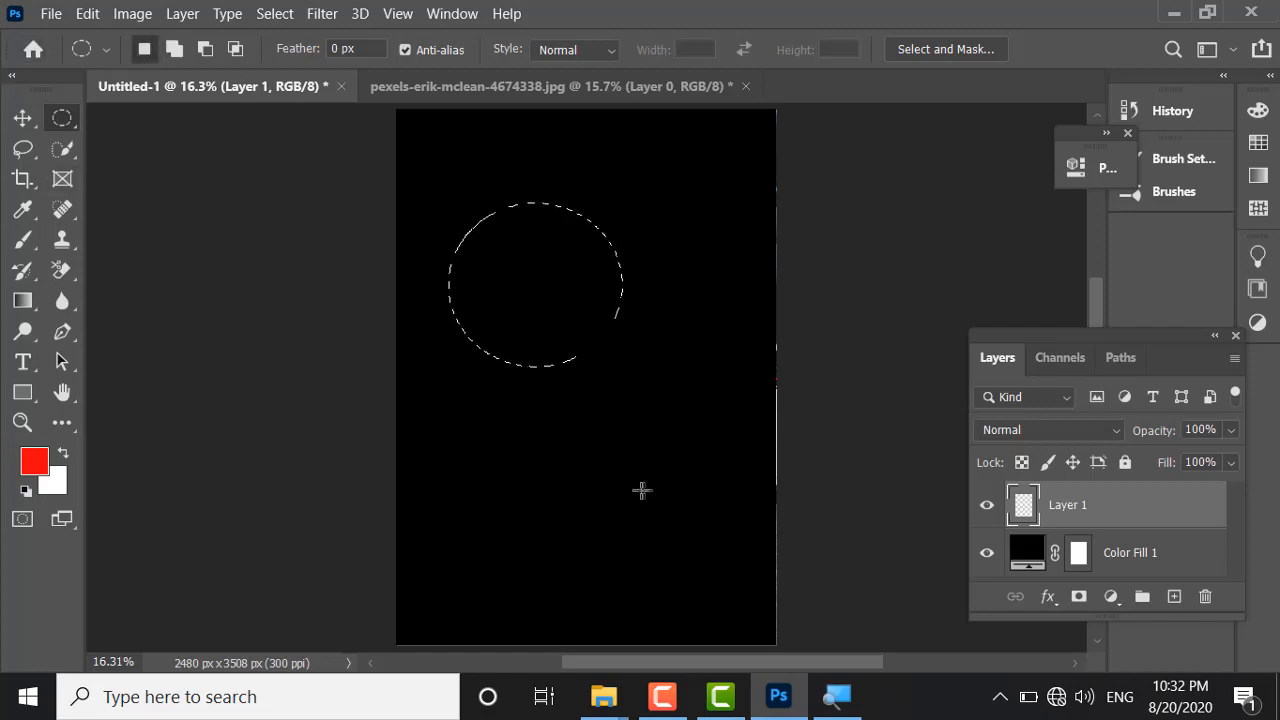
{"action": "left_click_drag", "start_coordinate": [530, 441], "coordinate": [677, 582]}
{"action": "left_click_drag", "start_coordinate": [472, 287], "coordinate": [660, 440]}
{"action": "left_click_drag", "start_coordinate": [527, 168], "coordinate": [676, 361]}
{"action": "left_click_drag", "start_coordinate": [426, 338], "coordinate": [636, 583]}
Step: Try adding three overlapping ellipses to the lower-left elliptical selection, and undo the additions
{"action": "key", "text": "shift"}
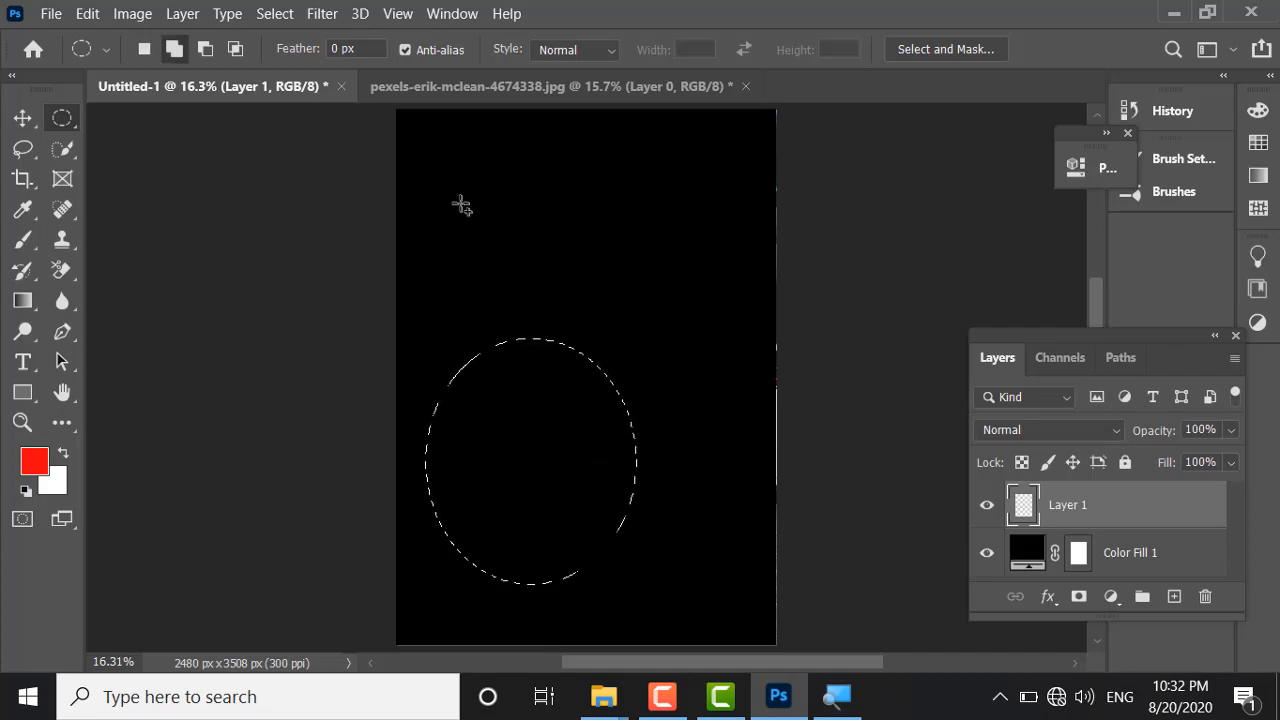
{"action": "left_click_drag", "start_coordinate": [460, 202], "coordinate": [645, 392]}
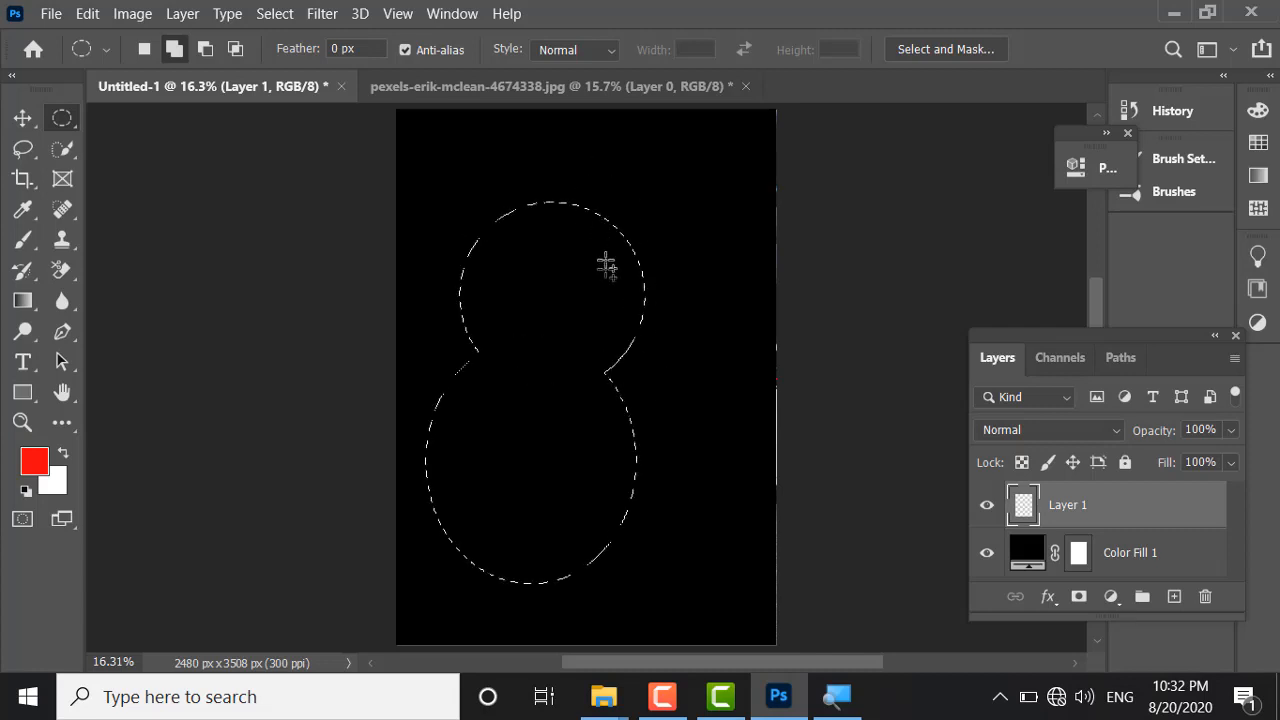
{"action": "left_click_drag", "start_coordinate": [597, 280], "coordinate": [737, 500]}
{"action": "left_click_drag", "start_coordinate": [569, 178], "coordinate": [761, 381]}
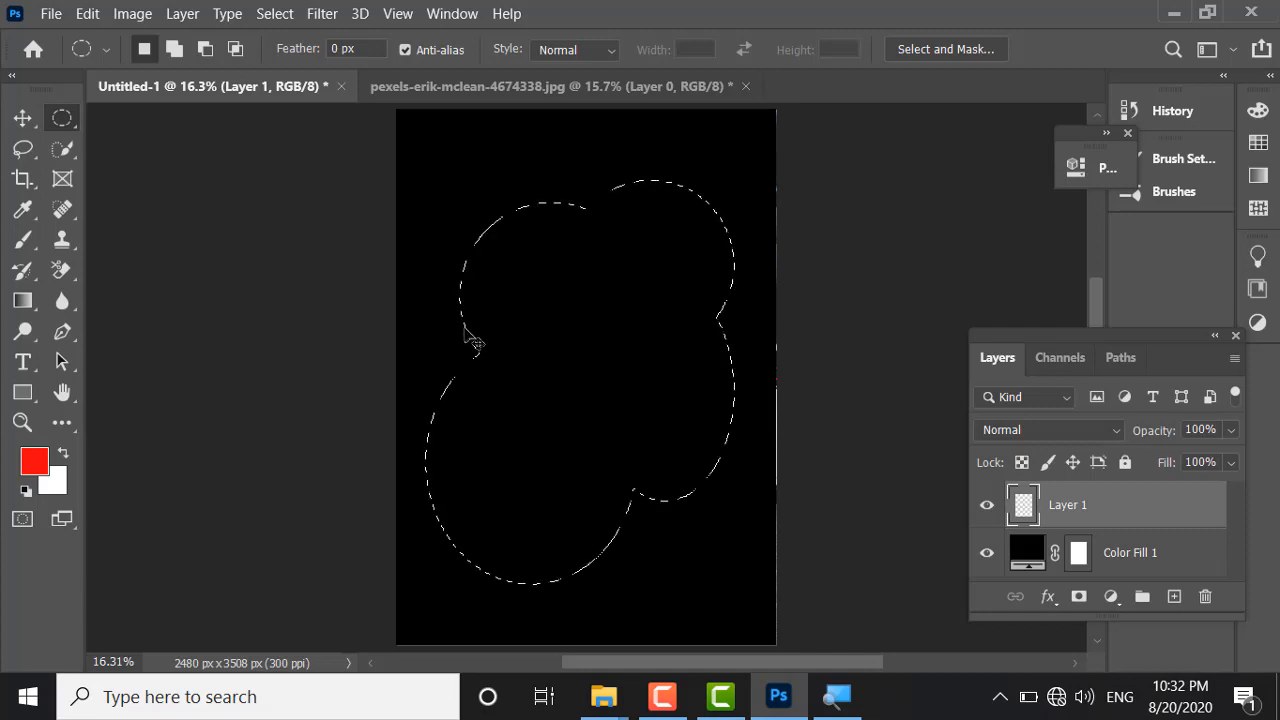
{"action": "key", "text": "ctrl+z"}
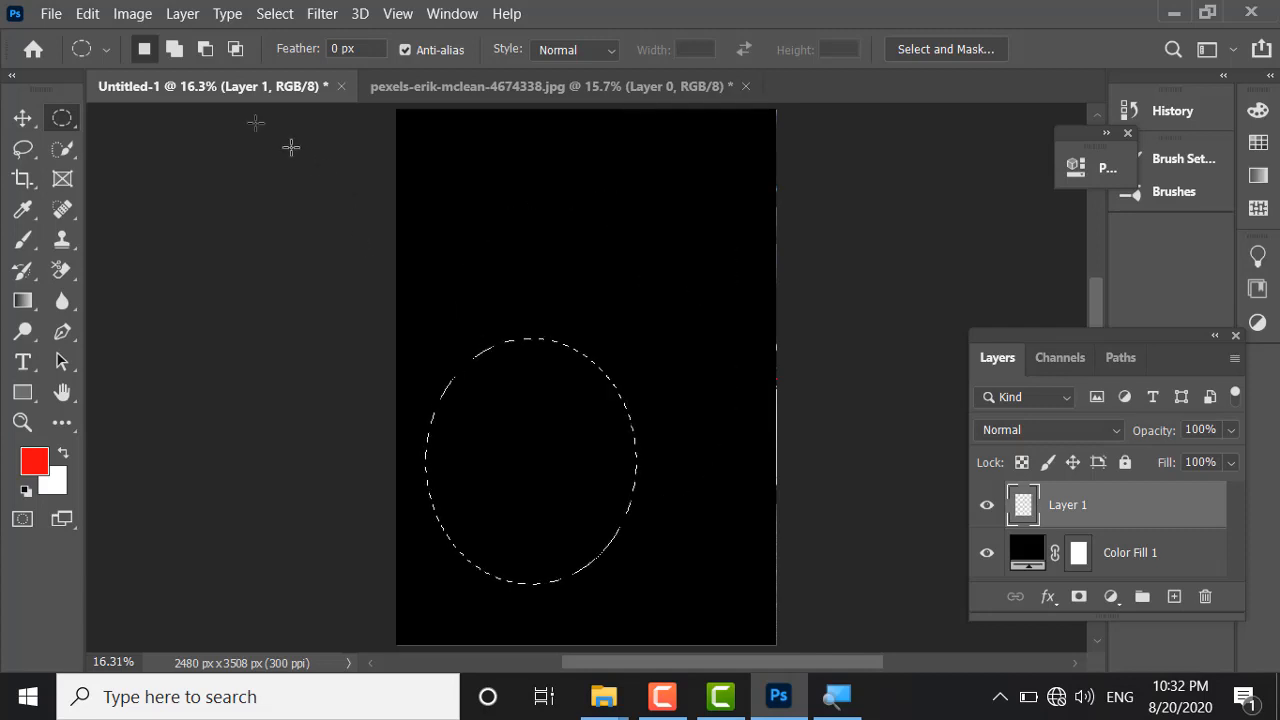
Step: Add overlapping ellipses above the lower-left ellipse in Add to Selection mode, and switch temporarily to Subtract from Selection
{"action": "left_click", "coordinate": [174, 49]}
{"action": "left_click_drag", "start_coordinate": [539, 355], "coordinate": [545, 362]}
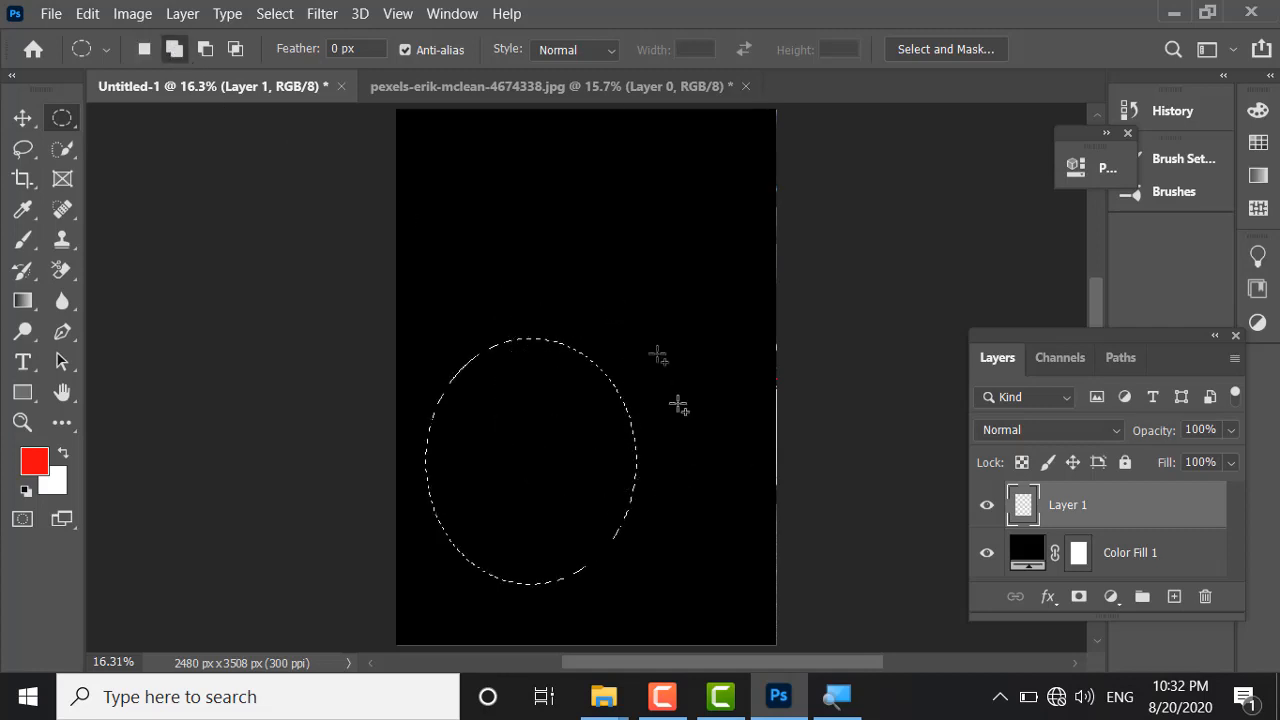
{"action": "left_click_drag", "start_coordinate": [449, 231], "coordinate": [594, 459]}
{"action": "left_click_drag", "start_coordinate": [561, 176], "coordinate": [750, 400]}
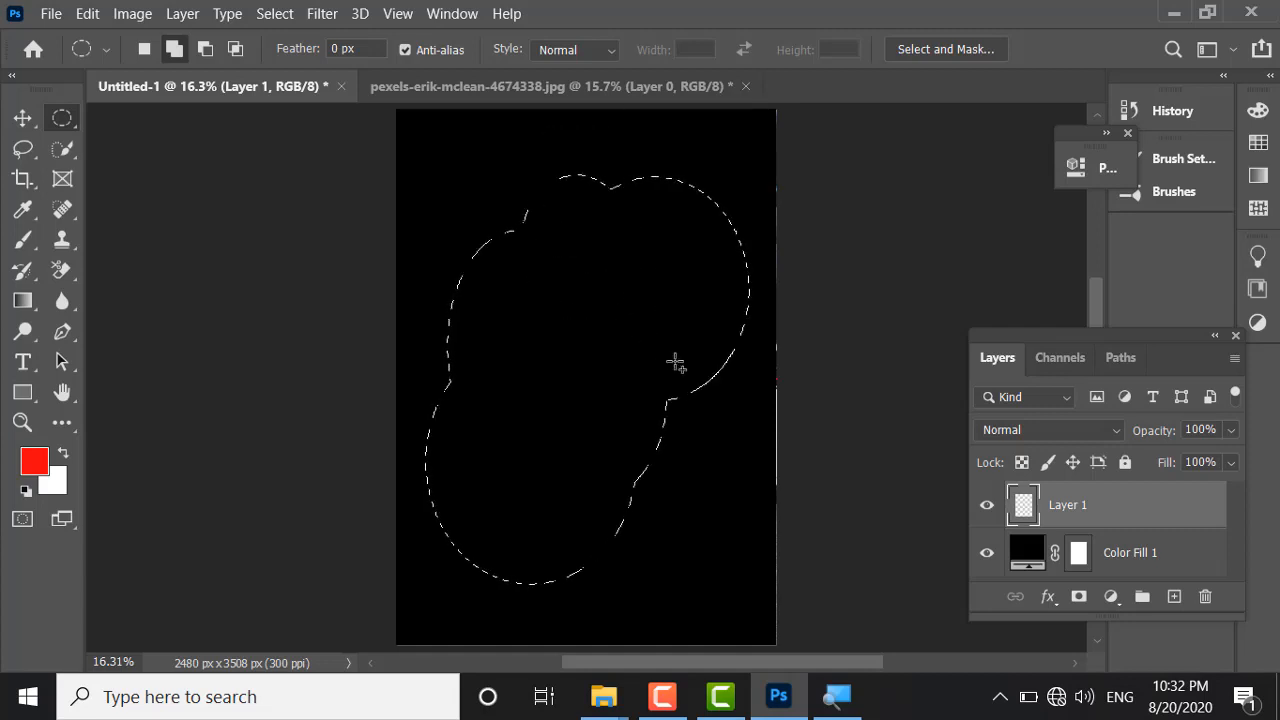
{"action": "key", "text": "alt"}
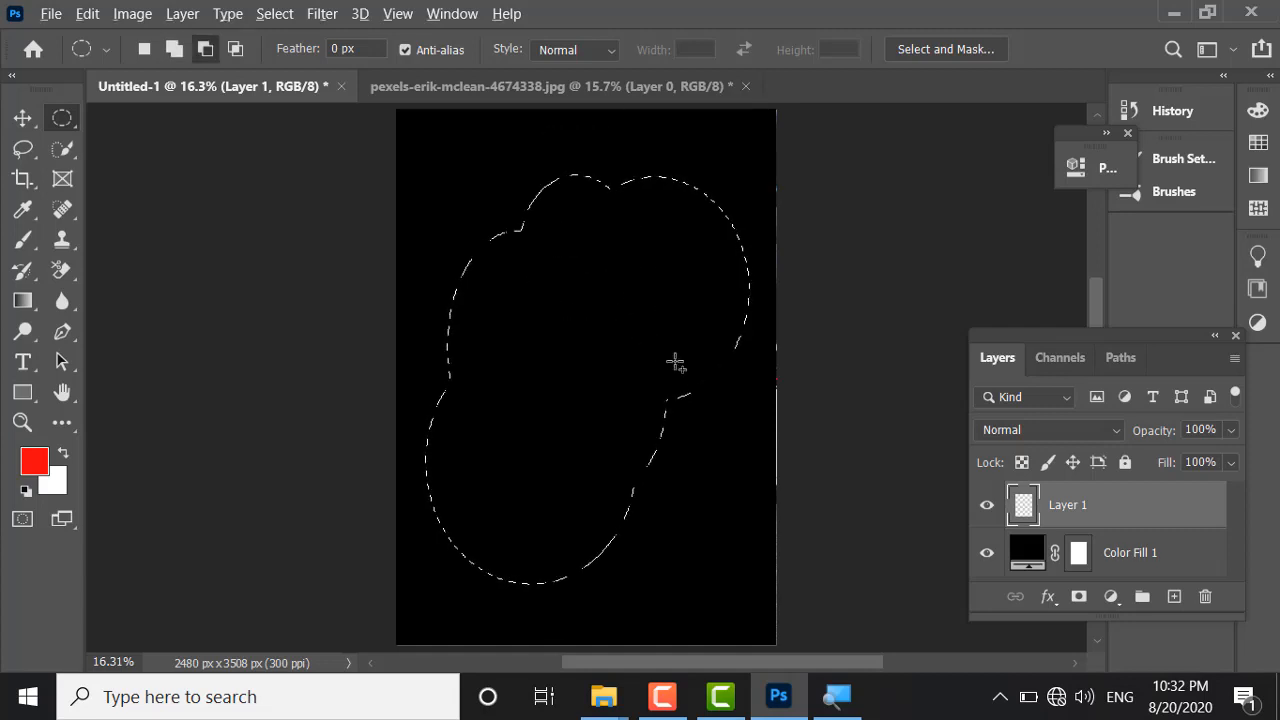
Step: Fill the combined elliptical selection on Layer 1 with the red foreground color, and clear the fill
{"action": "key", "text": "alt+BackSpace"}
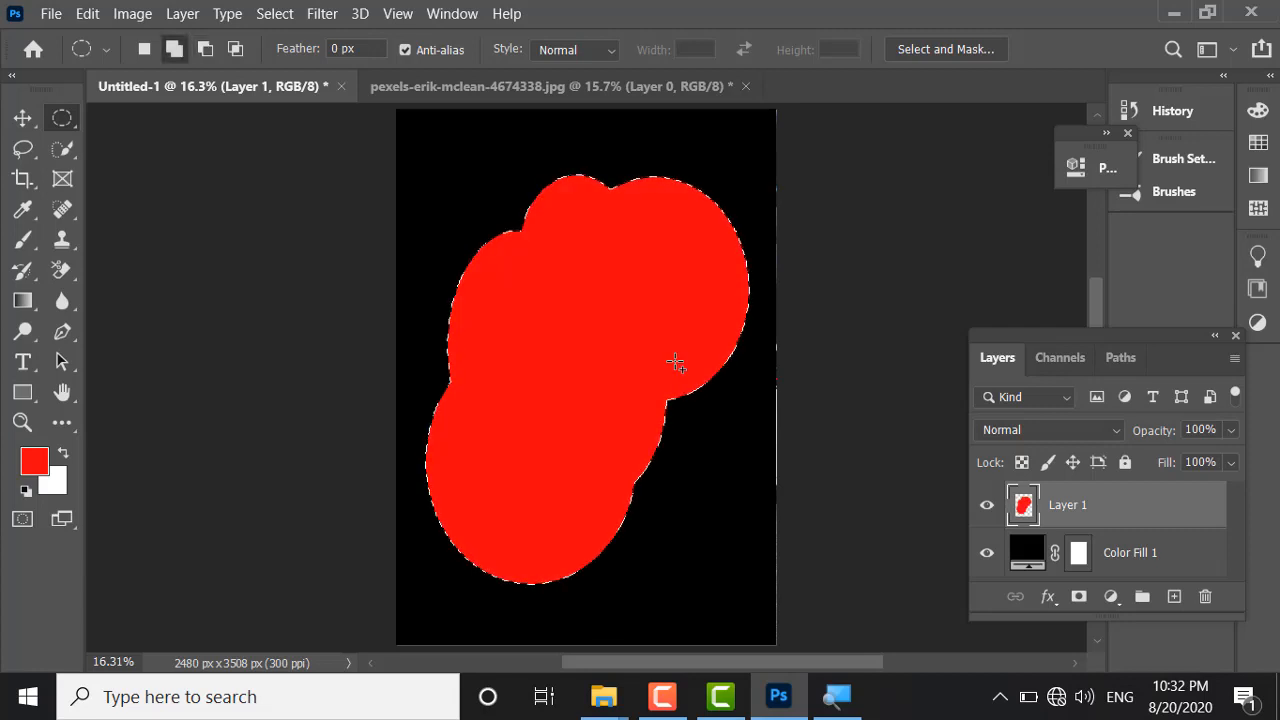
{"action": "key", "text": "Delete"}
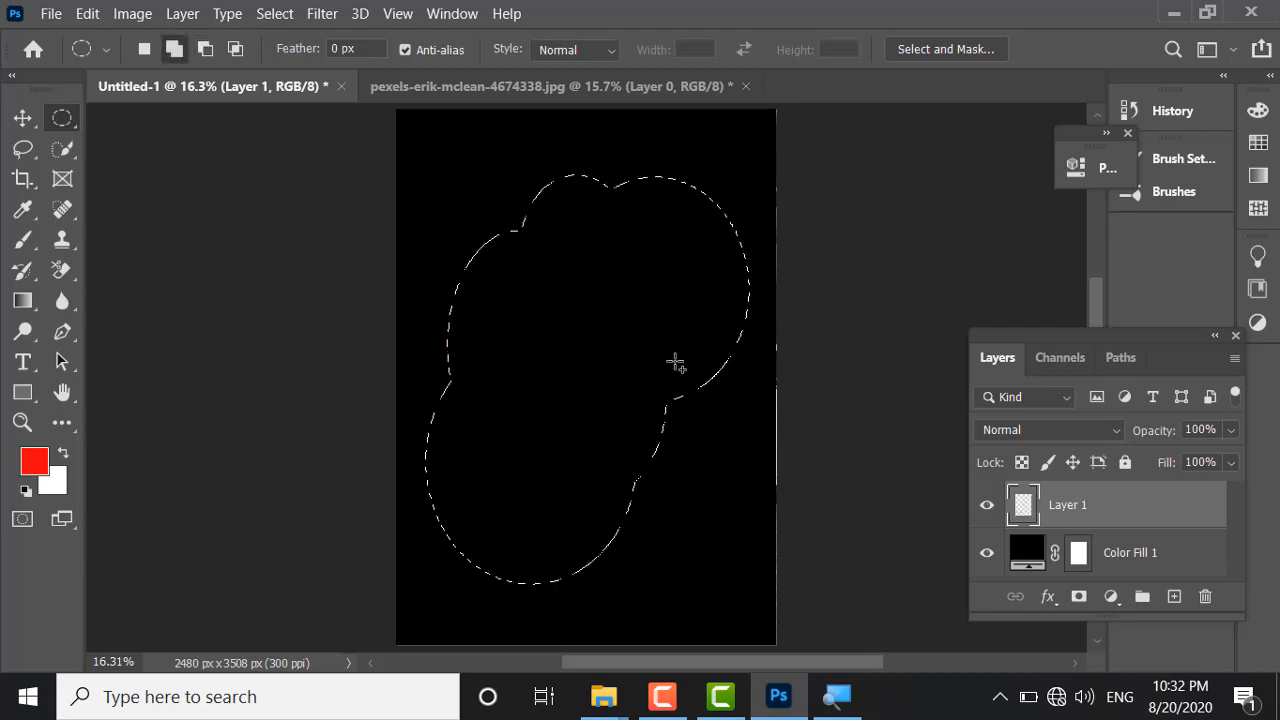
Step: Subtract an overlapping ellipse from the lower-left elliptical selection, and fill the remaining crescent with red
{"action": "left_click", "coordinate": [205, 54]}
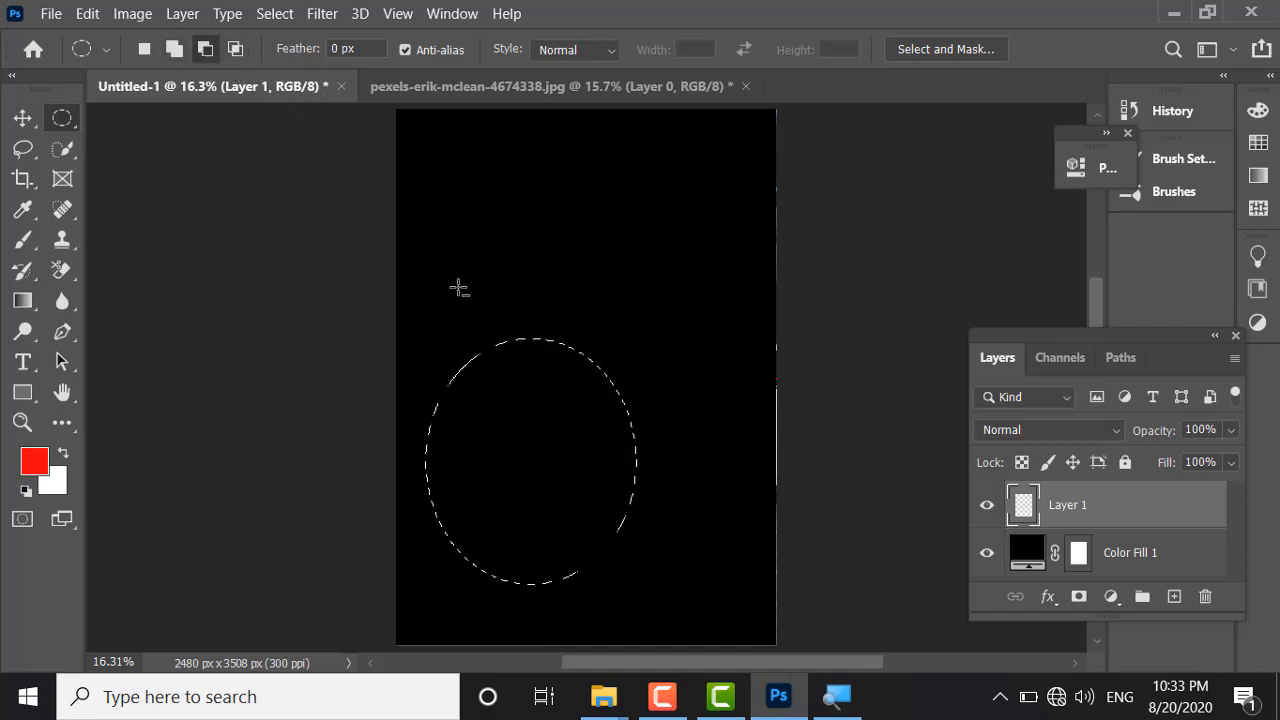
{"action": "left_click_drag", "start_coordinate": [457, 286], "coordinate": [723, 572]}
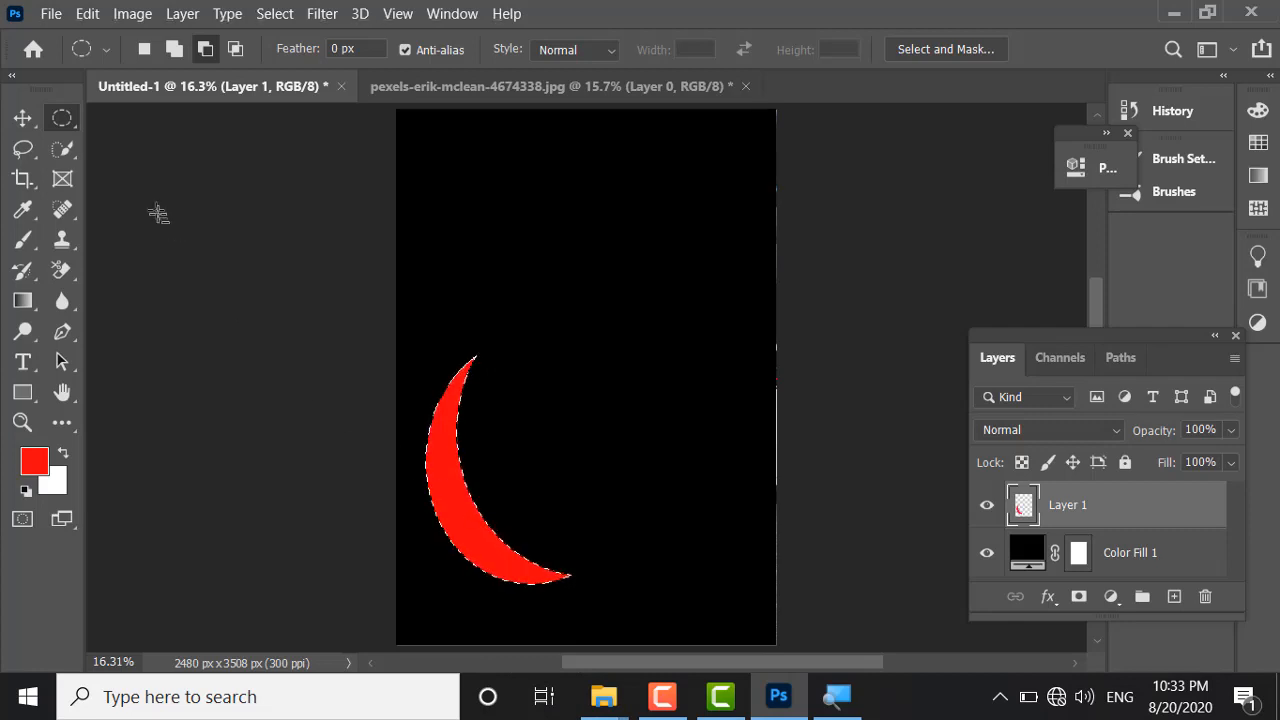
Step: Draw a large ellipse at the canvas's upper right, intersect it with an overlapping ellipse, and fill the lens-shaped selection with red
{"action": "left_click", "coordinate": [236, 51]}
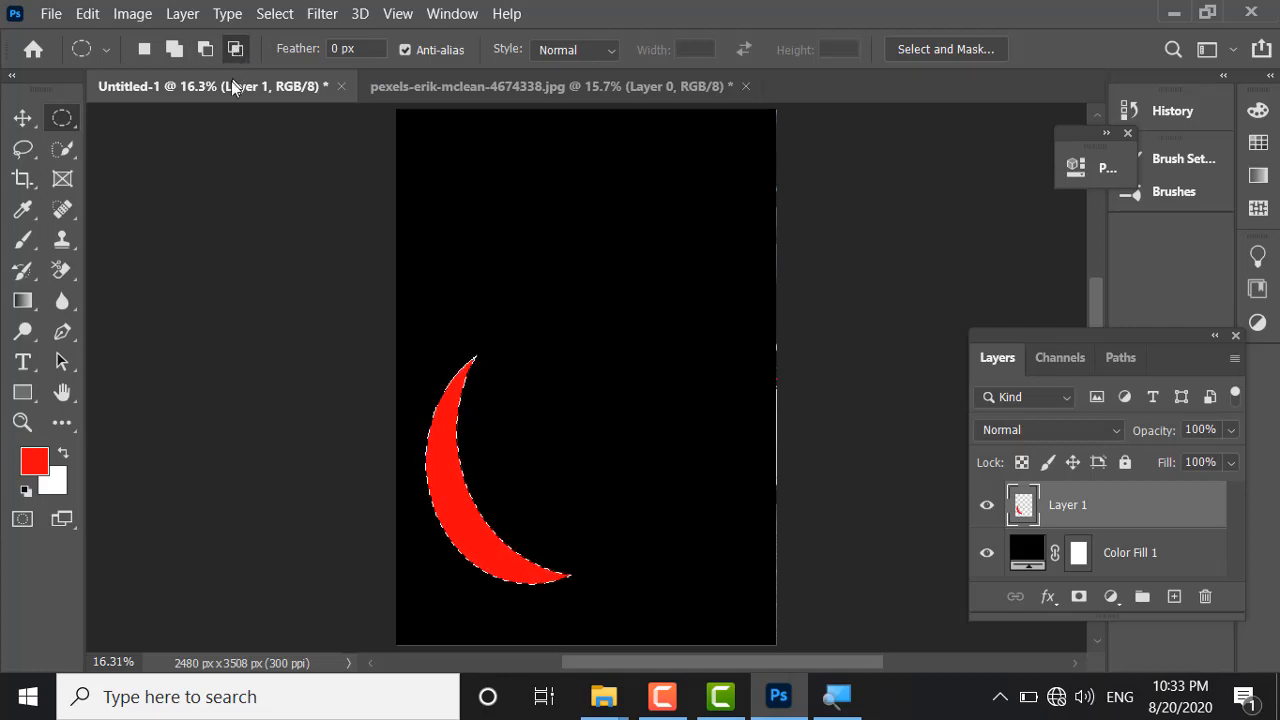
{"action": "left_click", "coordinate": [146, 49]}
{"action": "left_click_drag", "start_coordinate": [543, 225], "coordinate": [764, 478]}
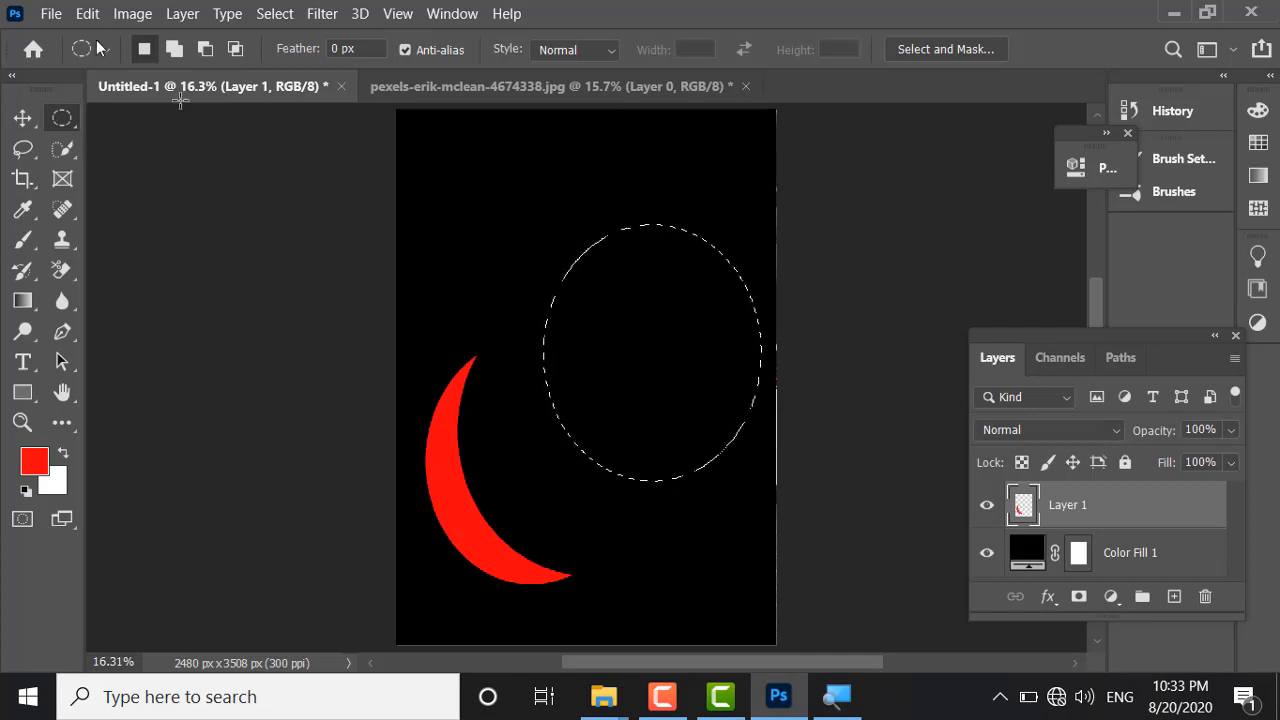
{"action": "left_click", "coordinate": [235, 49]}
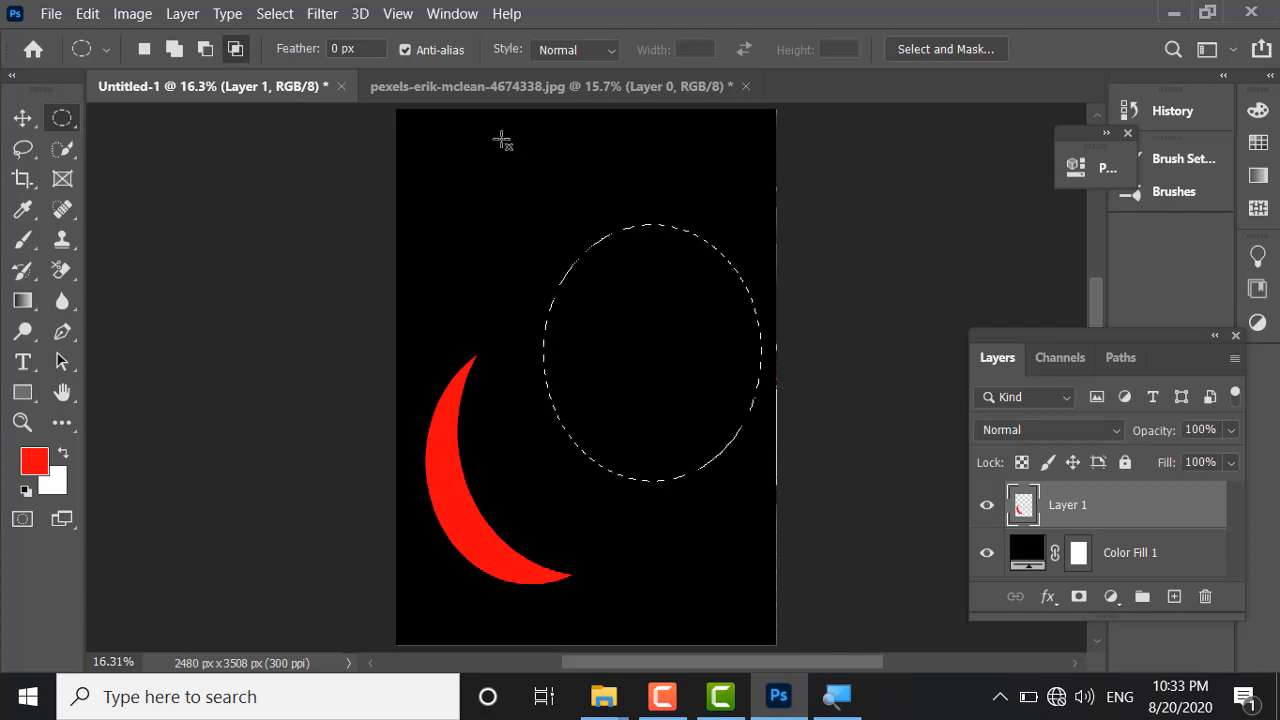
{"action": "left_click_drag", "start_coordinate": [502, 140], "coordinate": [731, 374]}
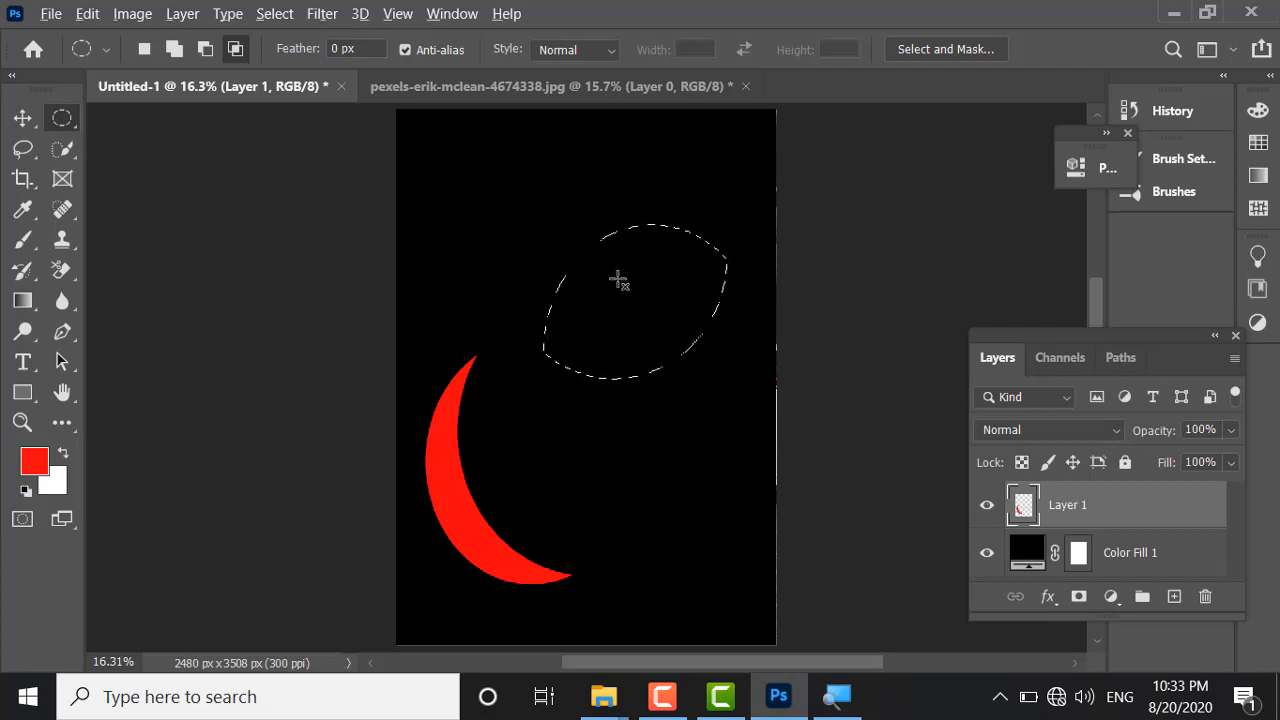
{"action": "key", "text": "alt+BackSpace"}
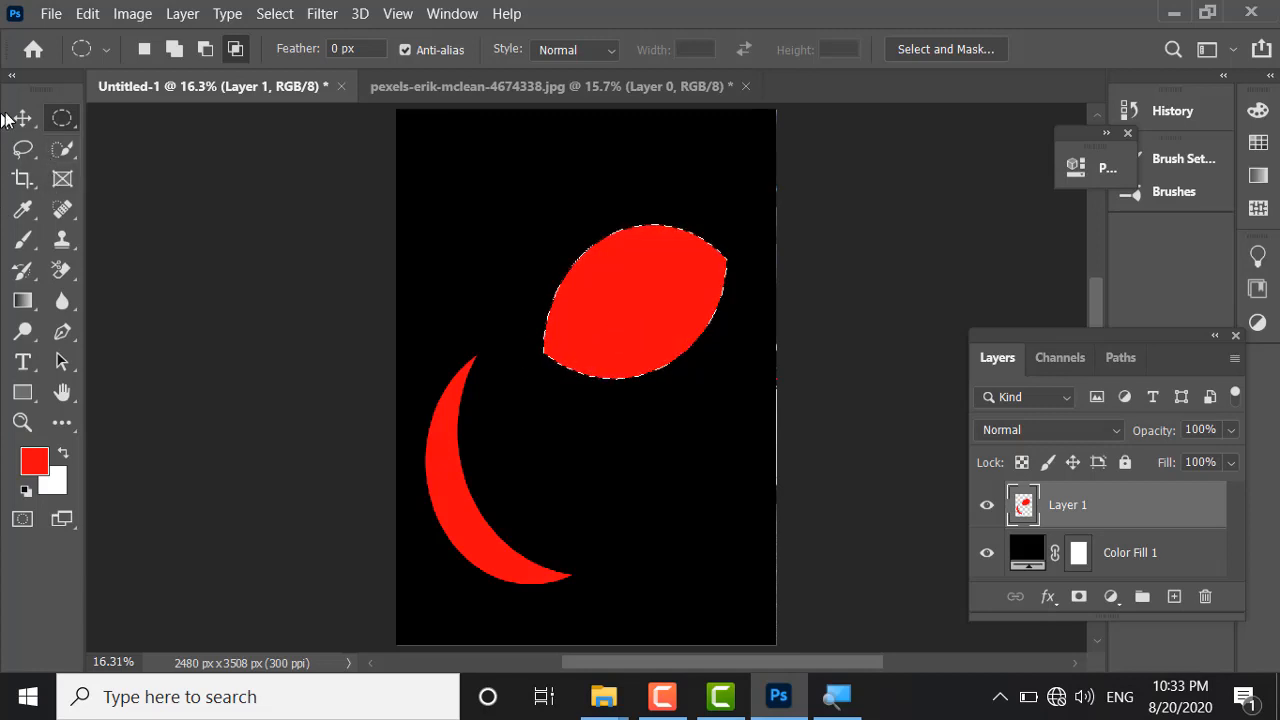
Step: Draw an elliptical selection in New Selection mode in the canvas's upper-left area and fill it with red
{"action": "left_click", "coordinate": [146, 48]}
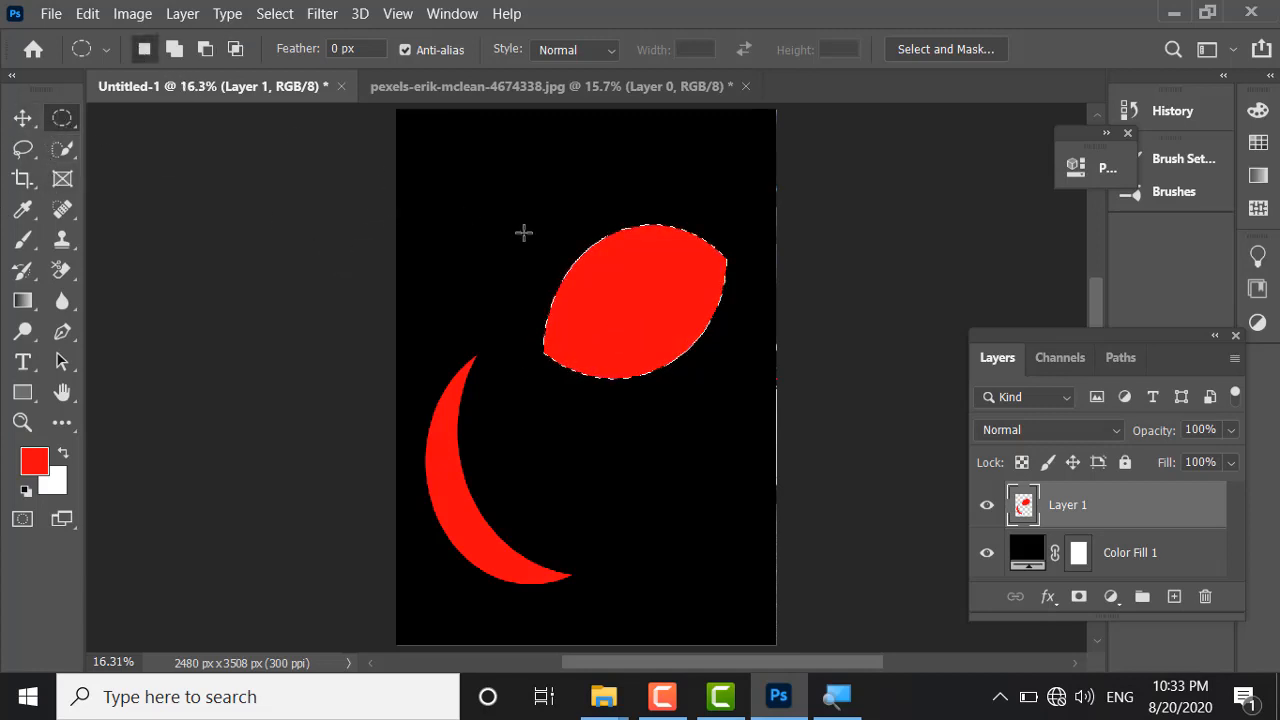
{"action": "left_click_drag", "start_coordinate": [421, 161], "coordinate": [537, 300]}
{"action": "key", "text": "ctrl+d"}
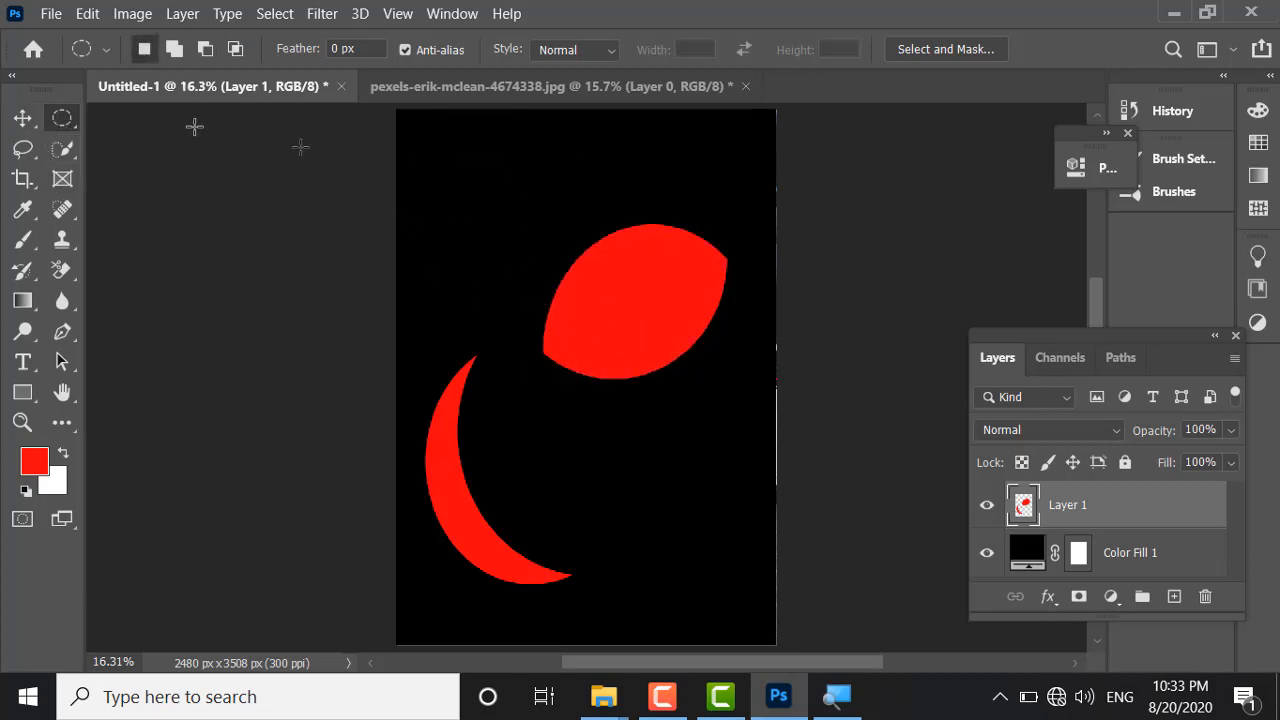
{"action": "left_click_drag", "start_coordinate": [414, 171], "coordinate": [535, 303]}
{"action": "key", "text": "alt+BackSpace"}
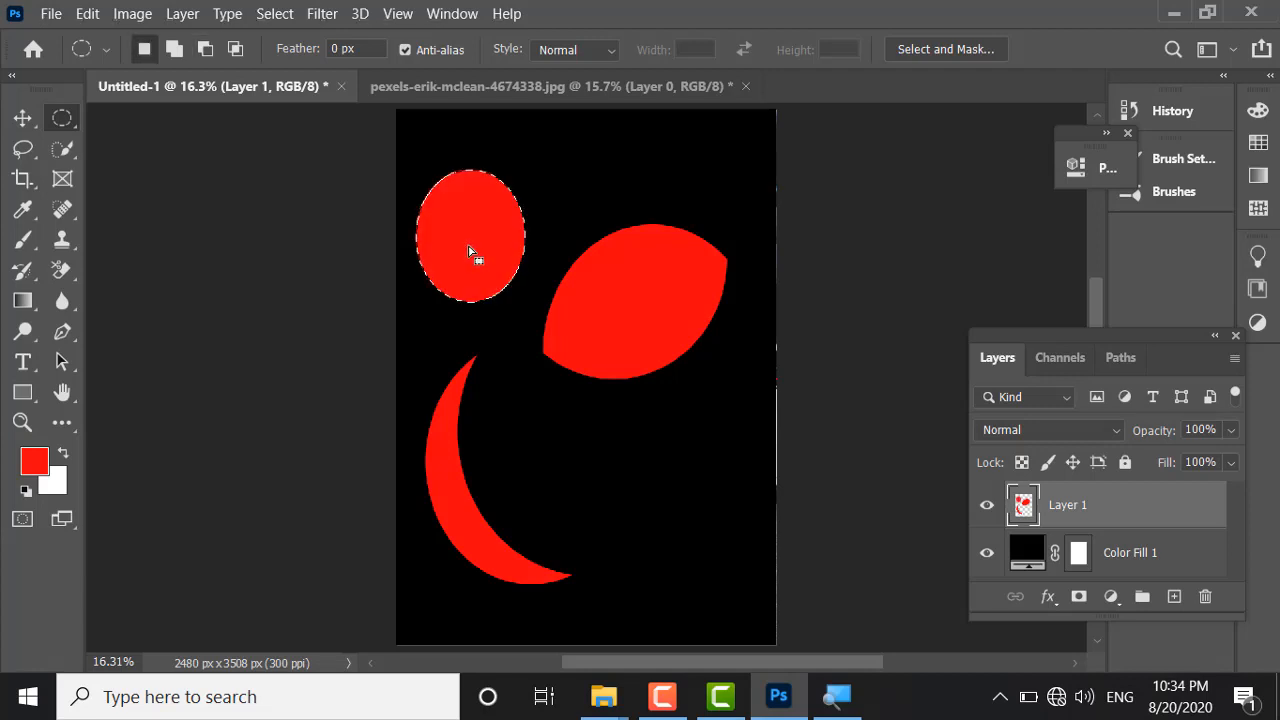
Step: Draw another elliptical selection in the canvas's lower-right area and fill it with red
{"action": "left_click", "coordinate": [24, 120]}
{"action": "left_click", "coordinate": [62, 120]}
{"action": "left_click_drag", "start_coordinate": [586, 434], "coordinate": [738, 602]}
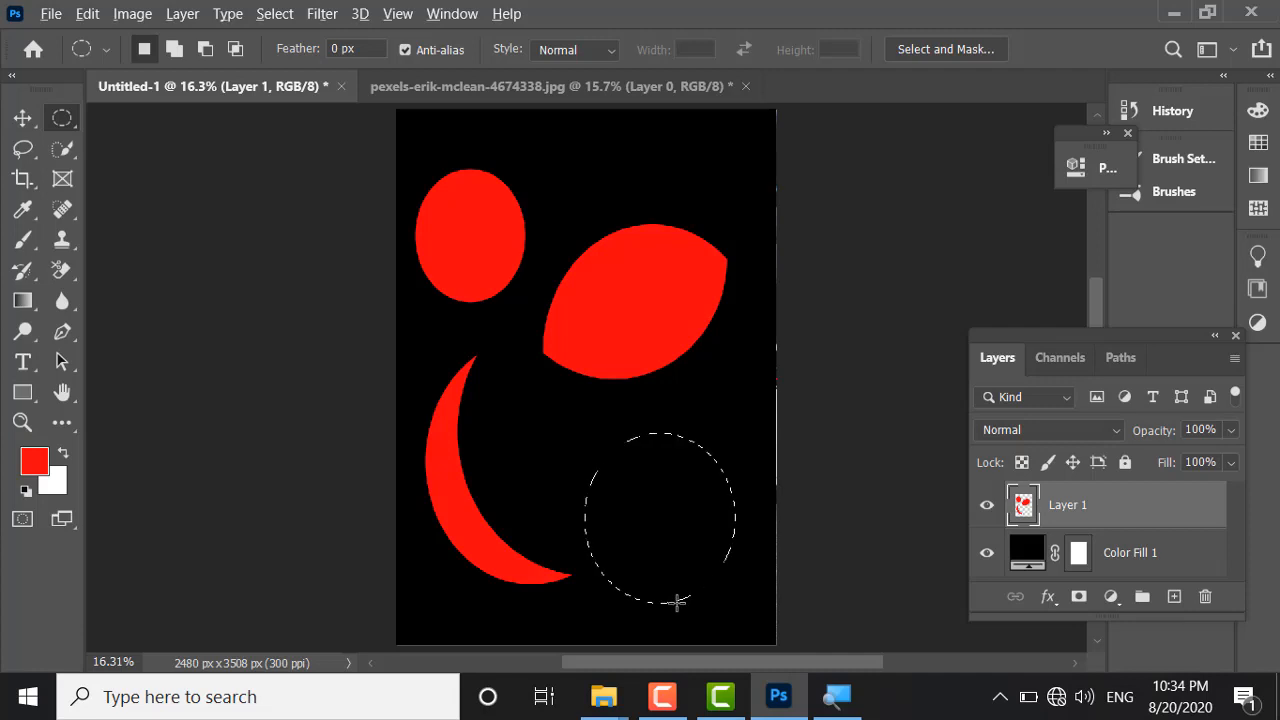
{"action": "key", "text": "alt+BackSpace"}
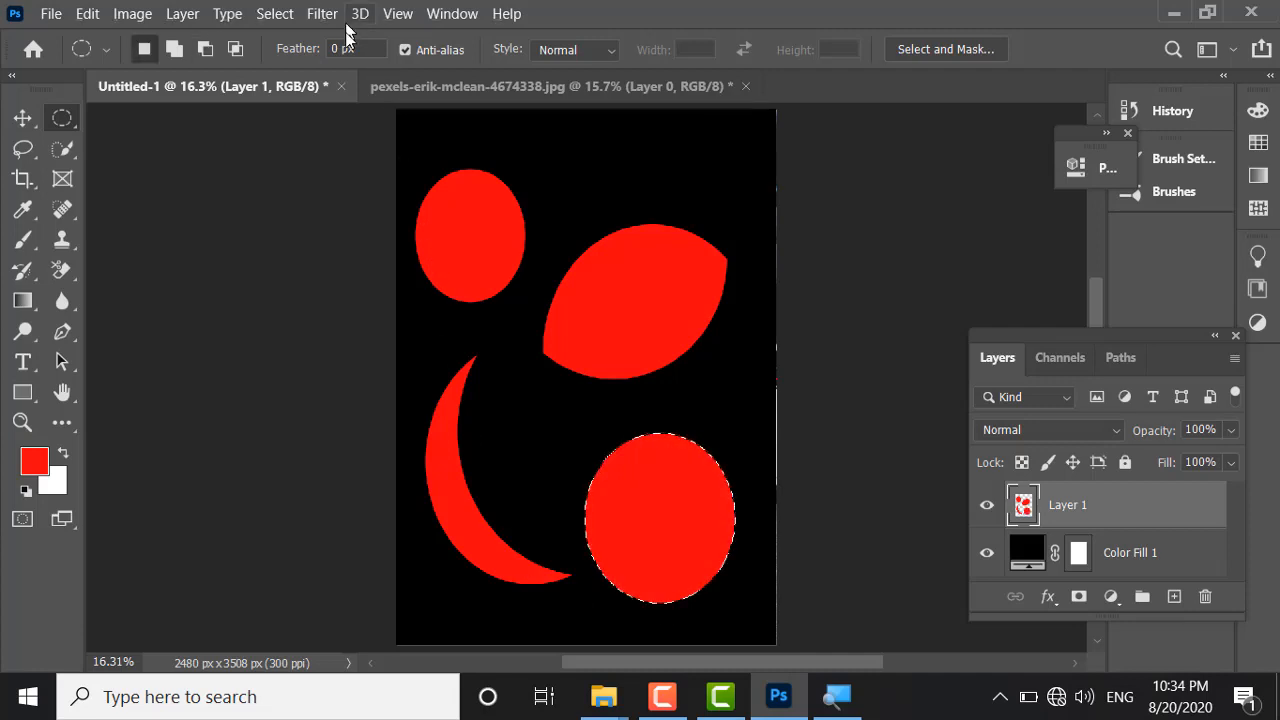
Step: Set the marquee feather to 40 px, fill a small circular selection near the canvas's top edge with red, and deselect it
{"action": "left_click_drag", "start_coordinate": [346, 52], "coordinate": [330, 50]}
{"action": "type", "text": "4"}
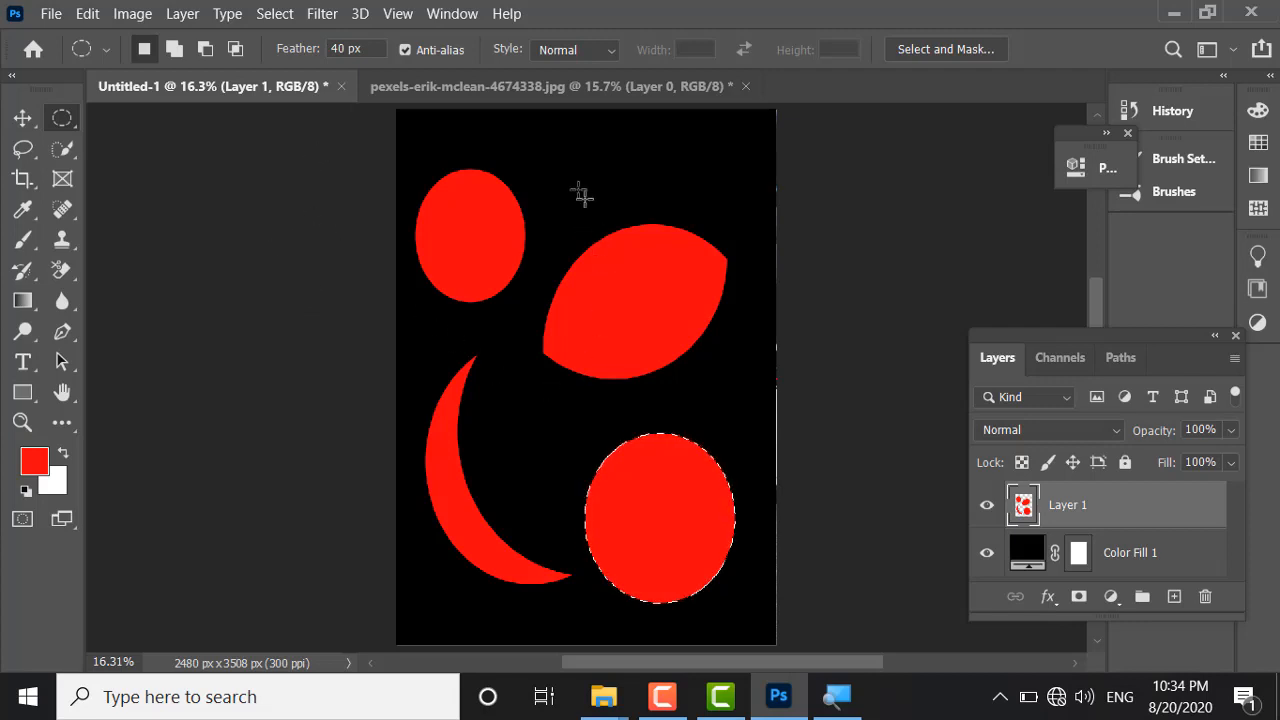
{"action": "left_click_drag", "start_coordinate": [567, 132], "coordinate": [654, 210]}
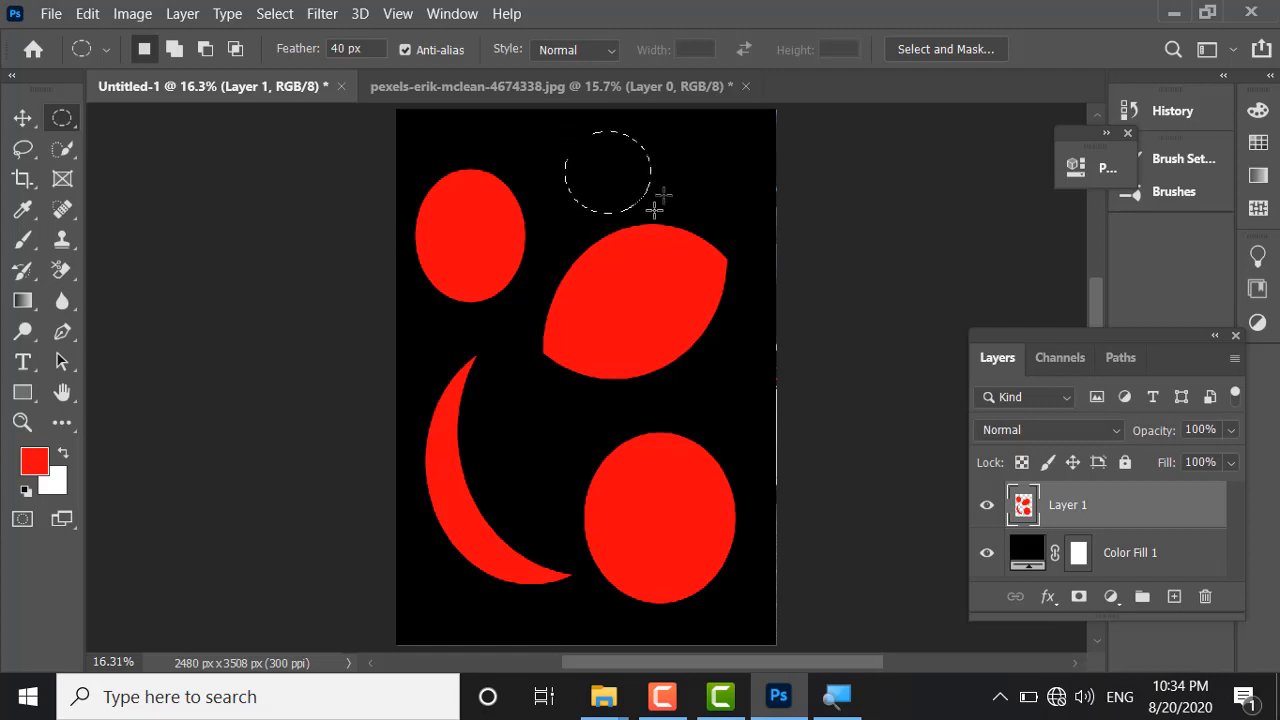
{"action": "key", "text": "alt+BackSpace"}
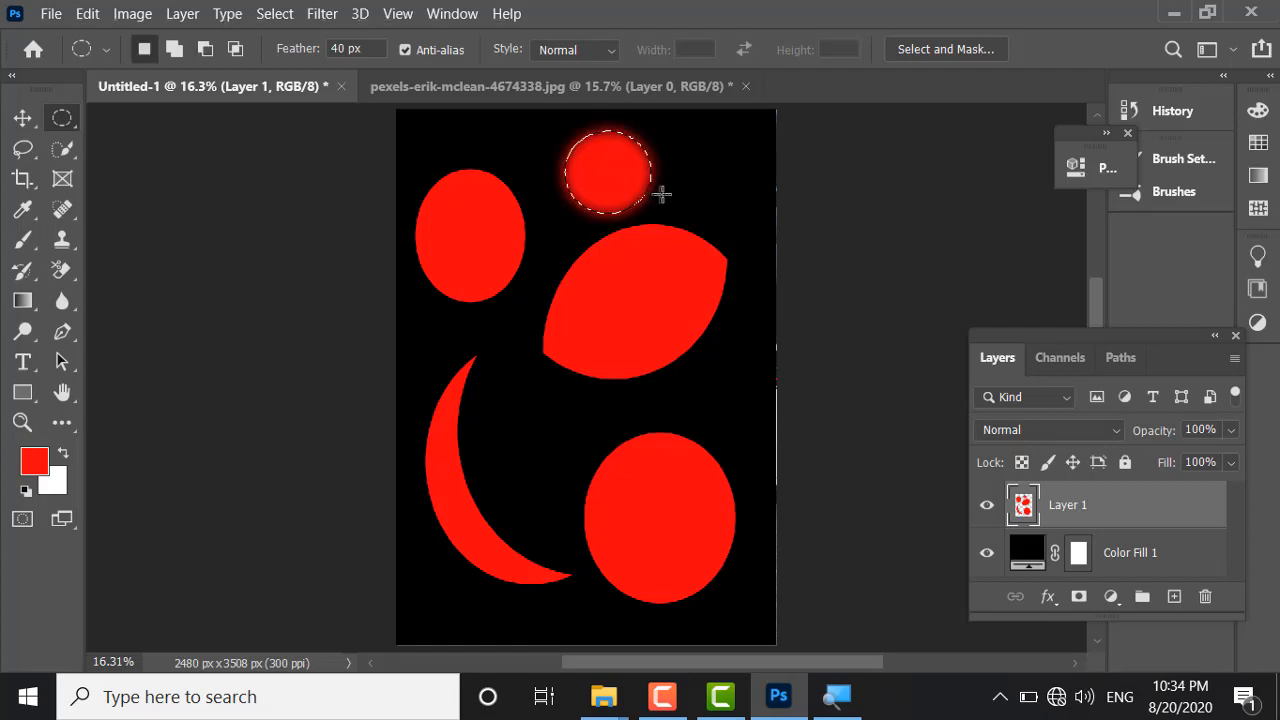
{"action": "left_click", "coordinate": [22, 117]}
{"action": "left_click", "coordinate": [345, 283]}
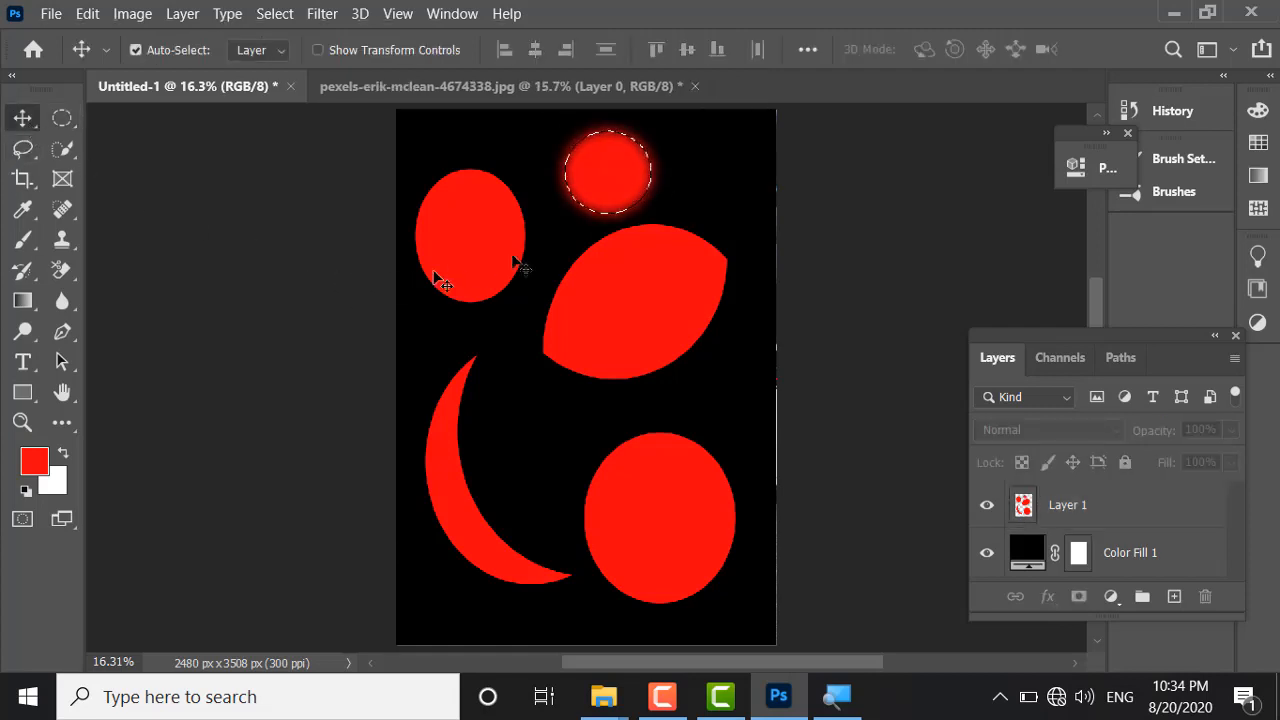
{"action": "key", "text": "ctrl+d"}
Step: Examine the feathered circle's edge up close against the edge of the unfeathered ellipse beside it
{"action": "scroll", "coordinate": [567, 203], "scroll_direction": "up", "scroll_amount": 4}
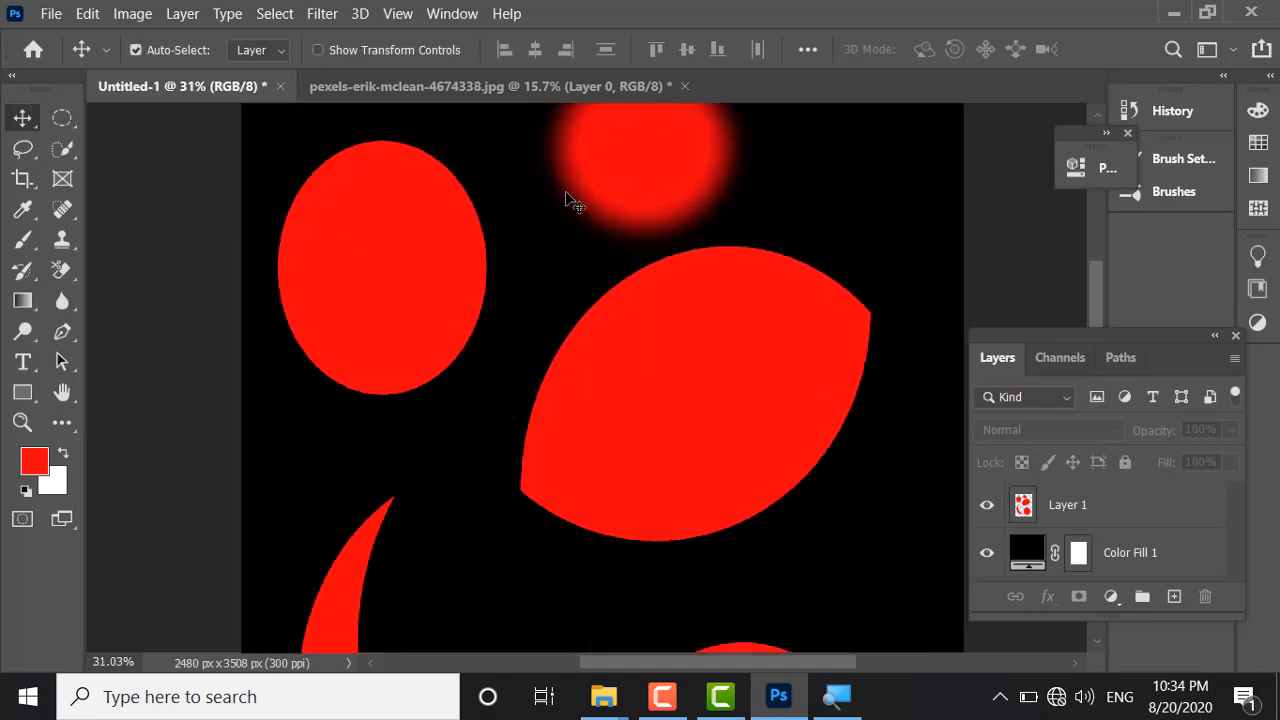
{"action": "scroll", "coordinate": [567, 205], "scroll_direction": "up", "scroll_amount": 1}
{"action": "scroll", "coordinate": [565, 260], "scroll_direction": "up", "scroll_amount": 2}
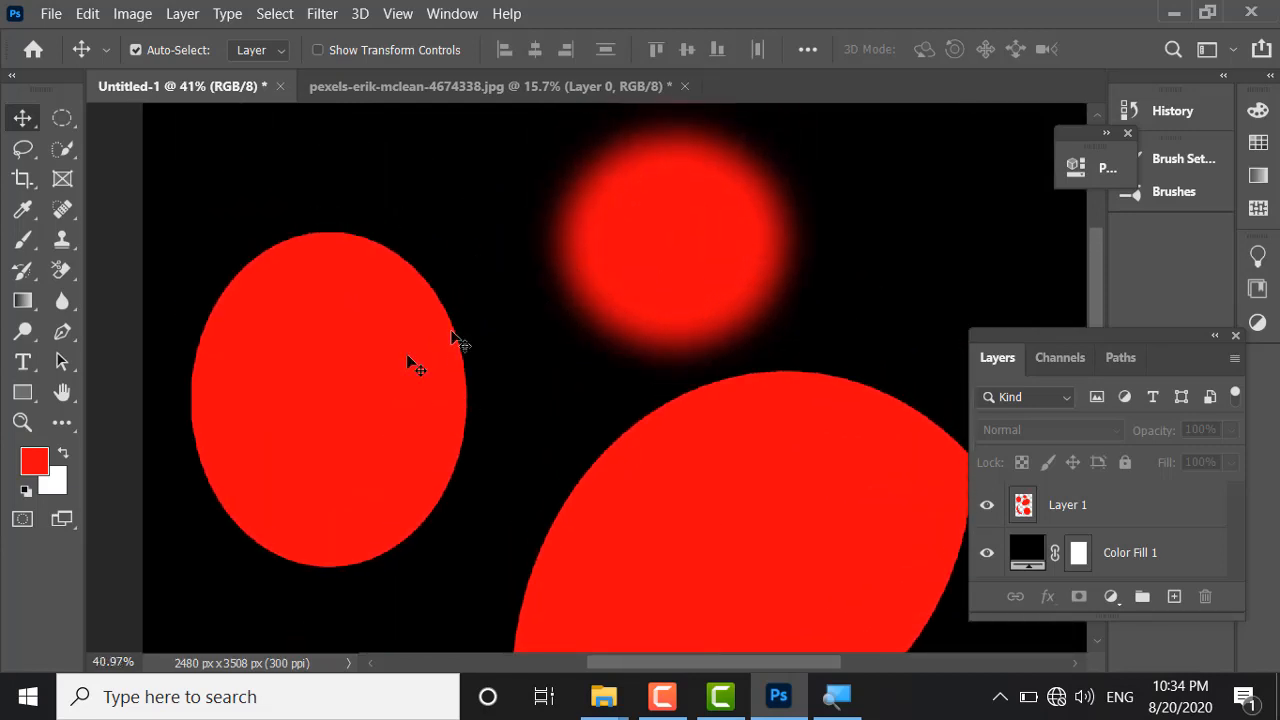
{"action": "scroll", "coordinate": [565, 322], "scroll_direction": "down", "scroll_amount": 2}
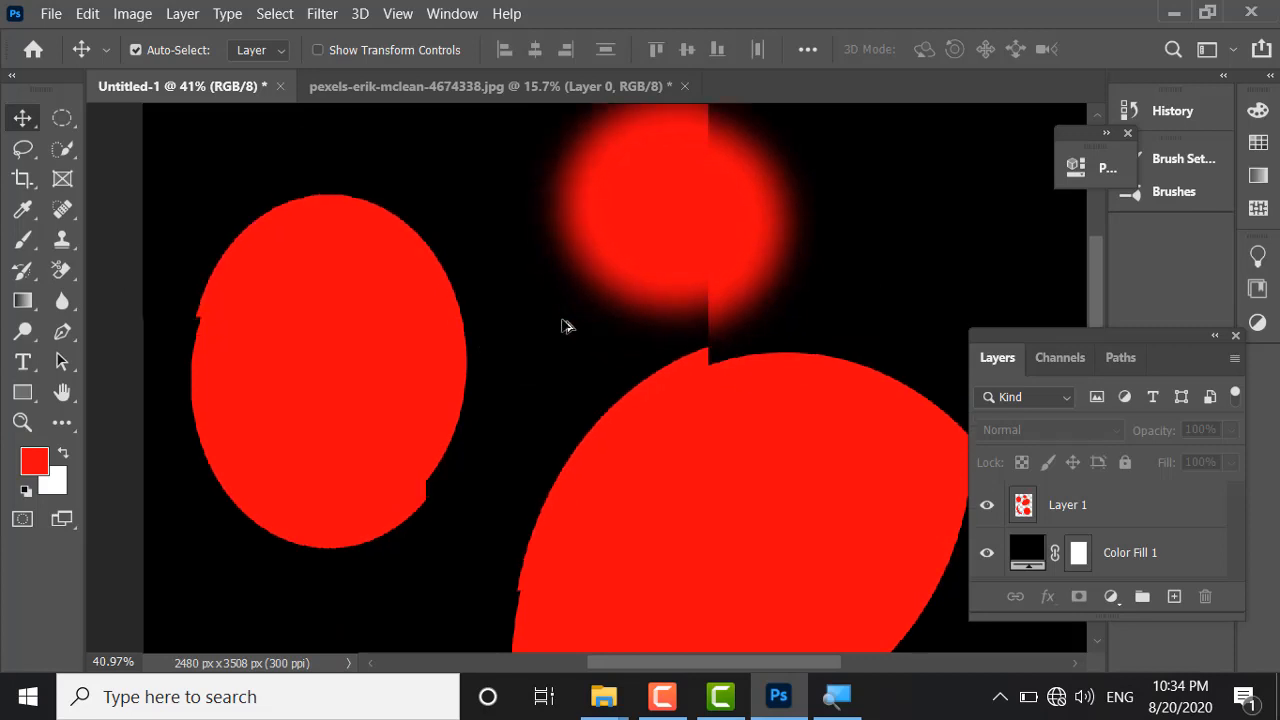
{"action": "scroll", "coordinate": [563, 328], "scroll_direction": "down", "scroll_amount": 1}
{"action": "scroll", "coordinate": [563, 328], "scroll_direction": "down", "scroll_amount": 5}
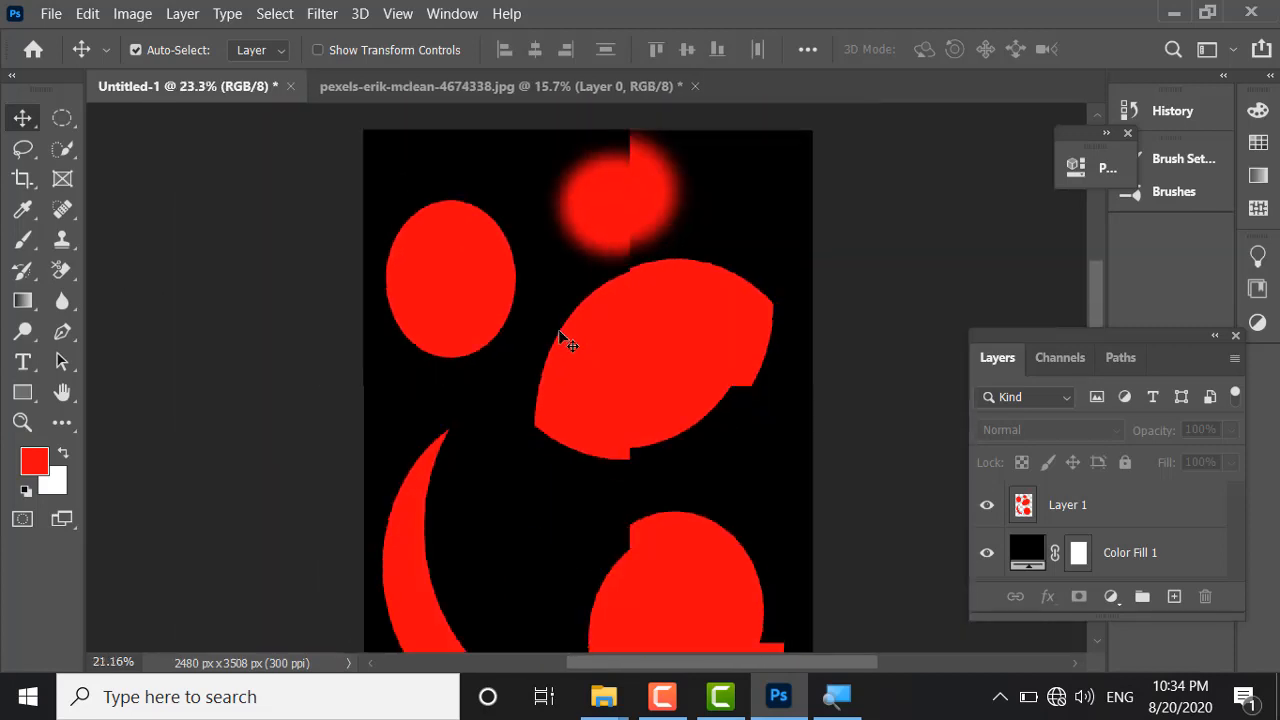
Step: Duplicate Layer 0 in the pexels-erik-mclean-4674338.jpg document and hide the original layer
{"action": "left_click", "coordinate": [470, 86]}
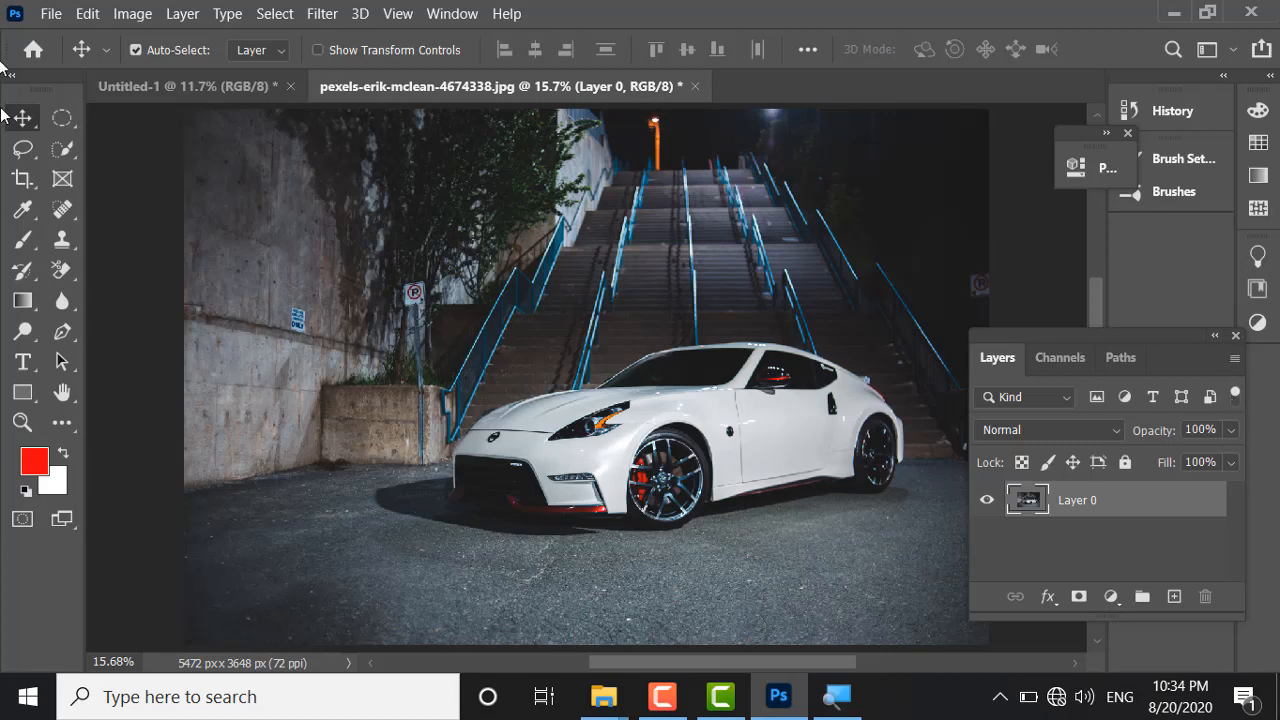
{"action": "left_click_drag", "start_coordinate": [1136, 505], "coordinate": [1176, 598]}
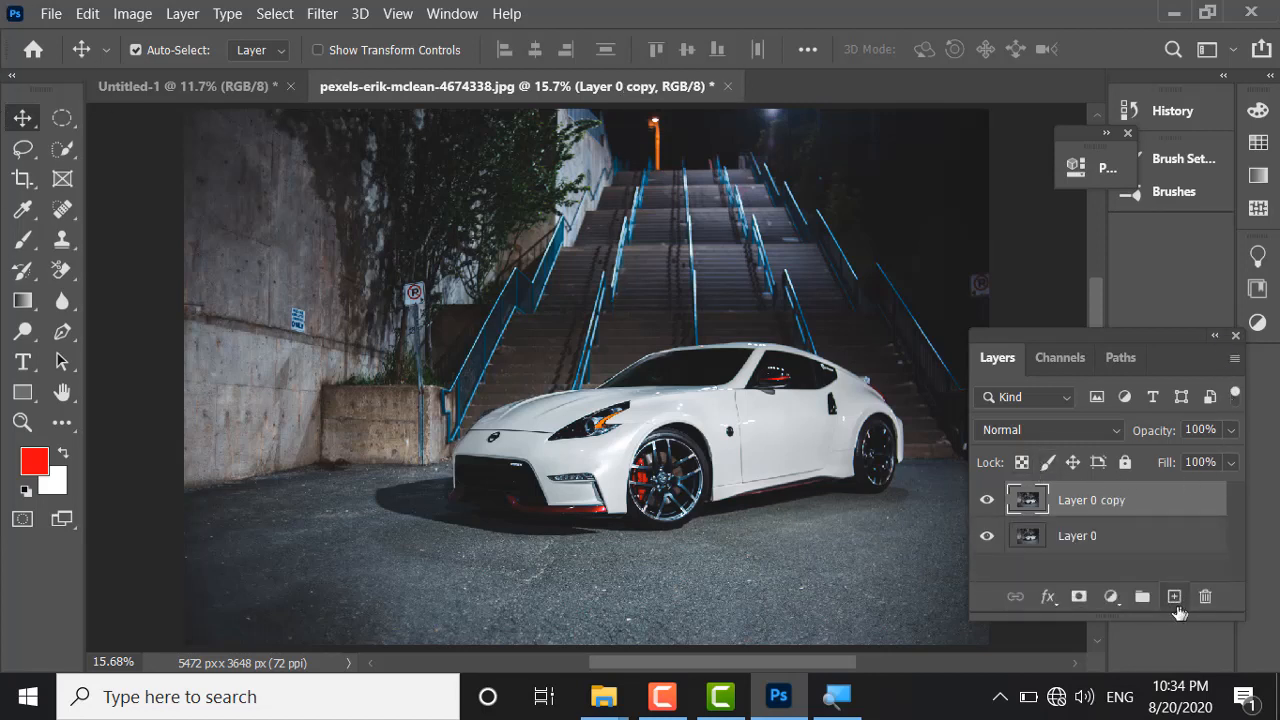
{"action": "left_click", "coordinate": [988, 540]}
Step: Draw a wide elliptical selection around the white car and reposition it to center on the car
{"action": "left_click", "coordinate": [62, 117]}
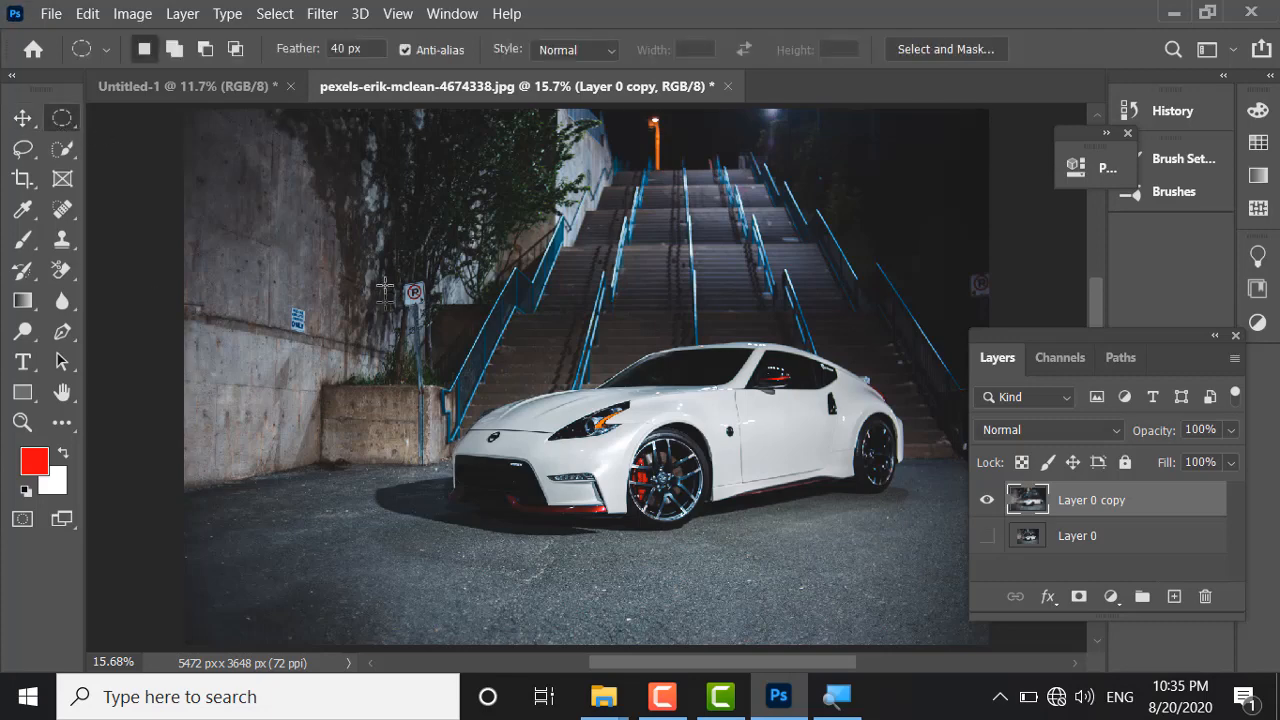
{"action": "left_click_drag", "start_coordinate": [470, 335], "coordinate": [1050, 640]}
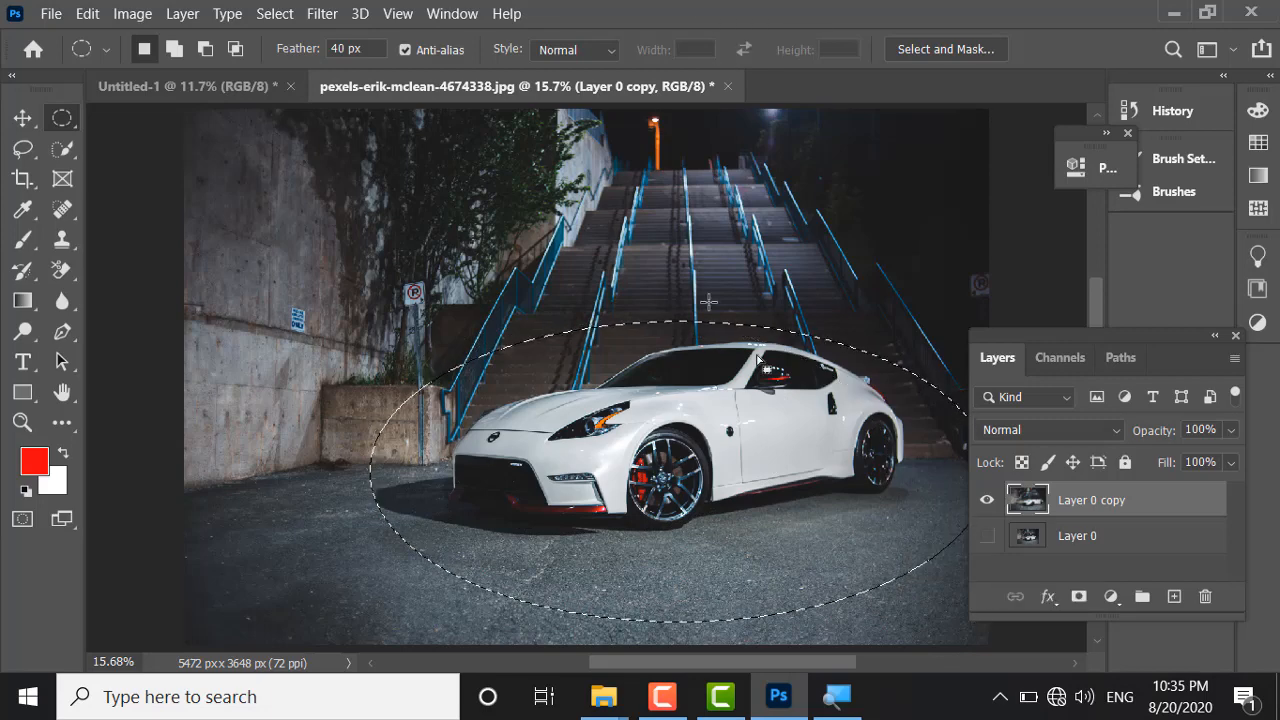
{"action": "left_click_drag", "start_coordinate": [767, 372], "coordinate": [734, 337]}
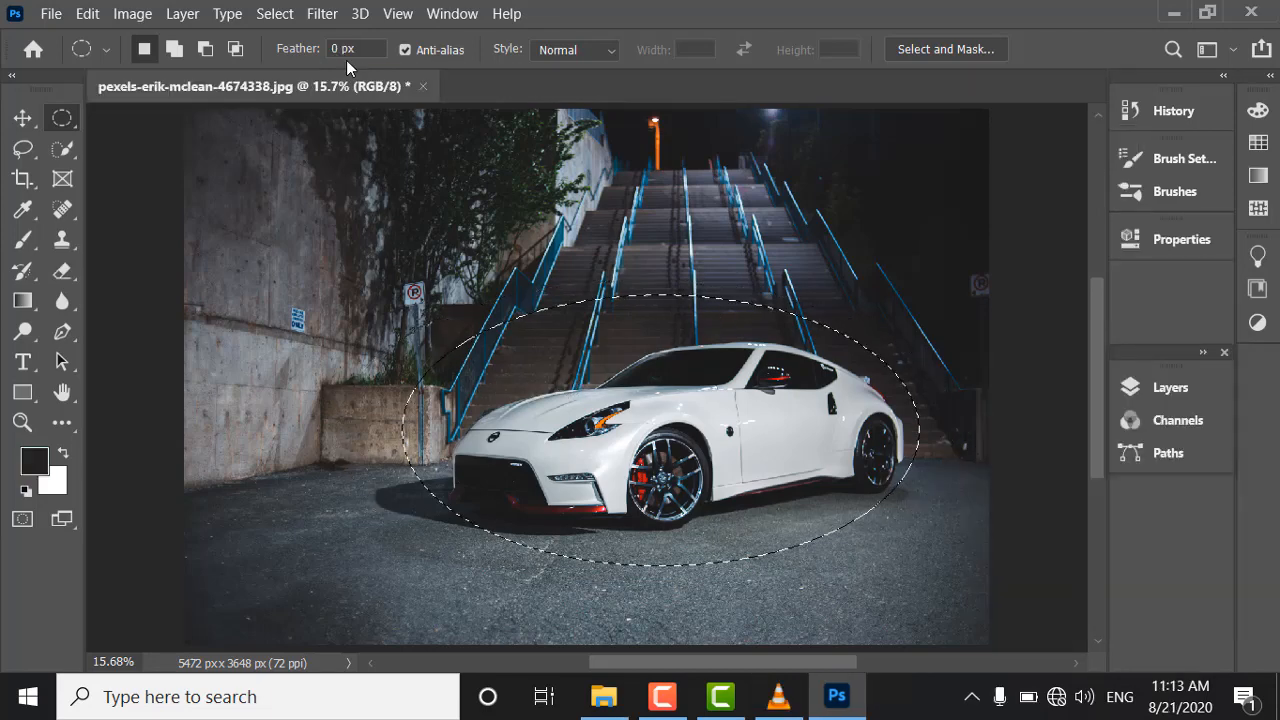
Step: Invert the elliptical selection around the car and fill the surroundings with the dark foreground color
{"action": "right_click", "coordinate": [500, 353]}
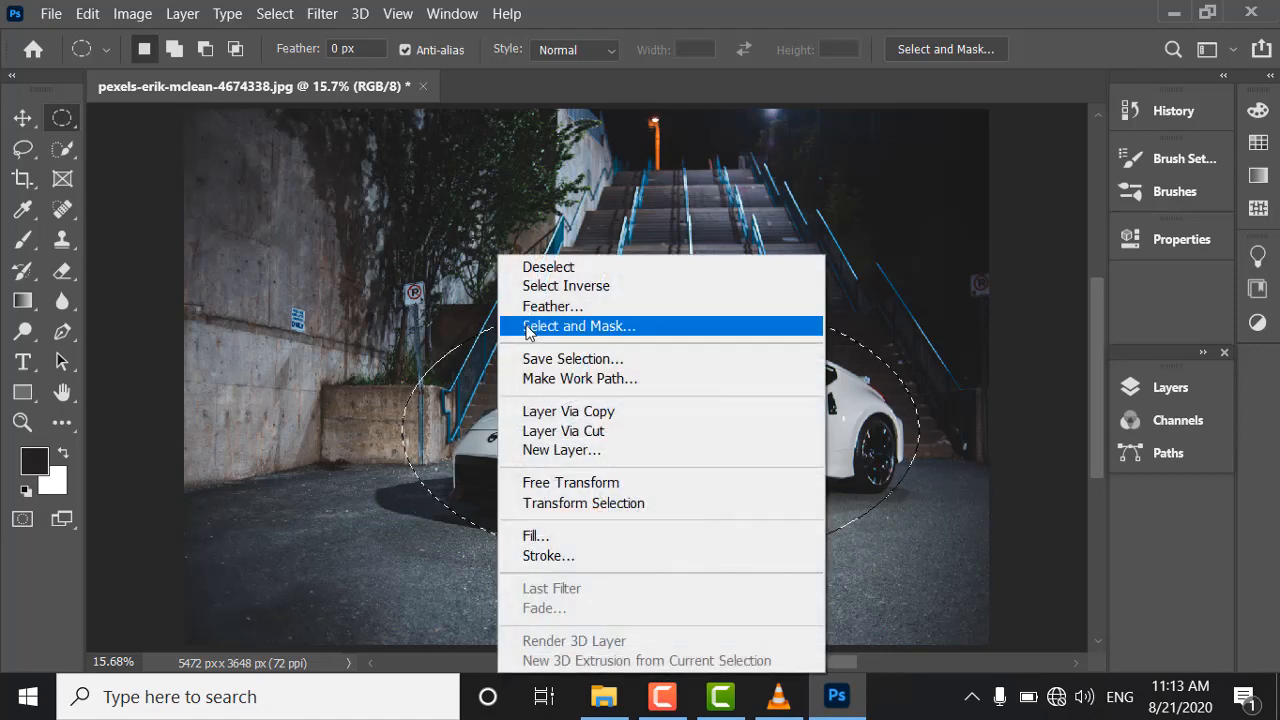
{"action": "left_click", "coordinate": [540, 286]}
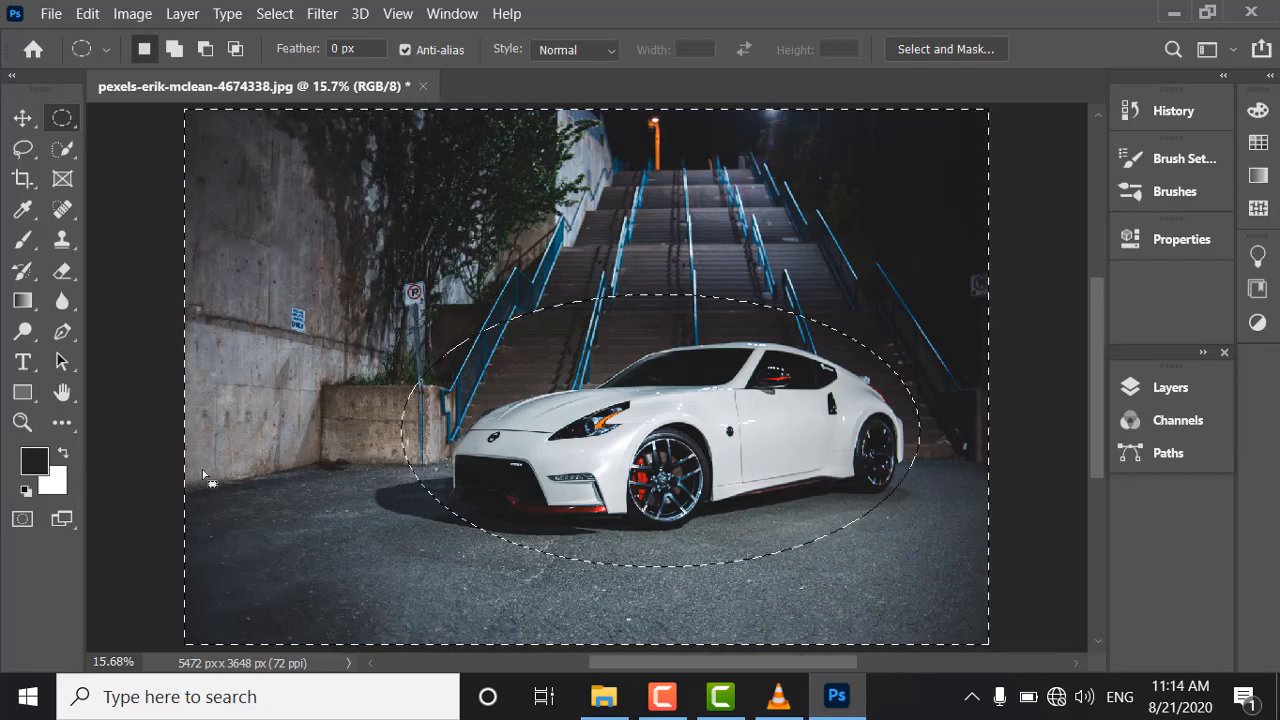
{"action": "key", "text": "alt+BackSpace"}
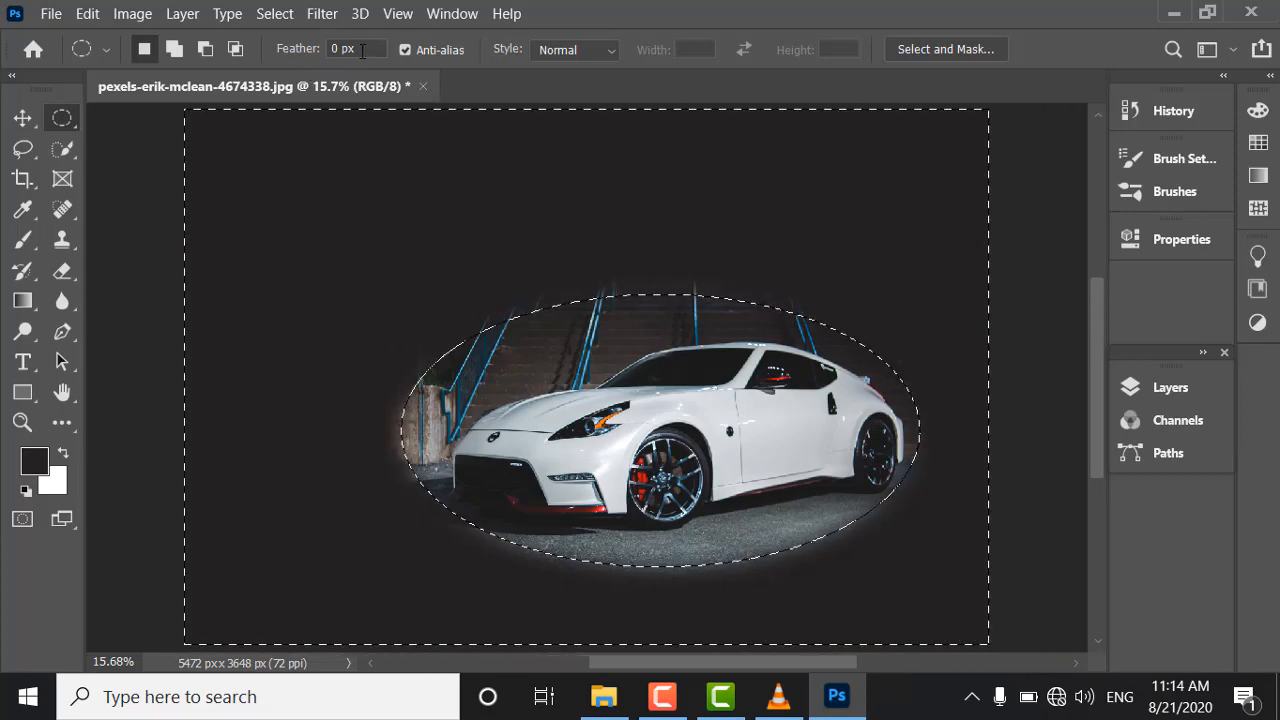
Step: Set the Elliptical Marquee tool's feather to 200 px
{"action": "left_click_drag", "start_coordinate": [362, 51], "coordinate": [323, 54]}
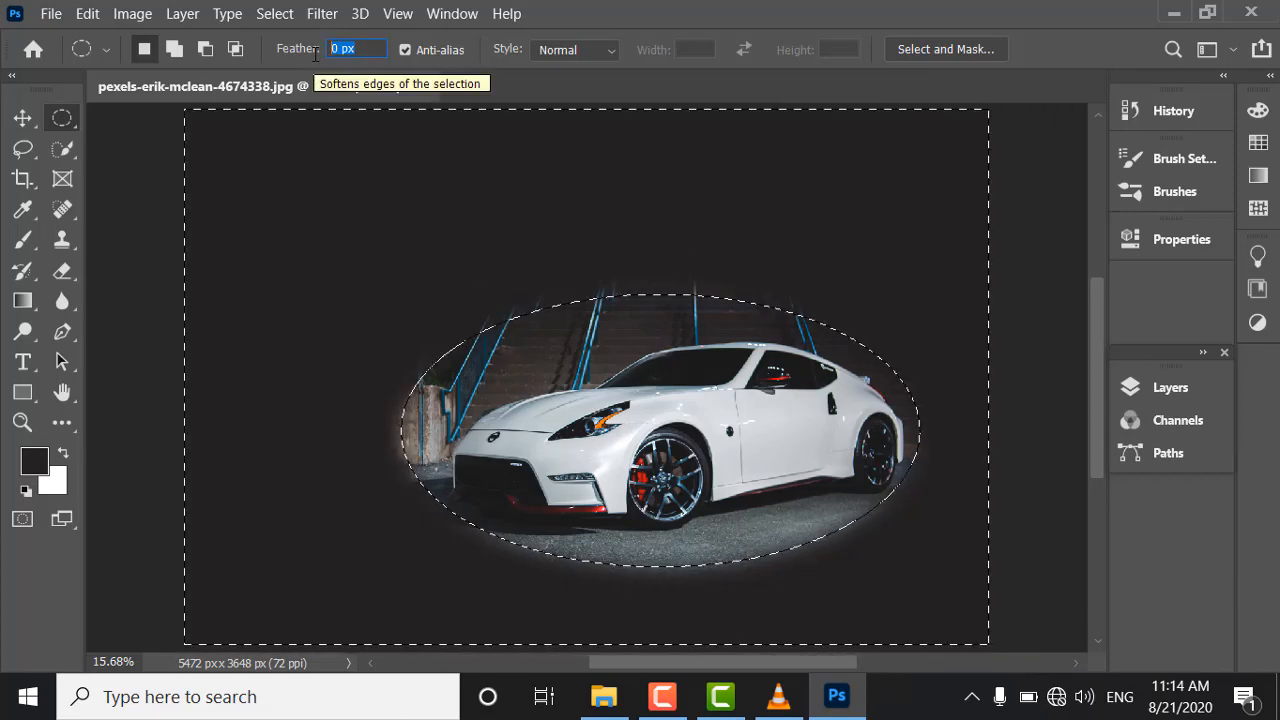
{"action": "type", "text": "20"}
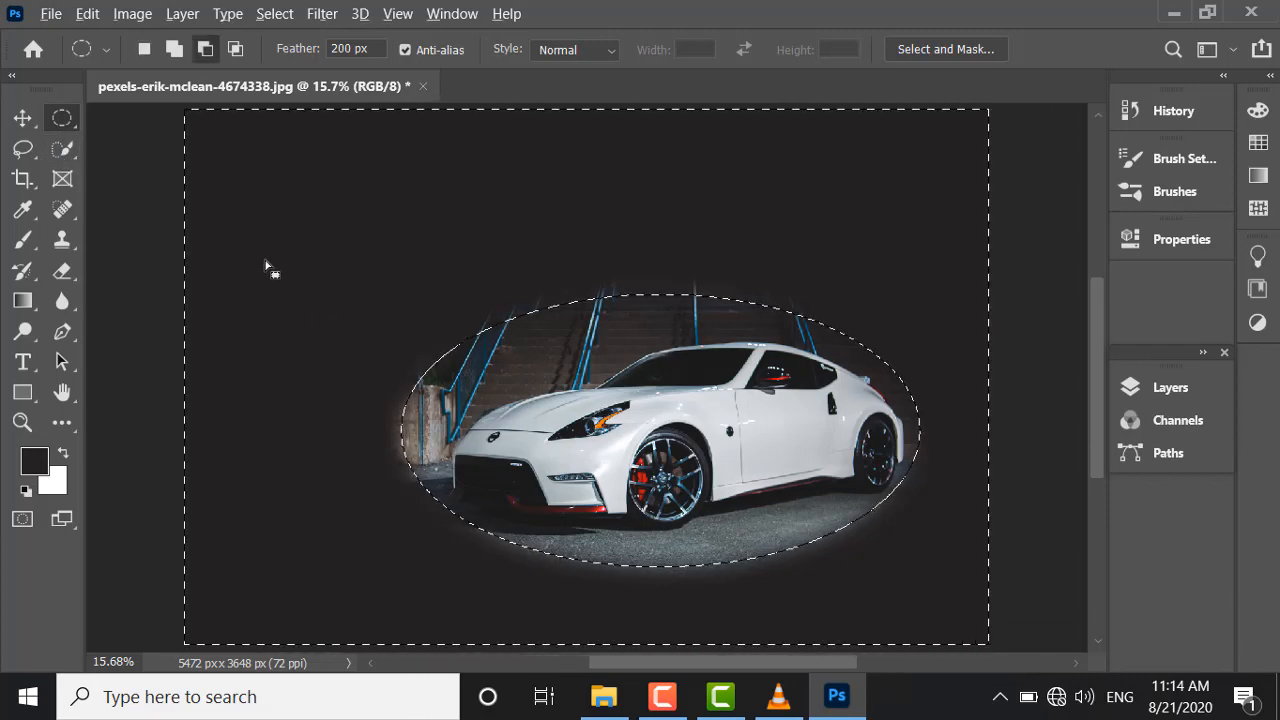
Step: Remove the inverted selection around the car, ready for moving with the Move tool
{"action": "left_click", "coordinate": [22, 120]}
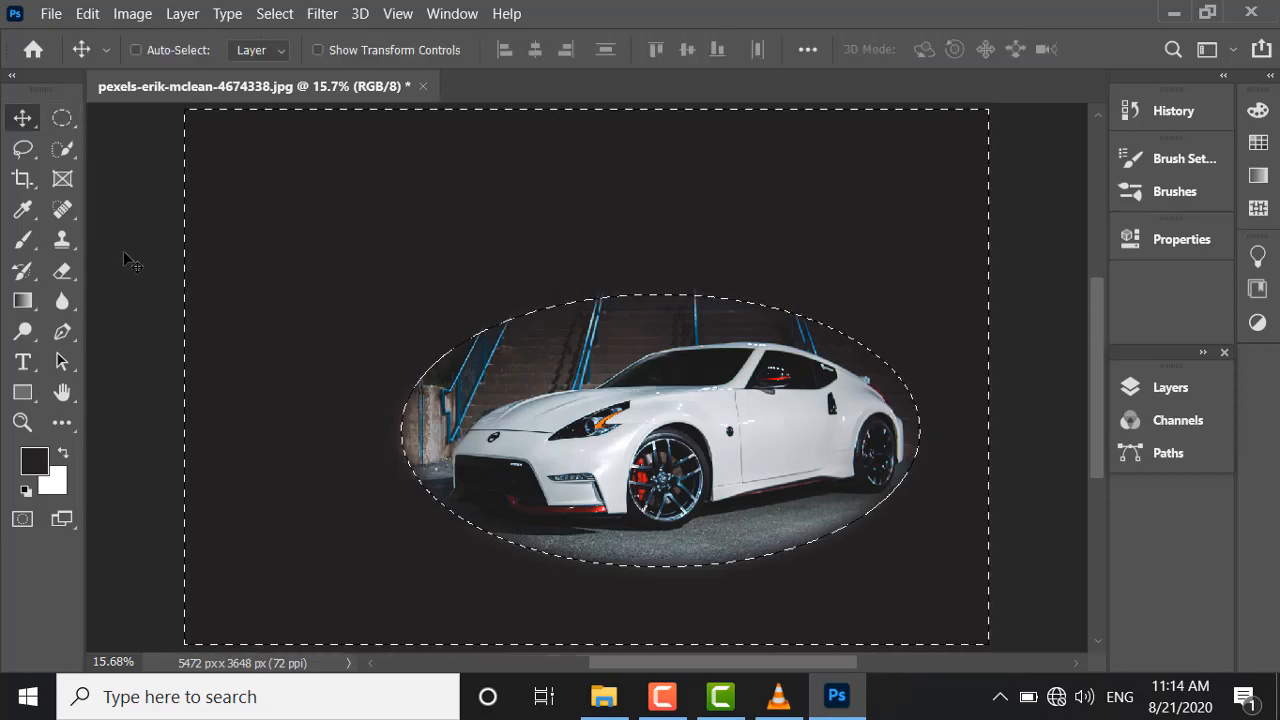
{"action": "key", "text": "ctrl+d"}
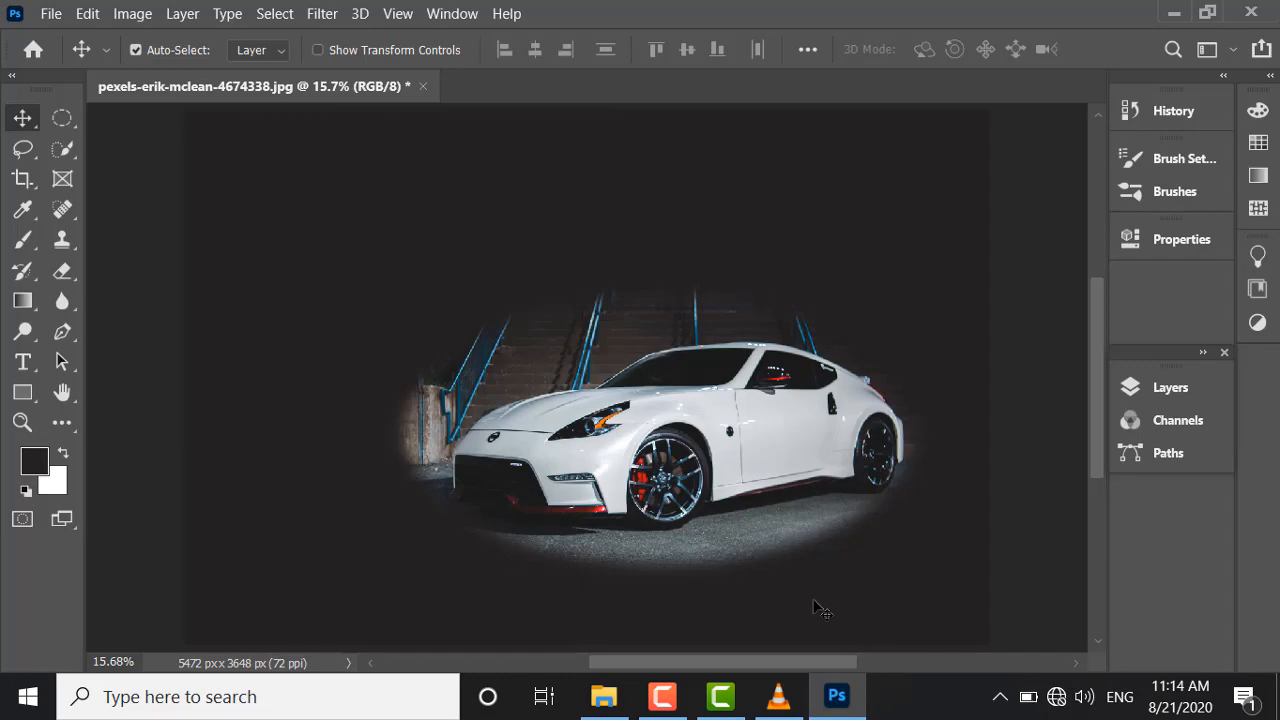
Step: Try to move the Background upward by converting it to a normal layer, and undo the change
{"action": "left_click_drag", "start_coordinate": [813, 601], "coordinate": [807, 597]}
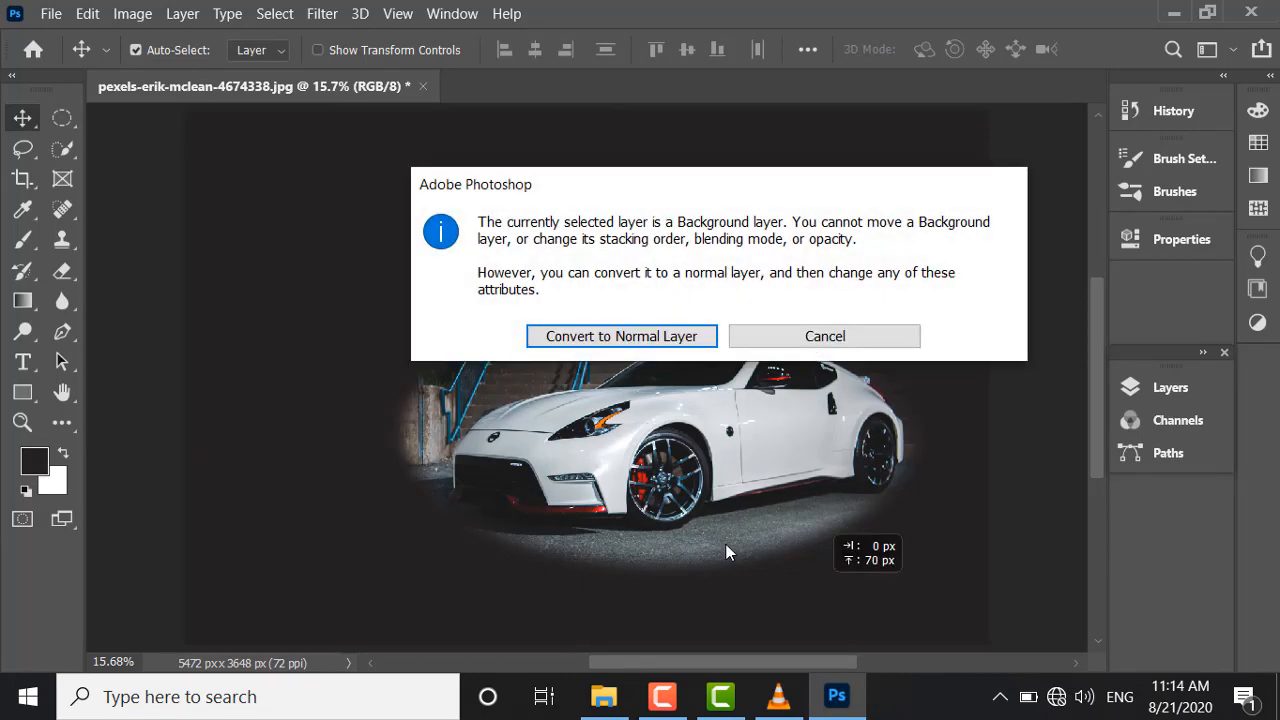
{"action": "left_click", "coordinate": [617, 341]}
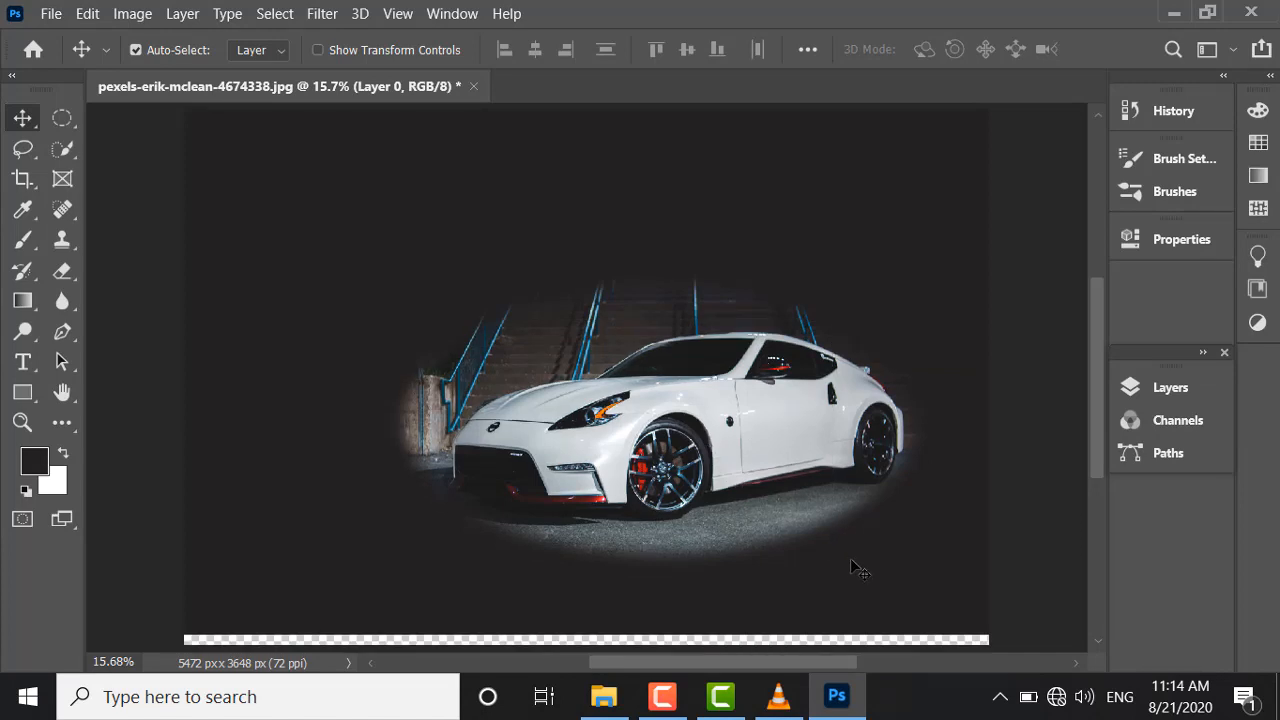
{"action": "key", "text": "ctrl+z"}
{"action": "key", "text": "ctrl+z"}
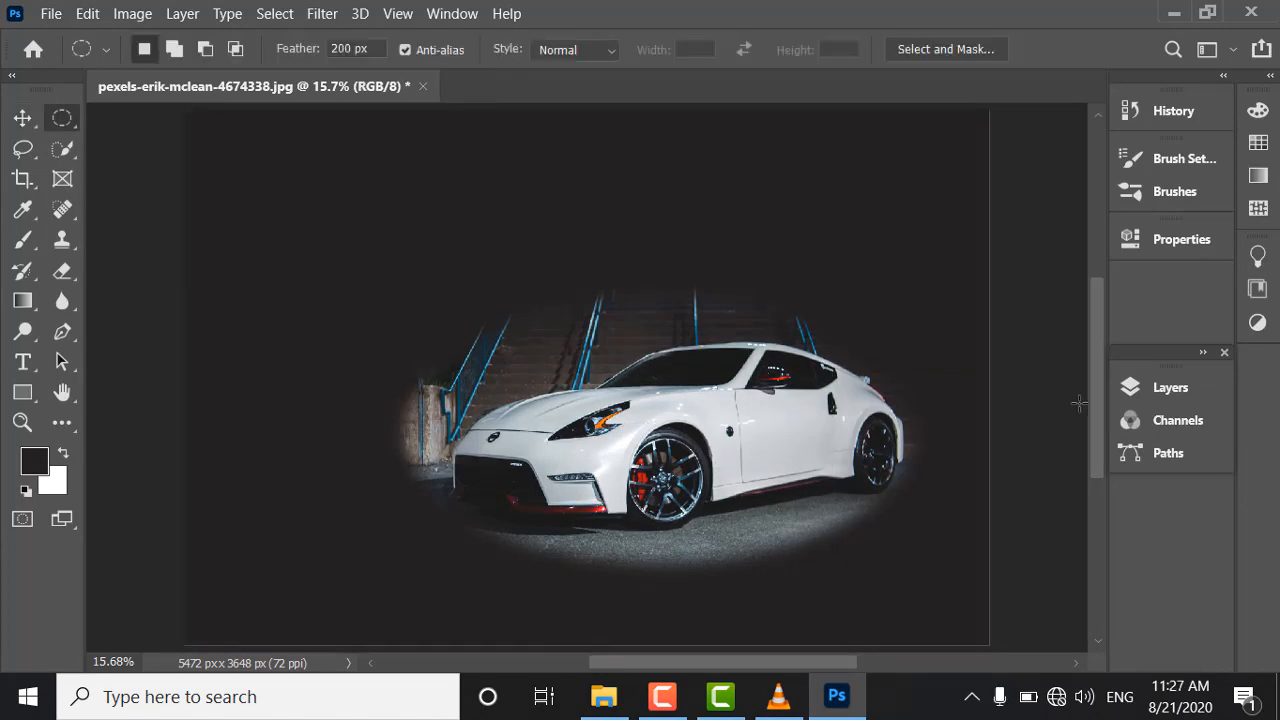
Step: Duplicate the Background layer
{"action": "left_click", "coordinate": [1155, 394]}
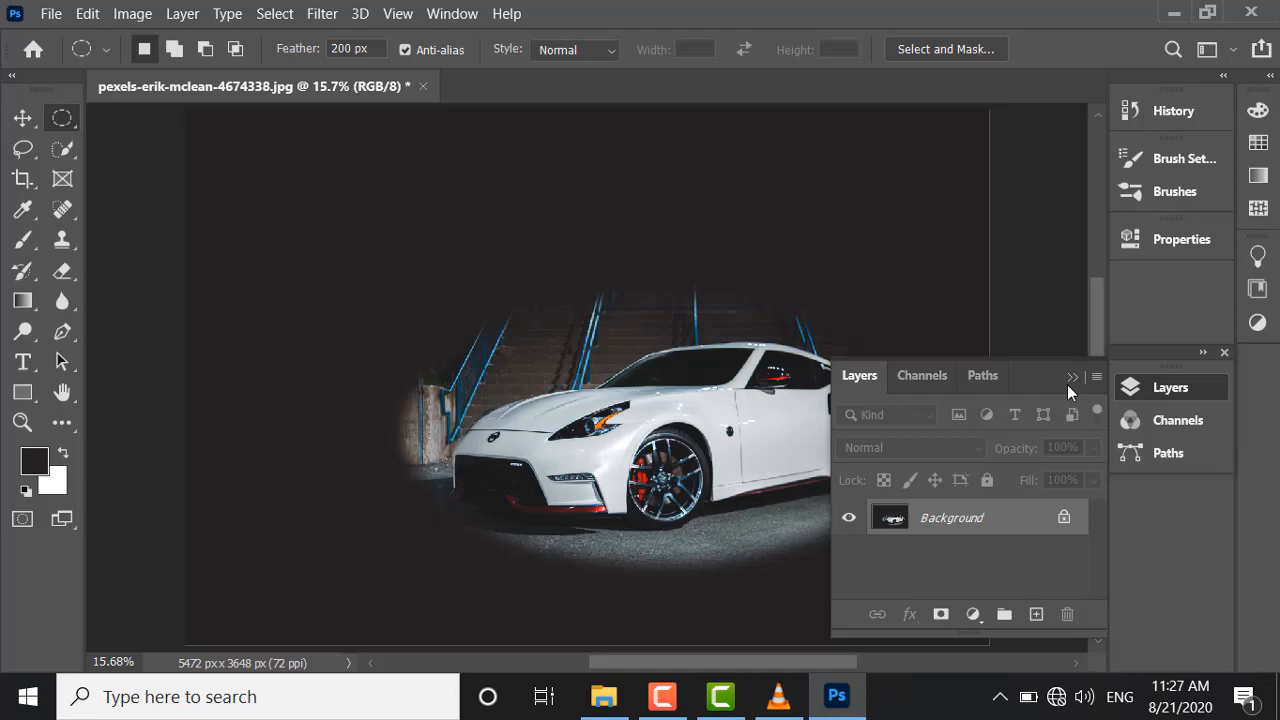
{"action": "double_click", "coordinate": [1018, 530]}
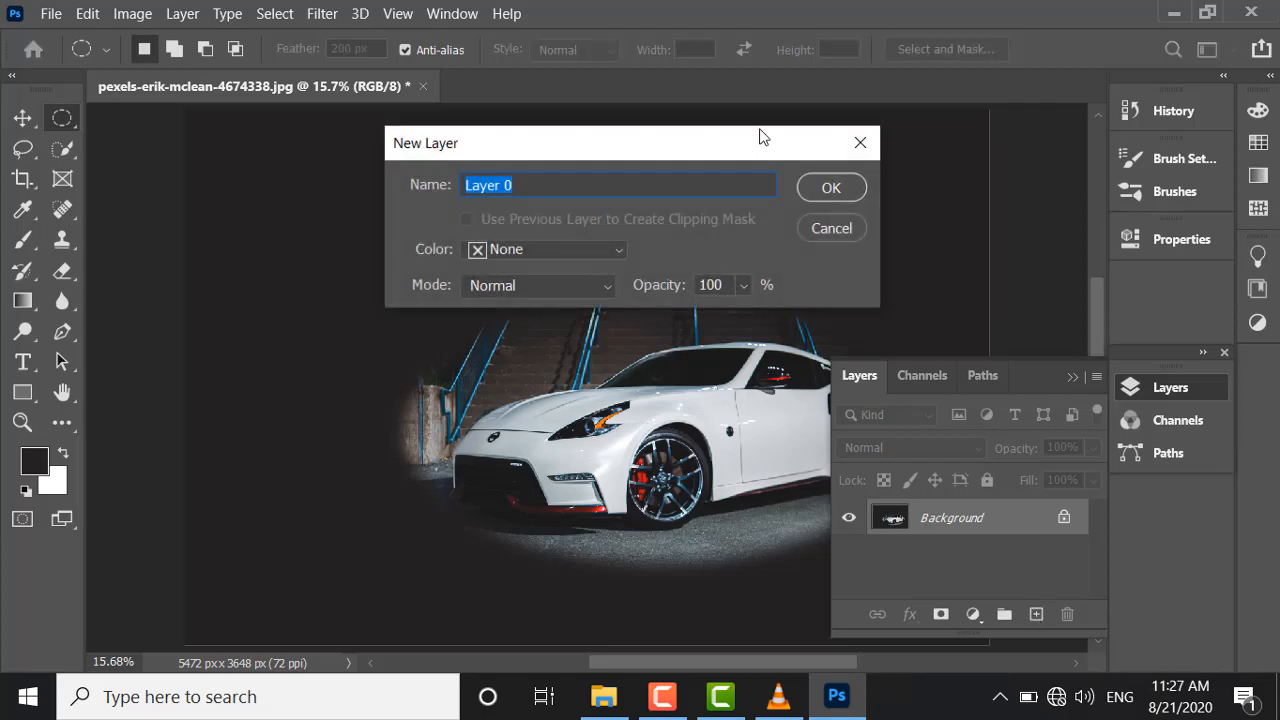
{"action": "left_click", "coordinate": [860, 143]}
{"action": "left_click_drag", "start_coordinate": [1013, 525], "coordinate": [1036, 617]}
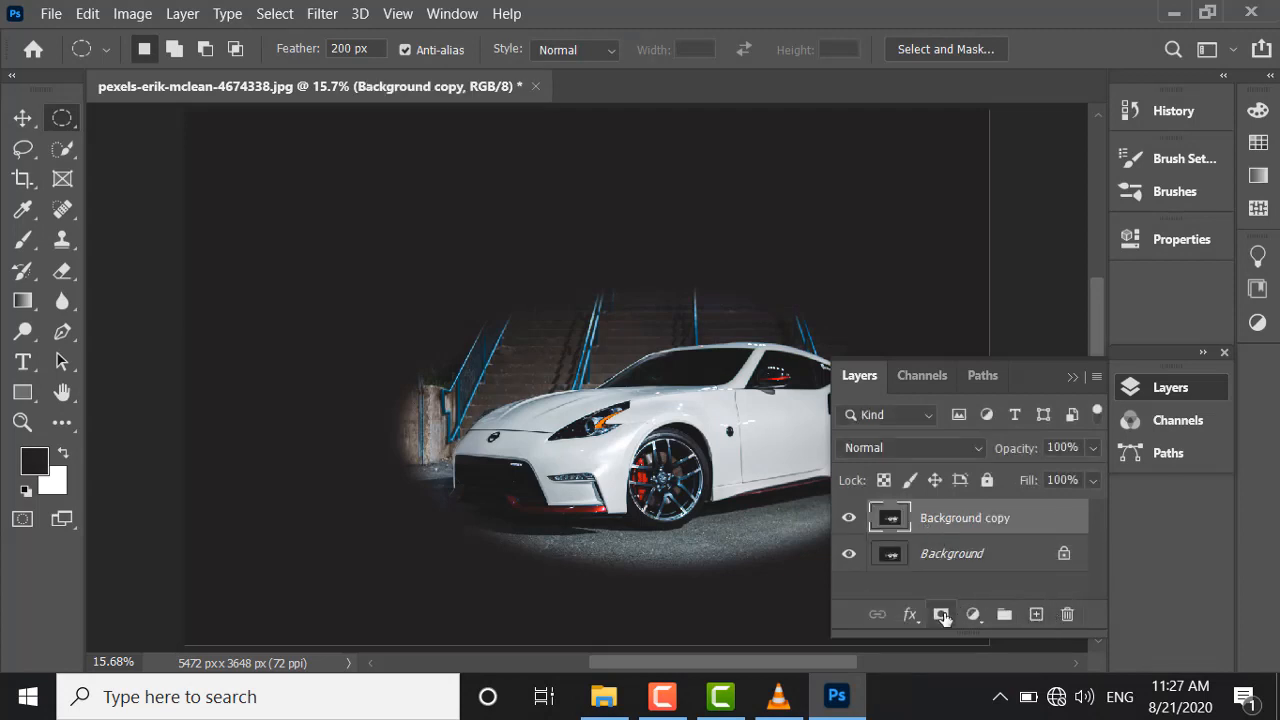
{"action": "left_click", "coordinate": [973, 615]}
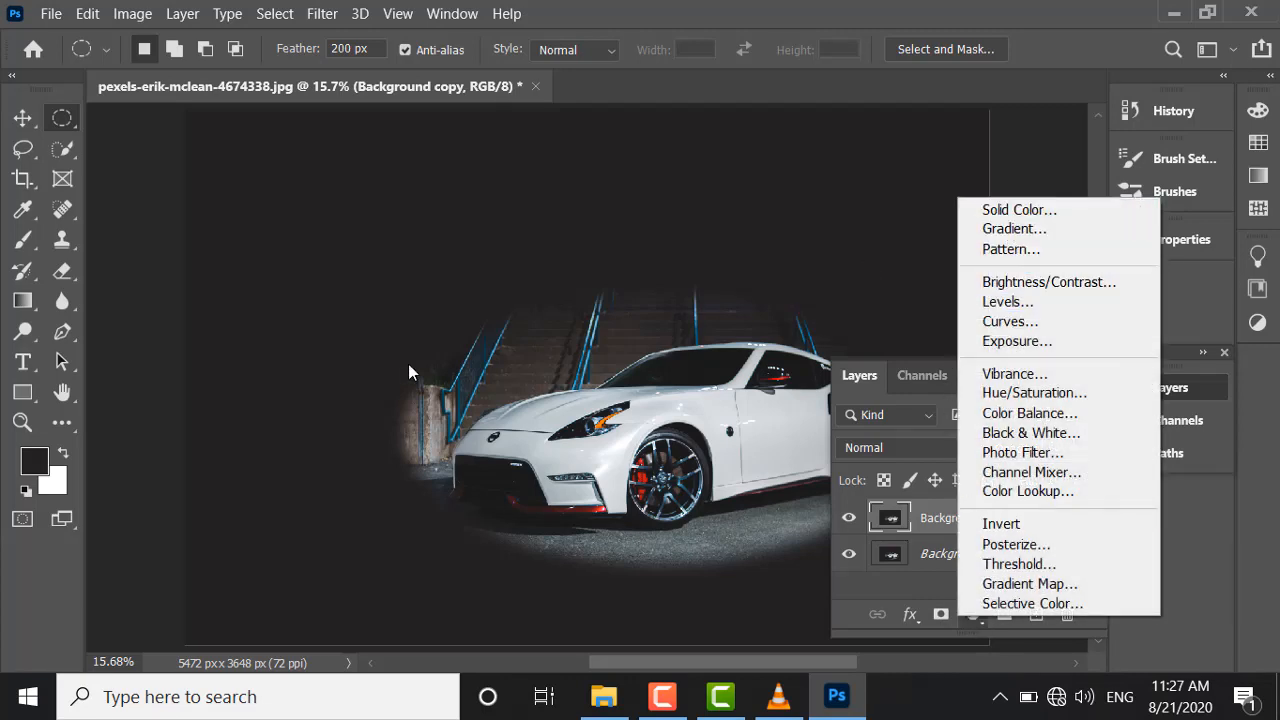
{"action": "left_click", "coordinate": [60, 135]}
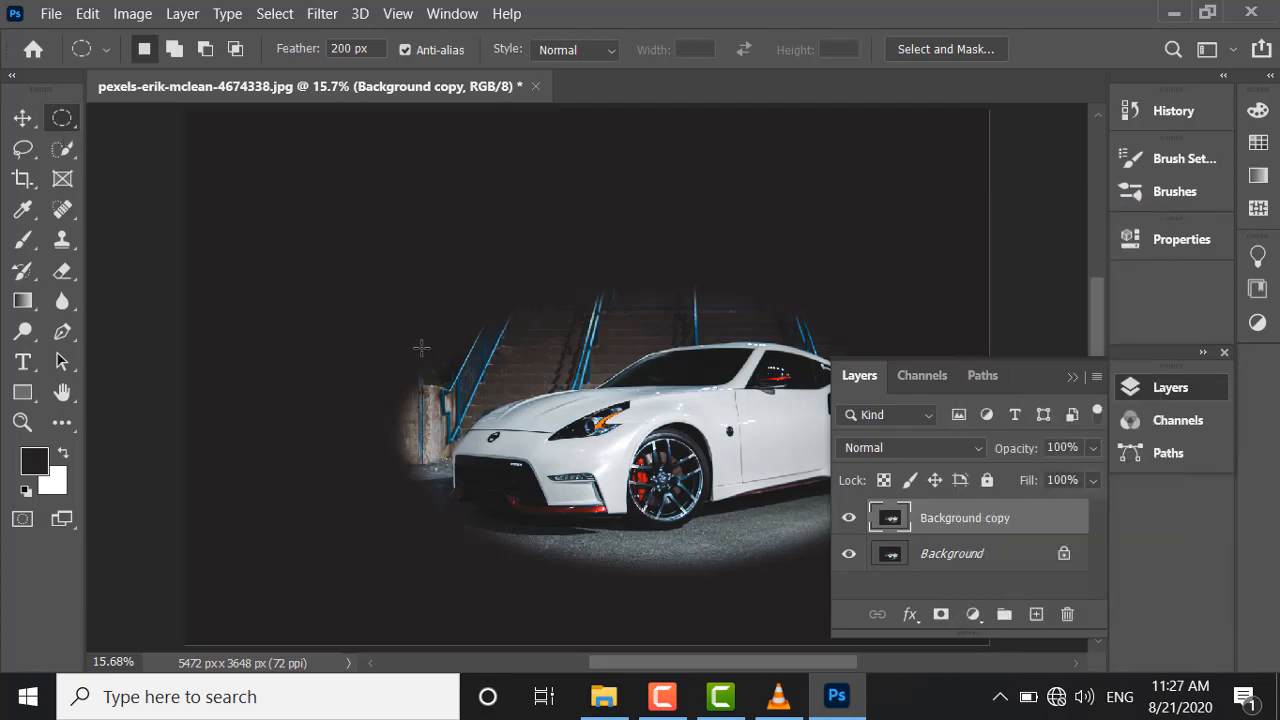
{"action": "left_click_drag", "start_coordinate": [422, 340], "coordinate": [925, 586]}
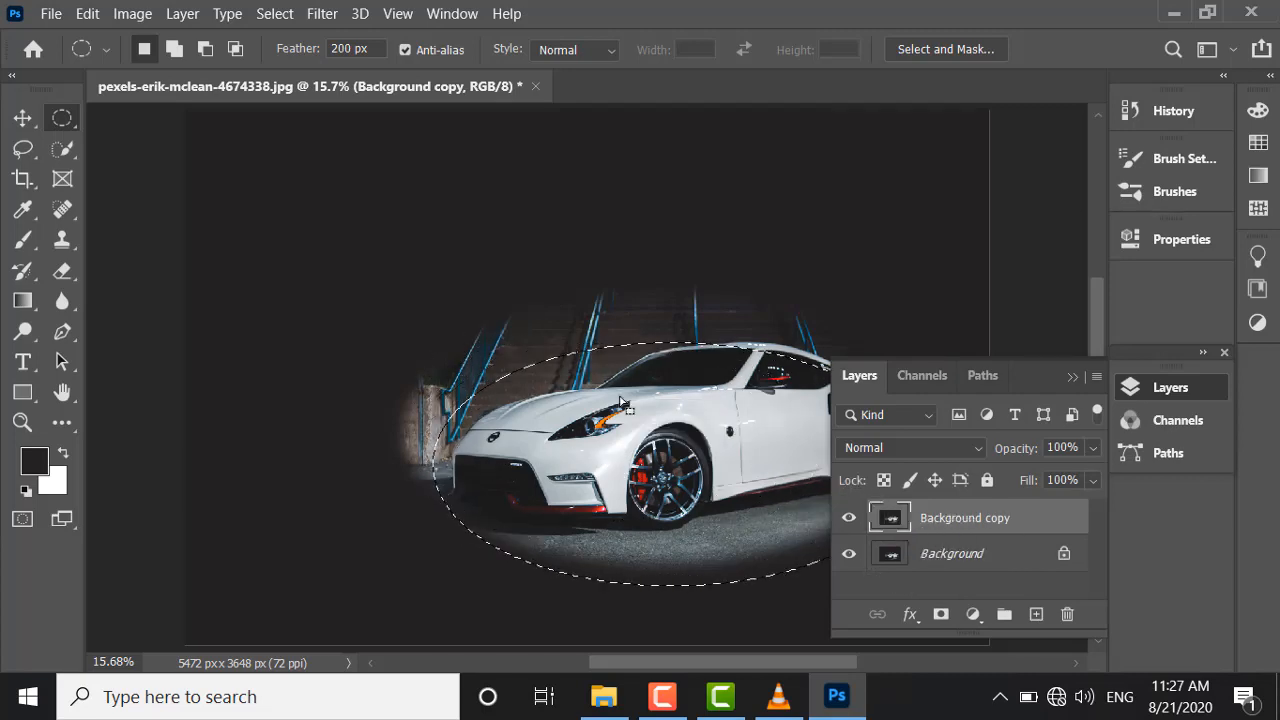
{"action": "left_click", "coordinate": [1072, 377]}
{"action": "left_click_drag", "start_coordinate": [682, 410], "coordinate": [672, 362]}
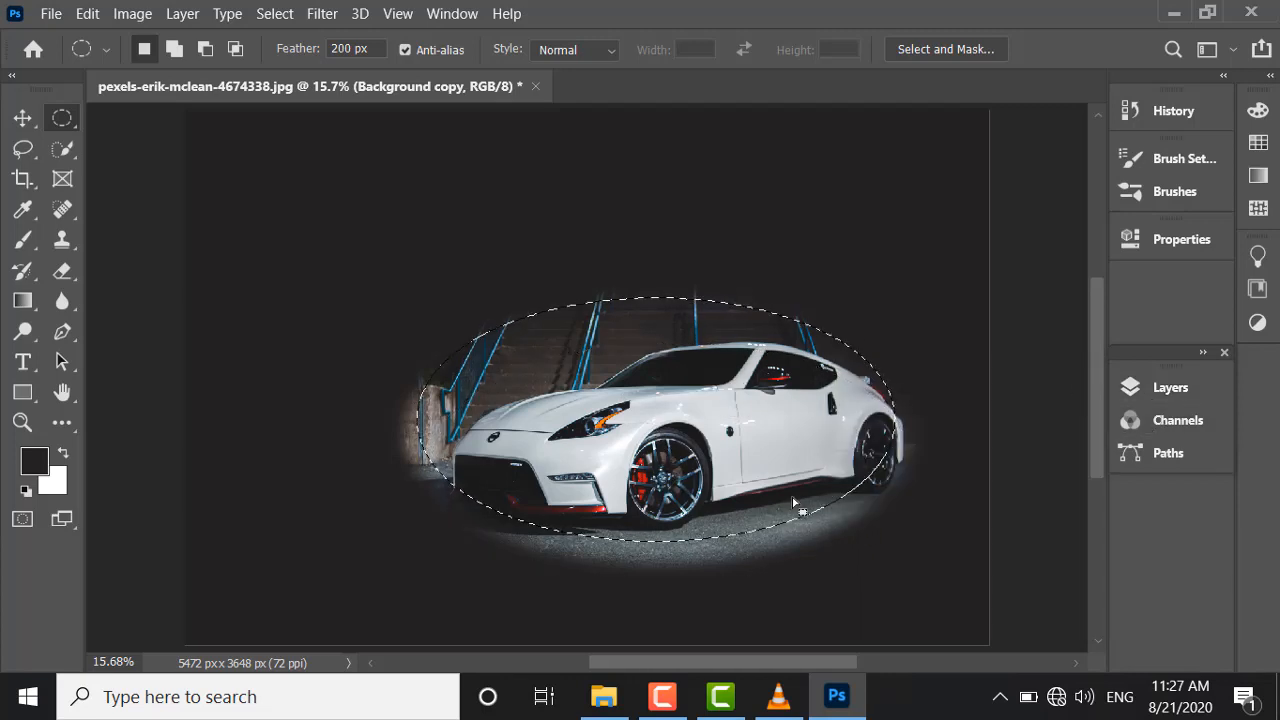
{"action": "left_click", "coordinate": [331, 332]}
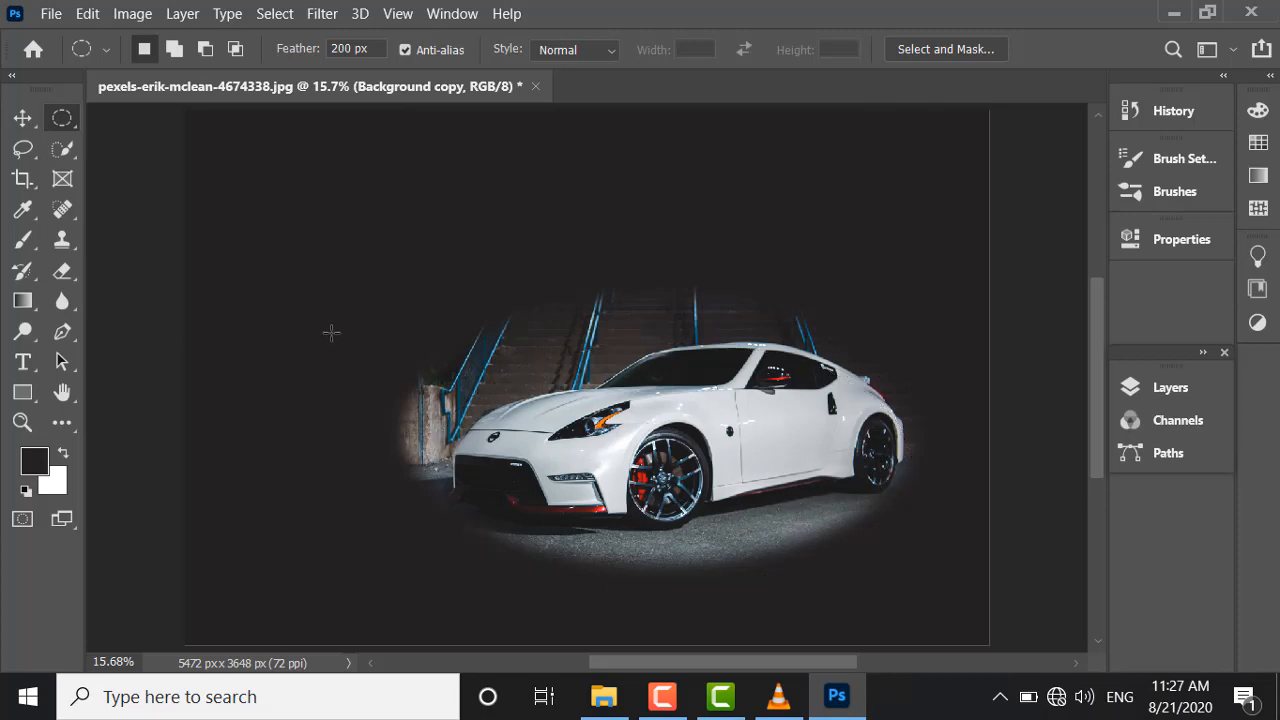
Step: Draw a wide feathered elliptical selection centered on the white car and invert it to select the surroundings
{"action": "left_click_drag", "start_coordinate": [455, 325], "coordinate": [978, 580]}
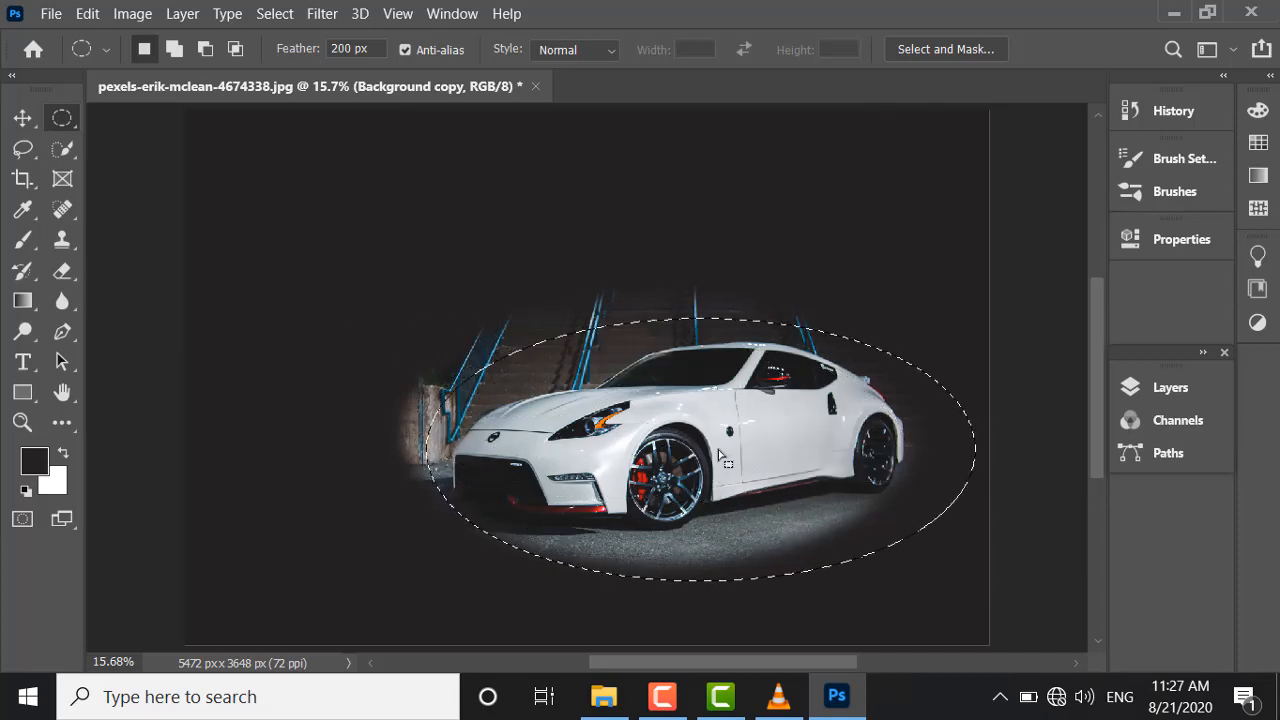
{"action": "left_click_drag", "start_coordinate": [719, 452], "coordinate": [673, 431]}
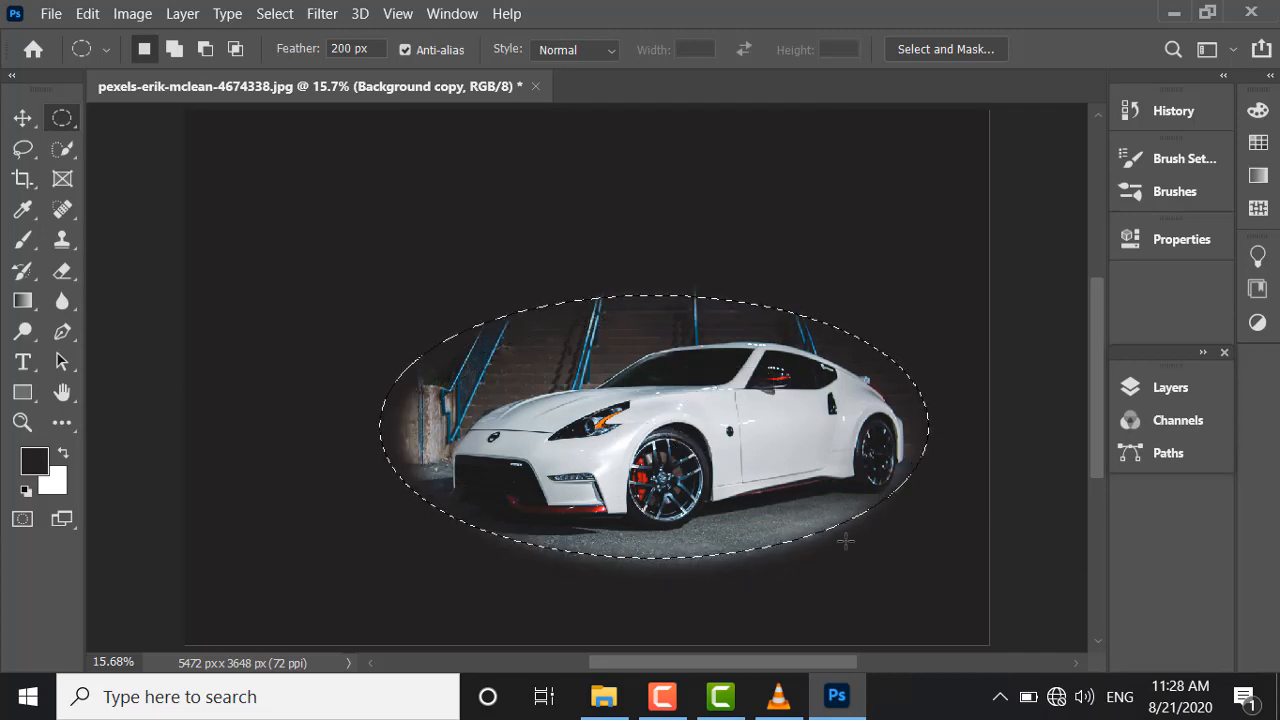
{"action": "left_click", "coordinate": [1162, 395]}
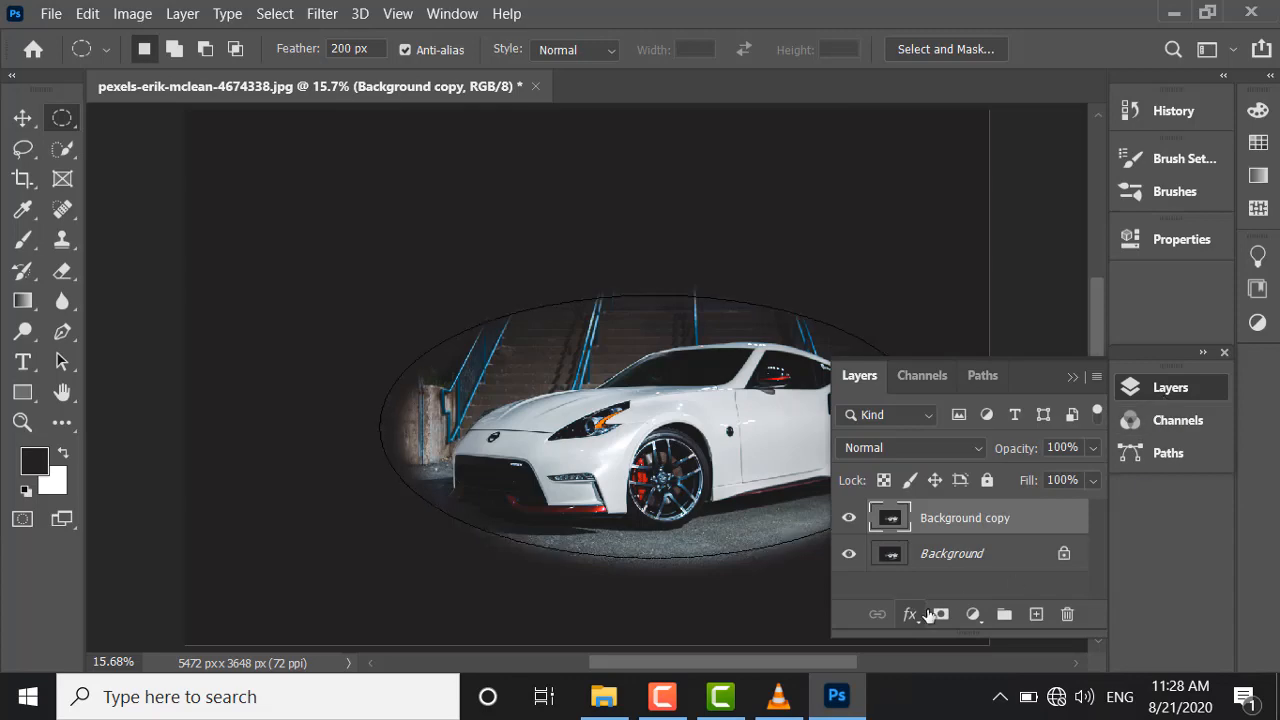
{"action": "left_click", "coordinate": [975, 614]}
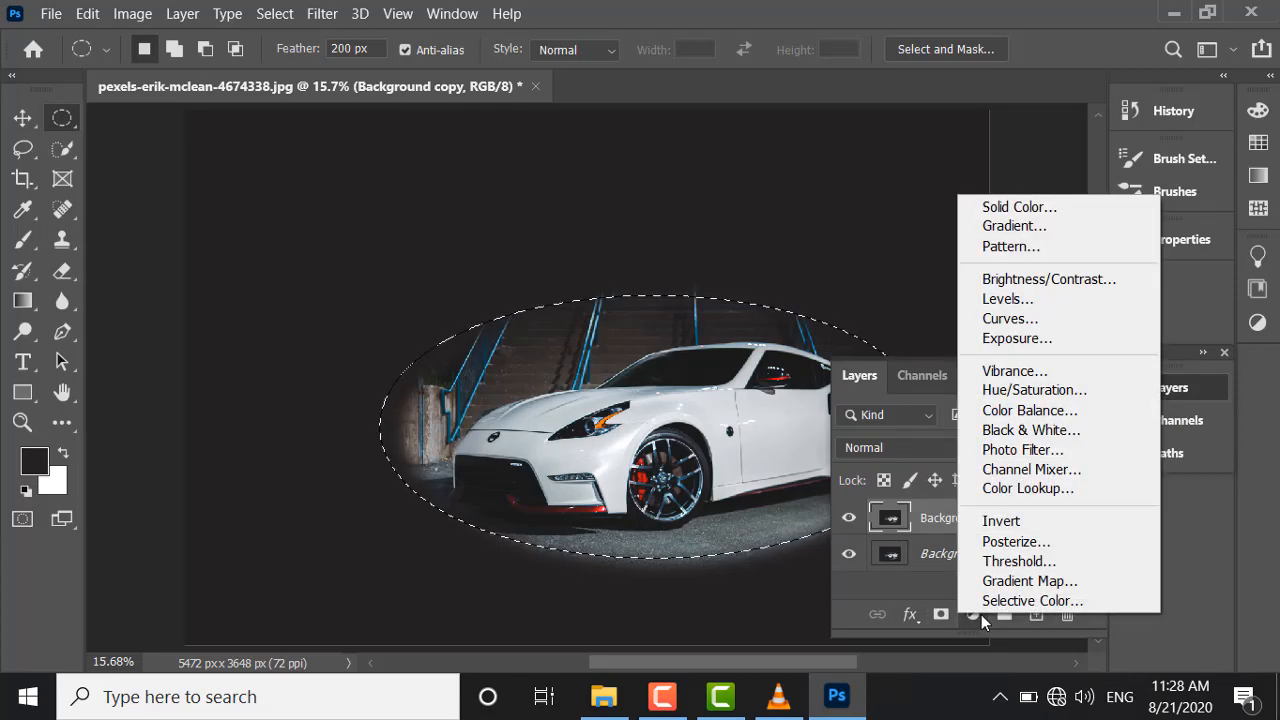
{"action": "right_click", "coordinate": [548, 438]}
{"action": "left_click", "coordinate": [612, 49]}
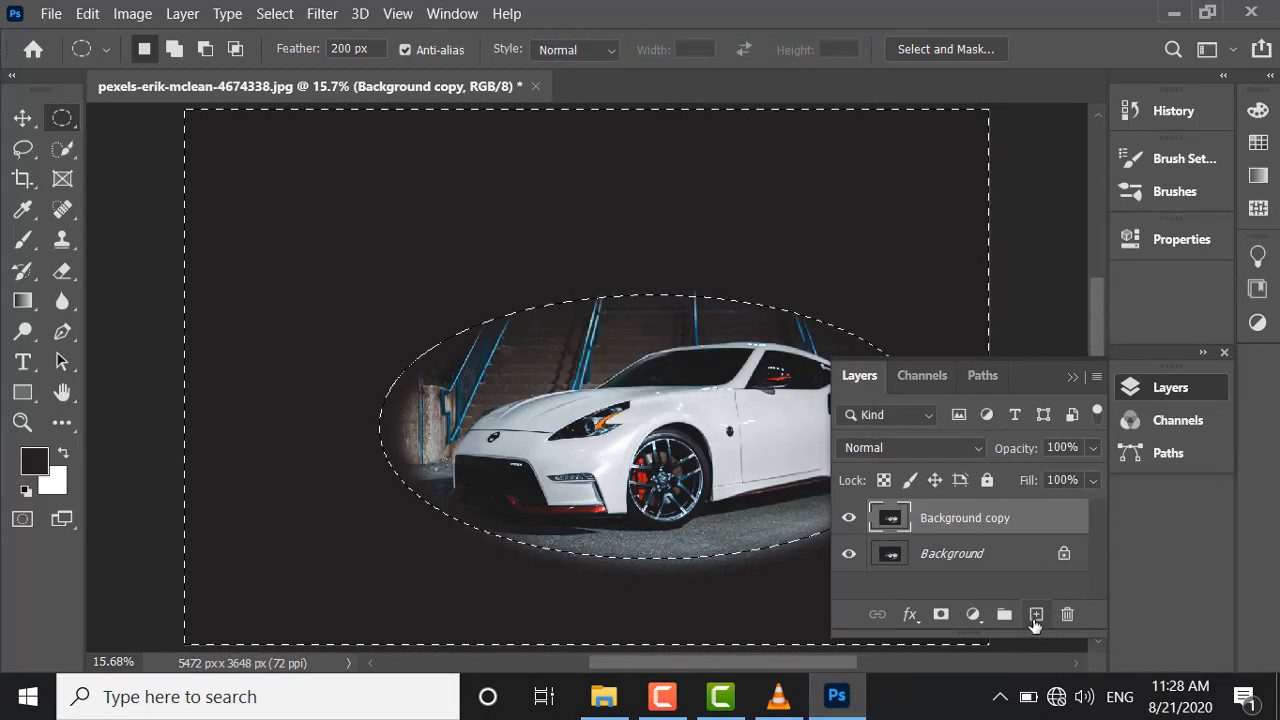
Step: Add a Solid Color fill layer in dark grey 242122 over the selected surroundings of the car
{"action": "left_click", "coordinate": [973, 616]}
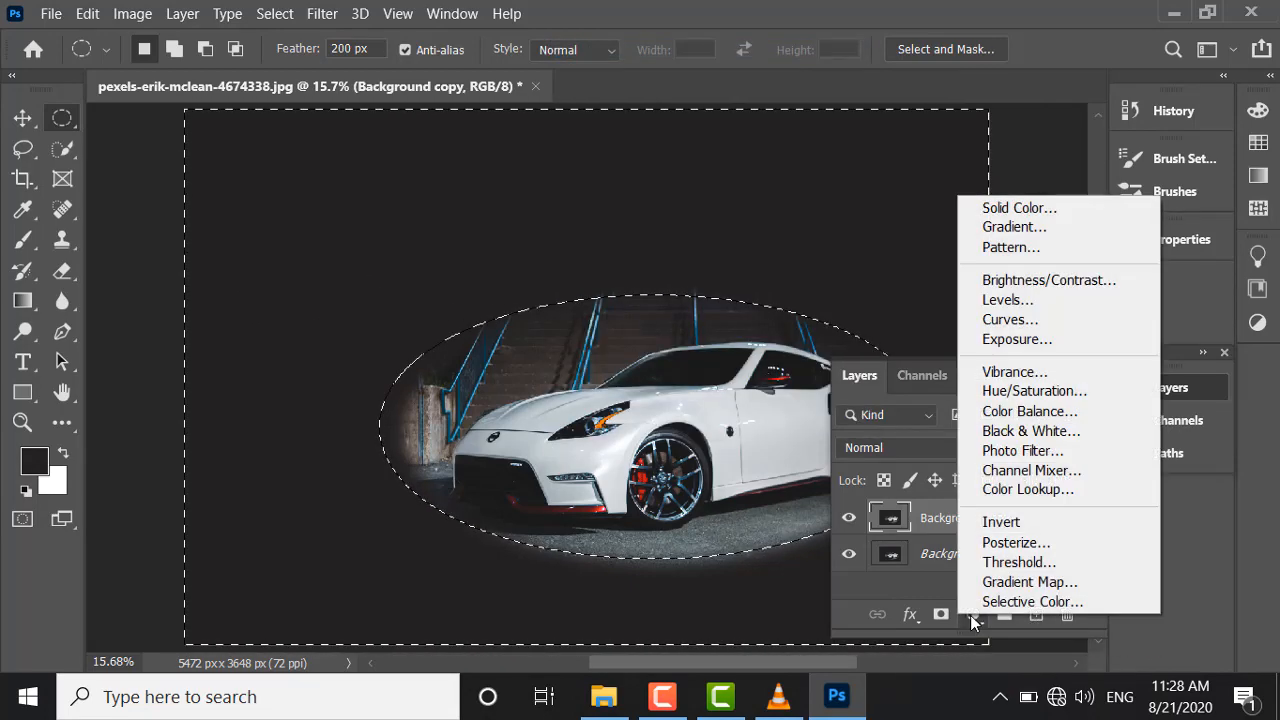
{"action": "left_click", "coordinate": [1028, 202]}
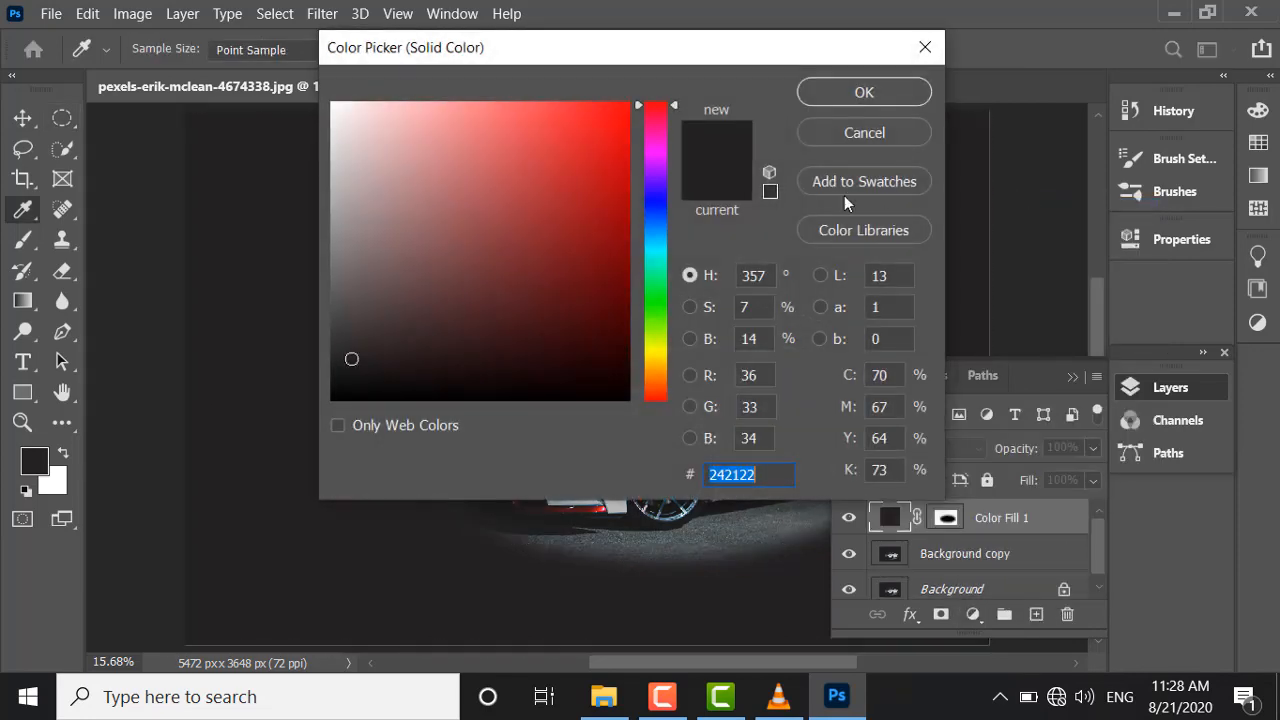
{"action": "left_click", "coordinate": [863, 93]}
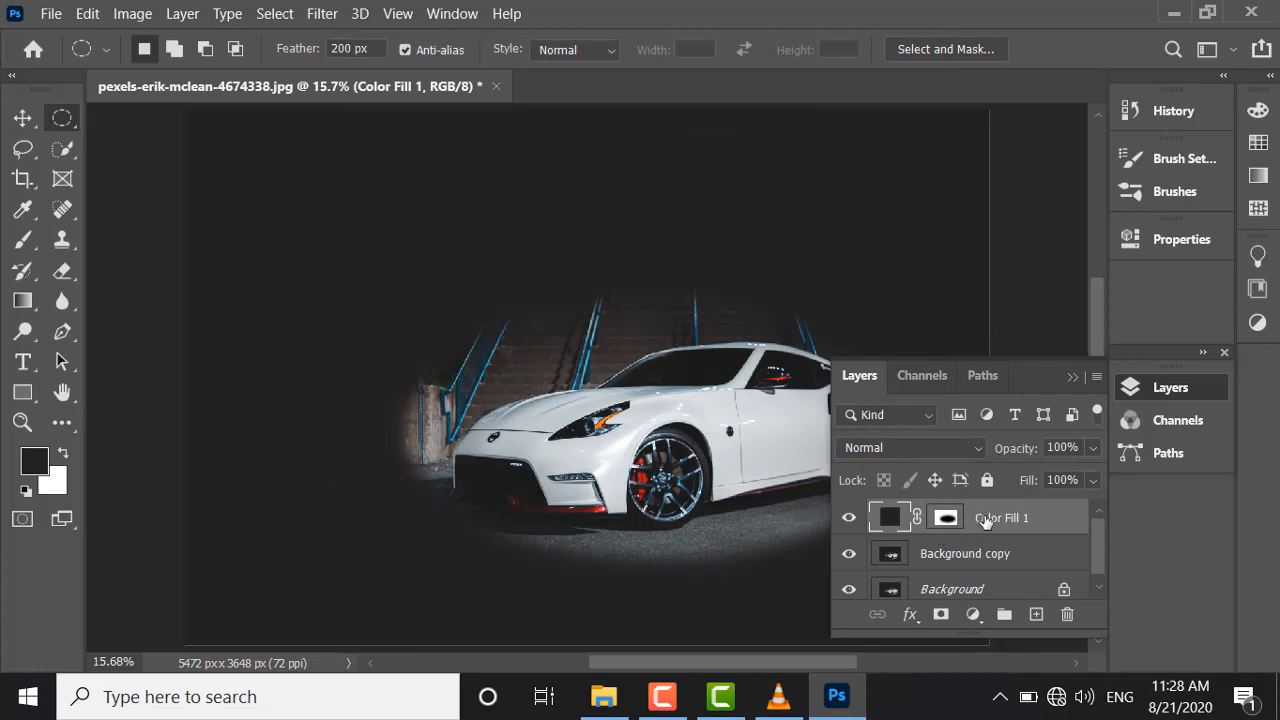
Step: Change the color of the fill layer around the car to red ca3940
{"action": "left_click_drag", "start_coordinate": [985, 521], "coordinate": [1022, 515]}
{"action": "double_click", "coordinate": [890, 517]}
{"action": "type", "text": "ca3940"}
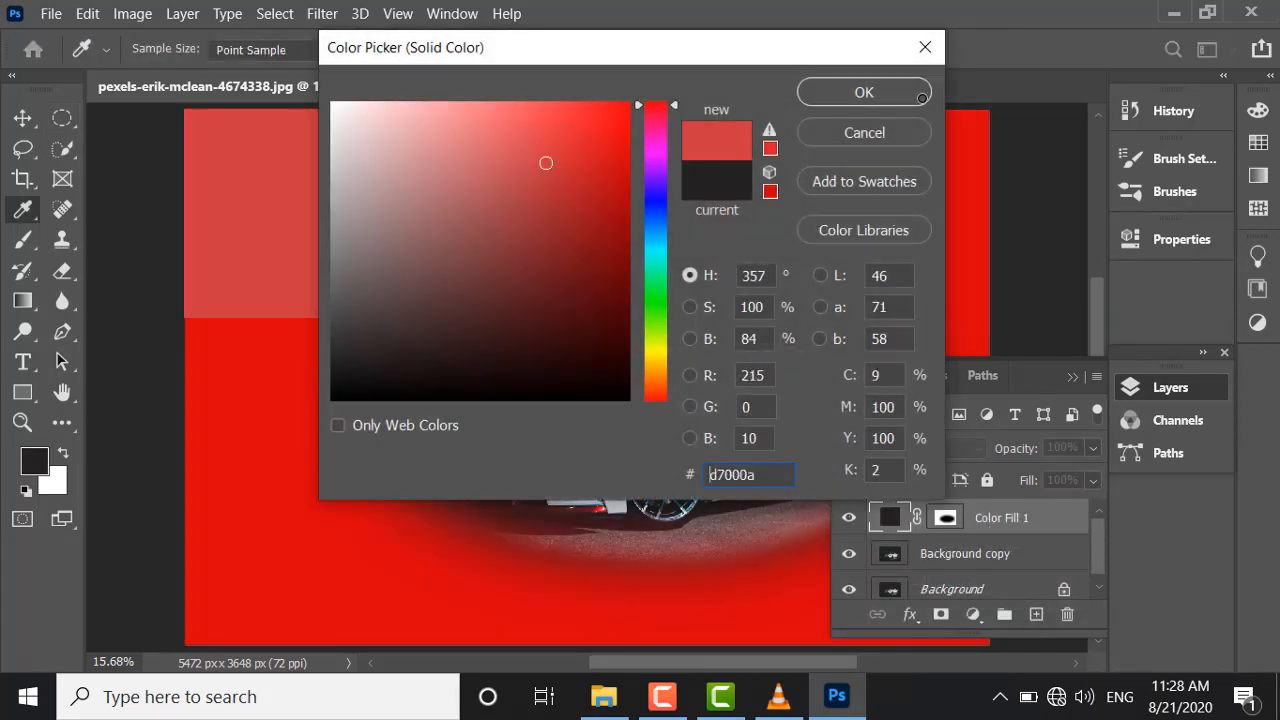
{"action": "left_click", "coordinate": [892, 98]}
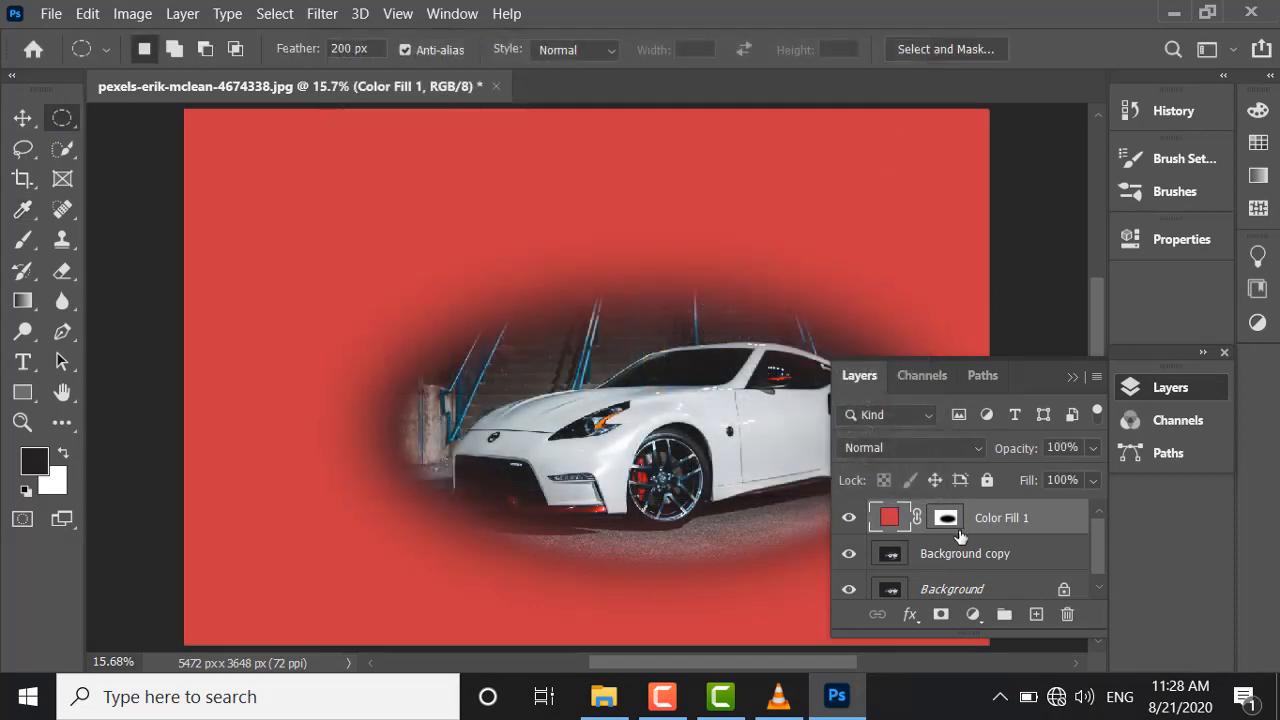
Step: Dock the Layers, Channels and Paths panel group in its own column and collapse it to icons
{"action": "left_click_drag", "start_coordinate": [1078, 379], "coordinate": [1226, 346]}
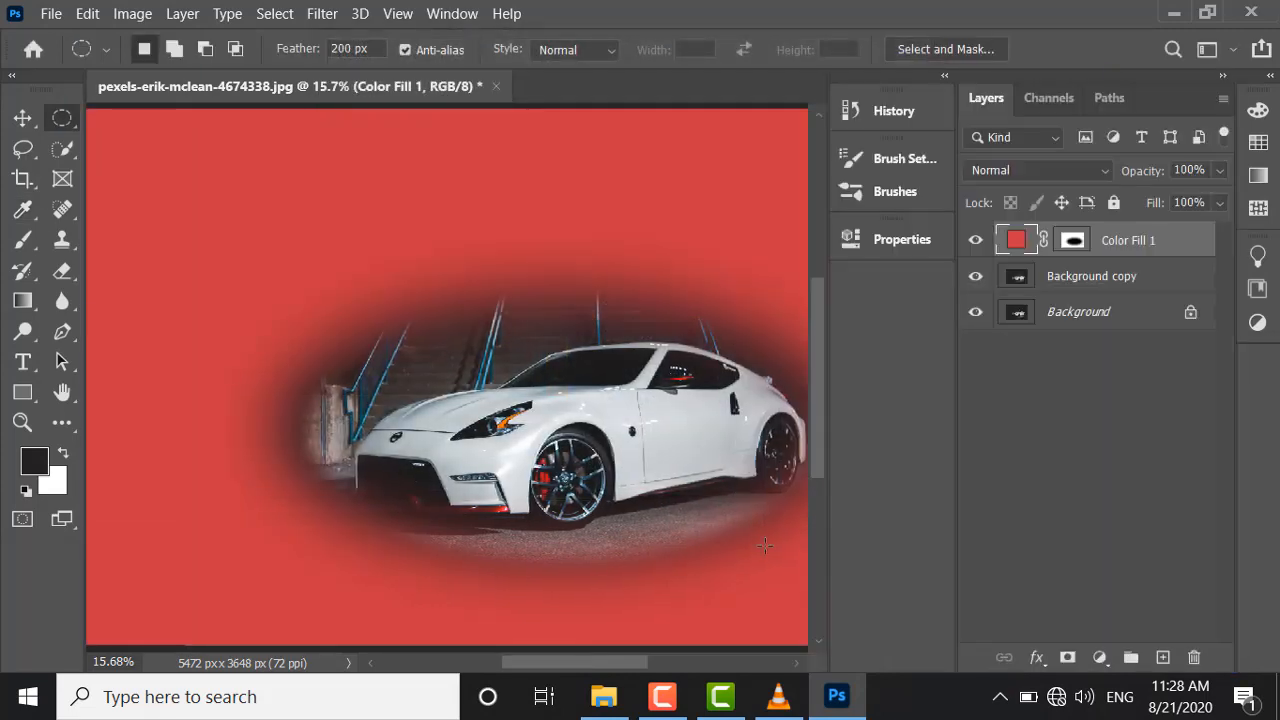
{"action": "left_click", "coordinate": [1222, 77]}
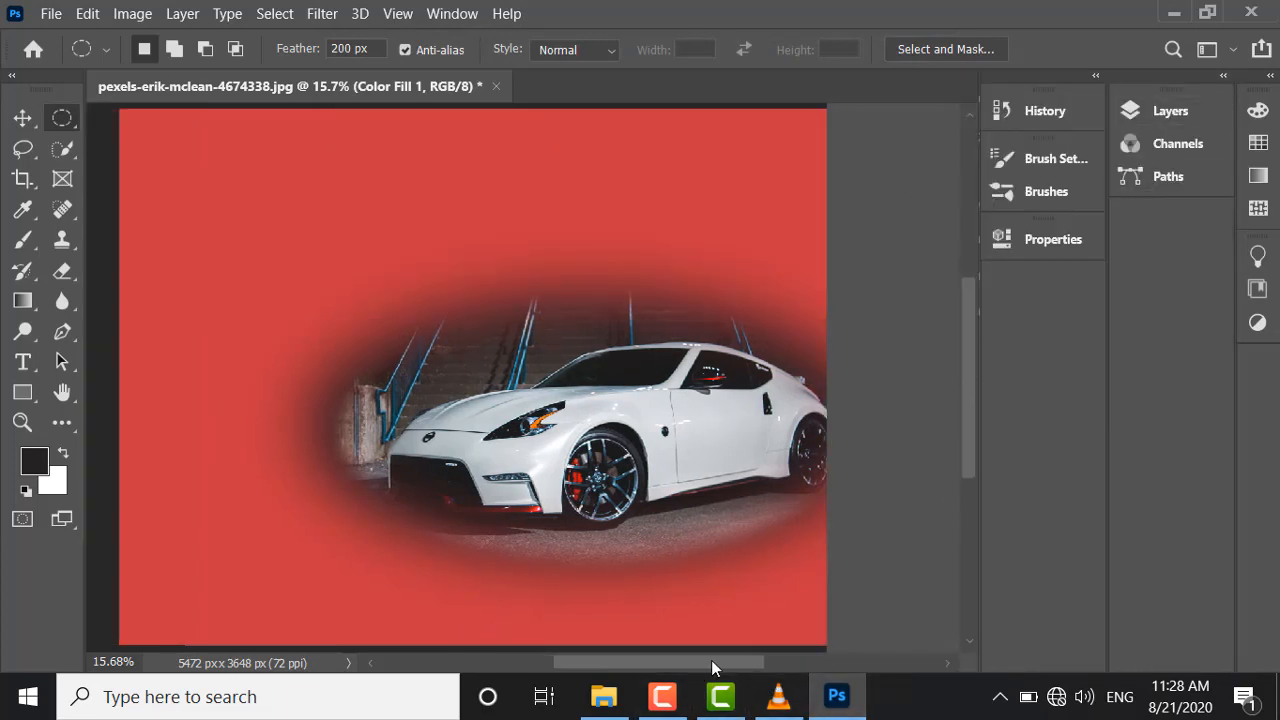
{"action": "mouse_move", "coordinate": [714, 663]}
{"action": "left_mouse_down"}
{"action": "mouse_move", "coordinate": [647, 680]}
{"action": "mouse_move", "coordinate": [701, 663]}
{"action": "left_mouse_up"}
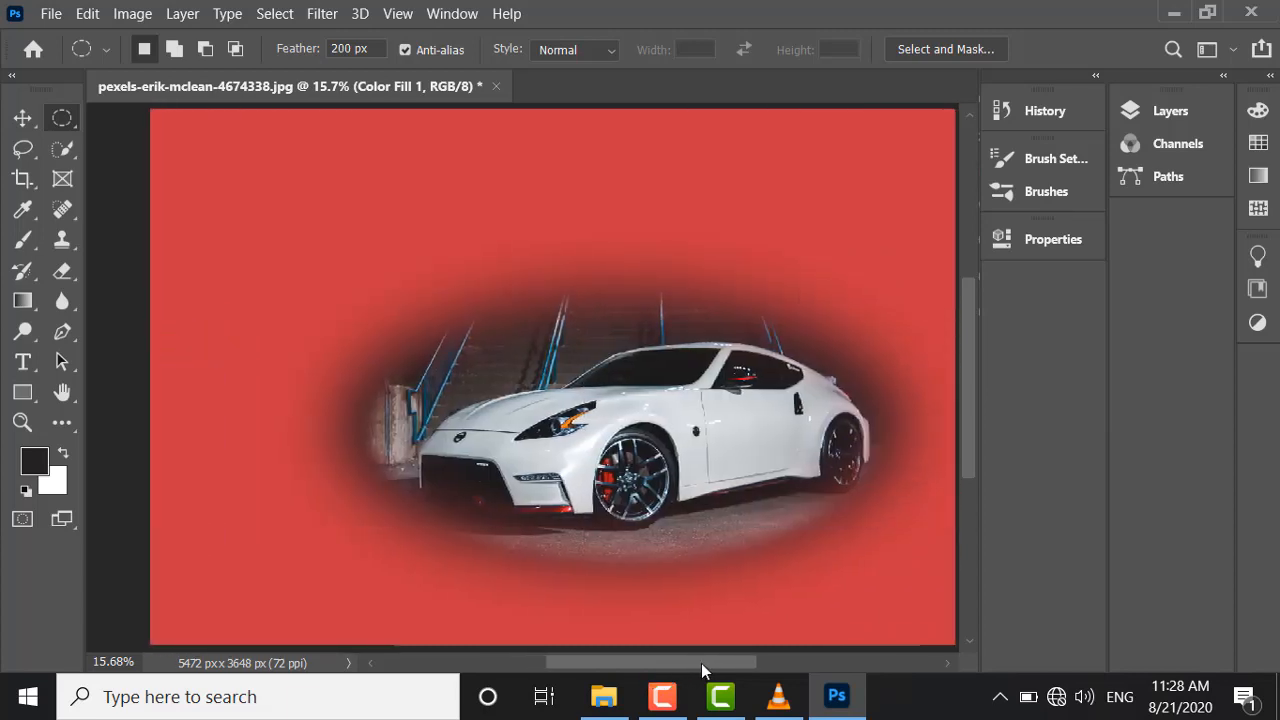